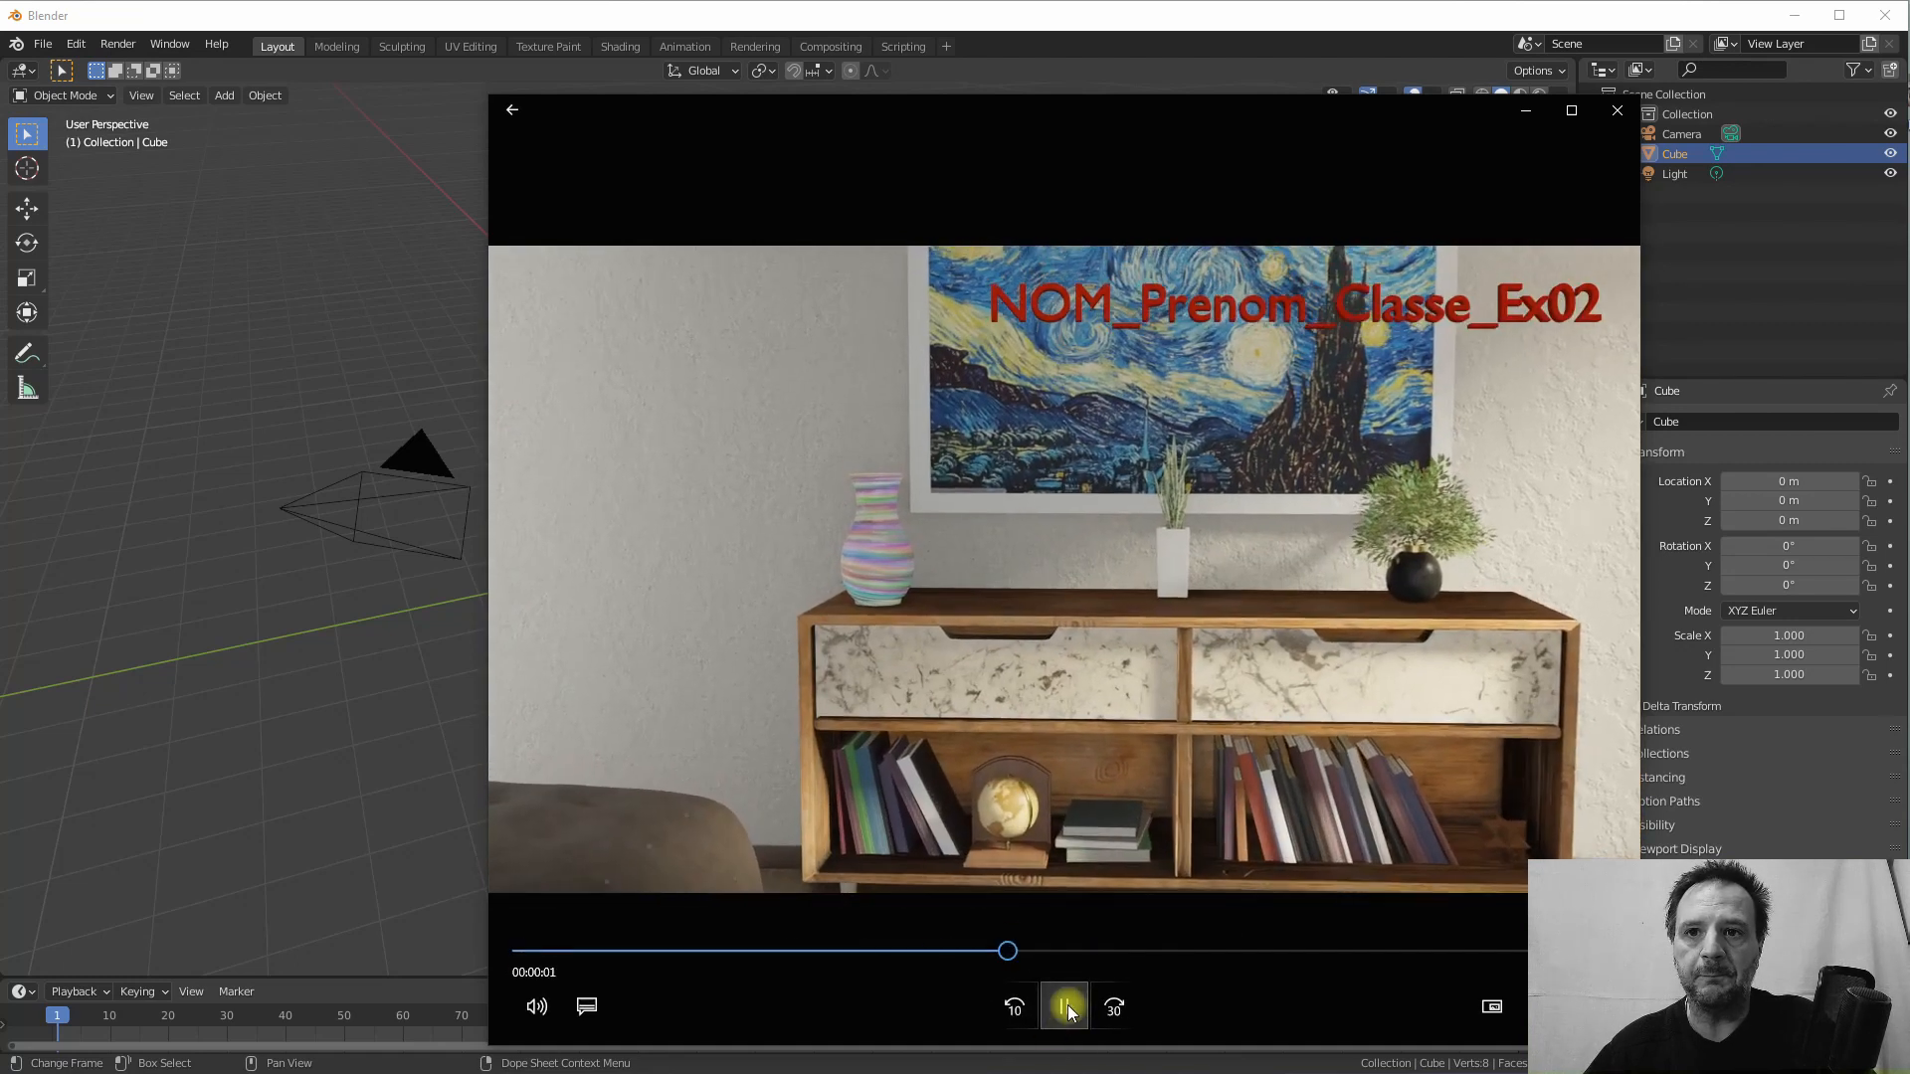
Pause the reference animation and close its video player to get back to the Blender scene
left_click(1064, 1004)
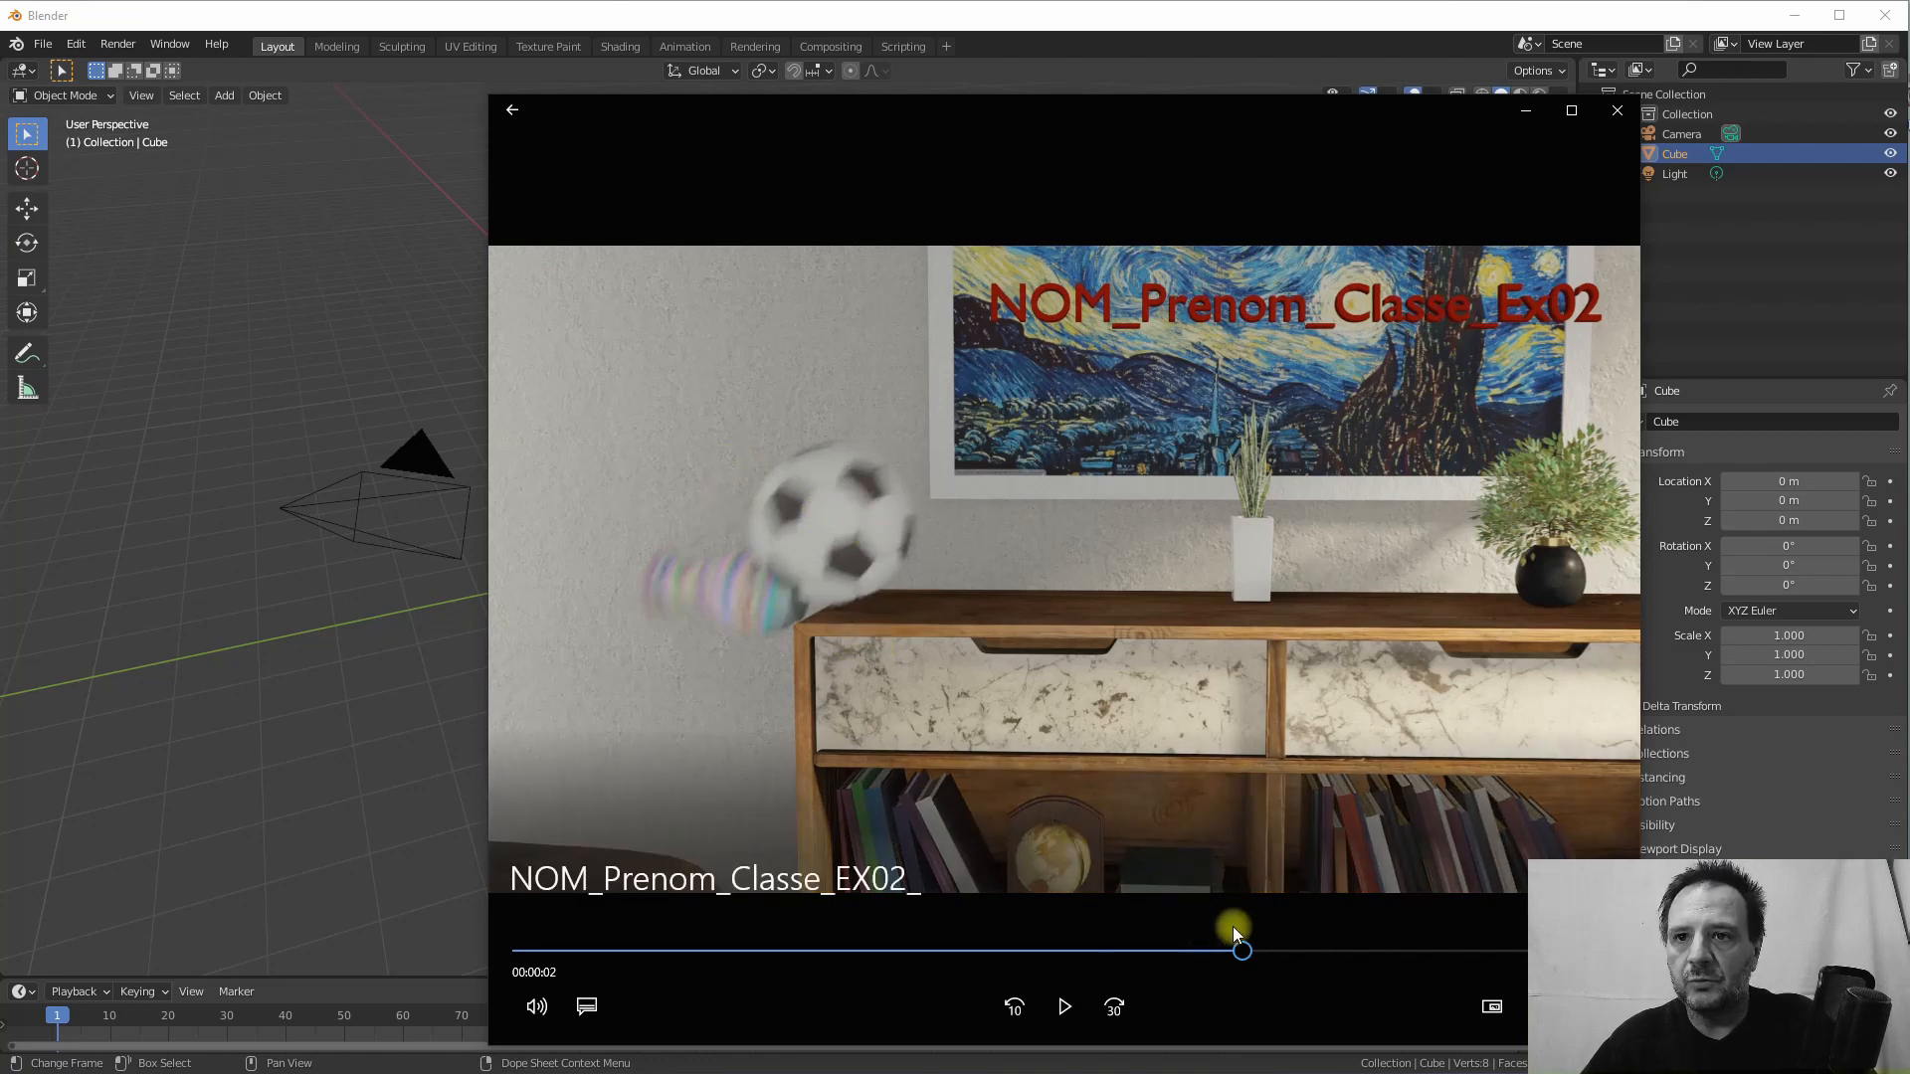
left_click(1617, 109)
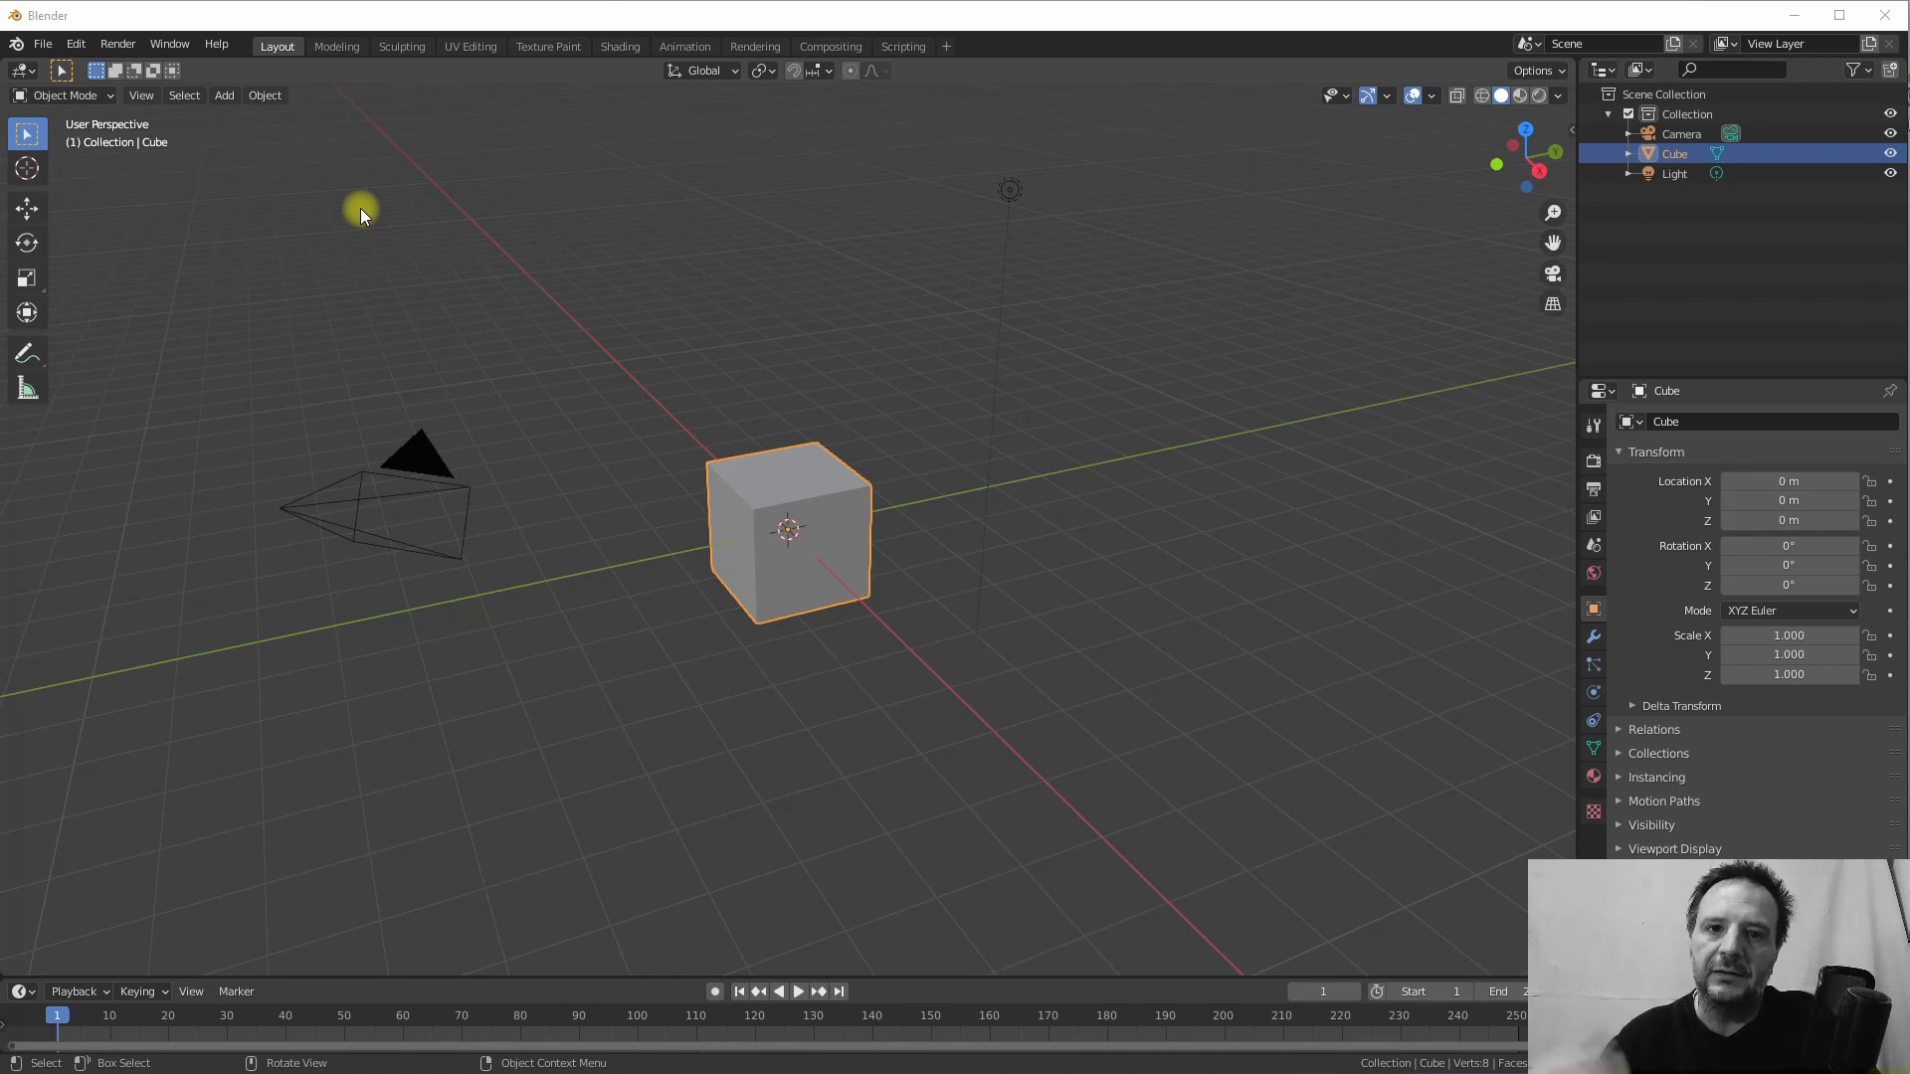
Enable the 3D View: BlenderKit Online Asset Library add-on in the preferences and dismiss its welcome message
left_click(74, 44)
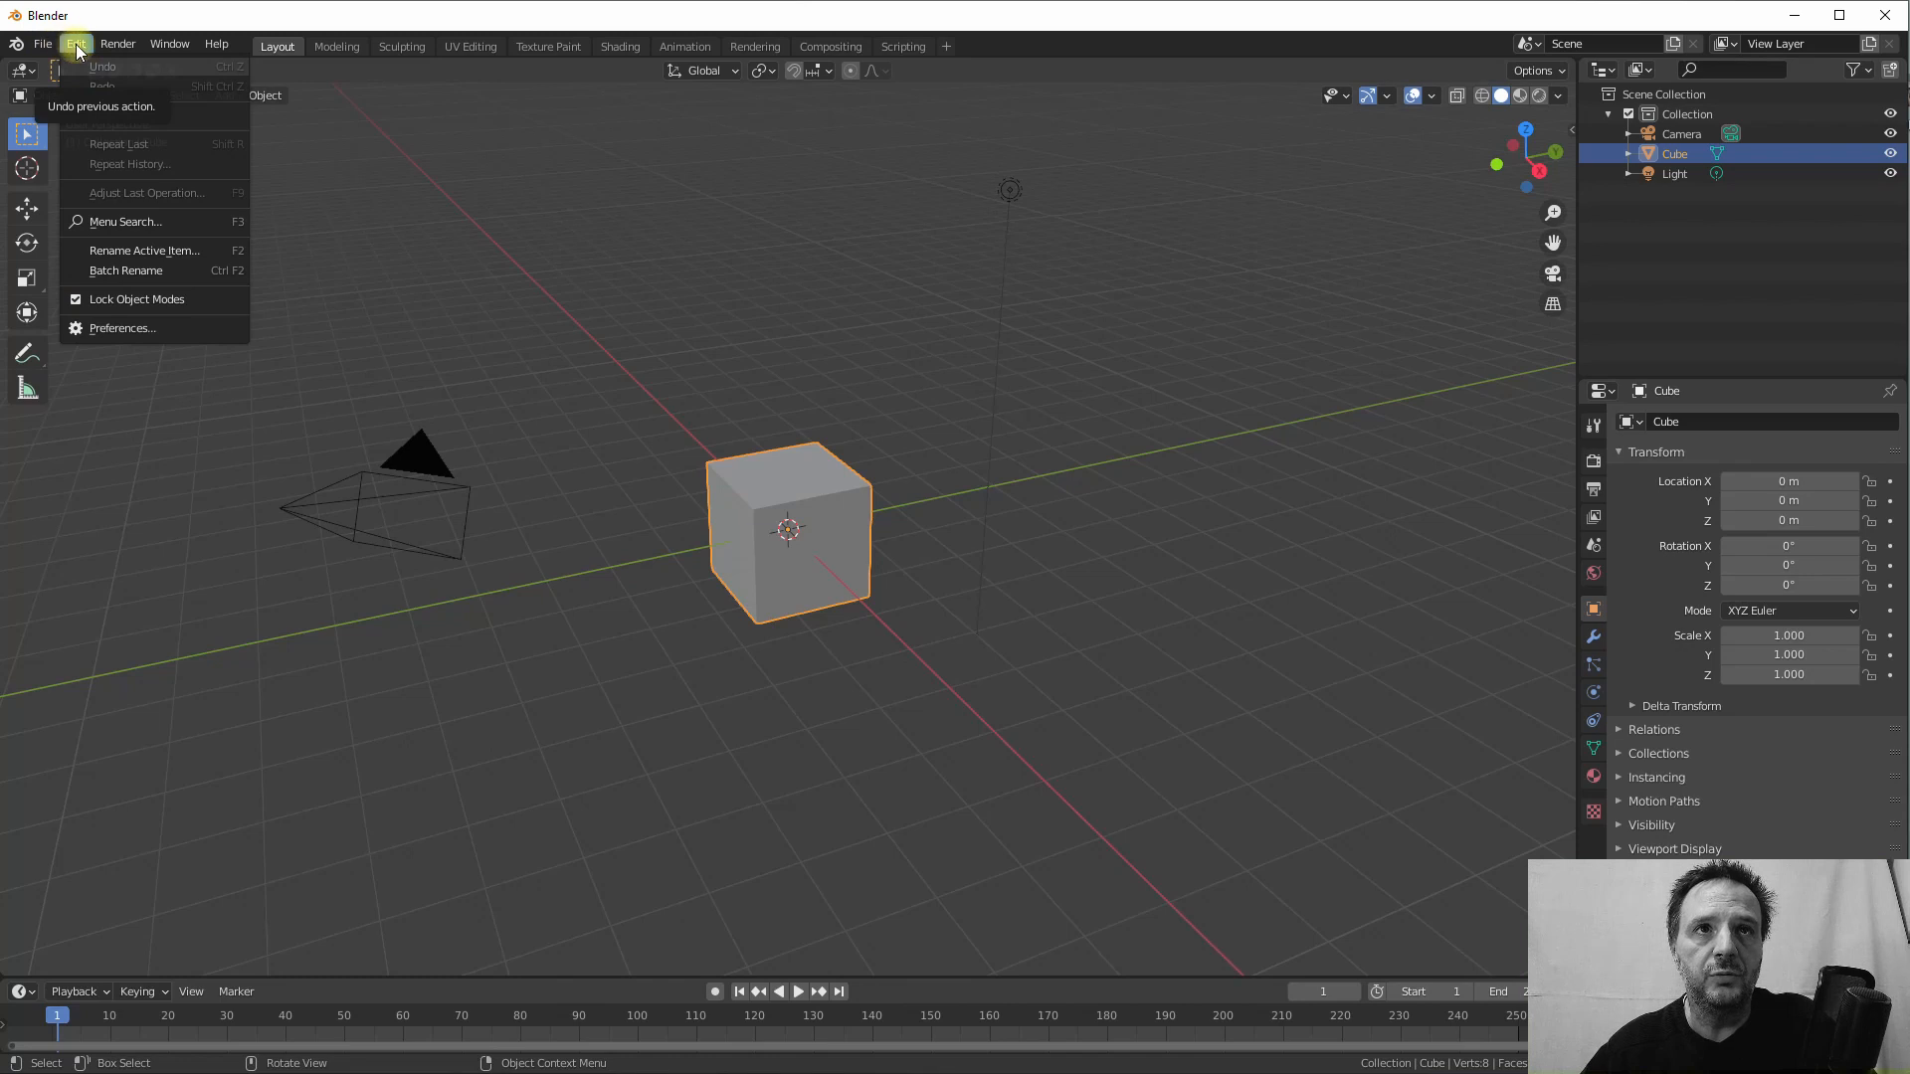
left_click(97, 328)
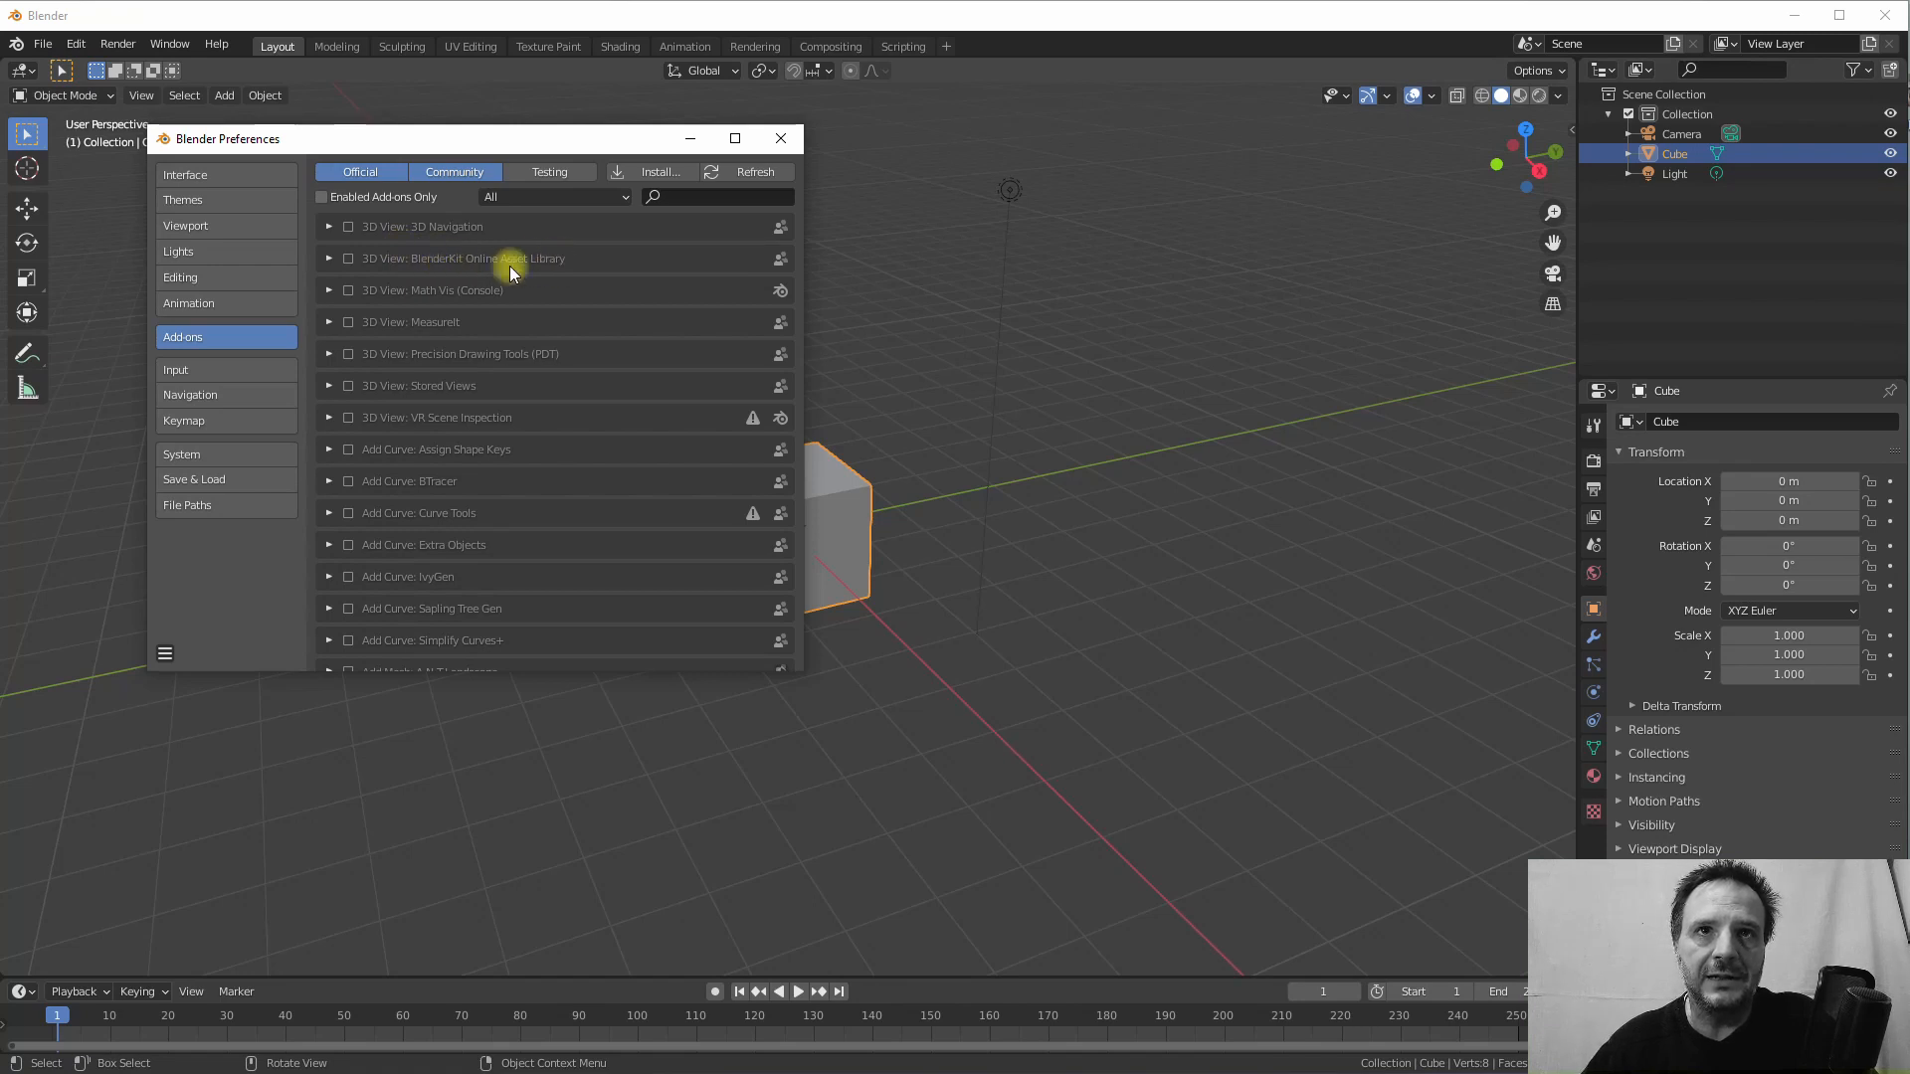
left_click(348, 258)
left_click_drag(557, 149, 474, 159)
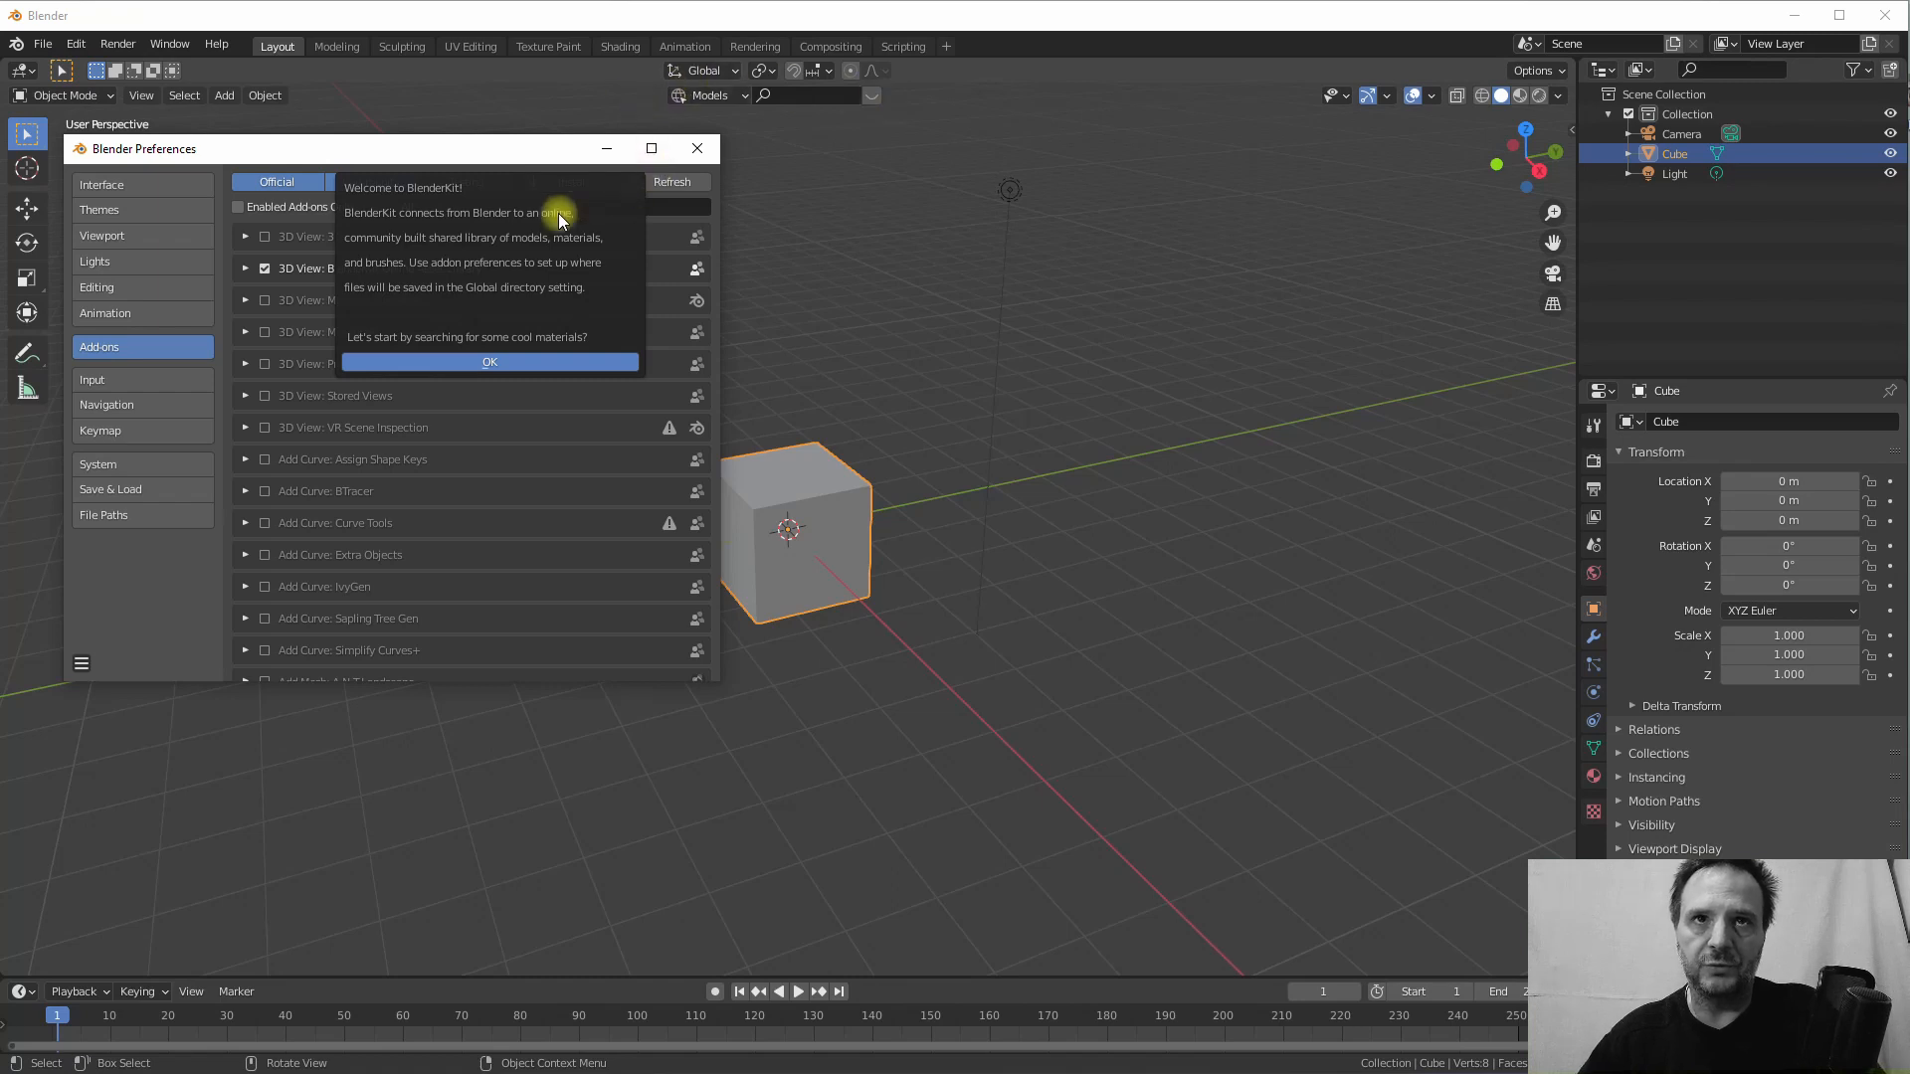
left_click(463, 355)
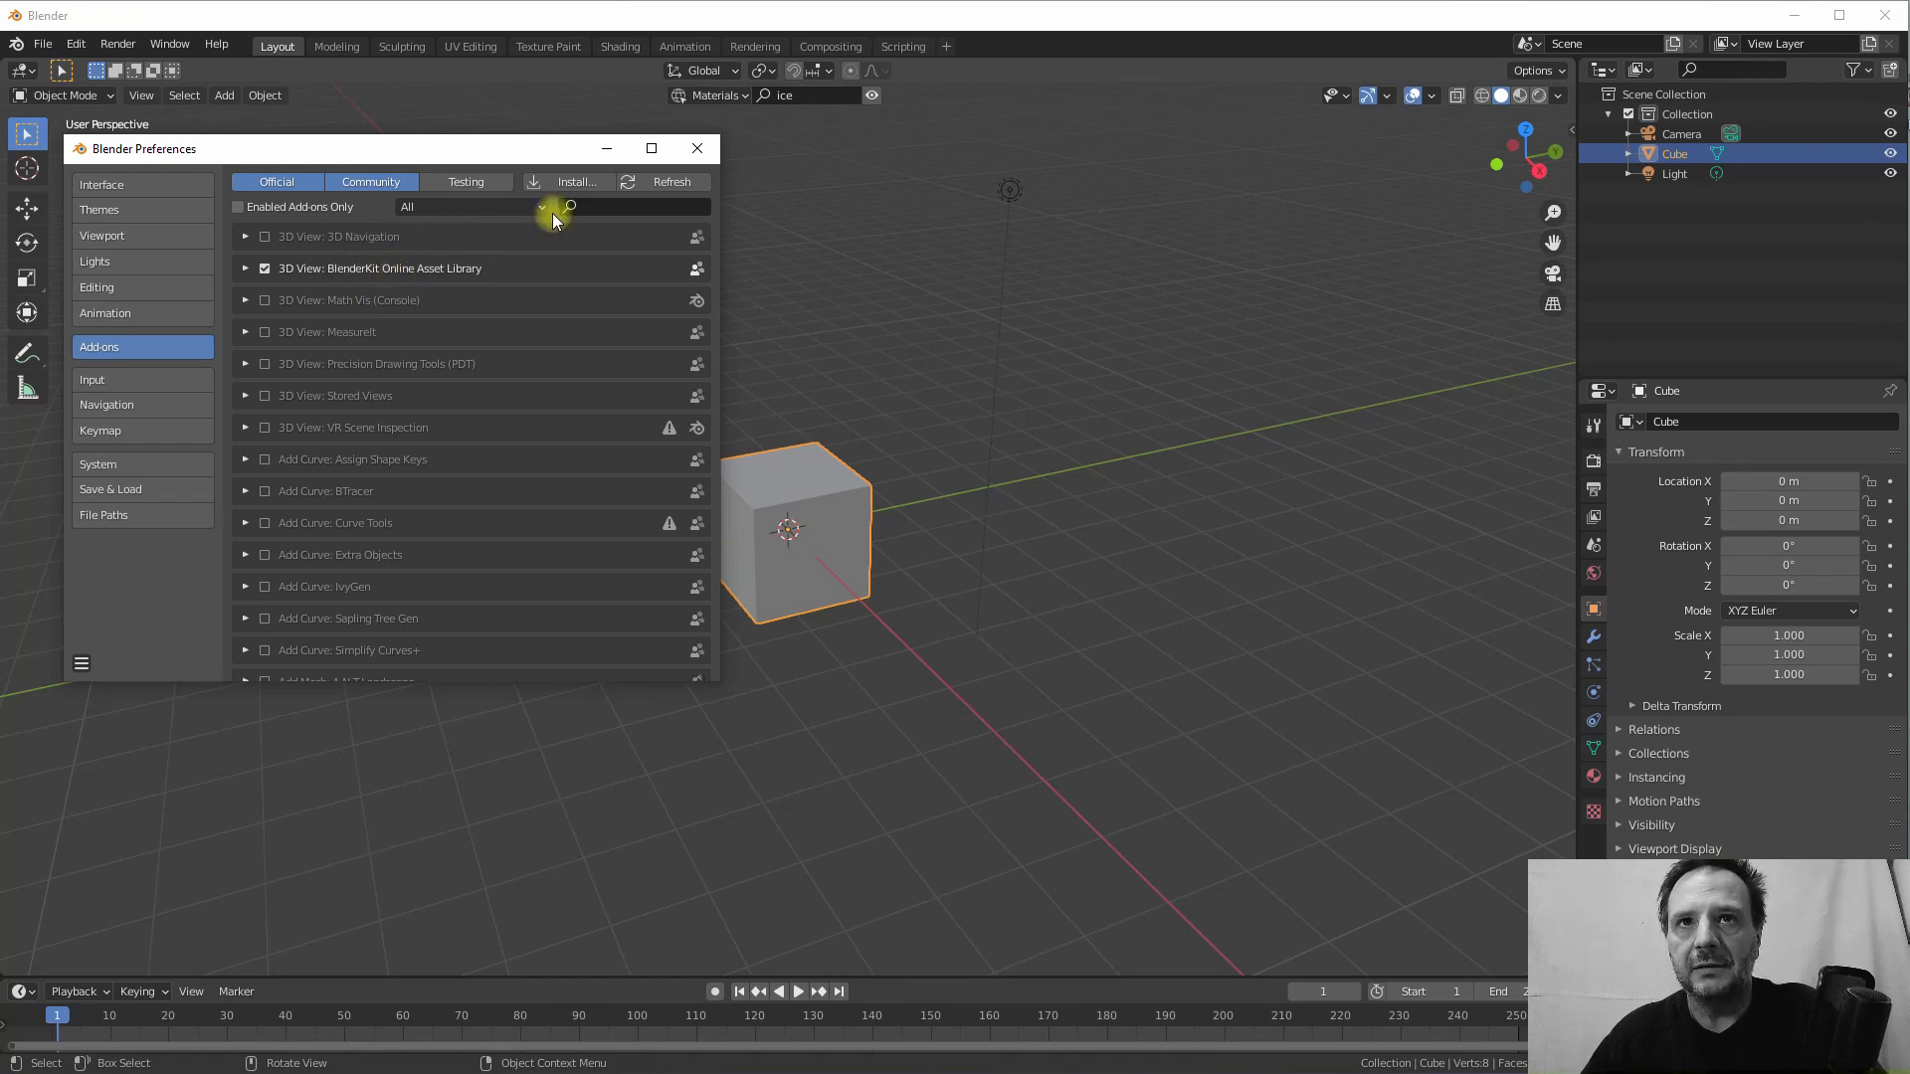
left_click(696, 149)
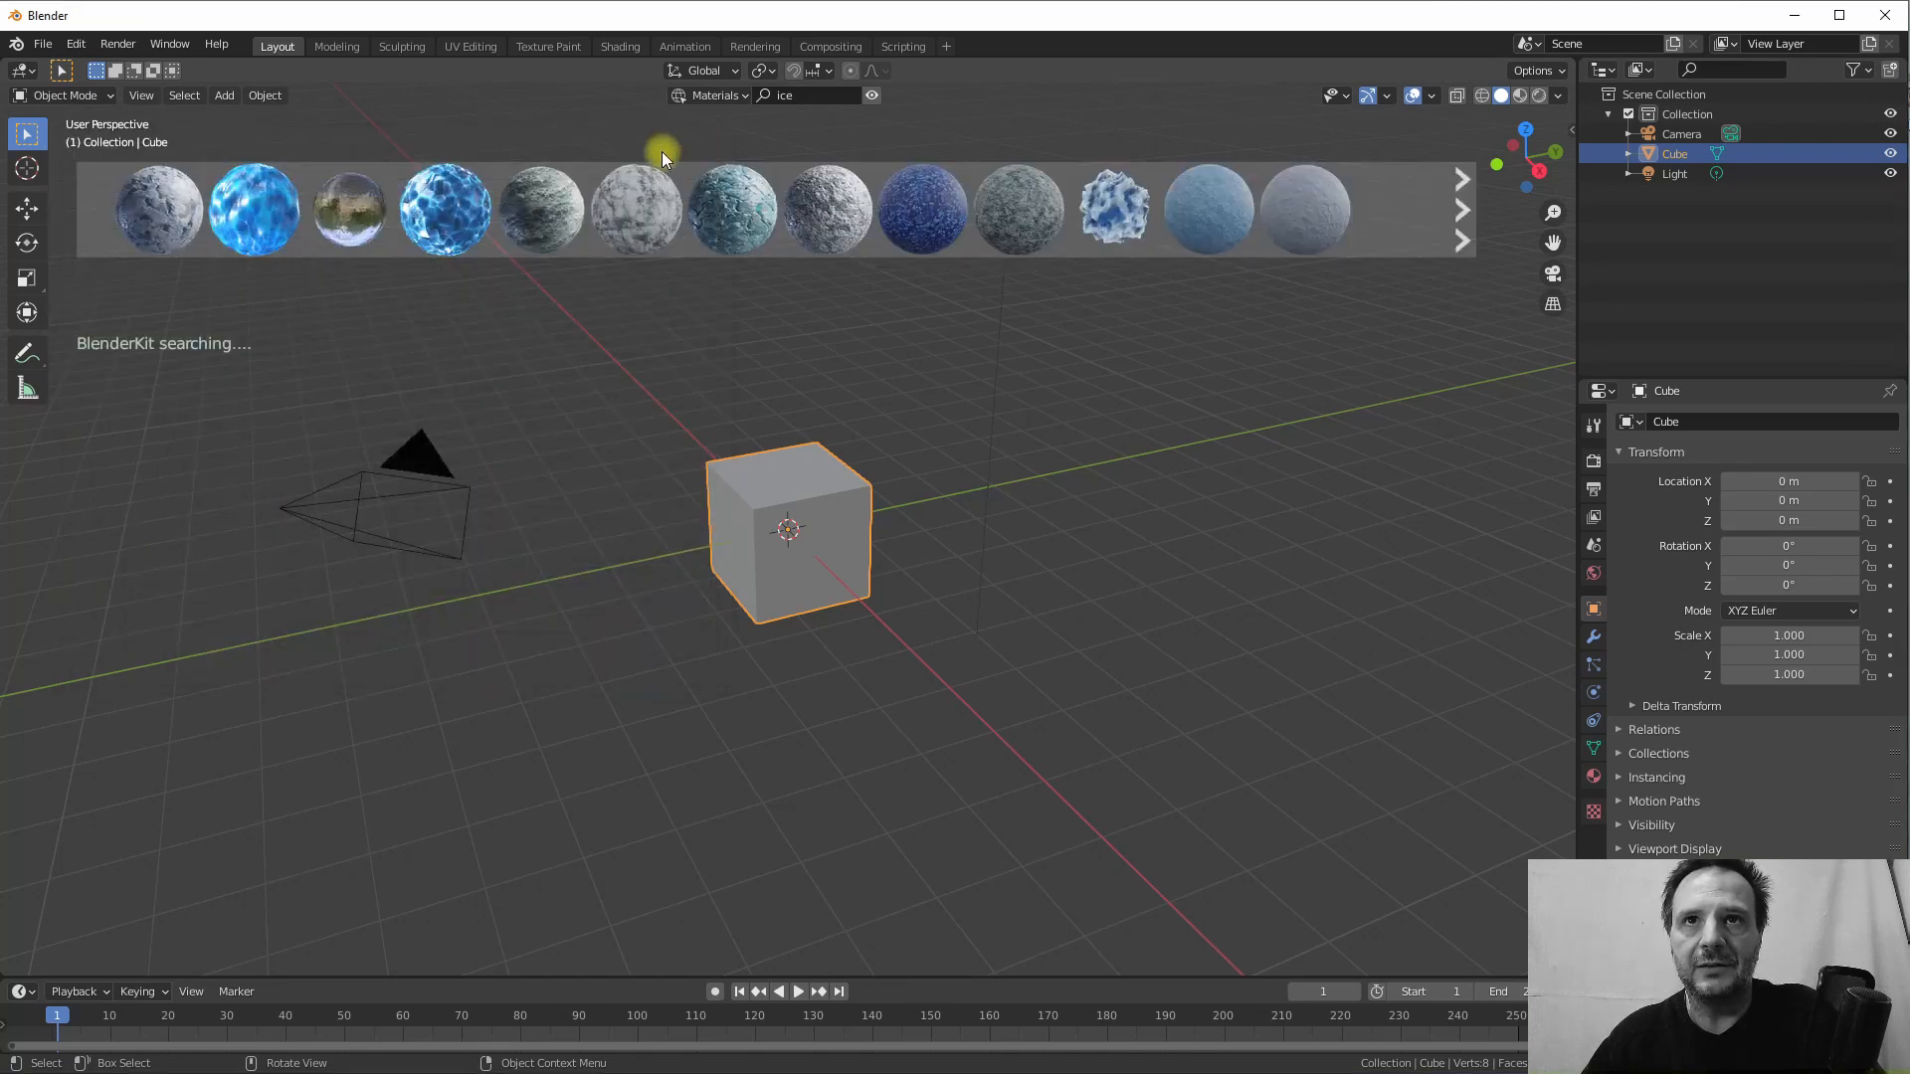
Set the BlenderKit asset search to models limited to free only, and show the list of model categories
mouse_move(278, 211)
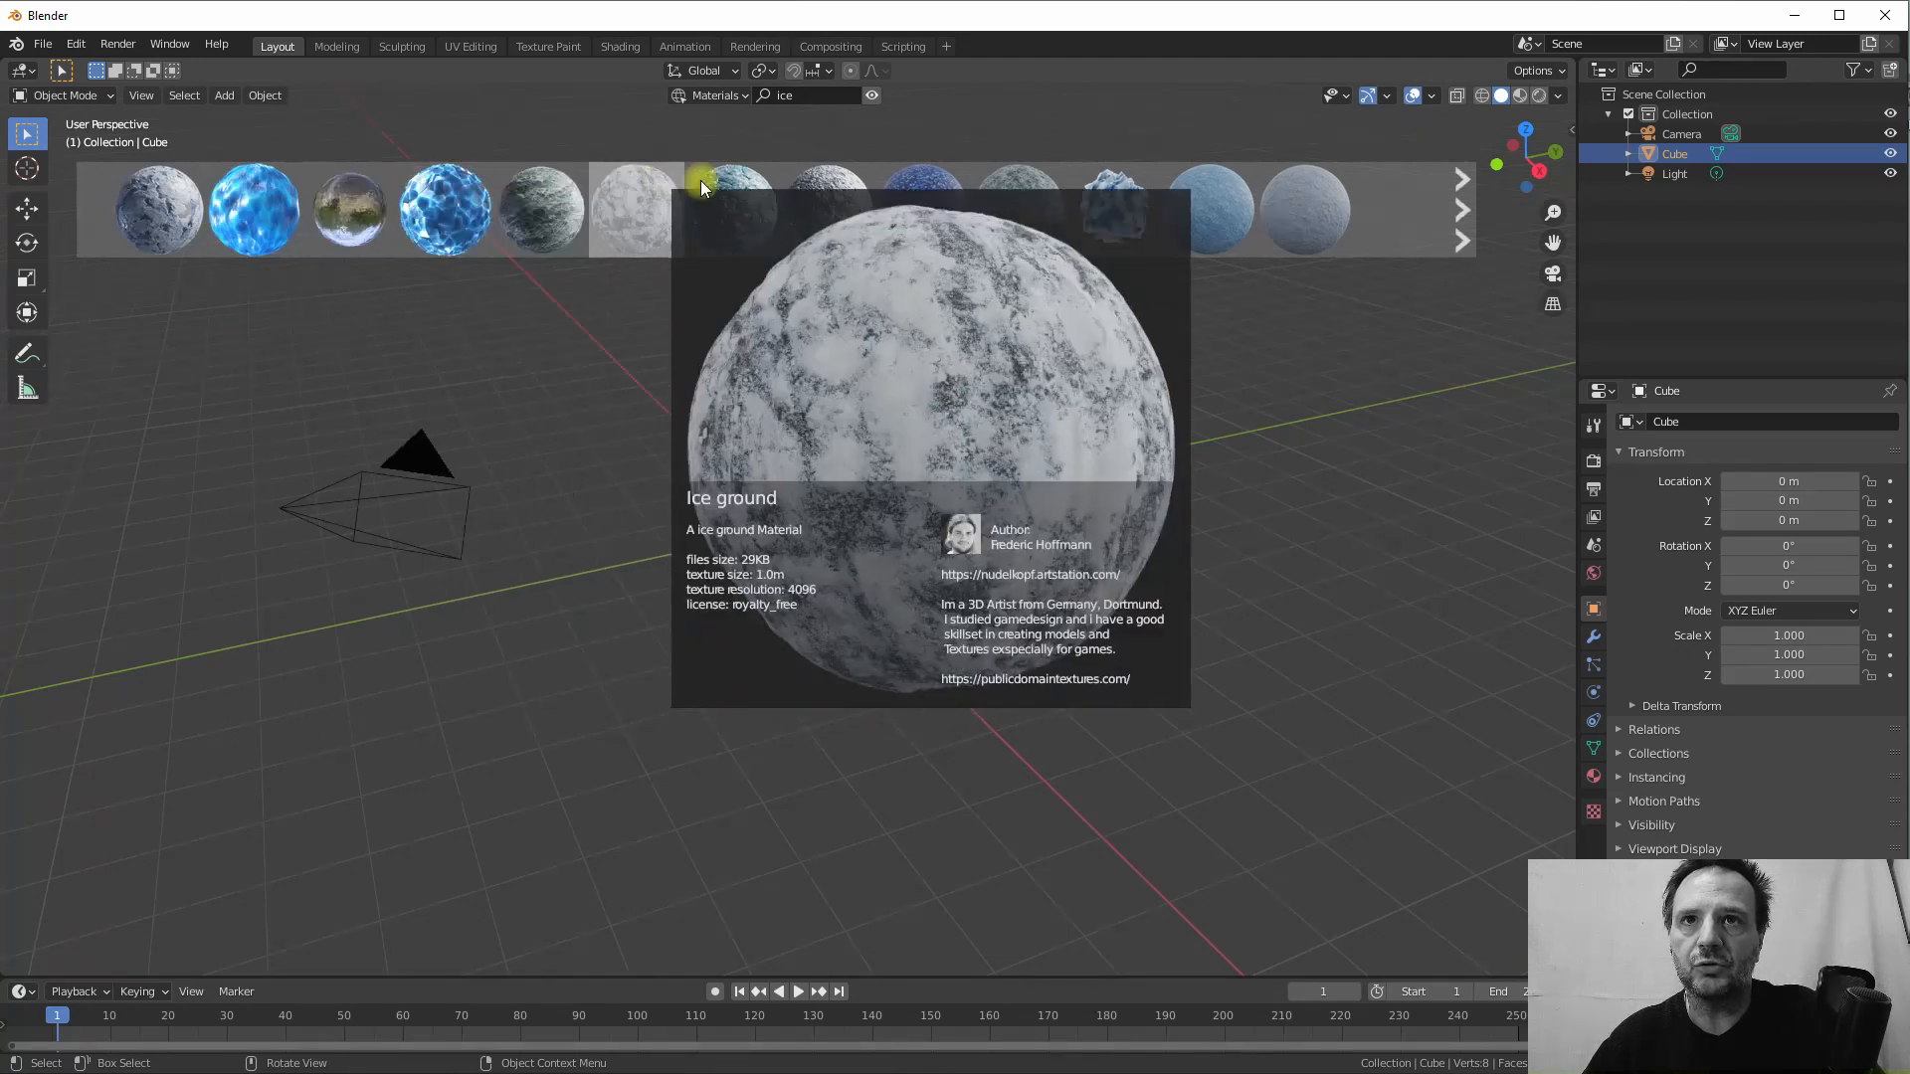
mouse_move(1000, 205)
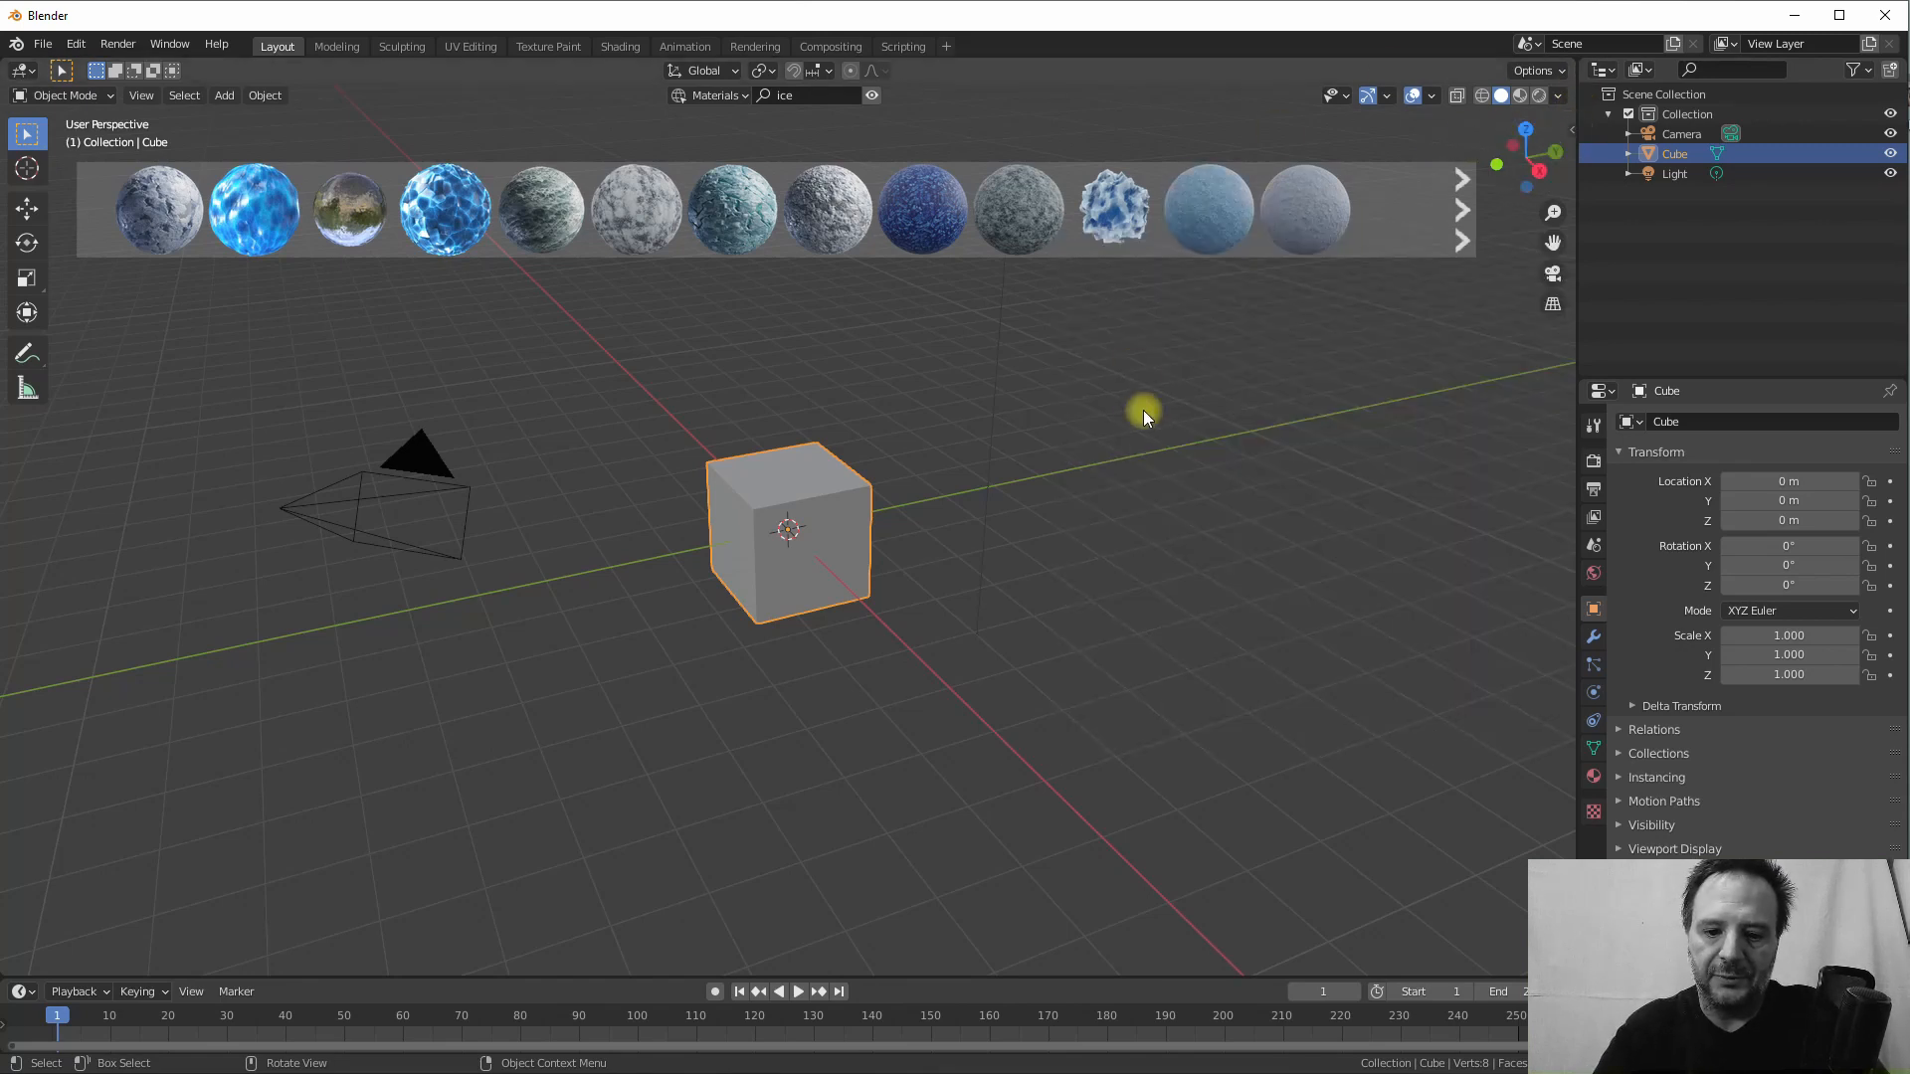
key("n")
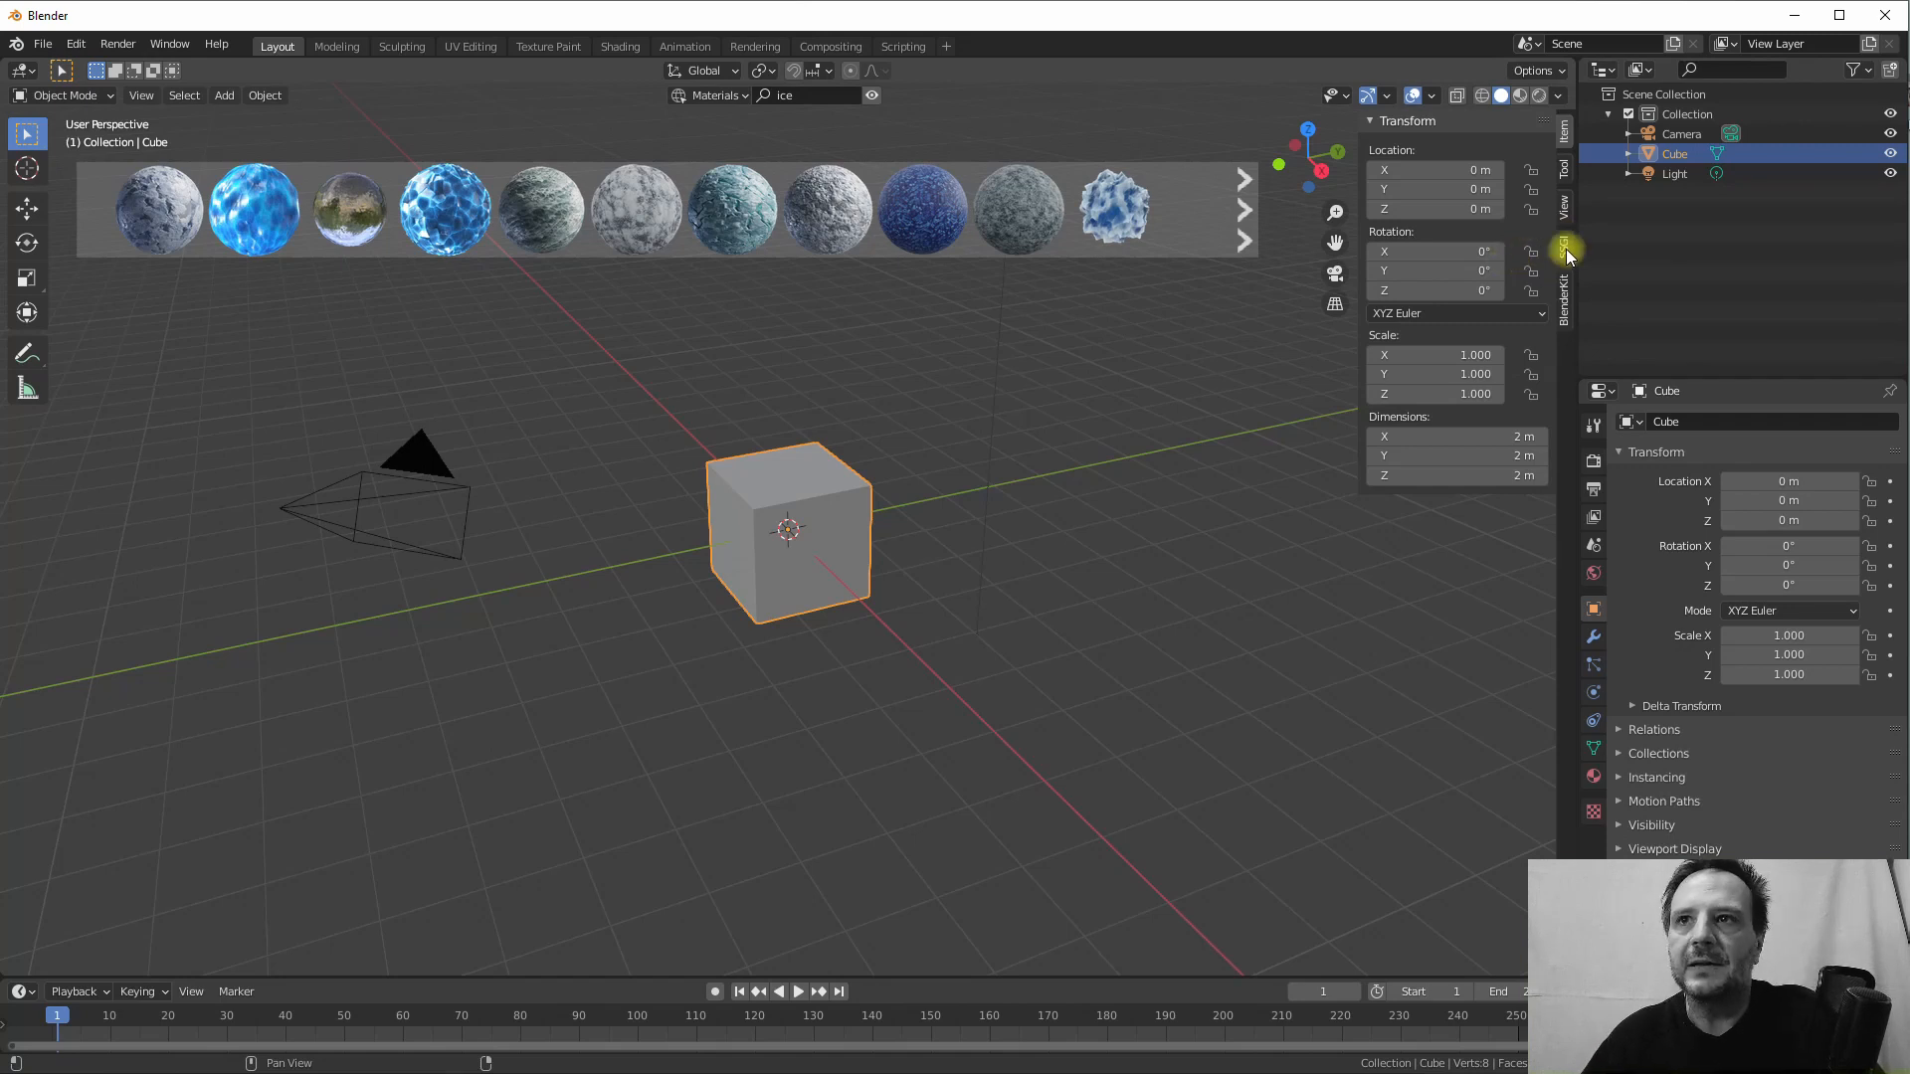
left_click(1565, 301)
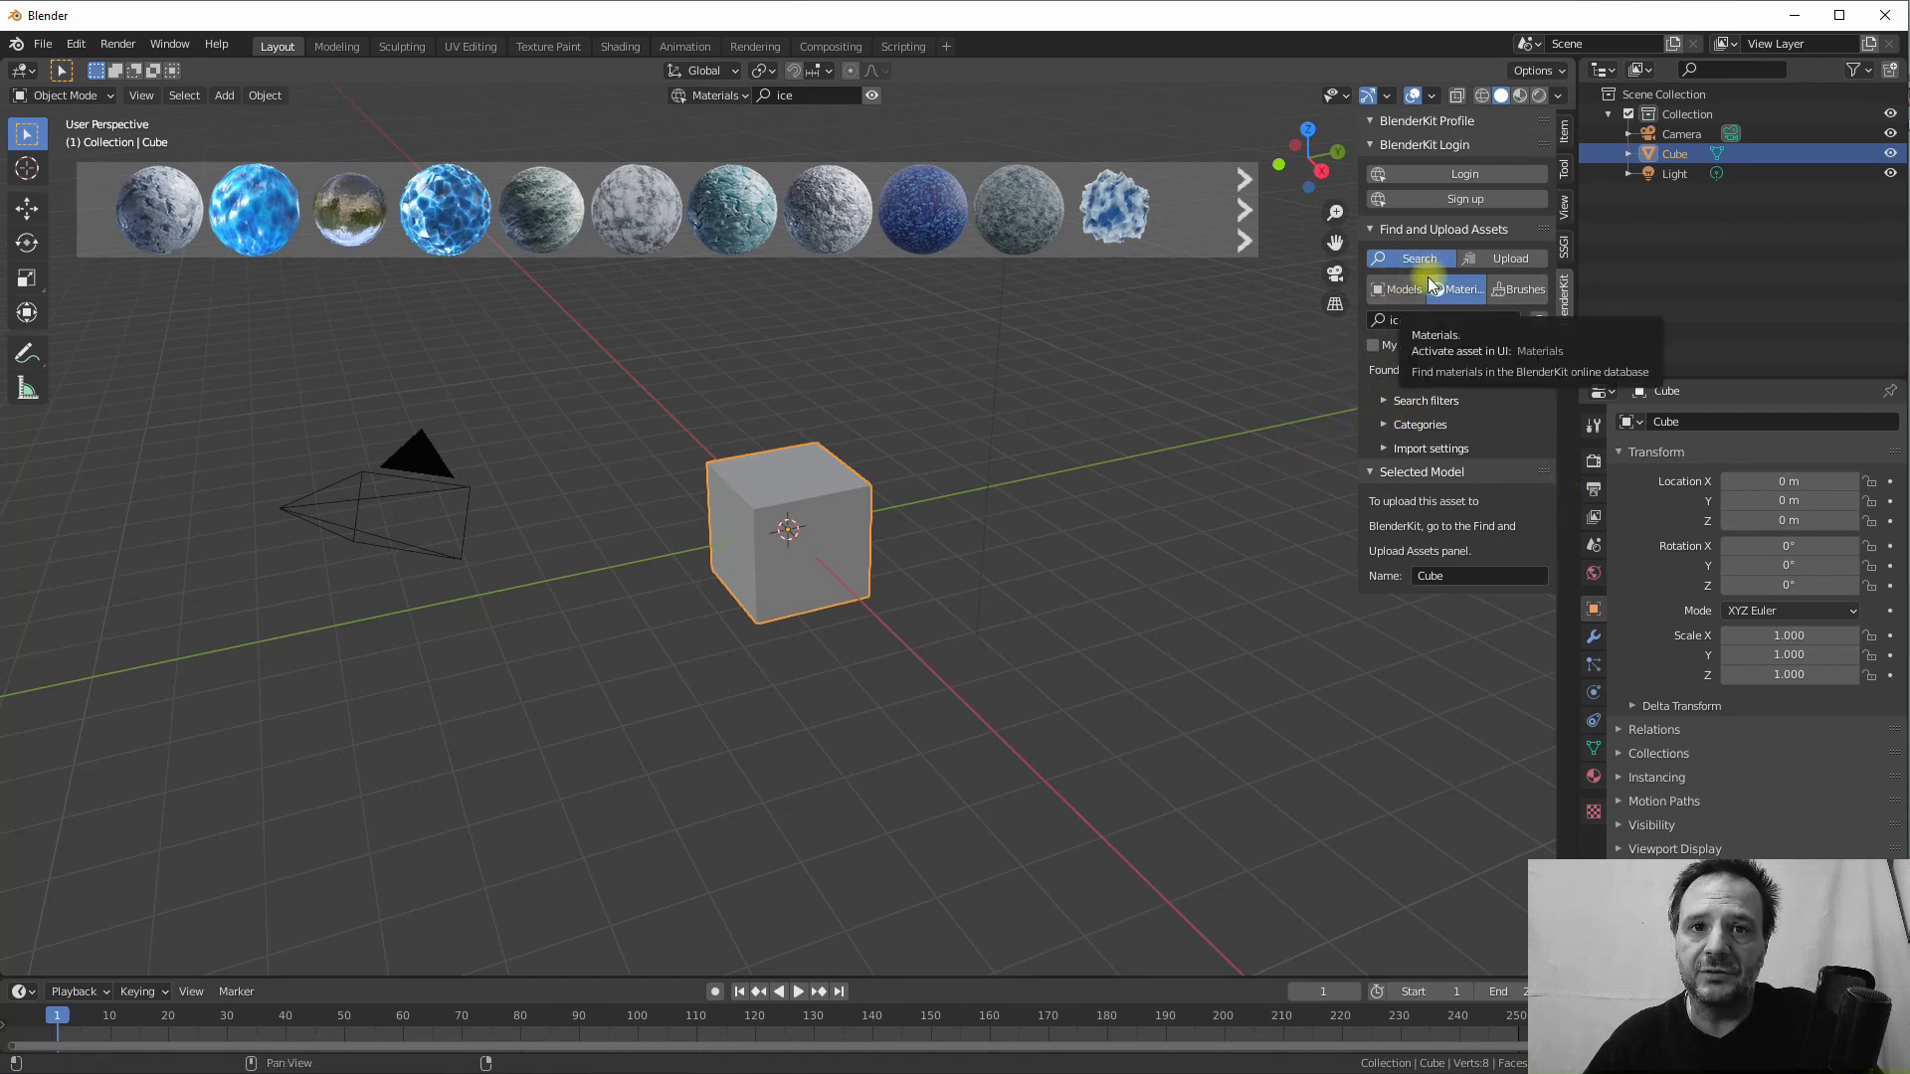
left_click(1395, 290)
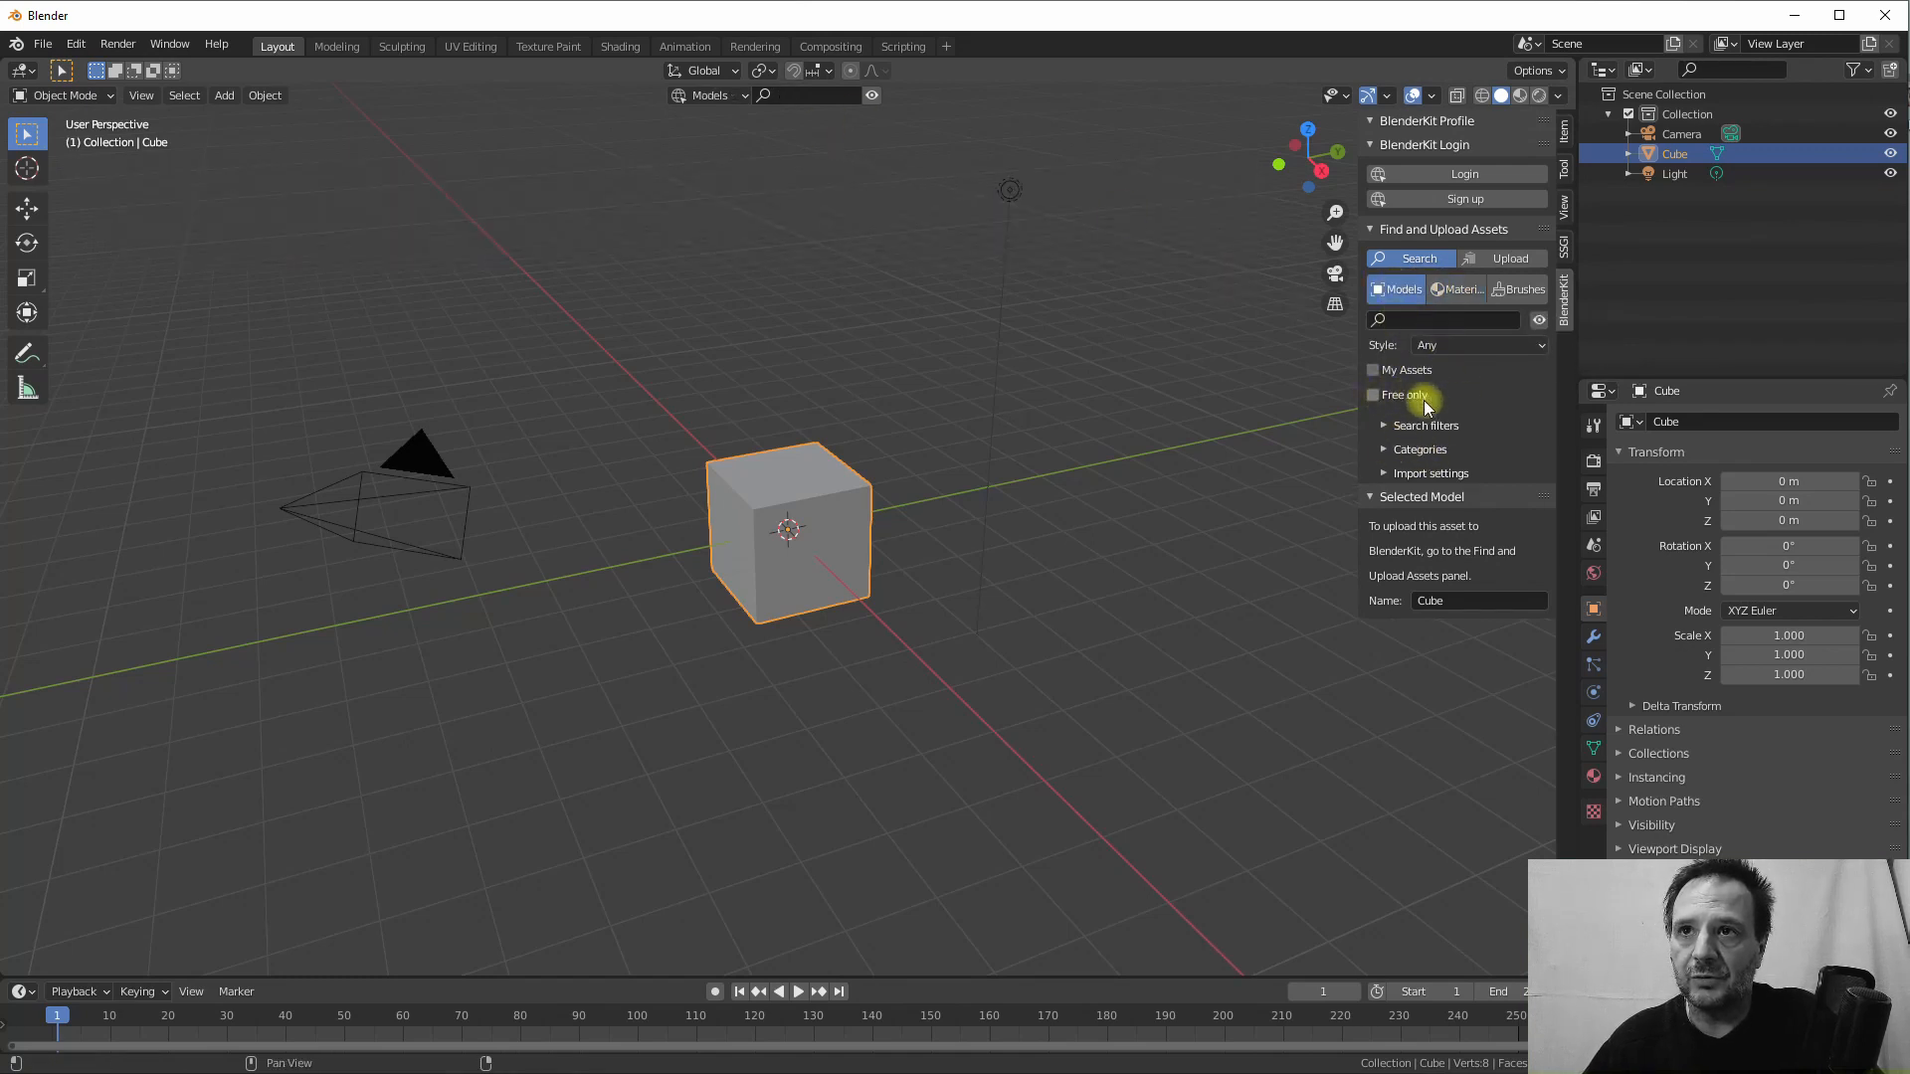
left_click(1376, 397)
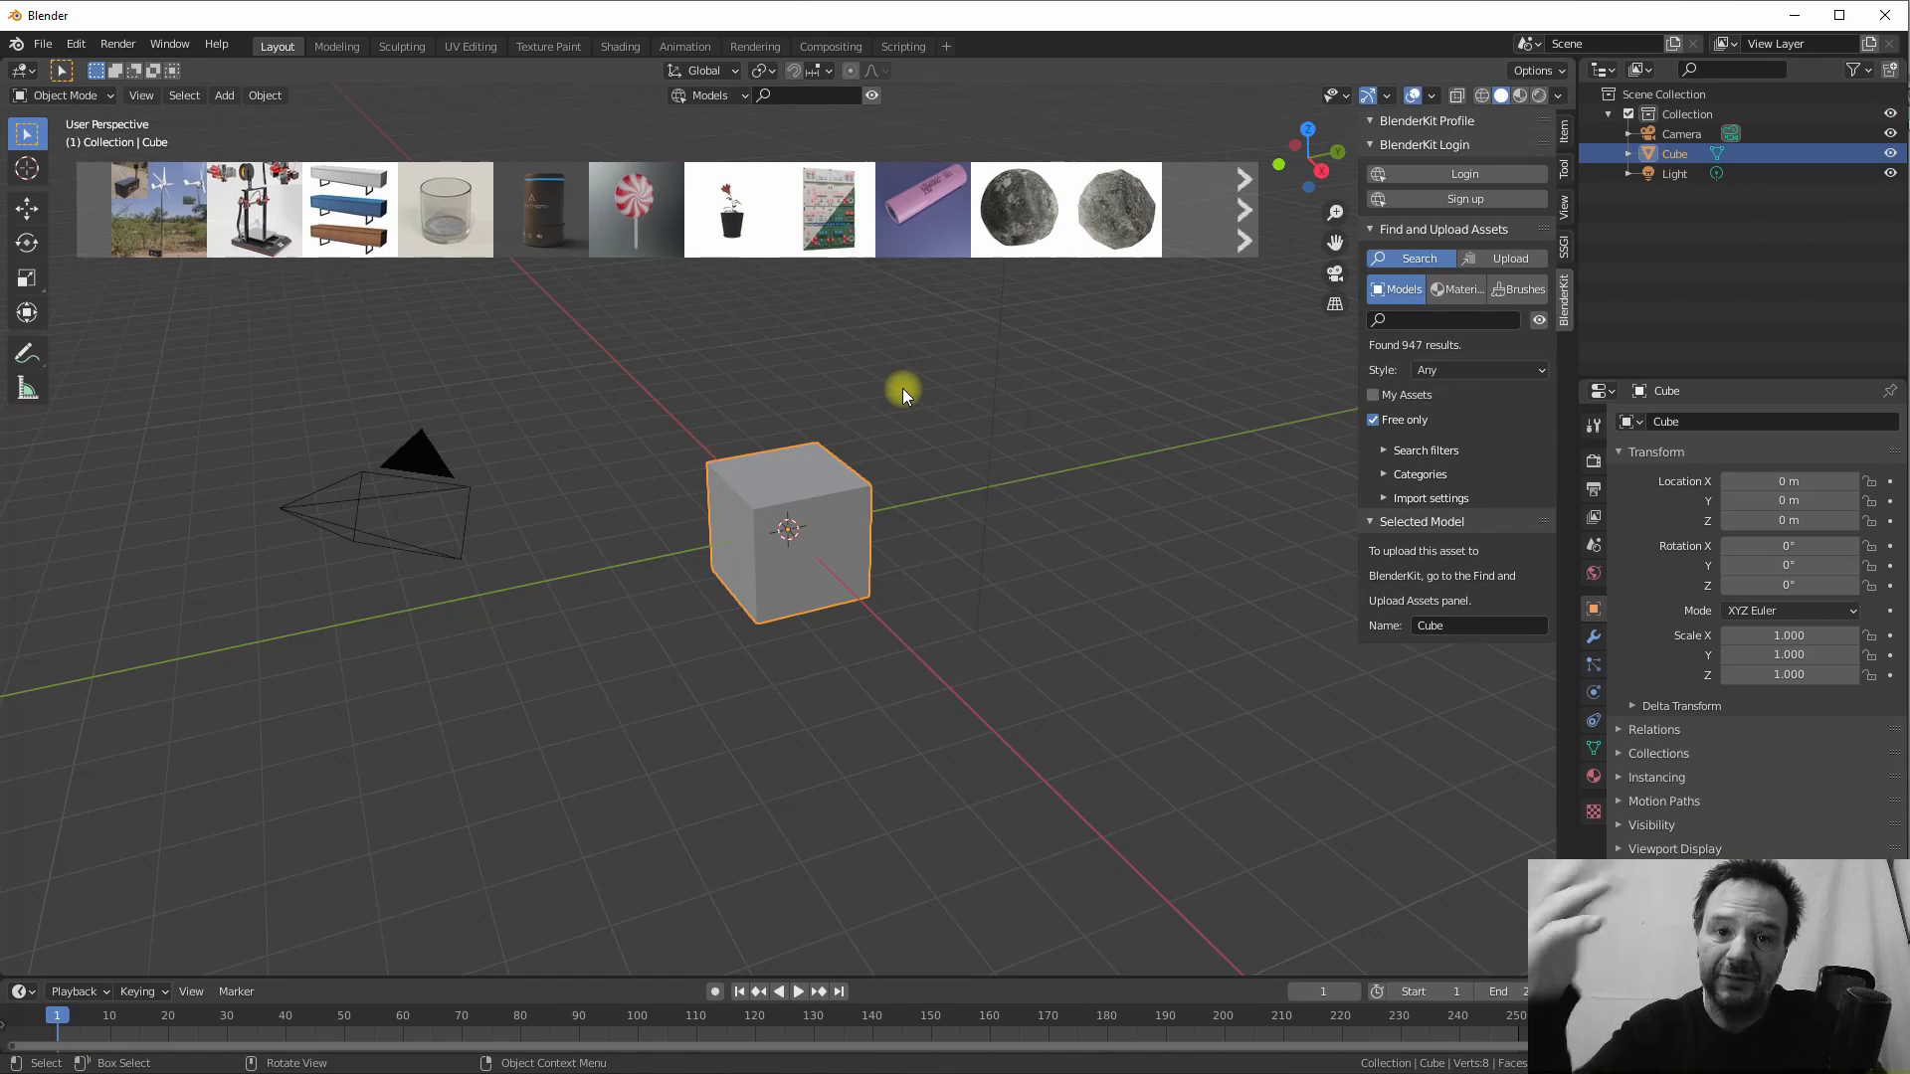
left_click(1407, 475)
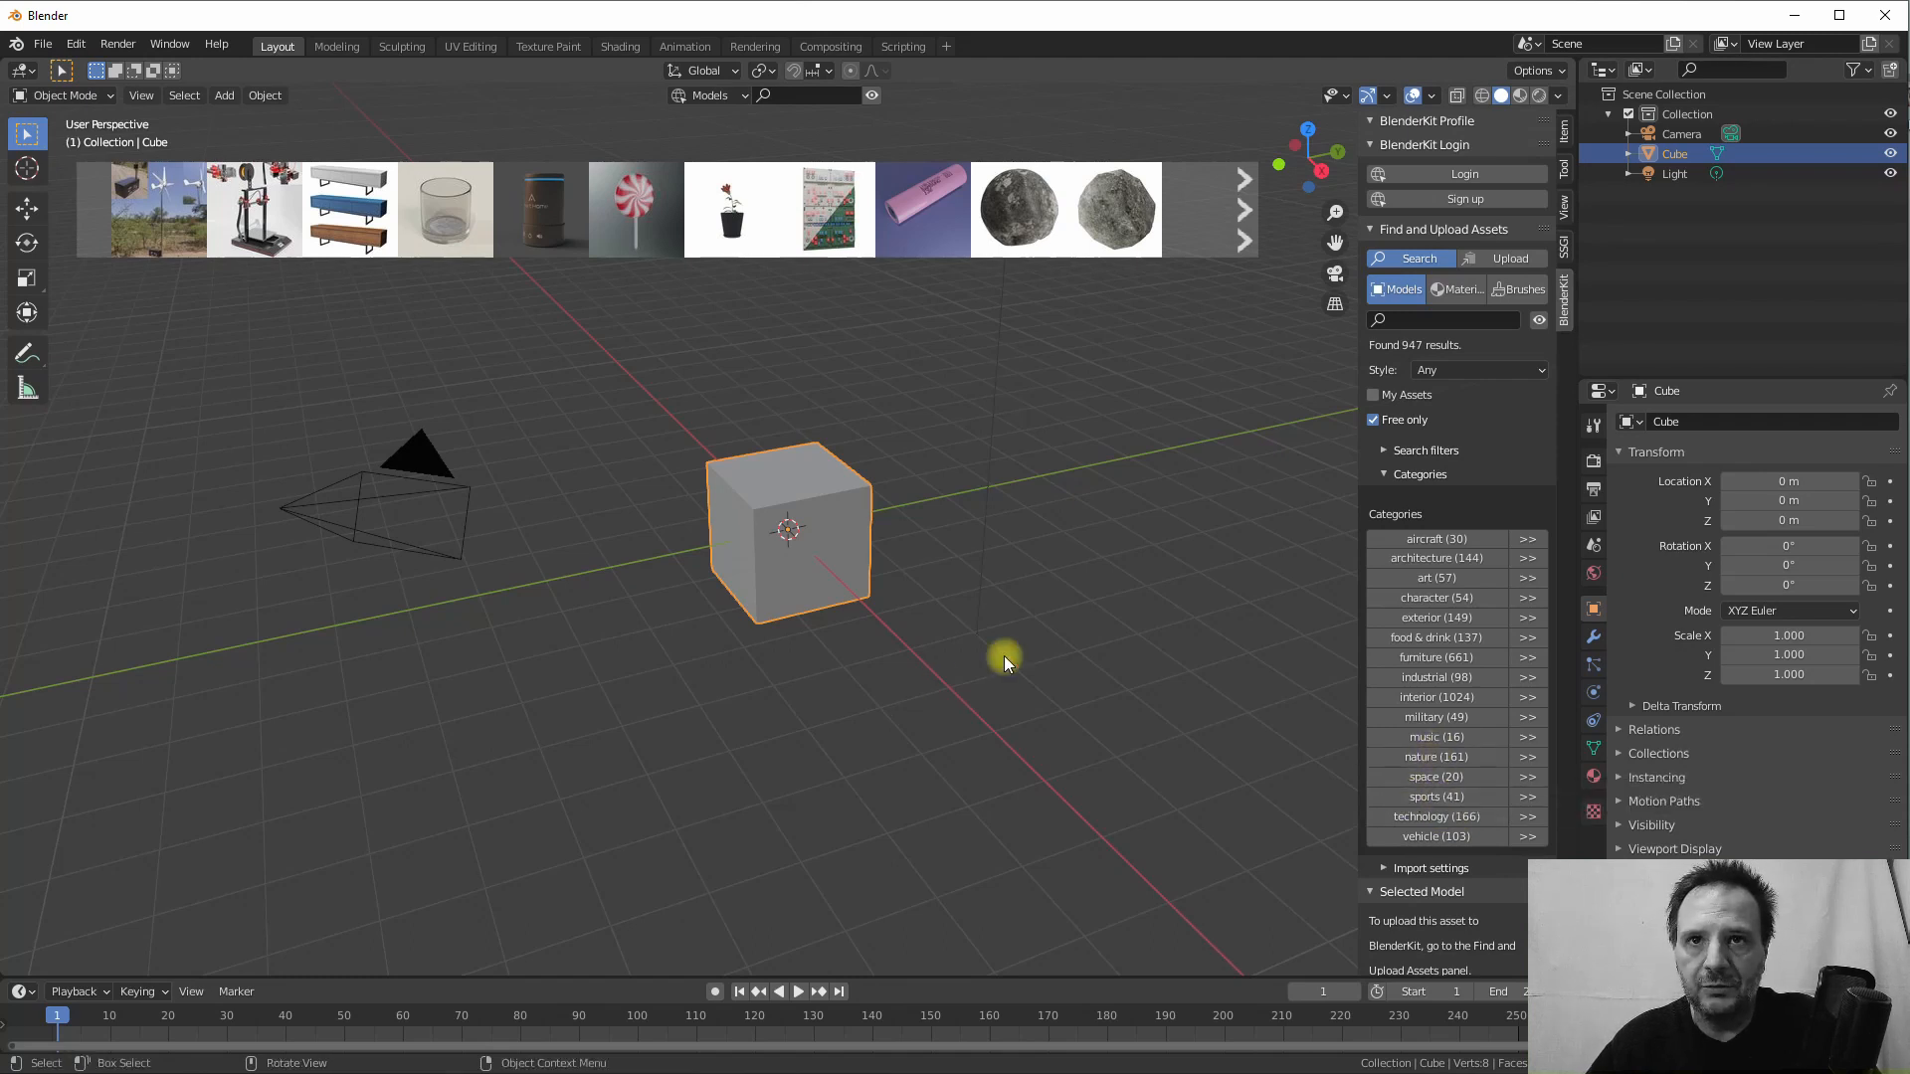
Delete the default cube from the scene and filter the BlenderKit models to the furniture category
key("x")
left_click(808, 462)
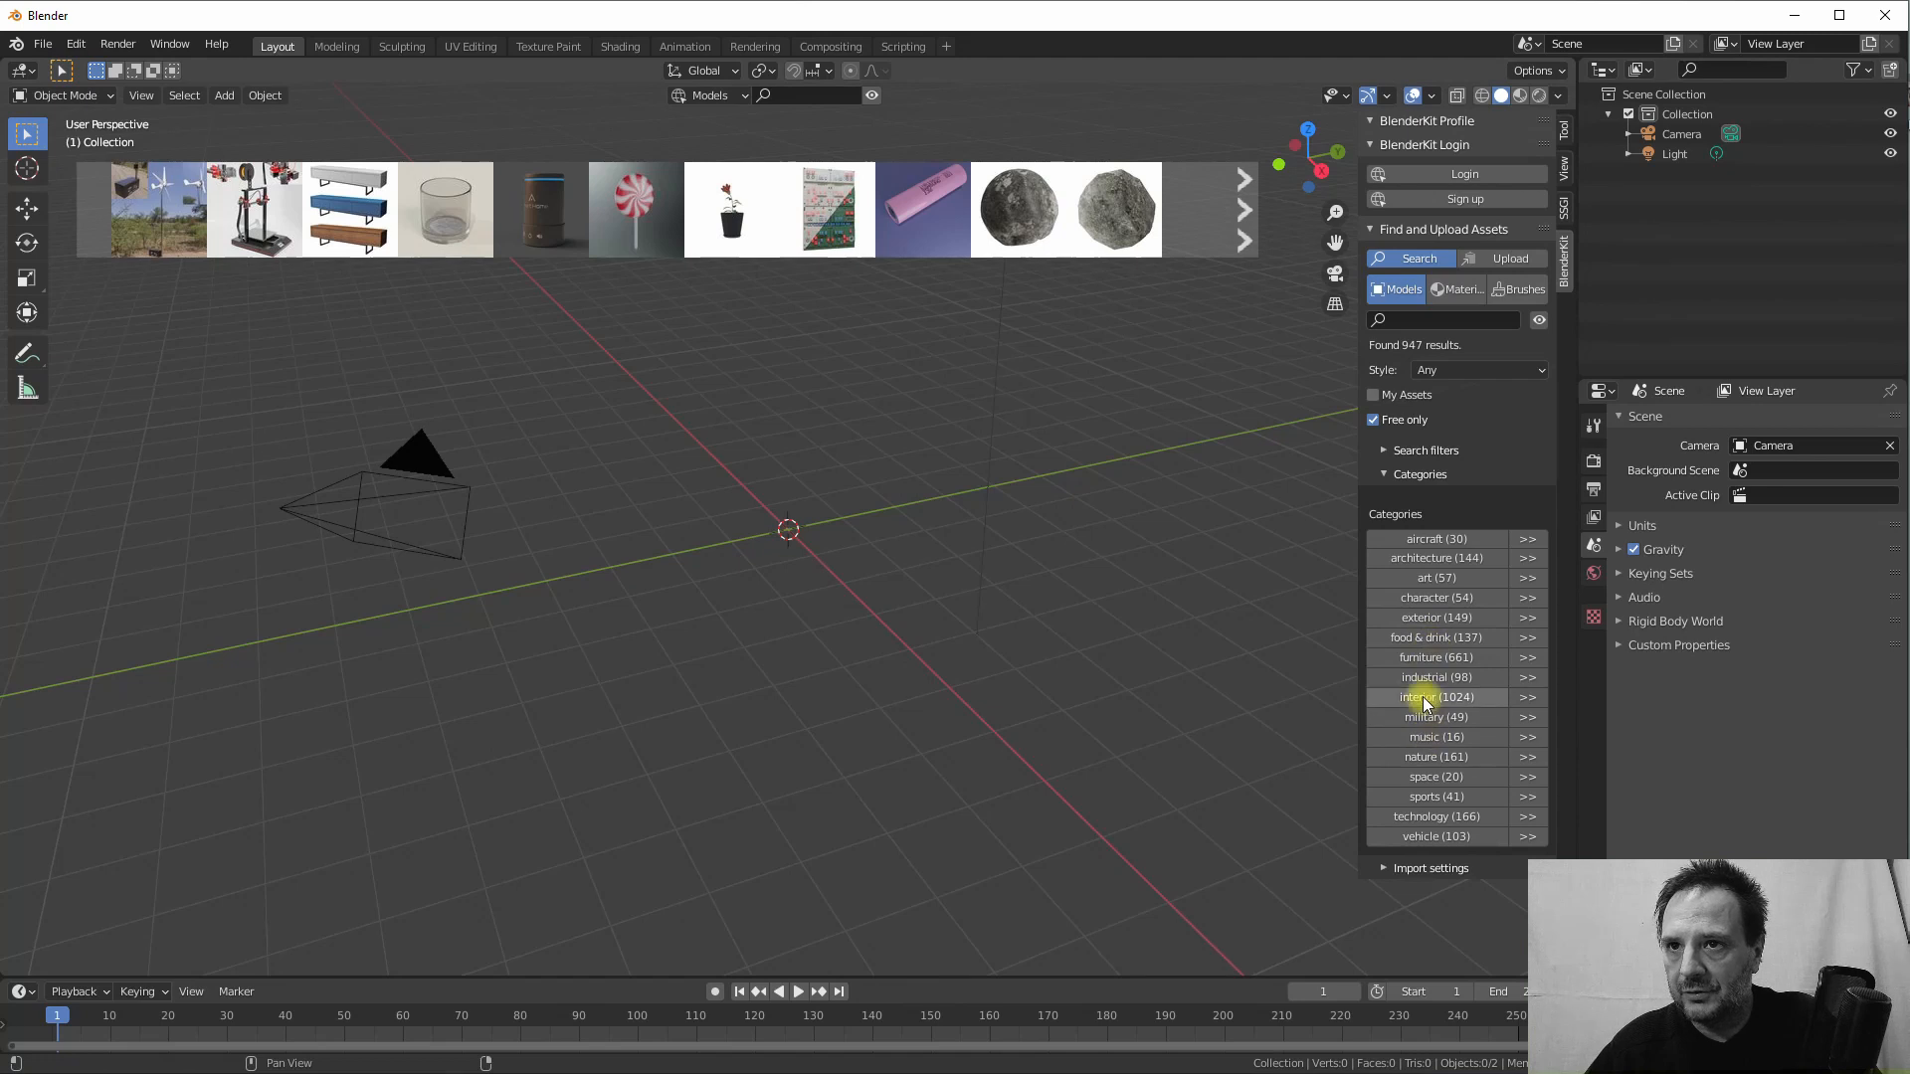
left_click(1420, 661)
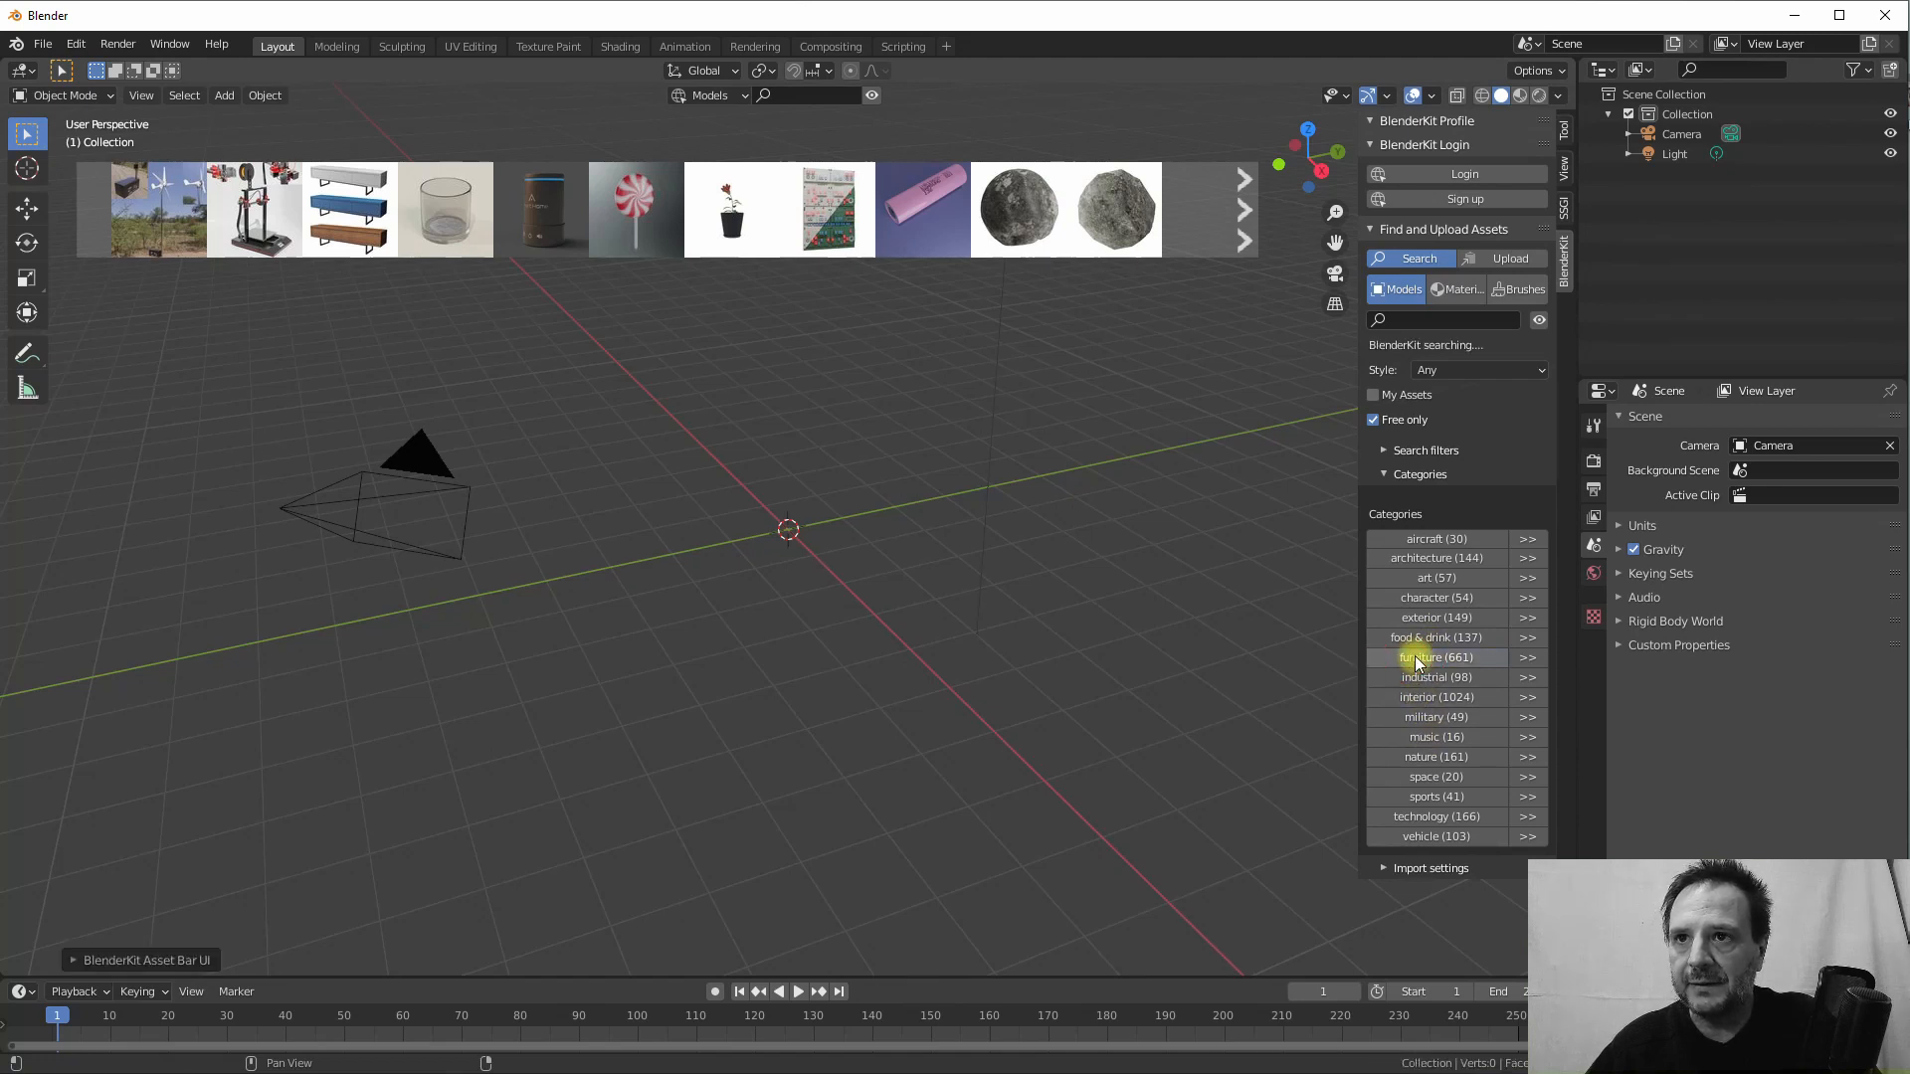
Browse several pages of free furniture models in the asset bar and examine the previews for a suitable piece
mouse_move(354, 231)
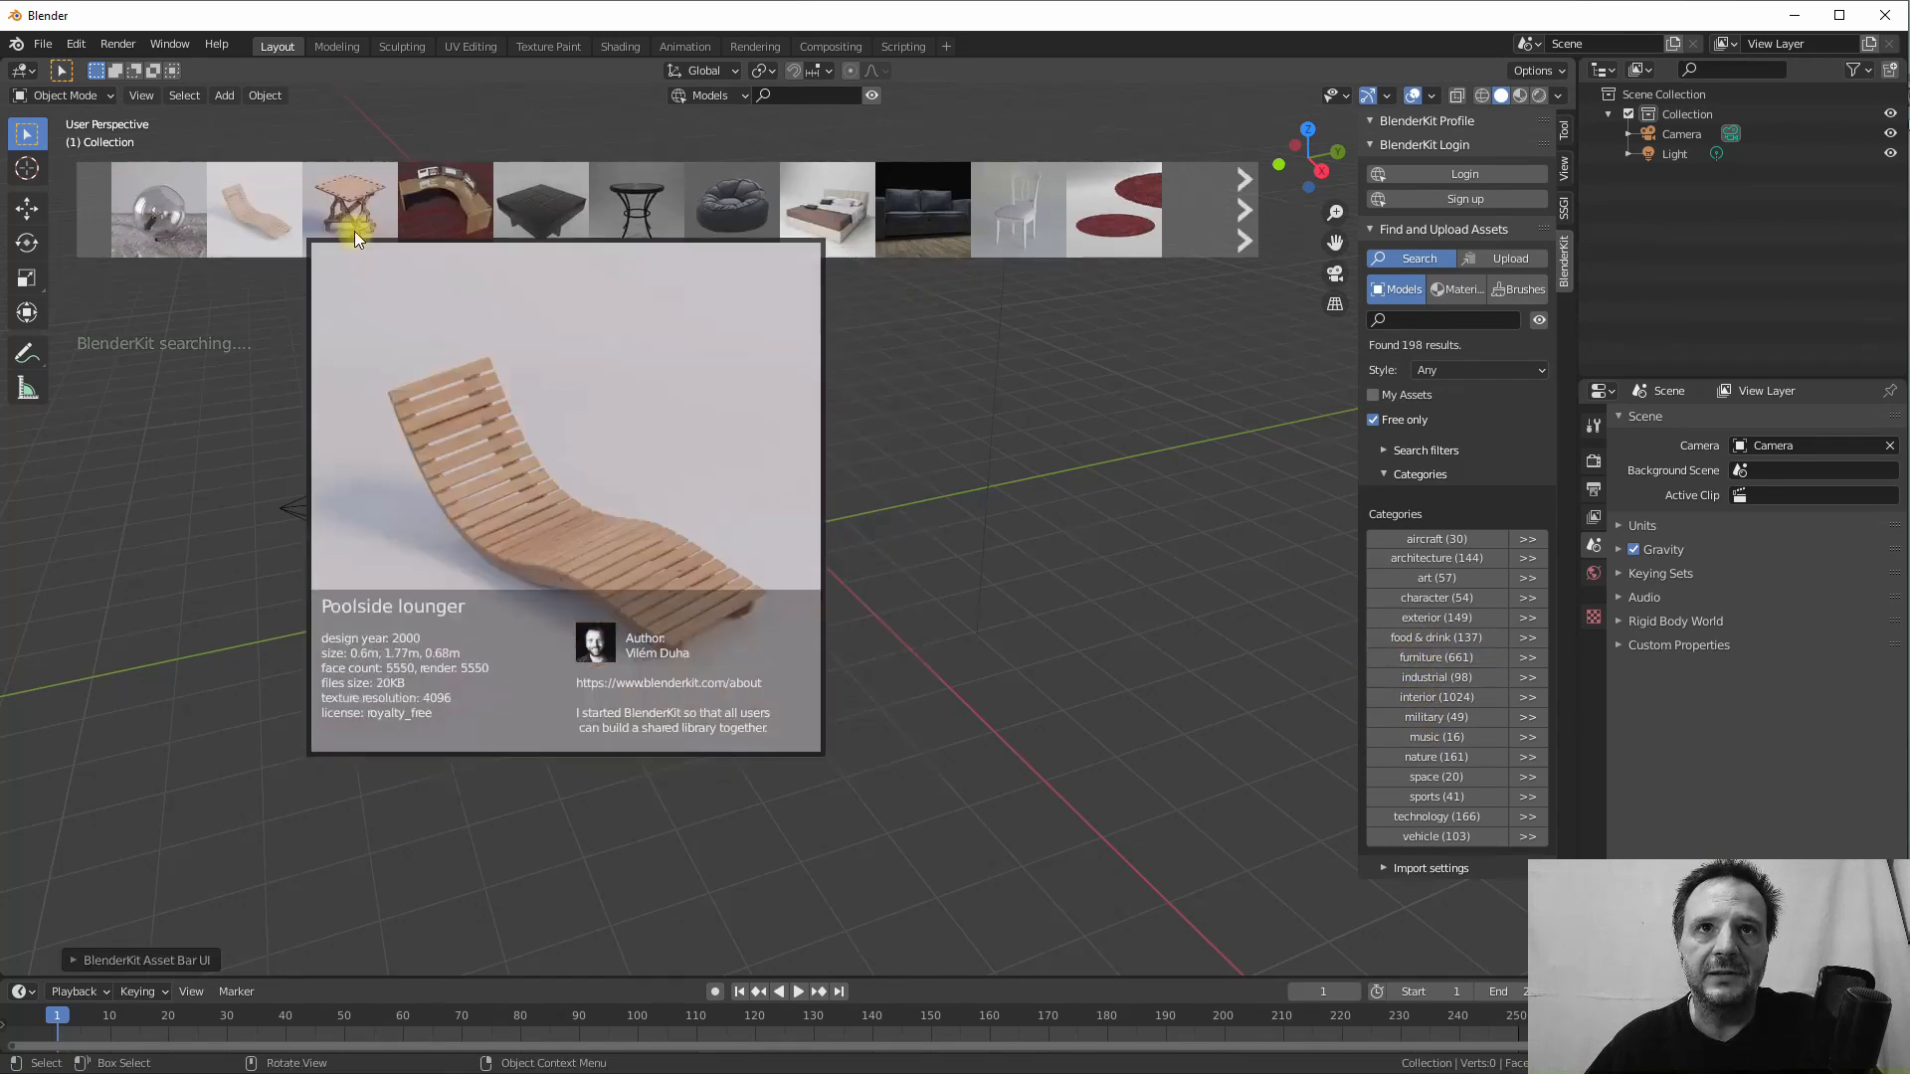
left_click(1243, 209)
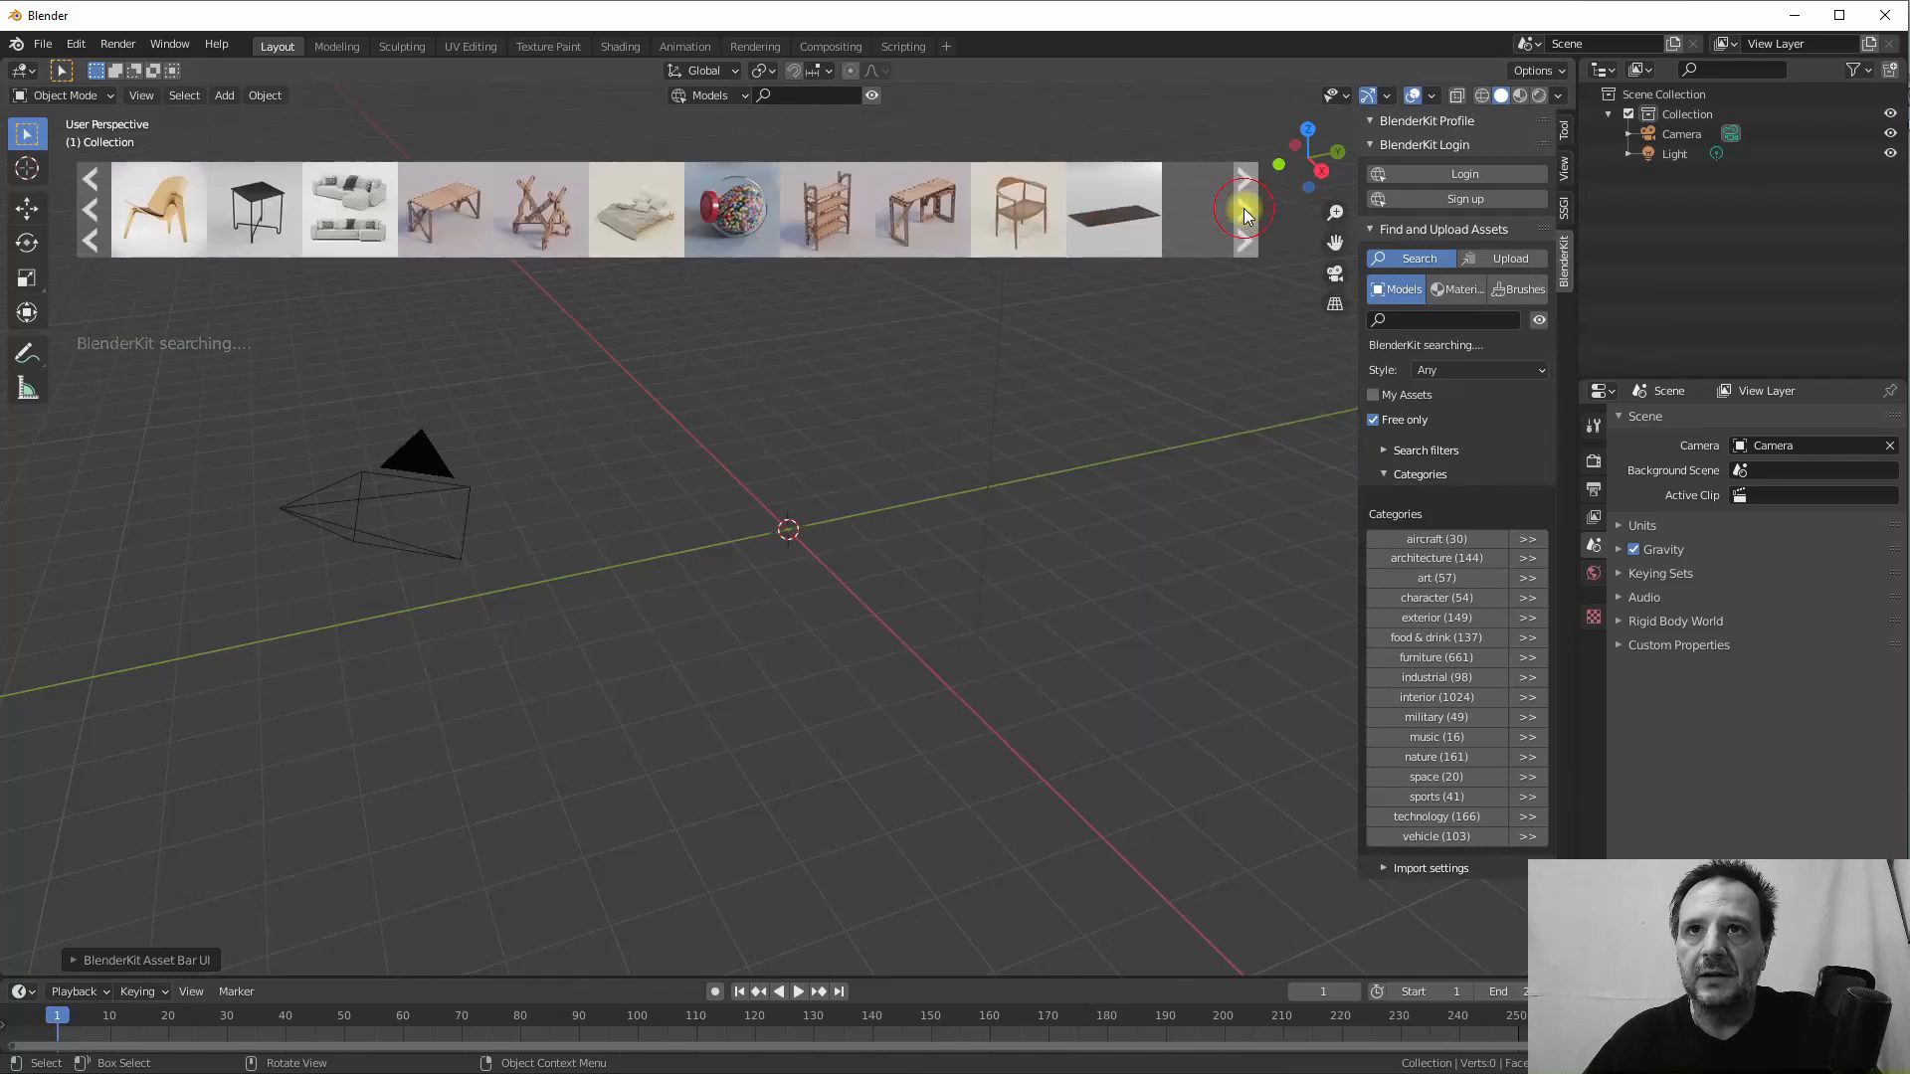
left_click(1243, 211)
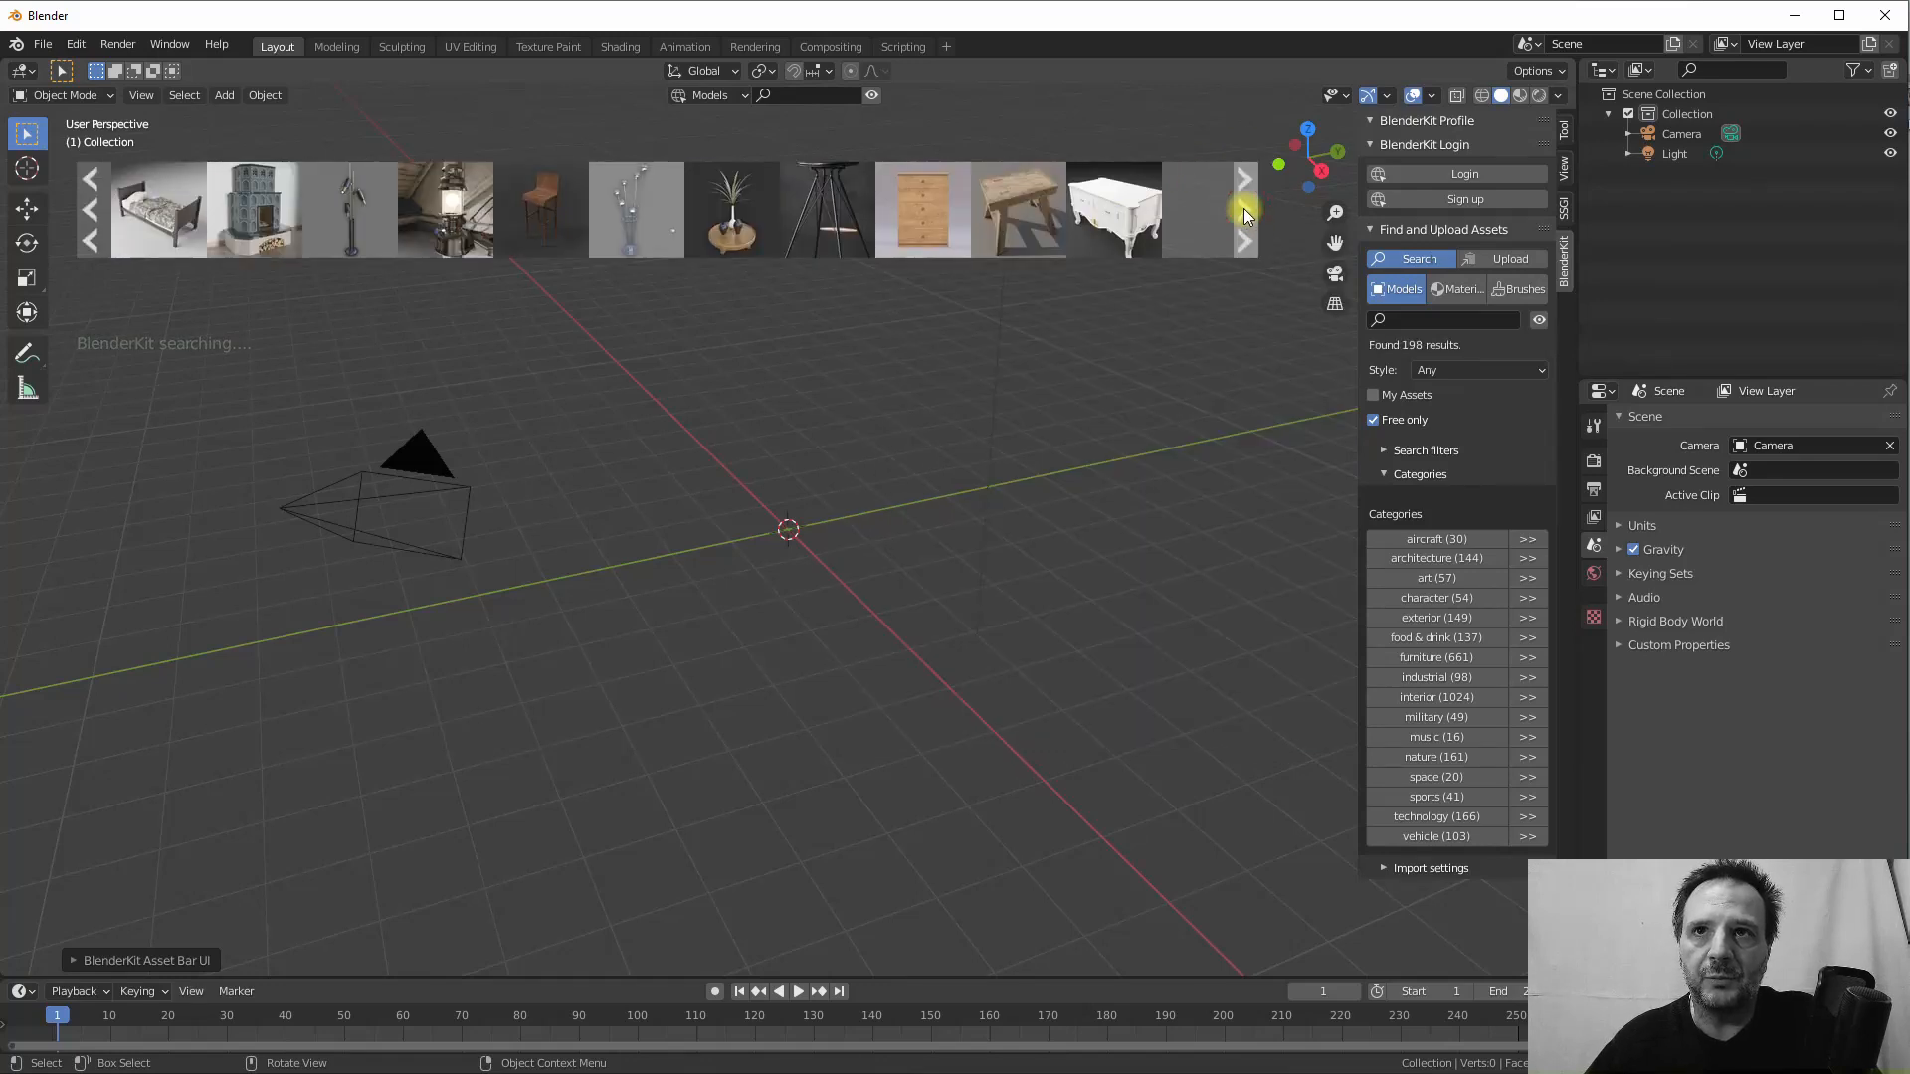
left_click(1243, 211)
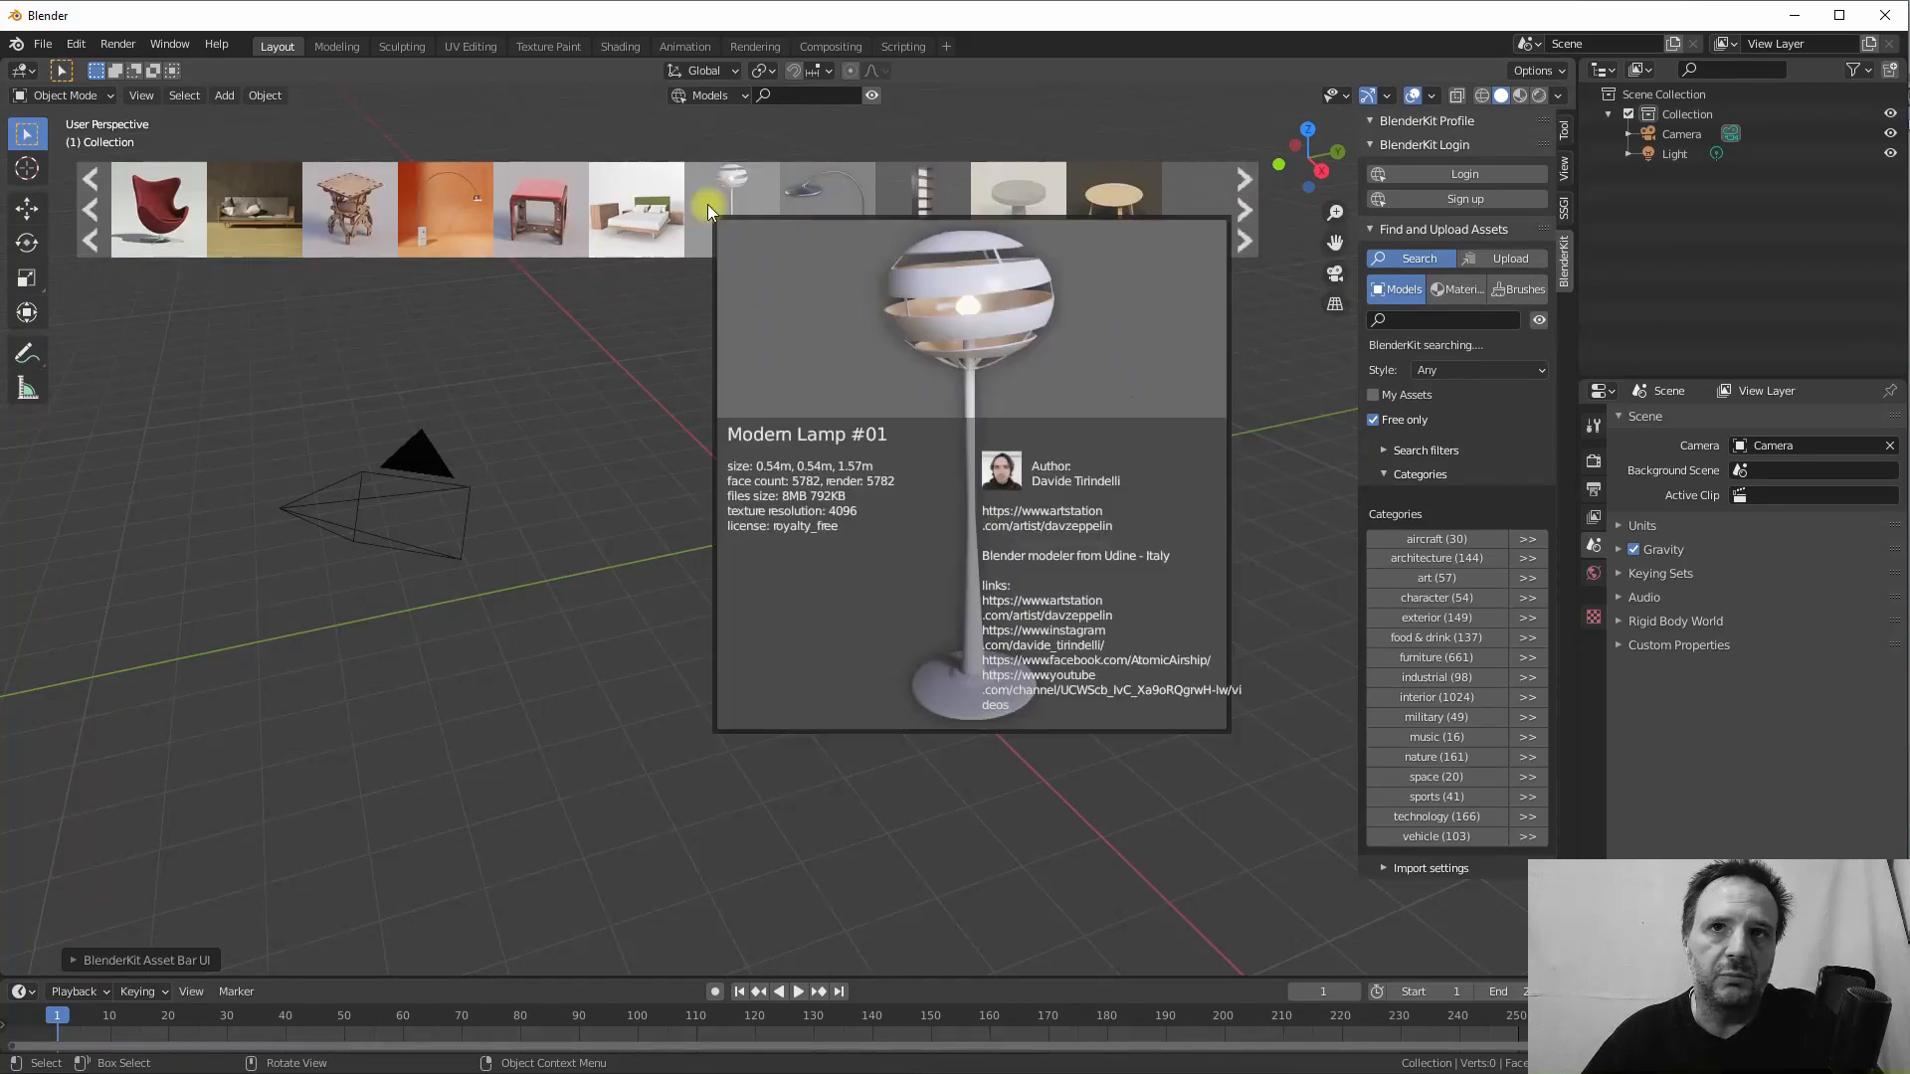
mouse_move(1068, 227)
left_click(1245, 211)
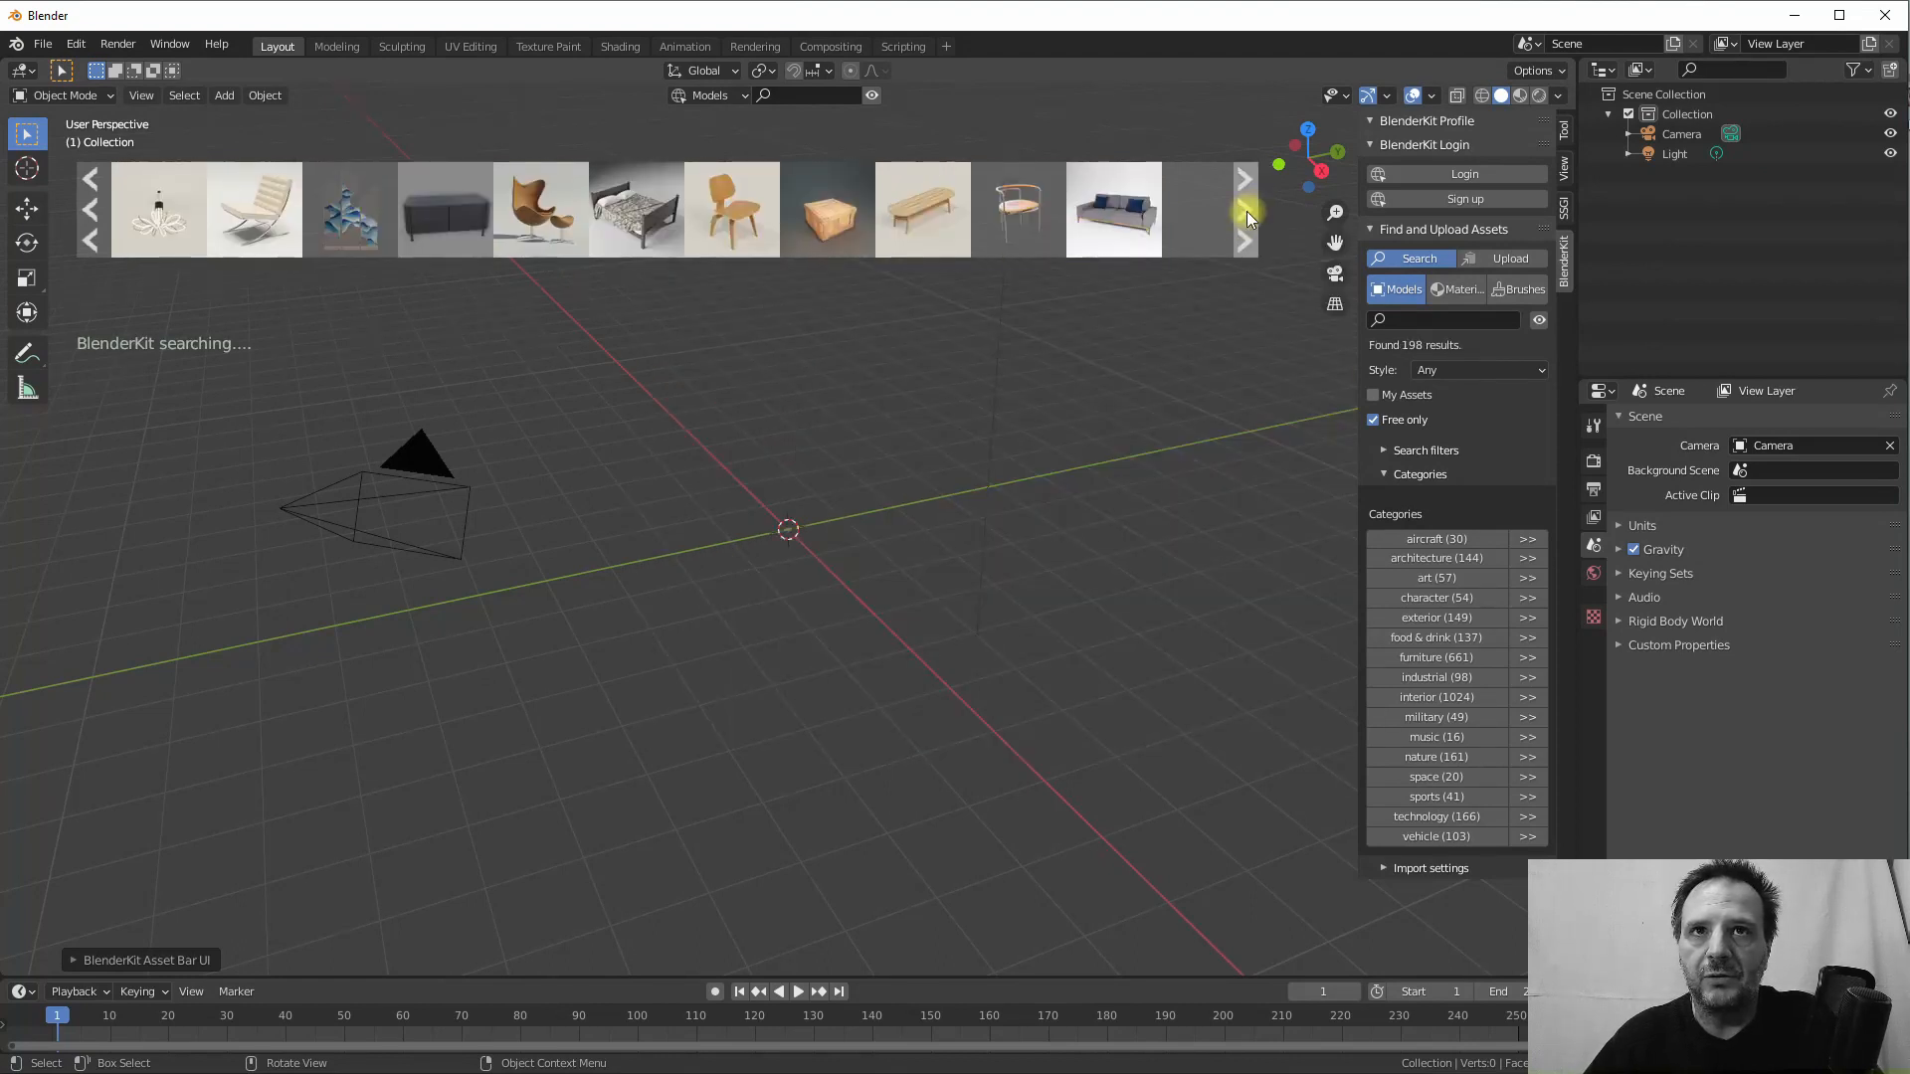
mouse_move(410, 221)
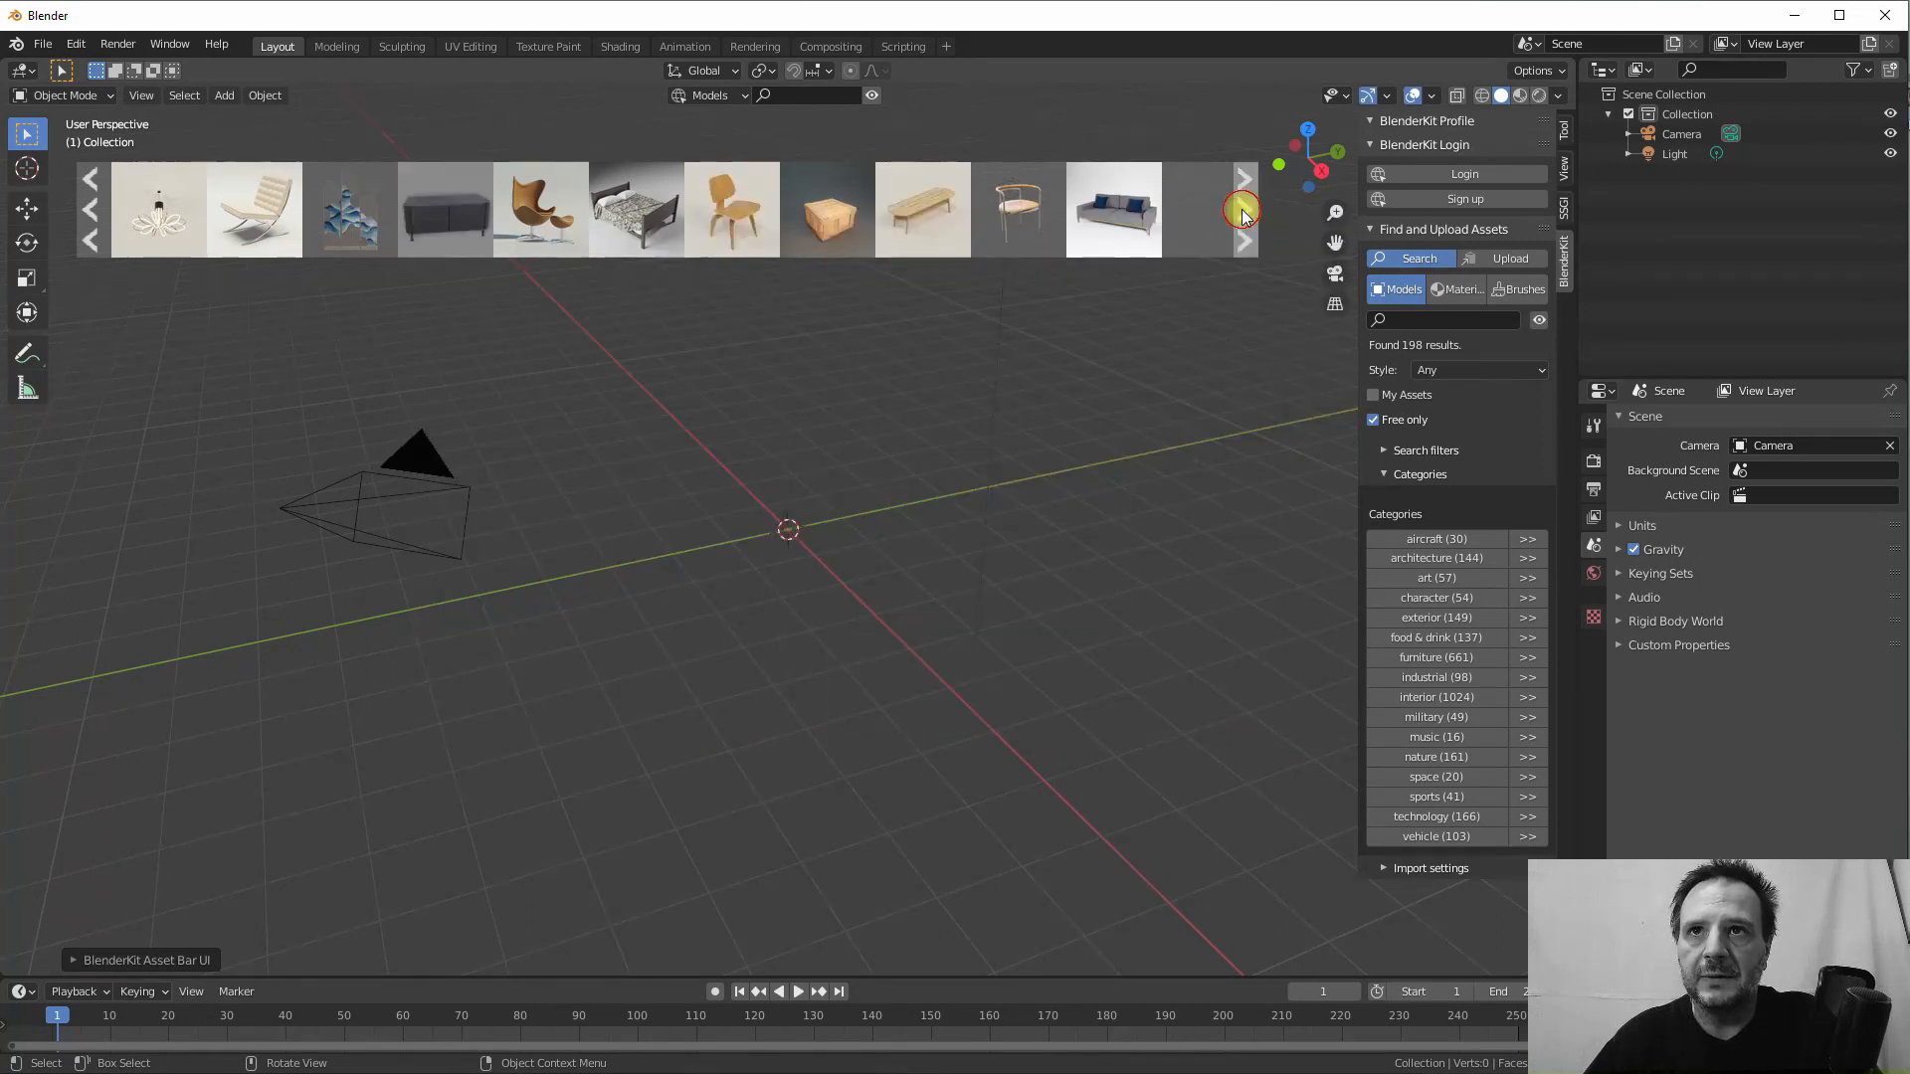
left_click(1242, 209)
mouse_move(1018, 212)
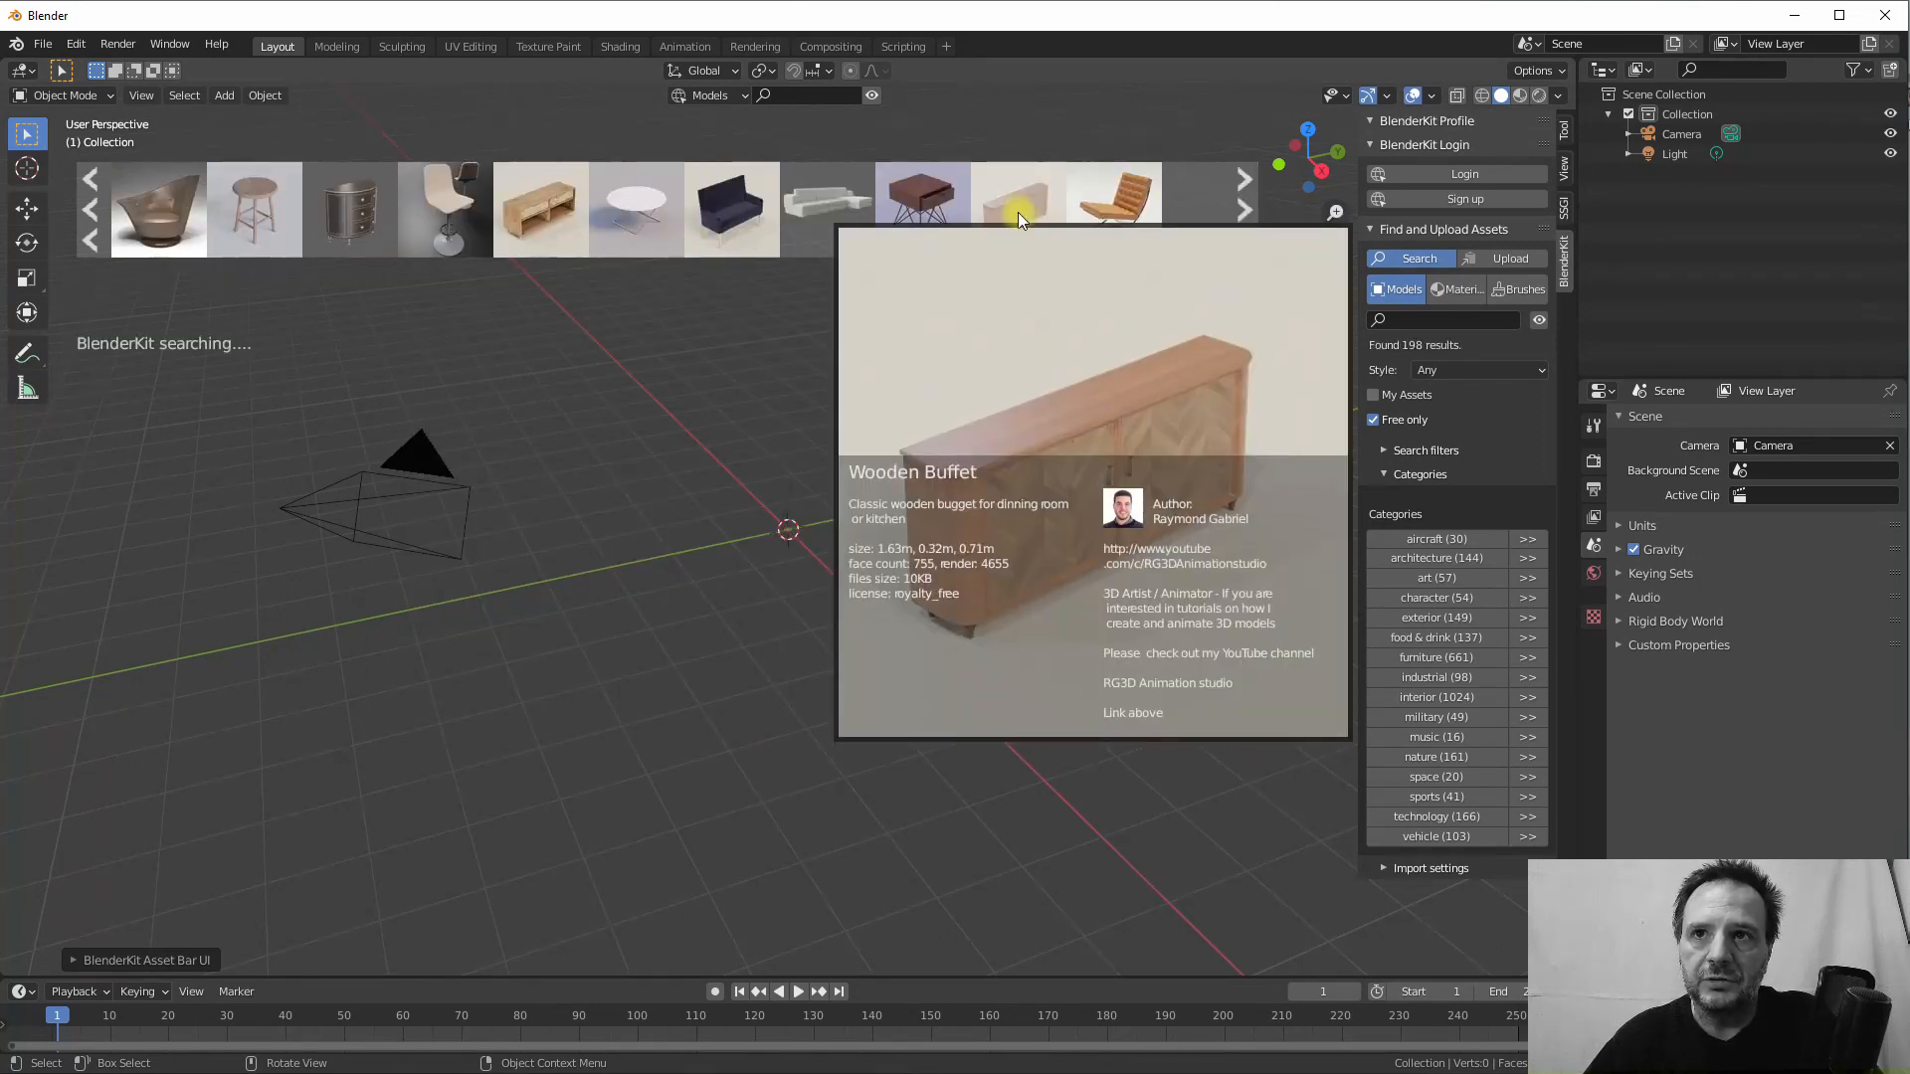
left_click(1246, 213)
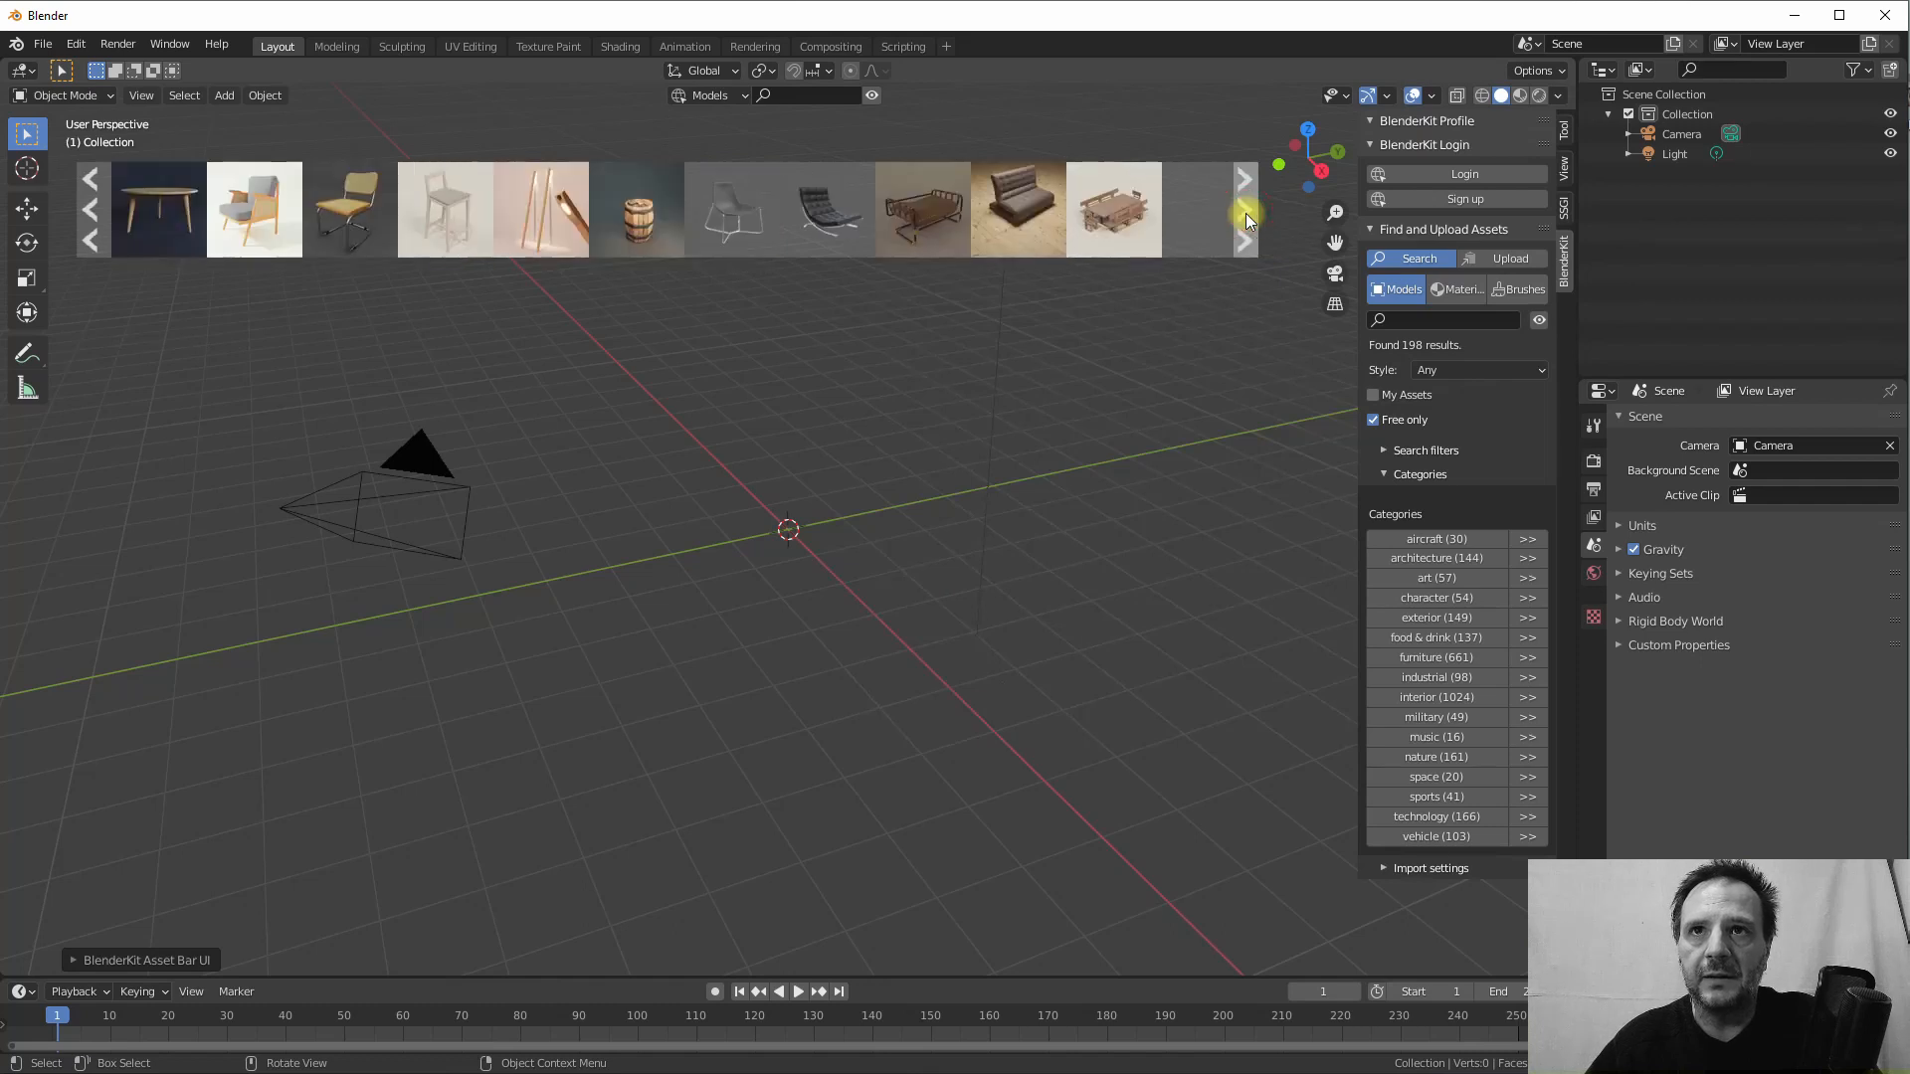
left_click(1245, 212)
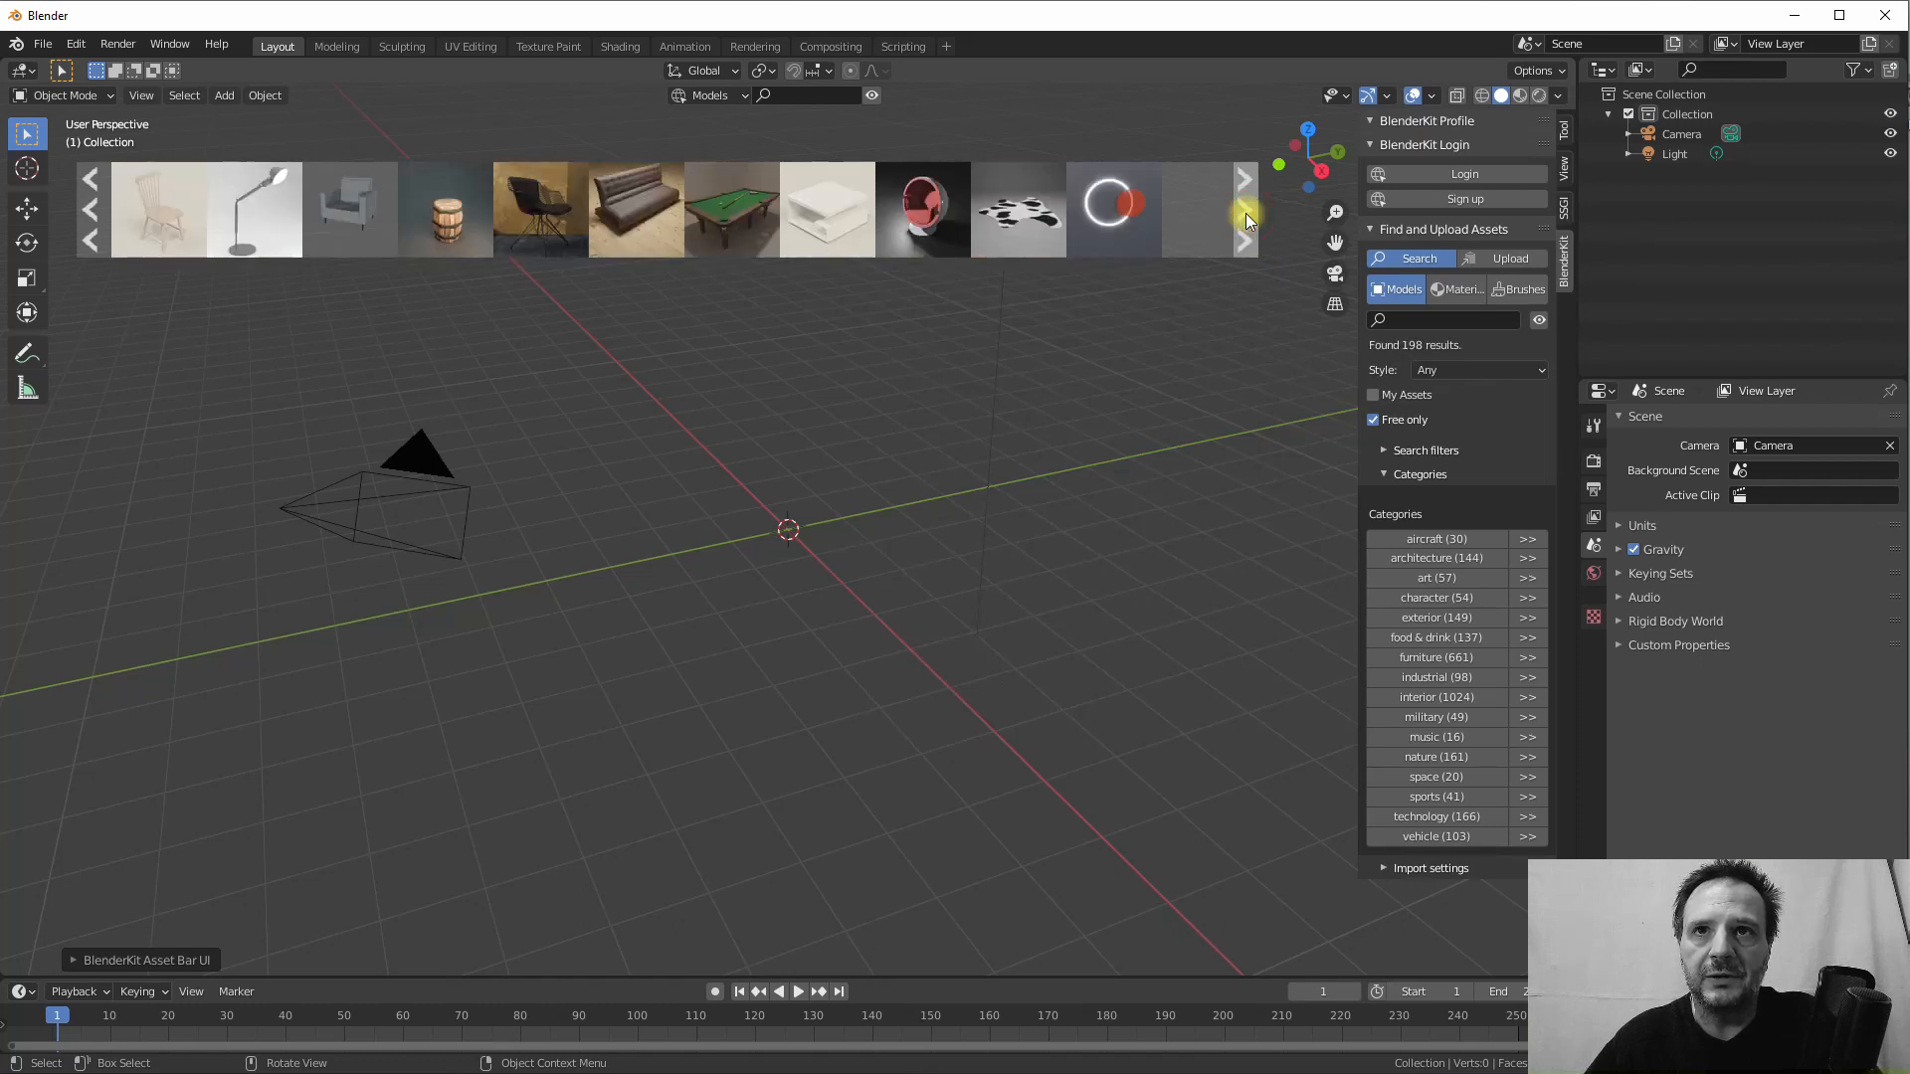
mouse_move(593, 203)
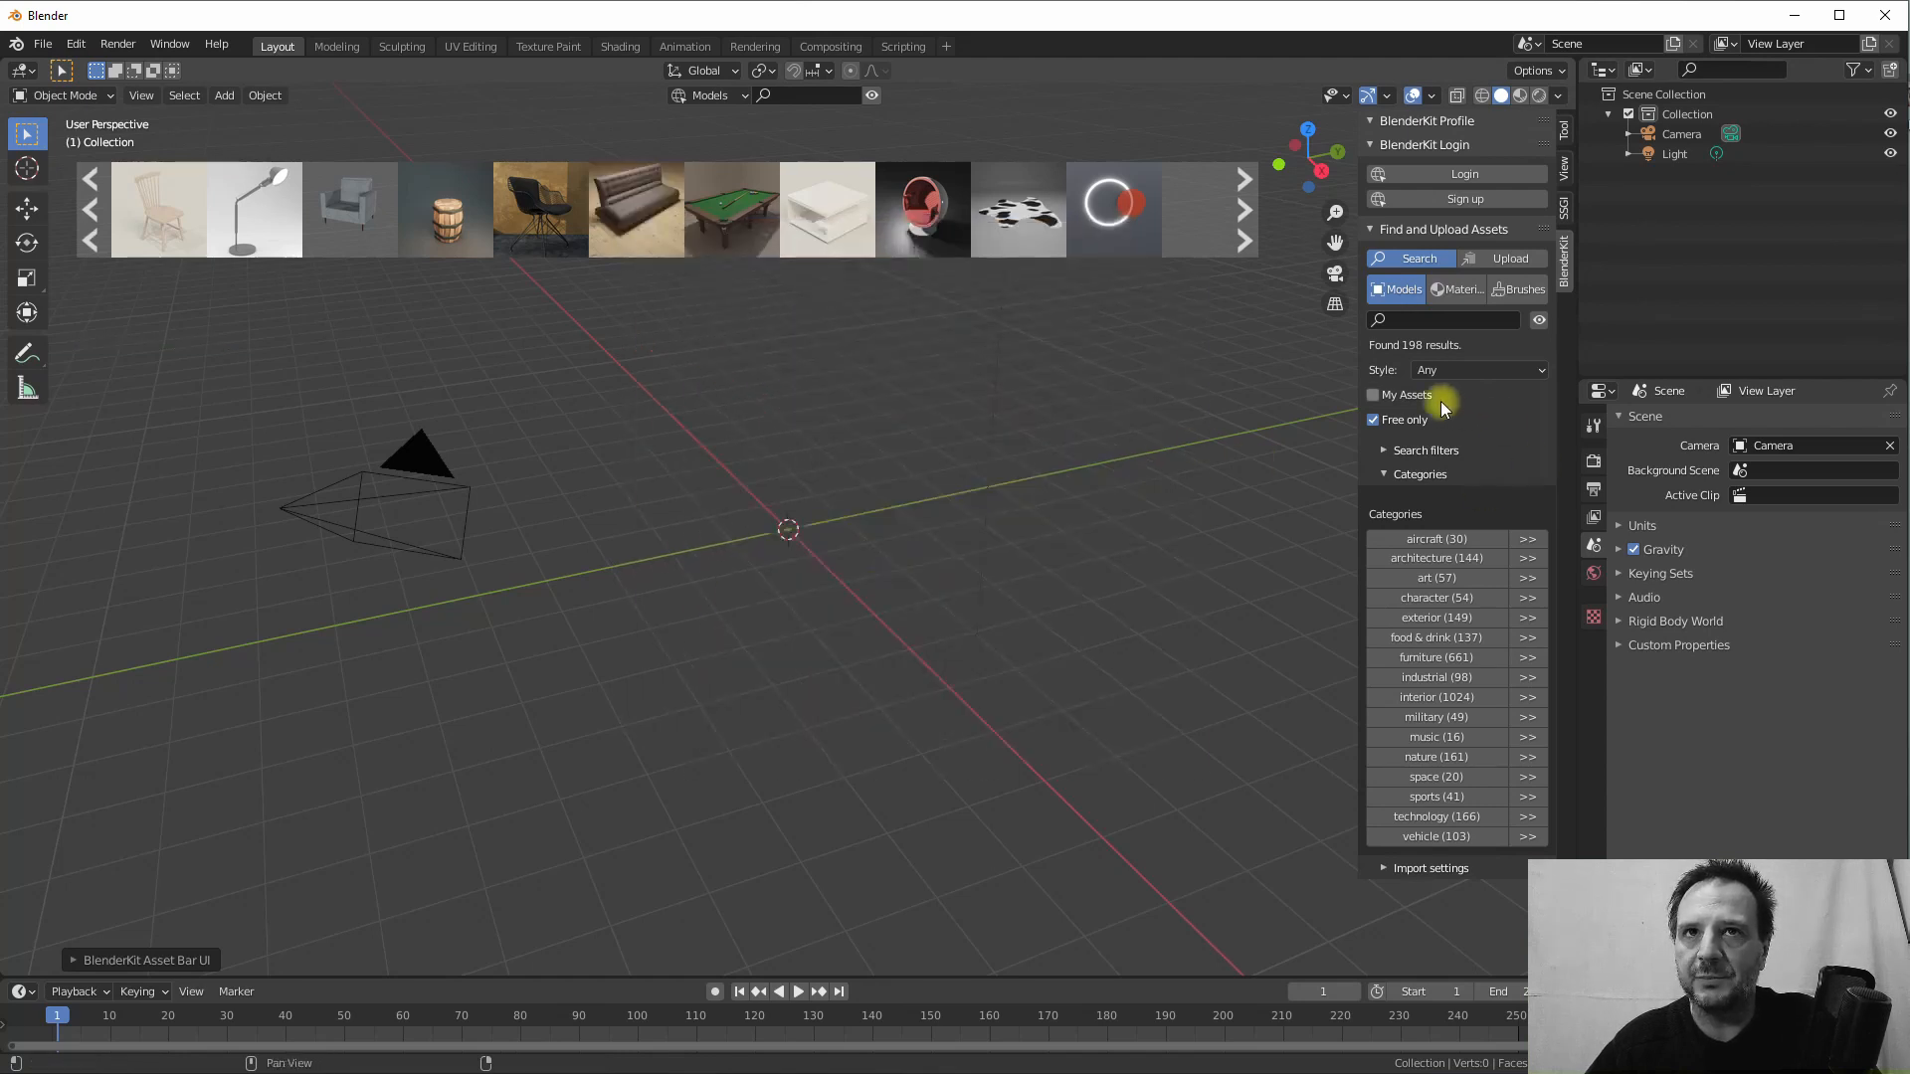
Show the BlenderKit import settings and place the Leather sofa 3 seater model at the scene origin with the Link method
left_click(1383, 869)
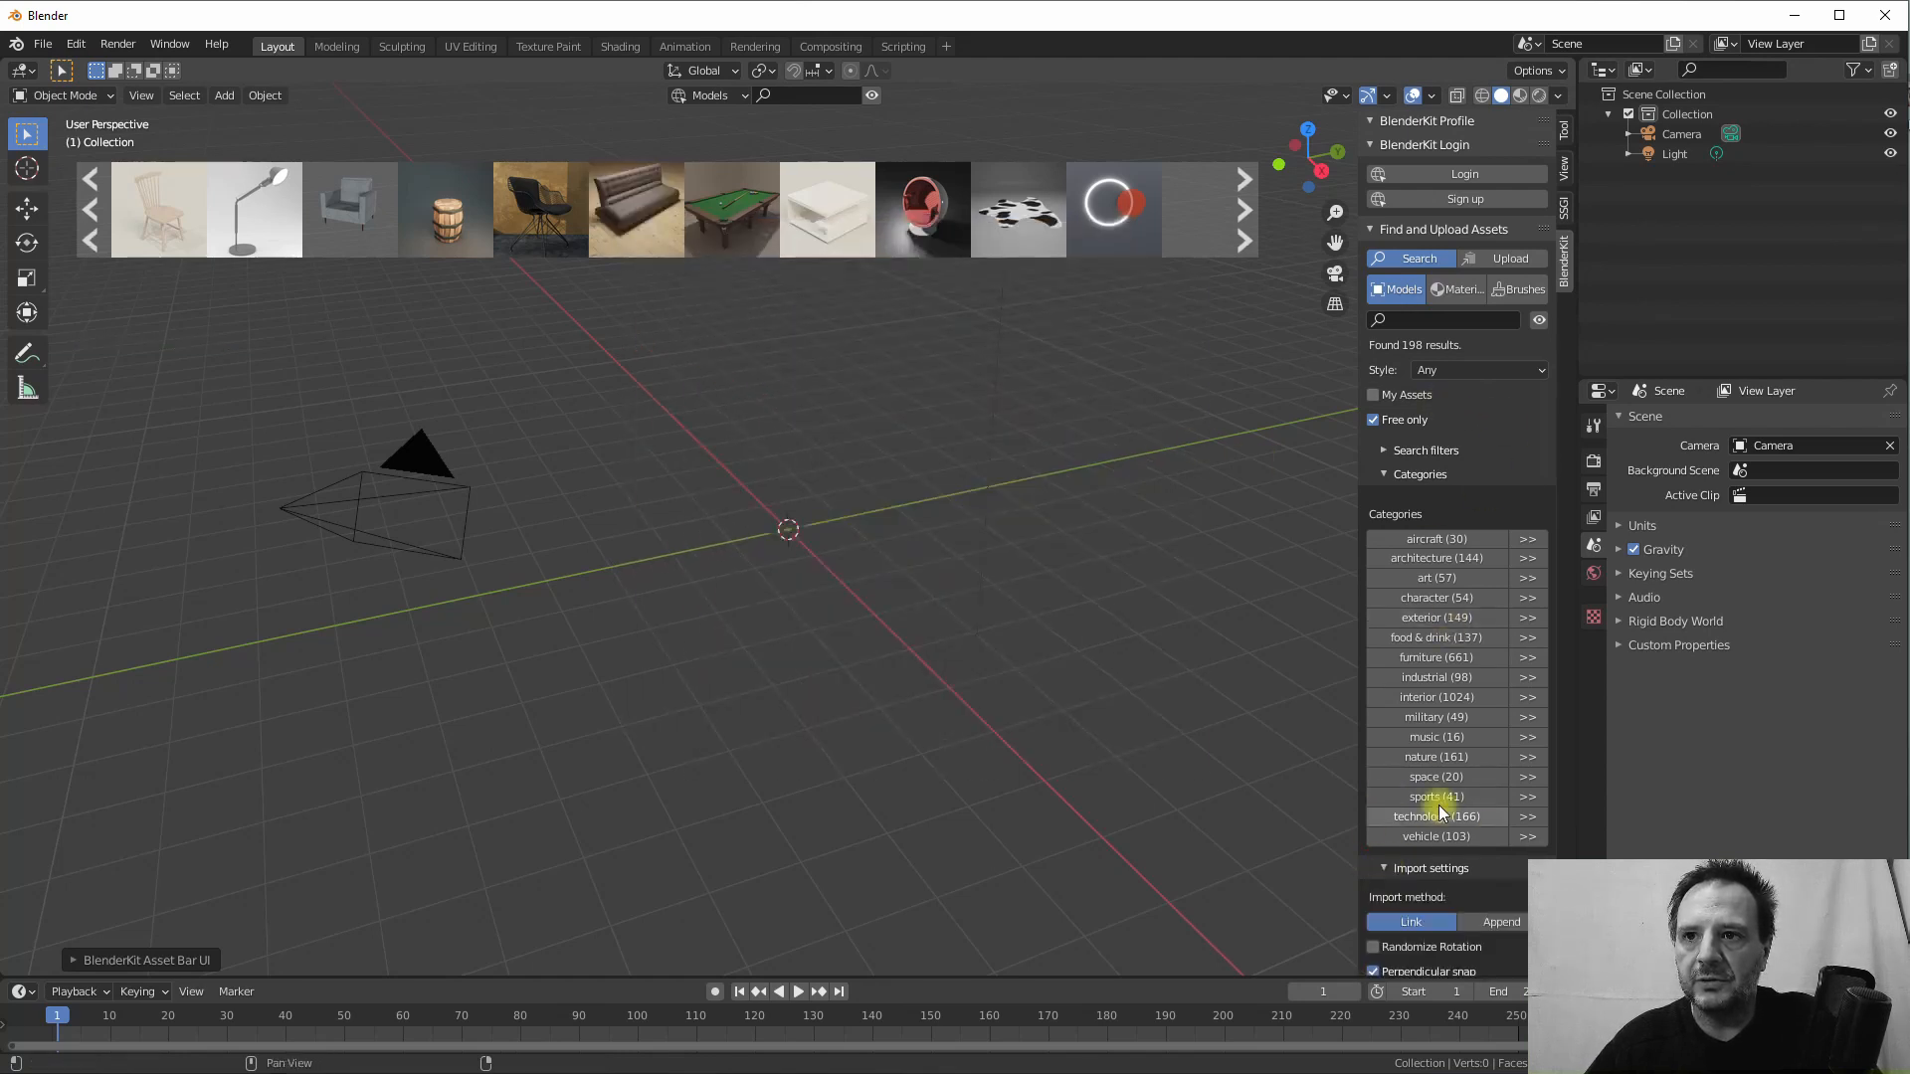
scroll(1435, 819, "down", 1)
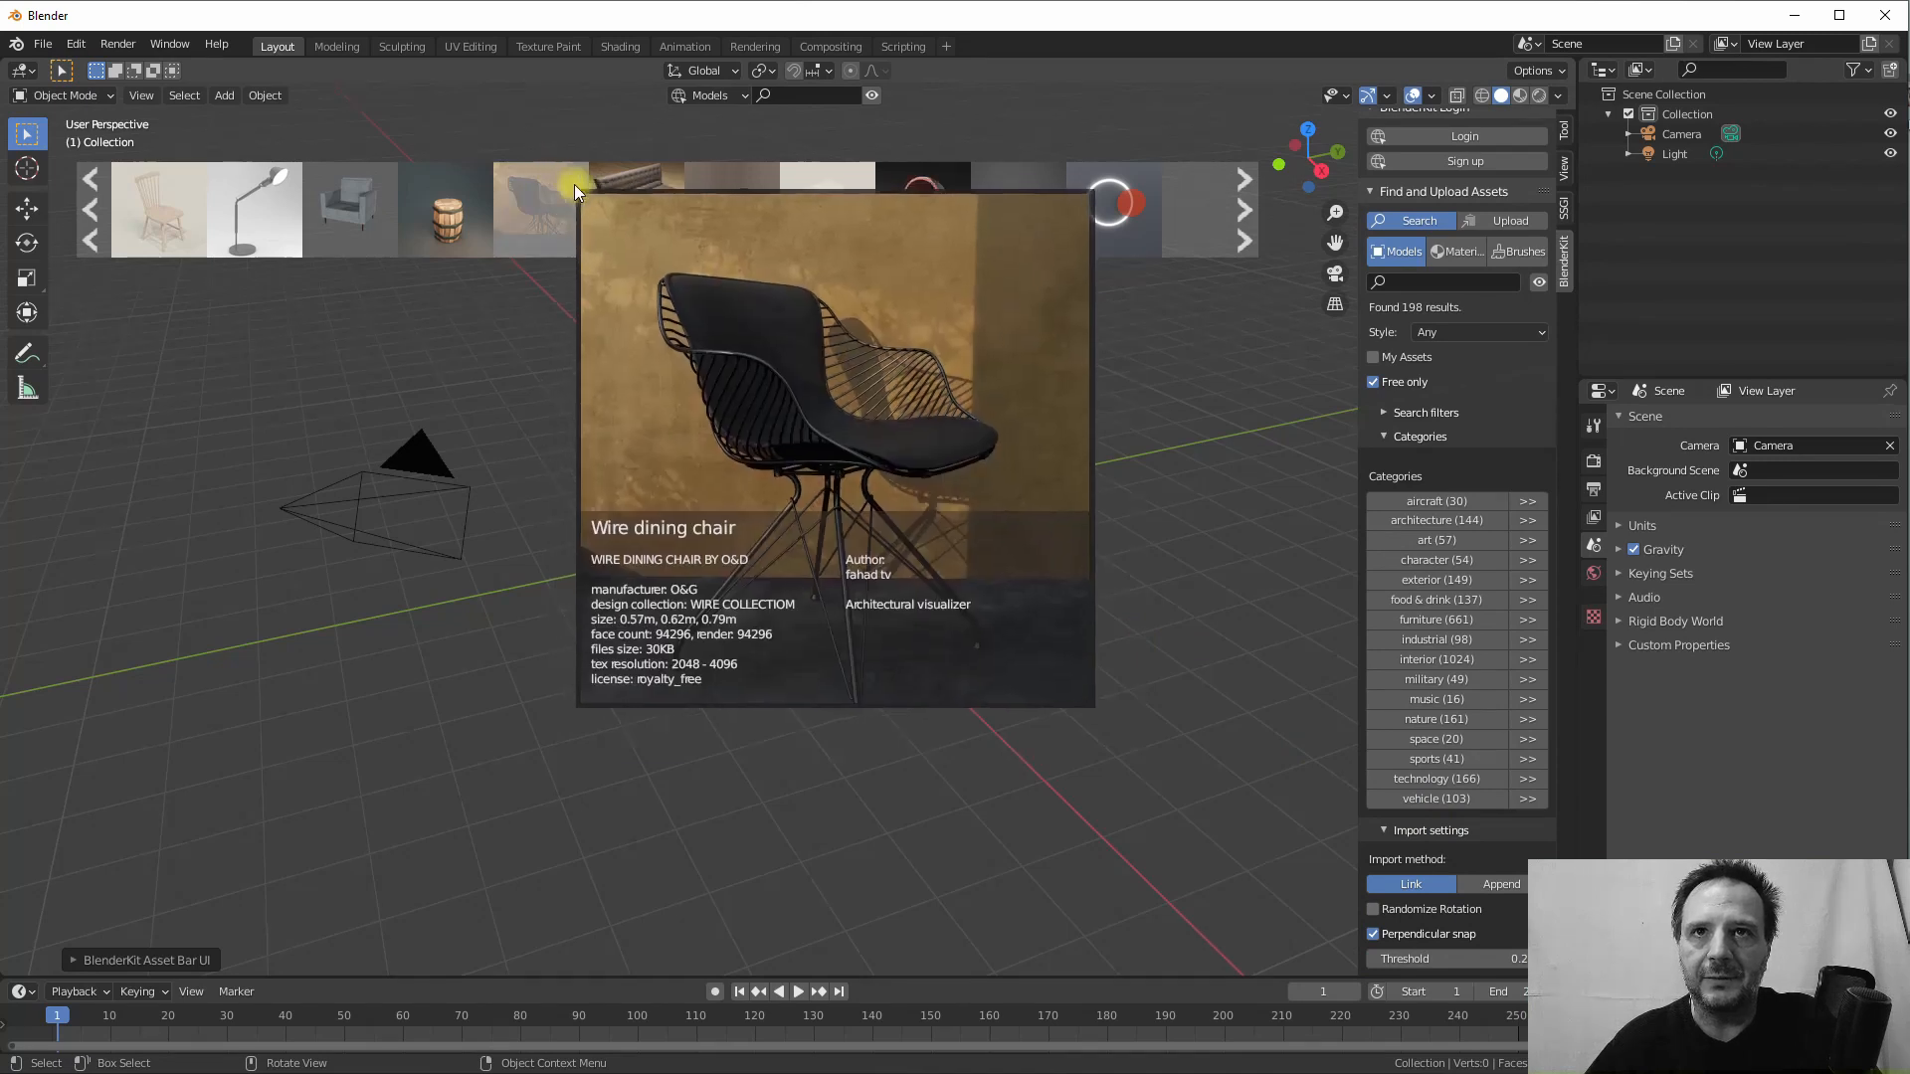
mouse_move(630, 223)
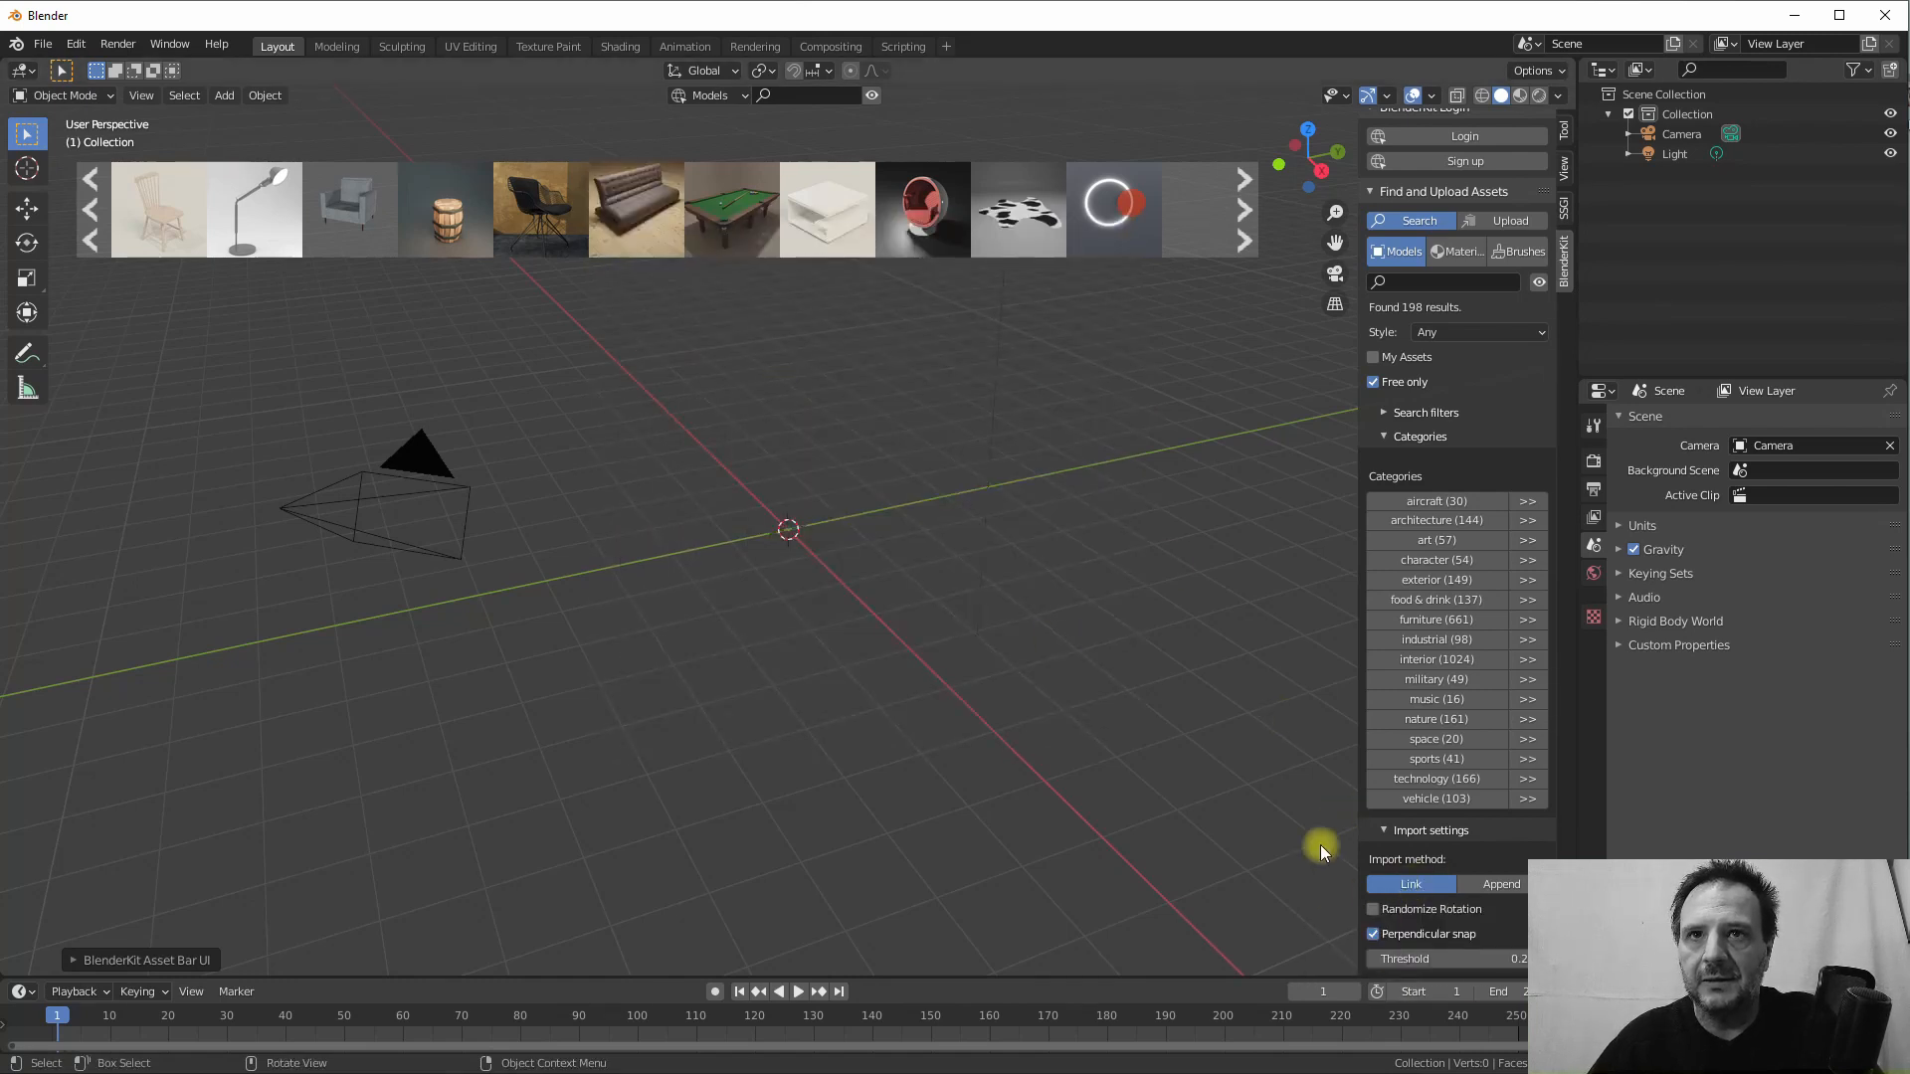
mouse_move(589, 171)
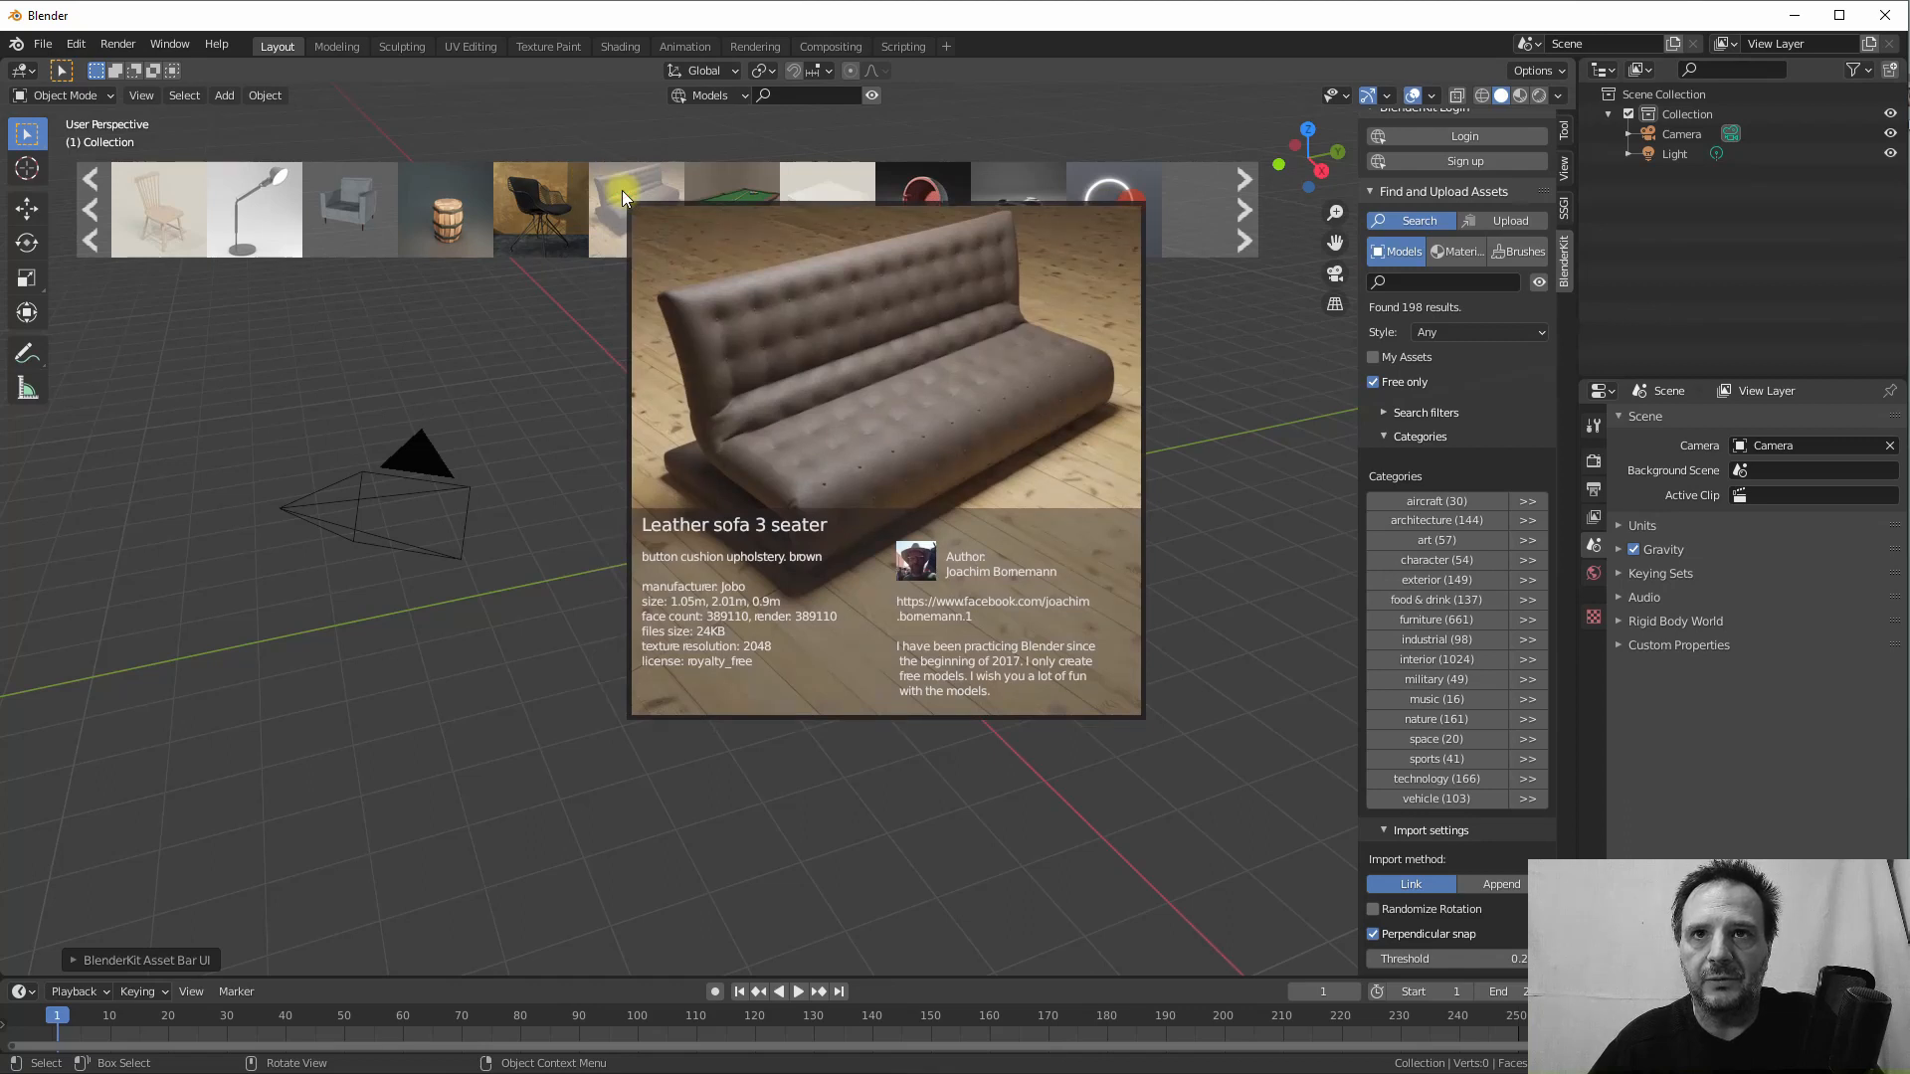
left_click_drag(622, 189, 731, 491)
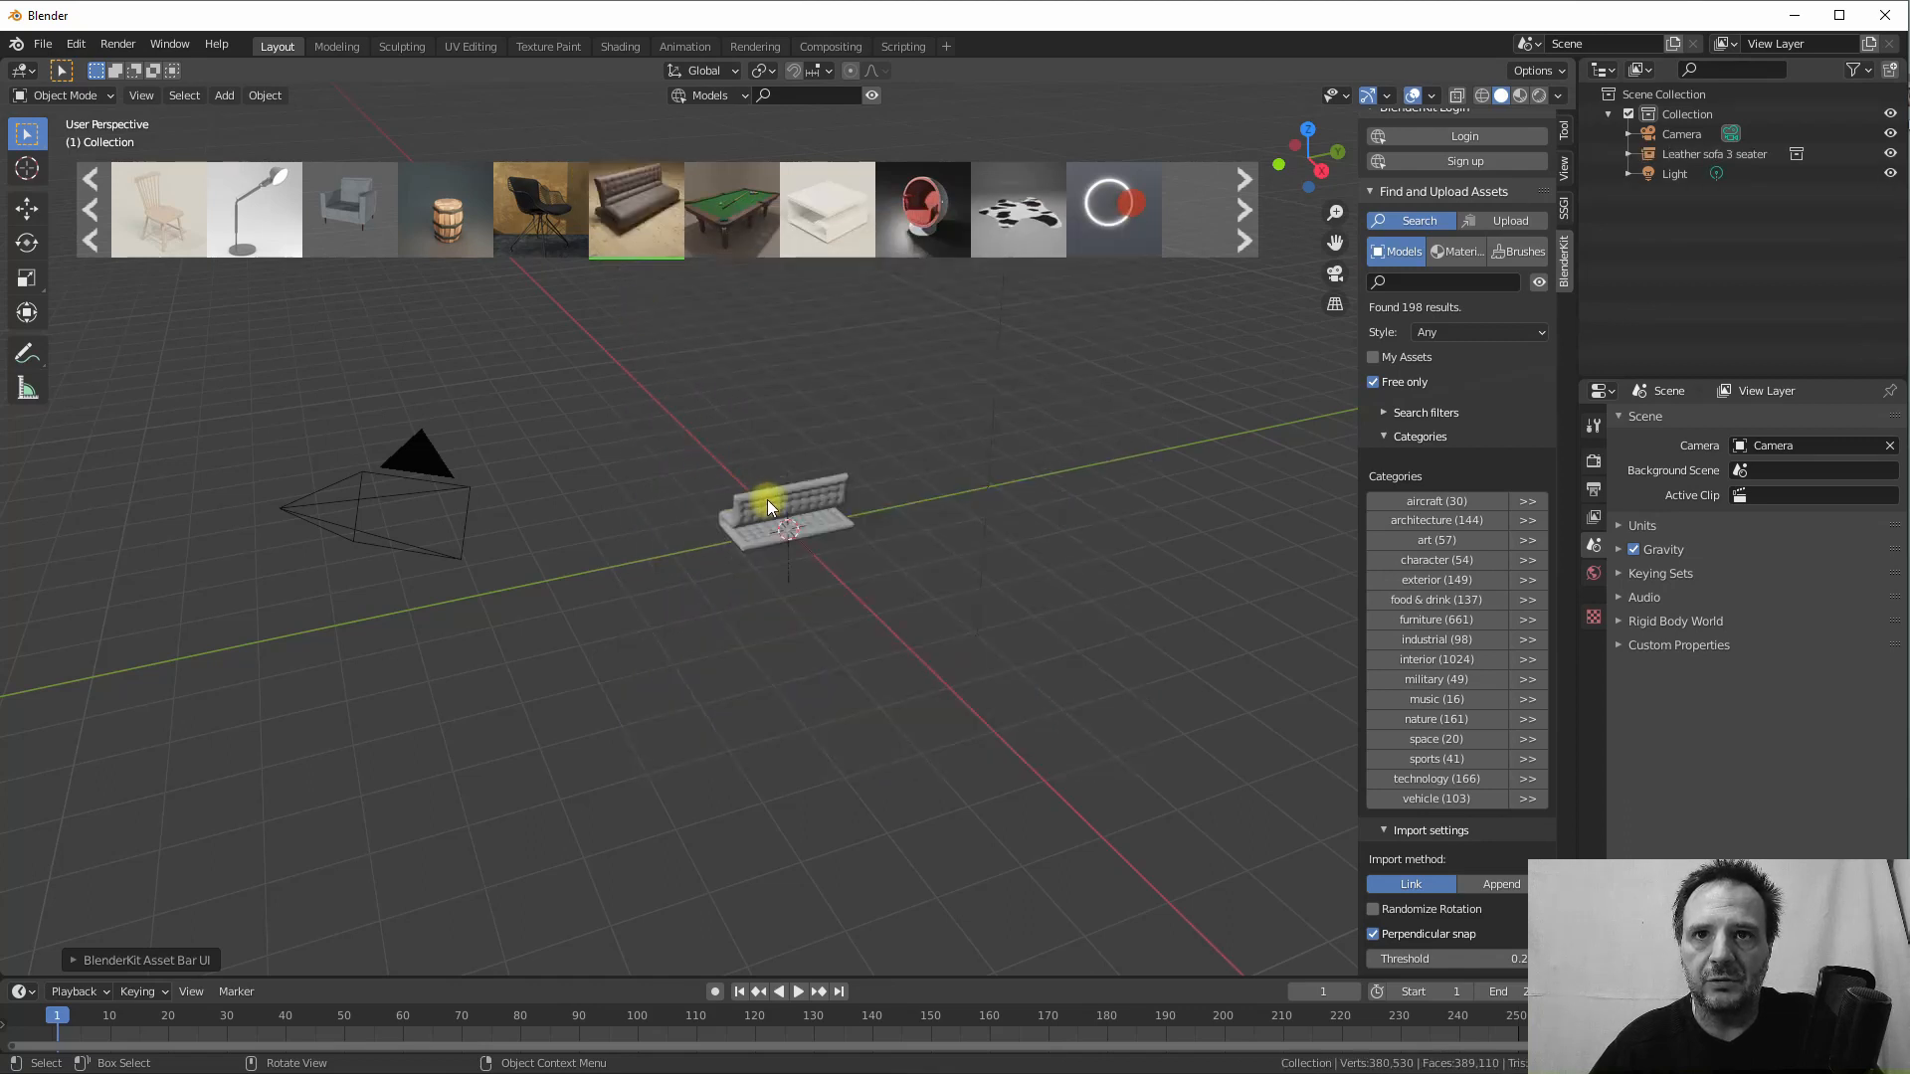
Inspect the placed leather sofa from several sides and select it
middle_click_drag(767, 499, 809, 499)
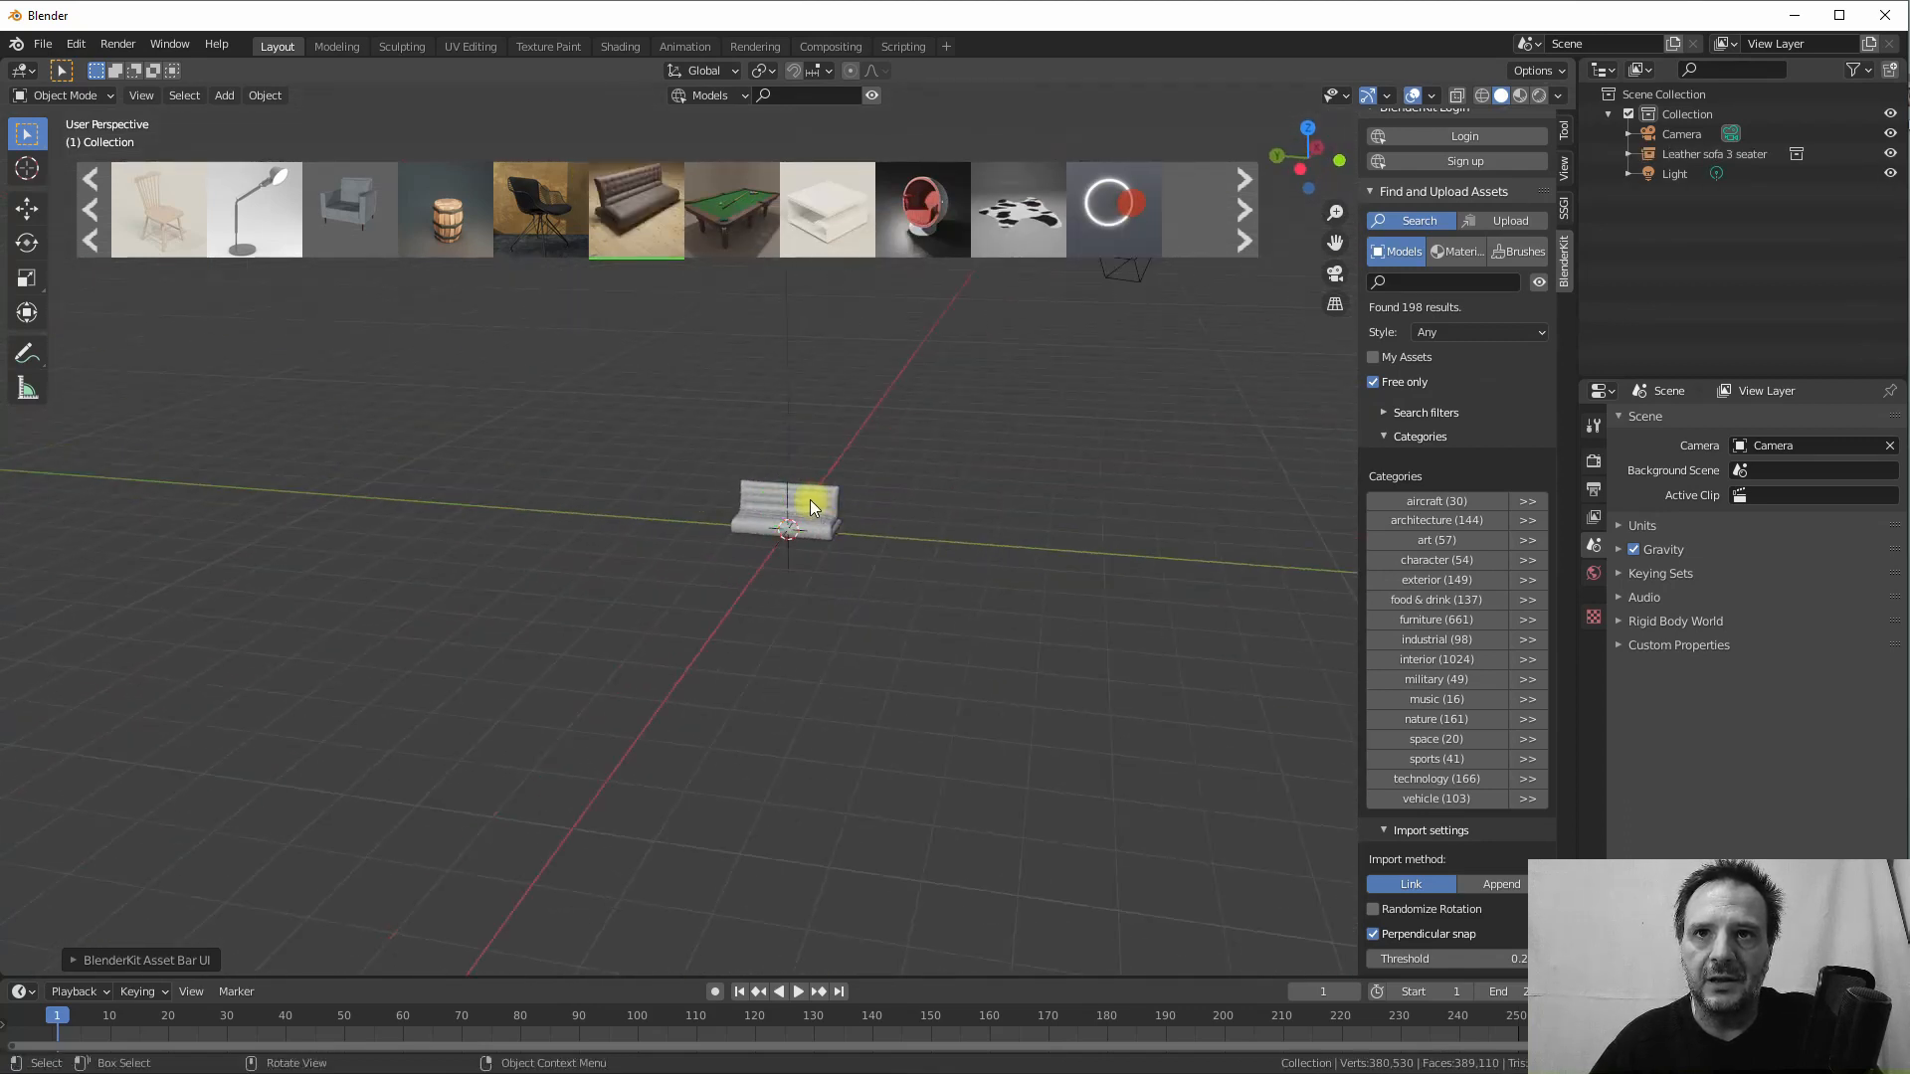
scroll(809, 499, "up", 6)
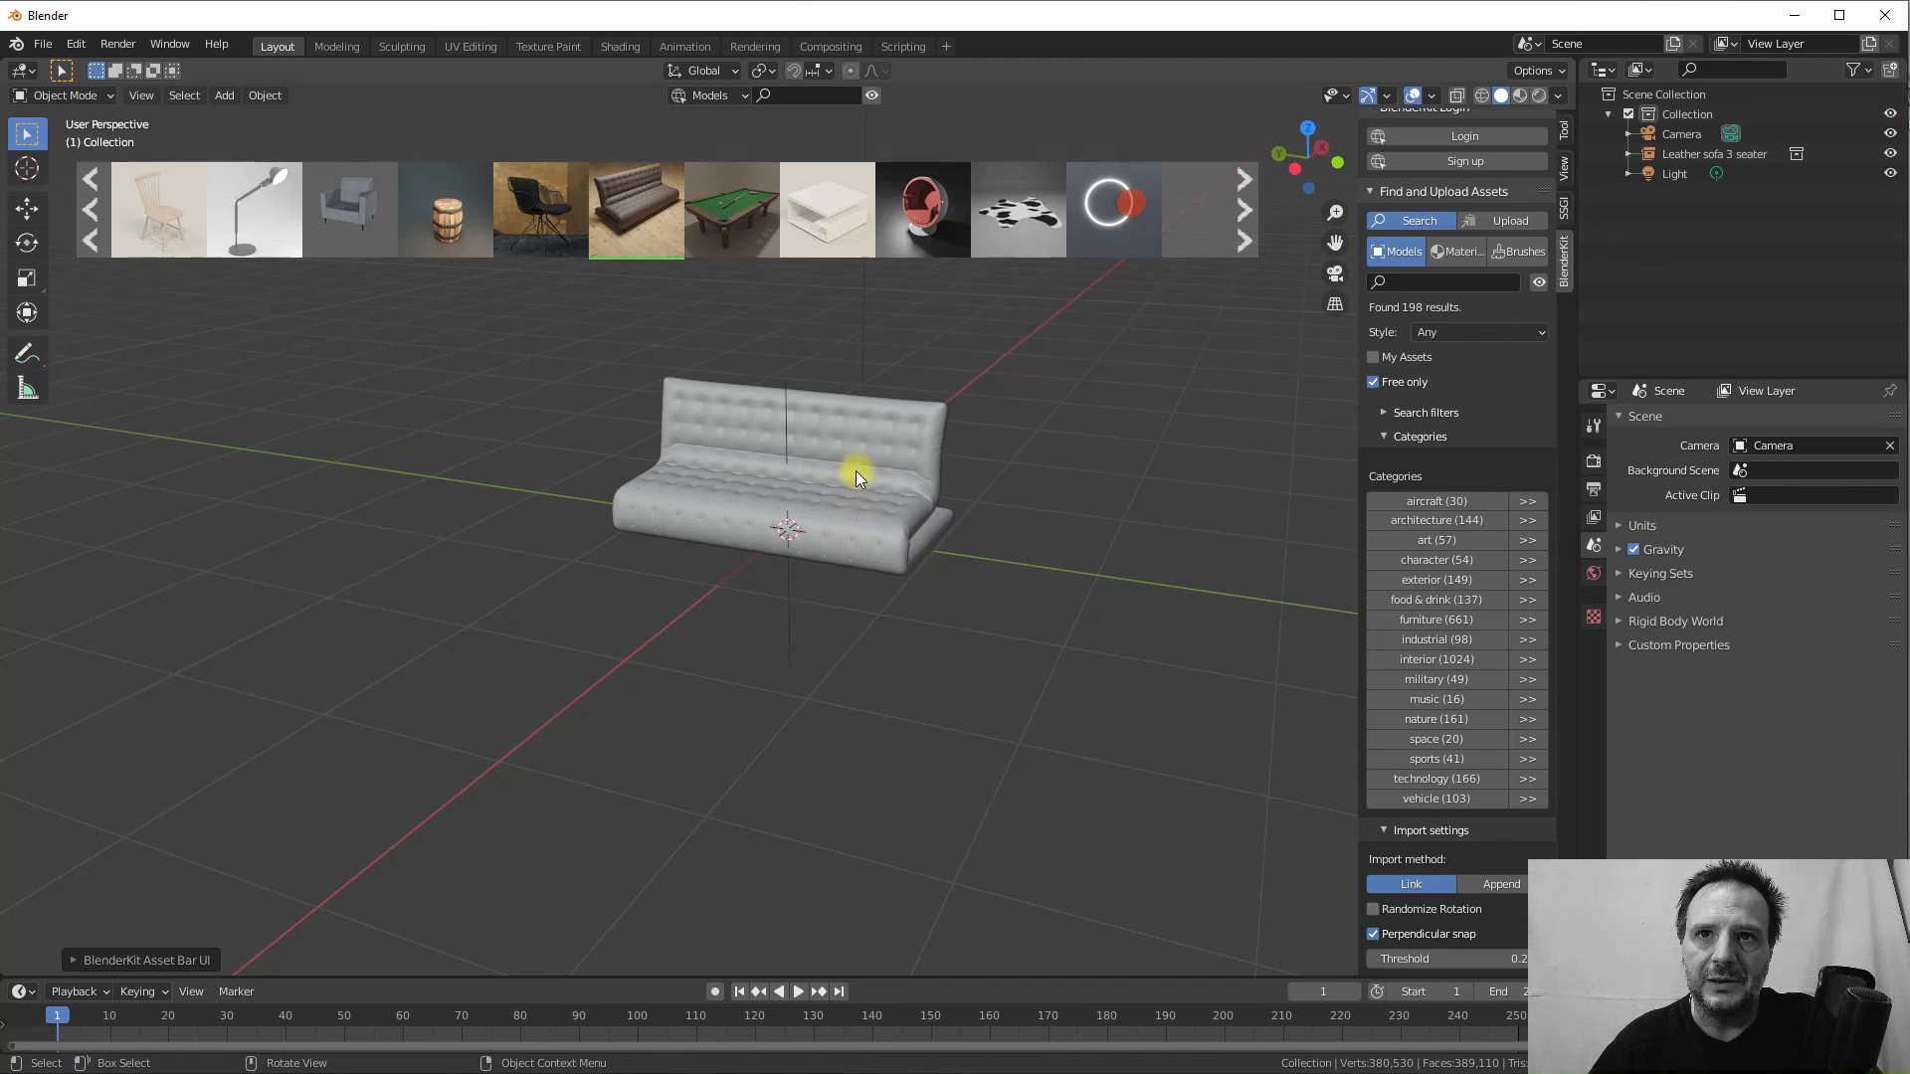
middle_click_drag(856, 463, 796, 413)
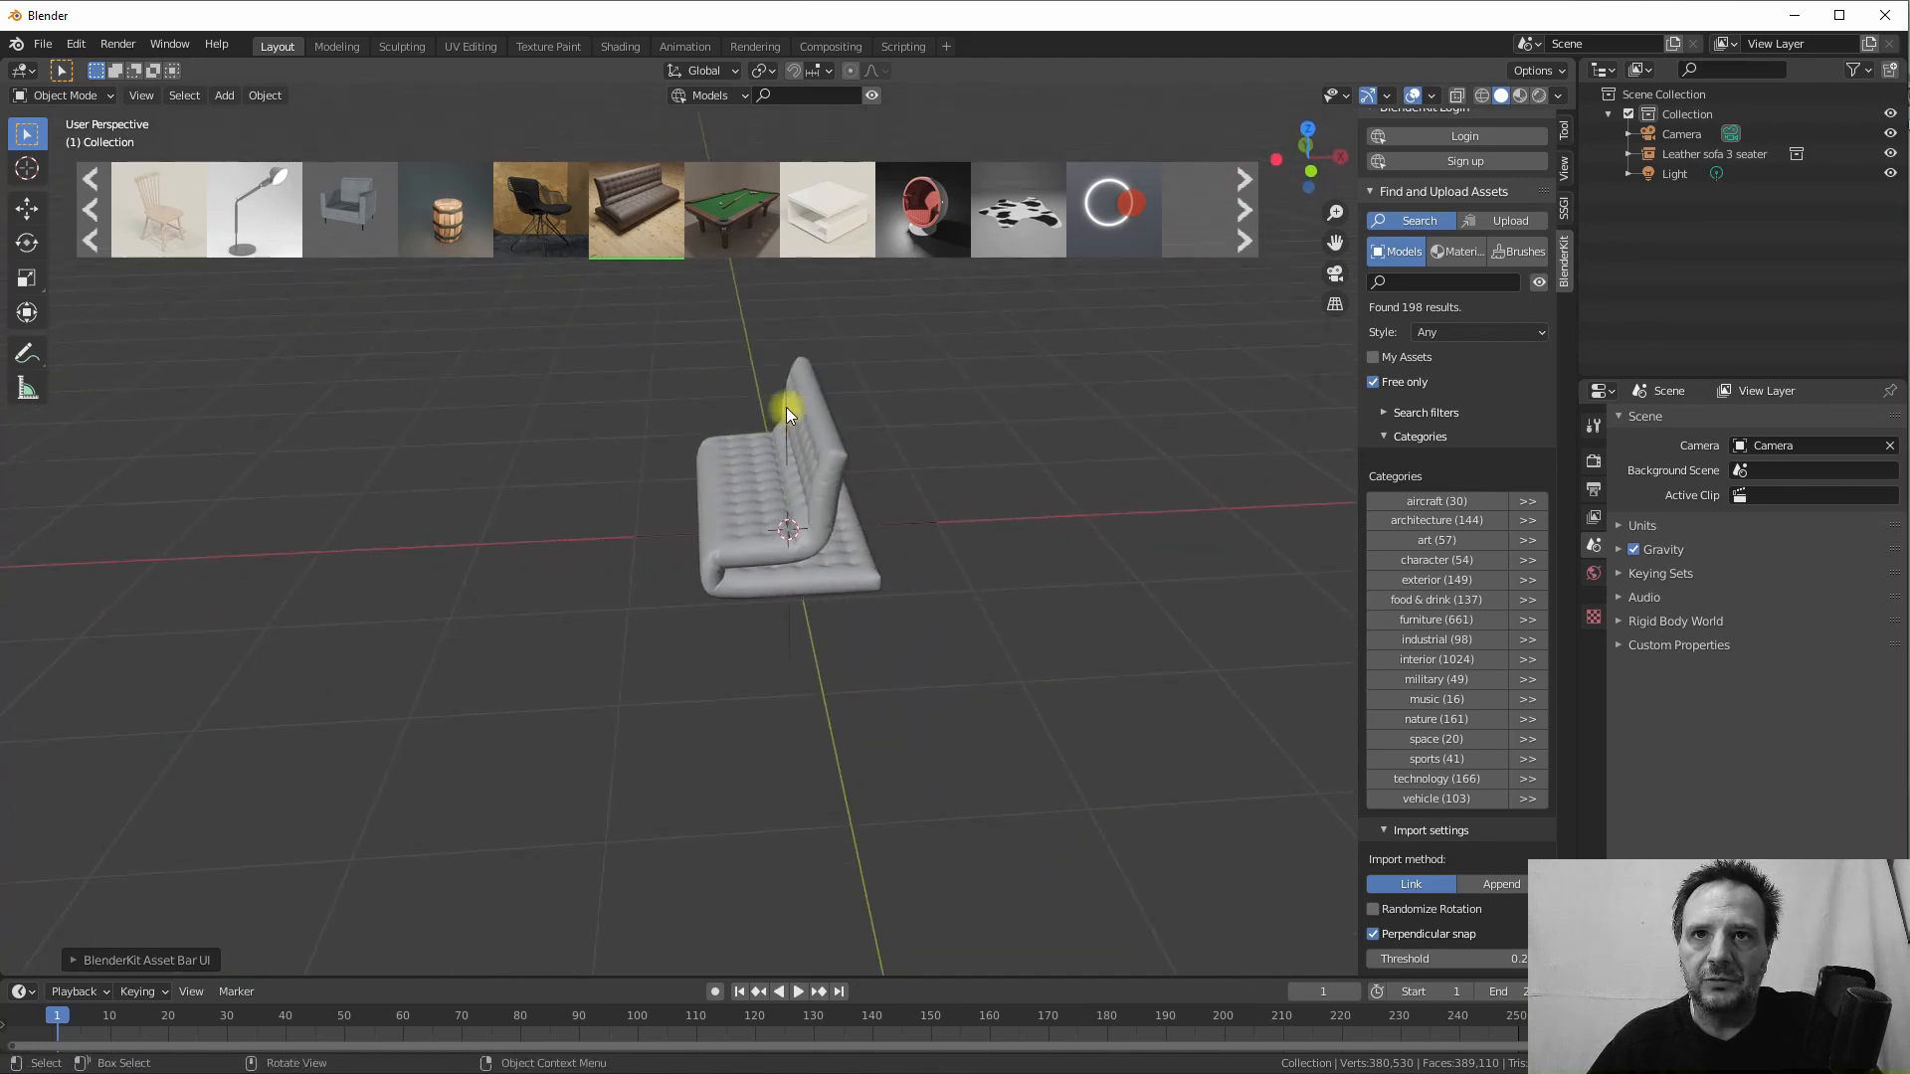
left_click(786, 408)
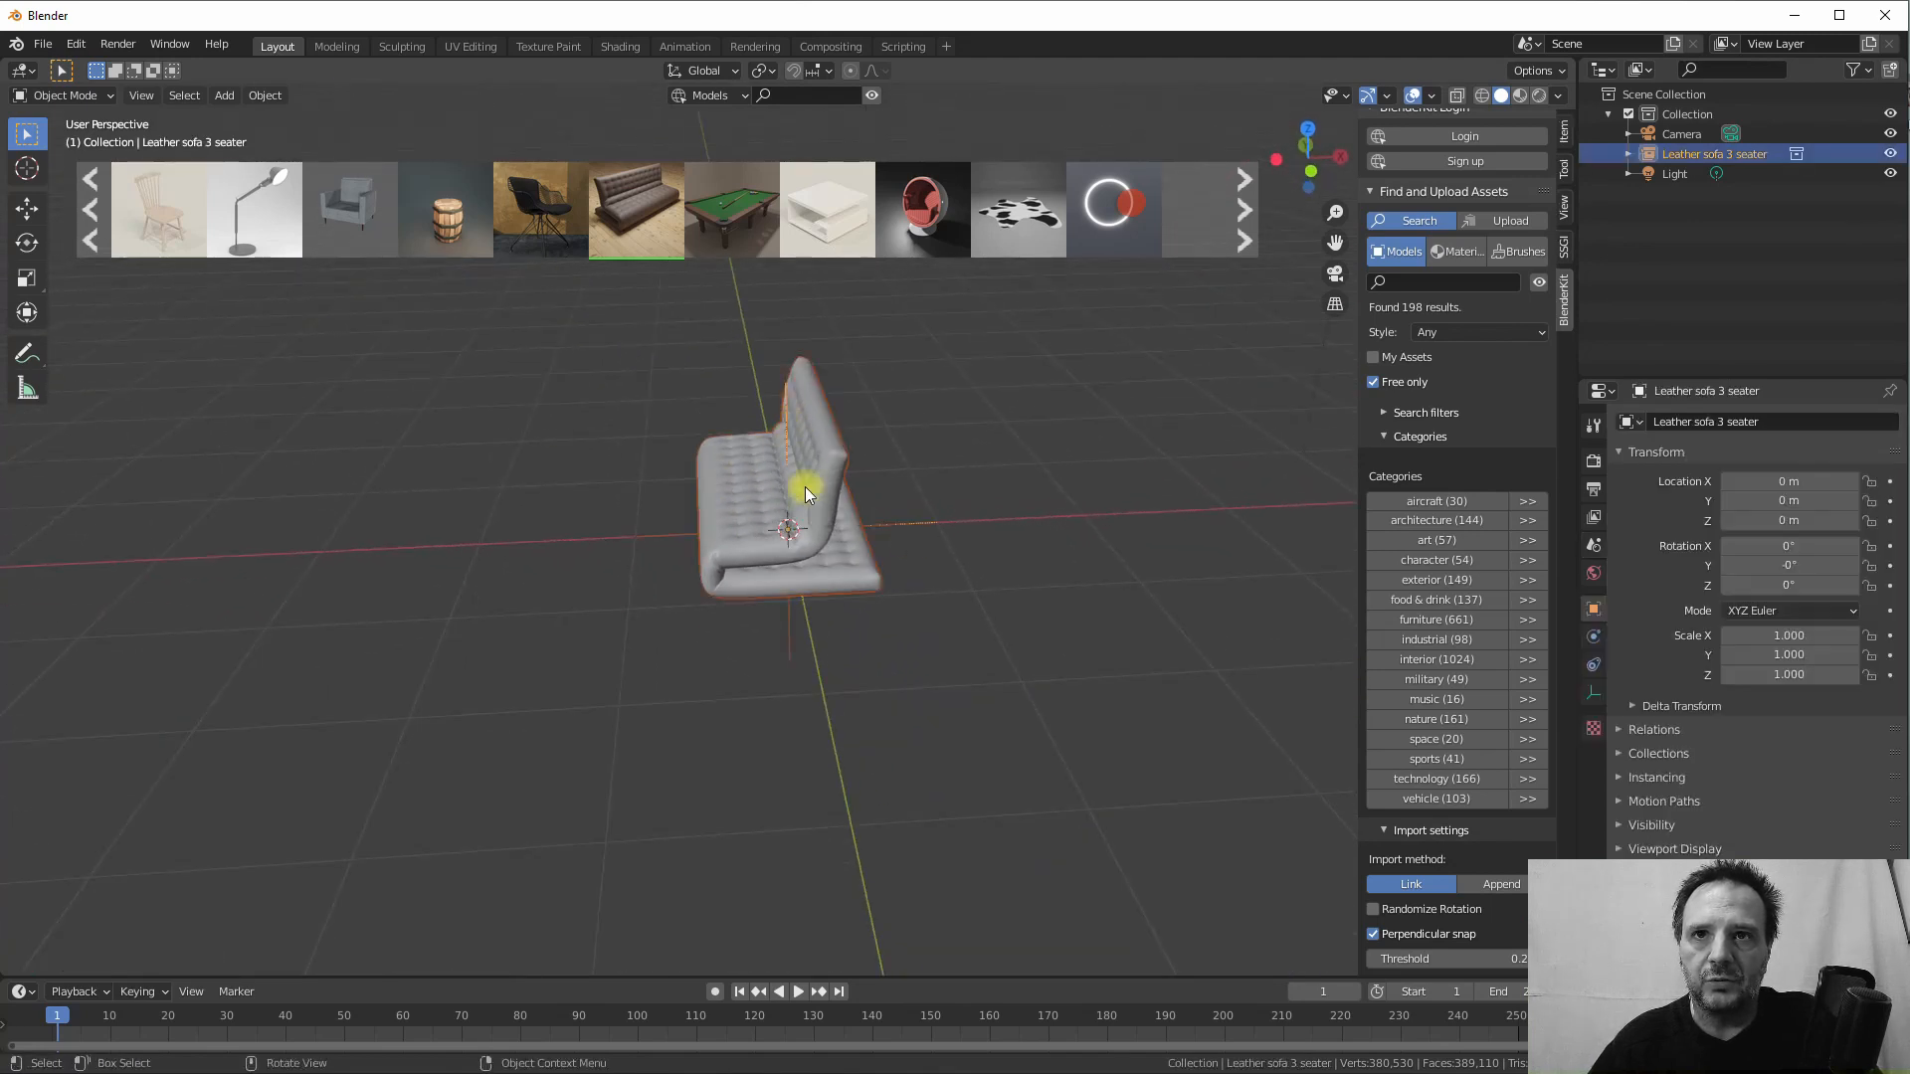
Move the leather sofa along the X axis to about -1.83 m
left_click(29, 210)
left_click_drag(868, 523, 576, 507)
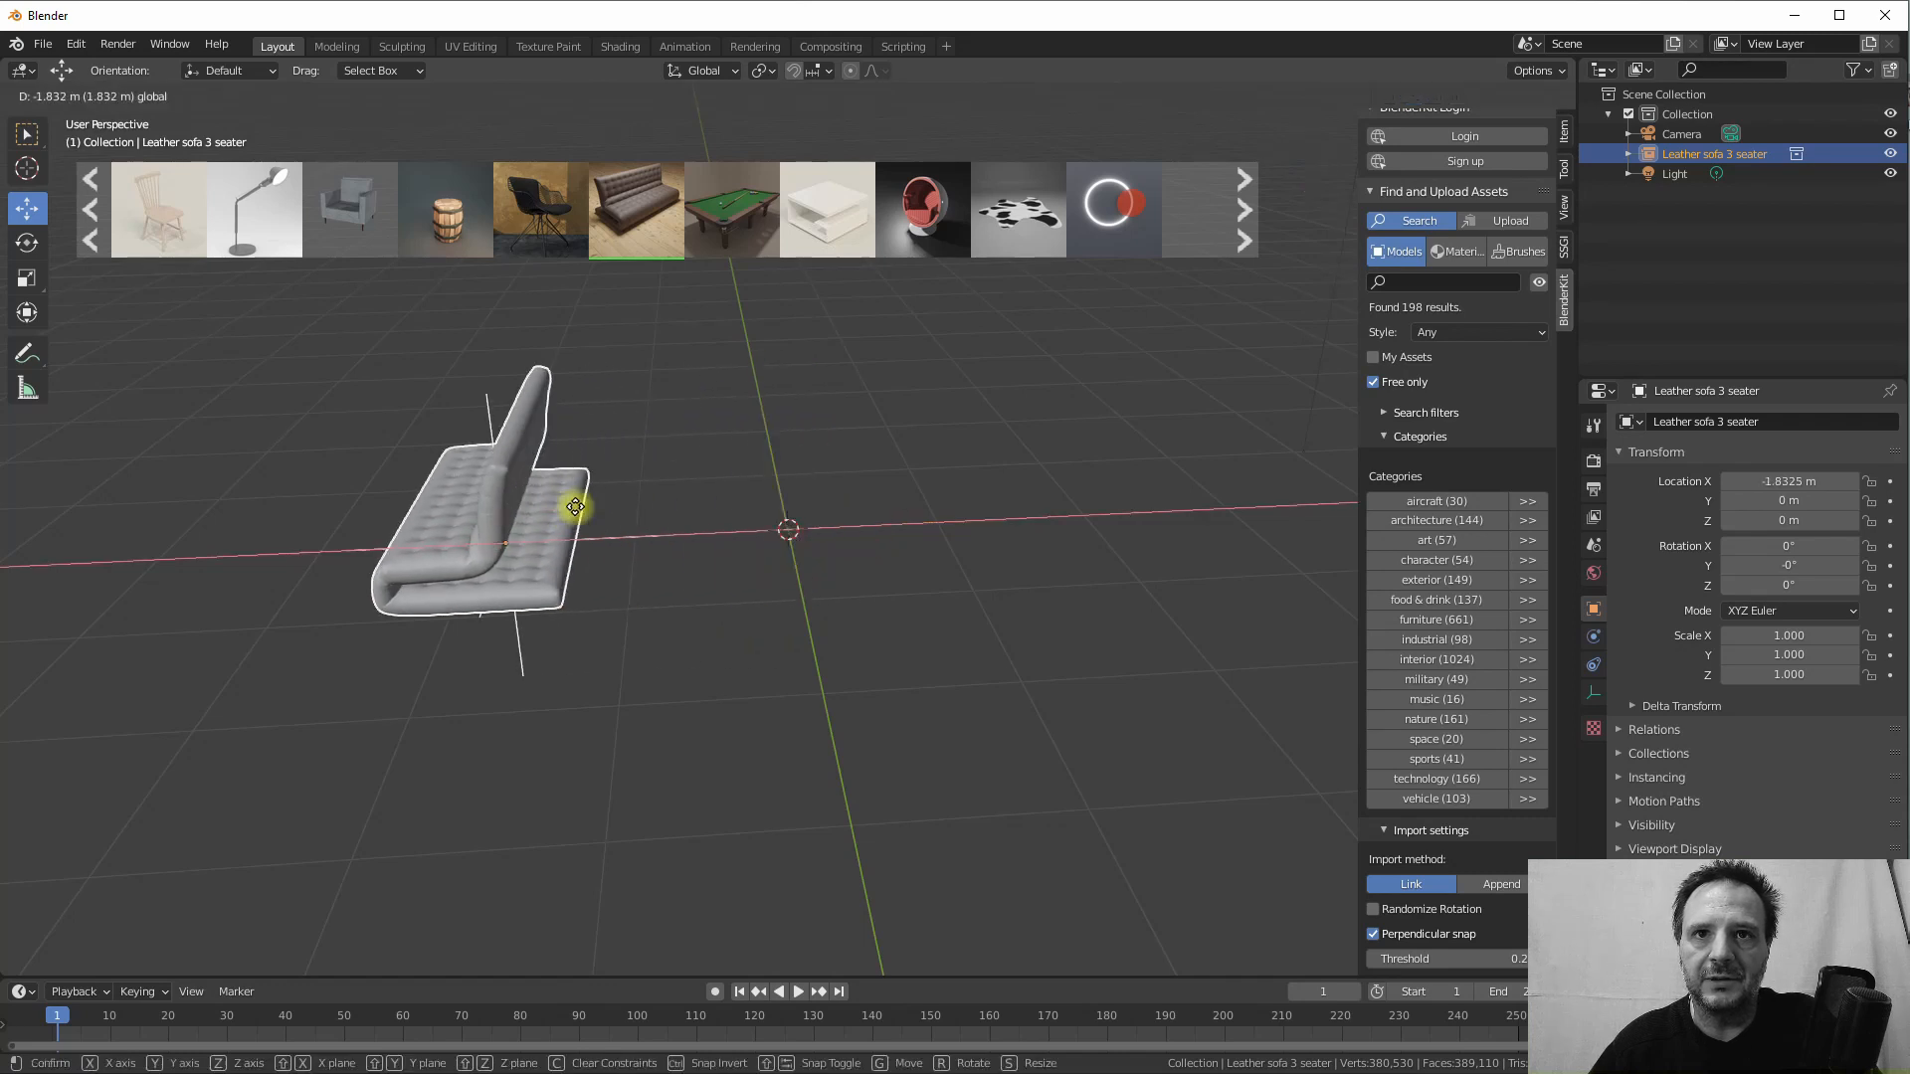
mouse_move(576, 508)
middle_mouse_down()
mouse_move(713, 512)
mouse_move(583, 523)
mouse_move(606, 505)
middle_mouse_up()
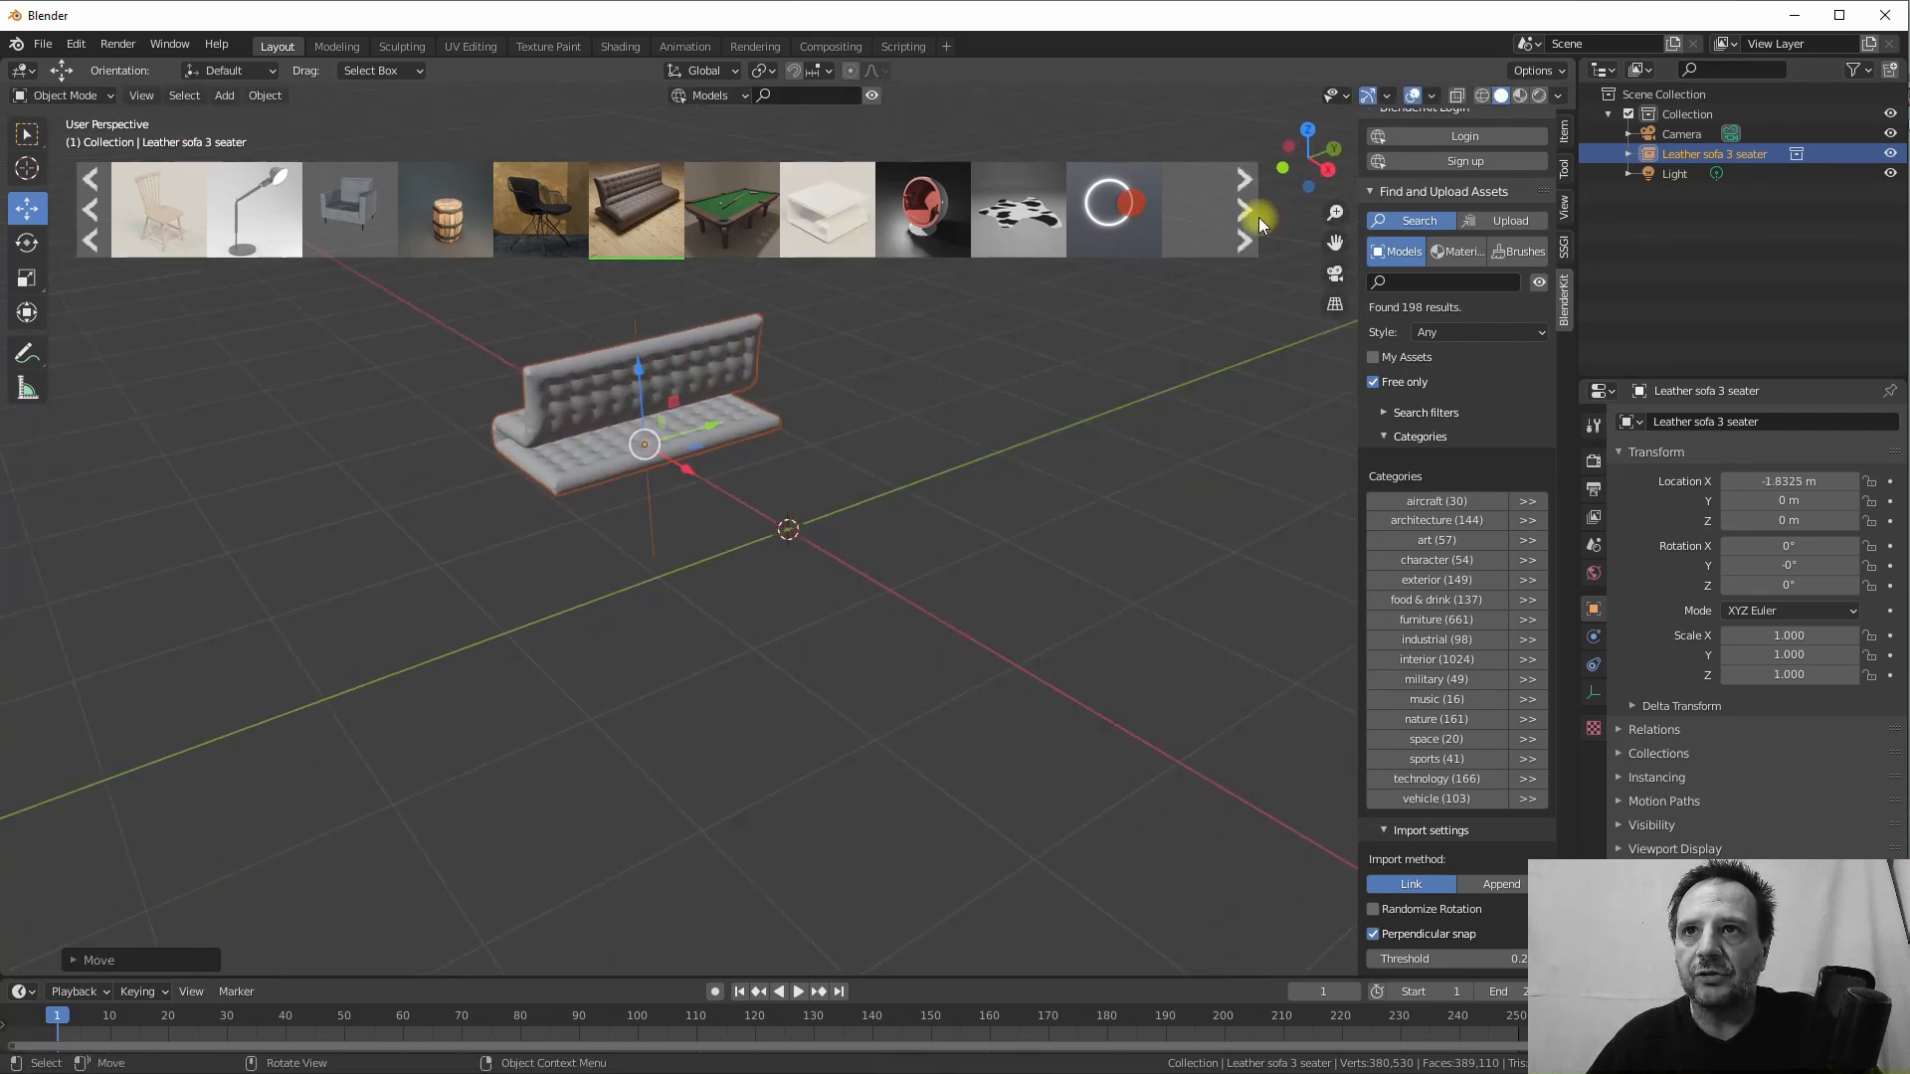
Browse forward and back through the free furniture models and examine the thumbnails for another piece to add
left_click(1243, 211)
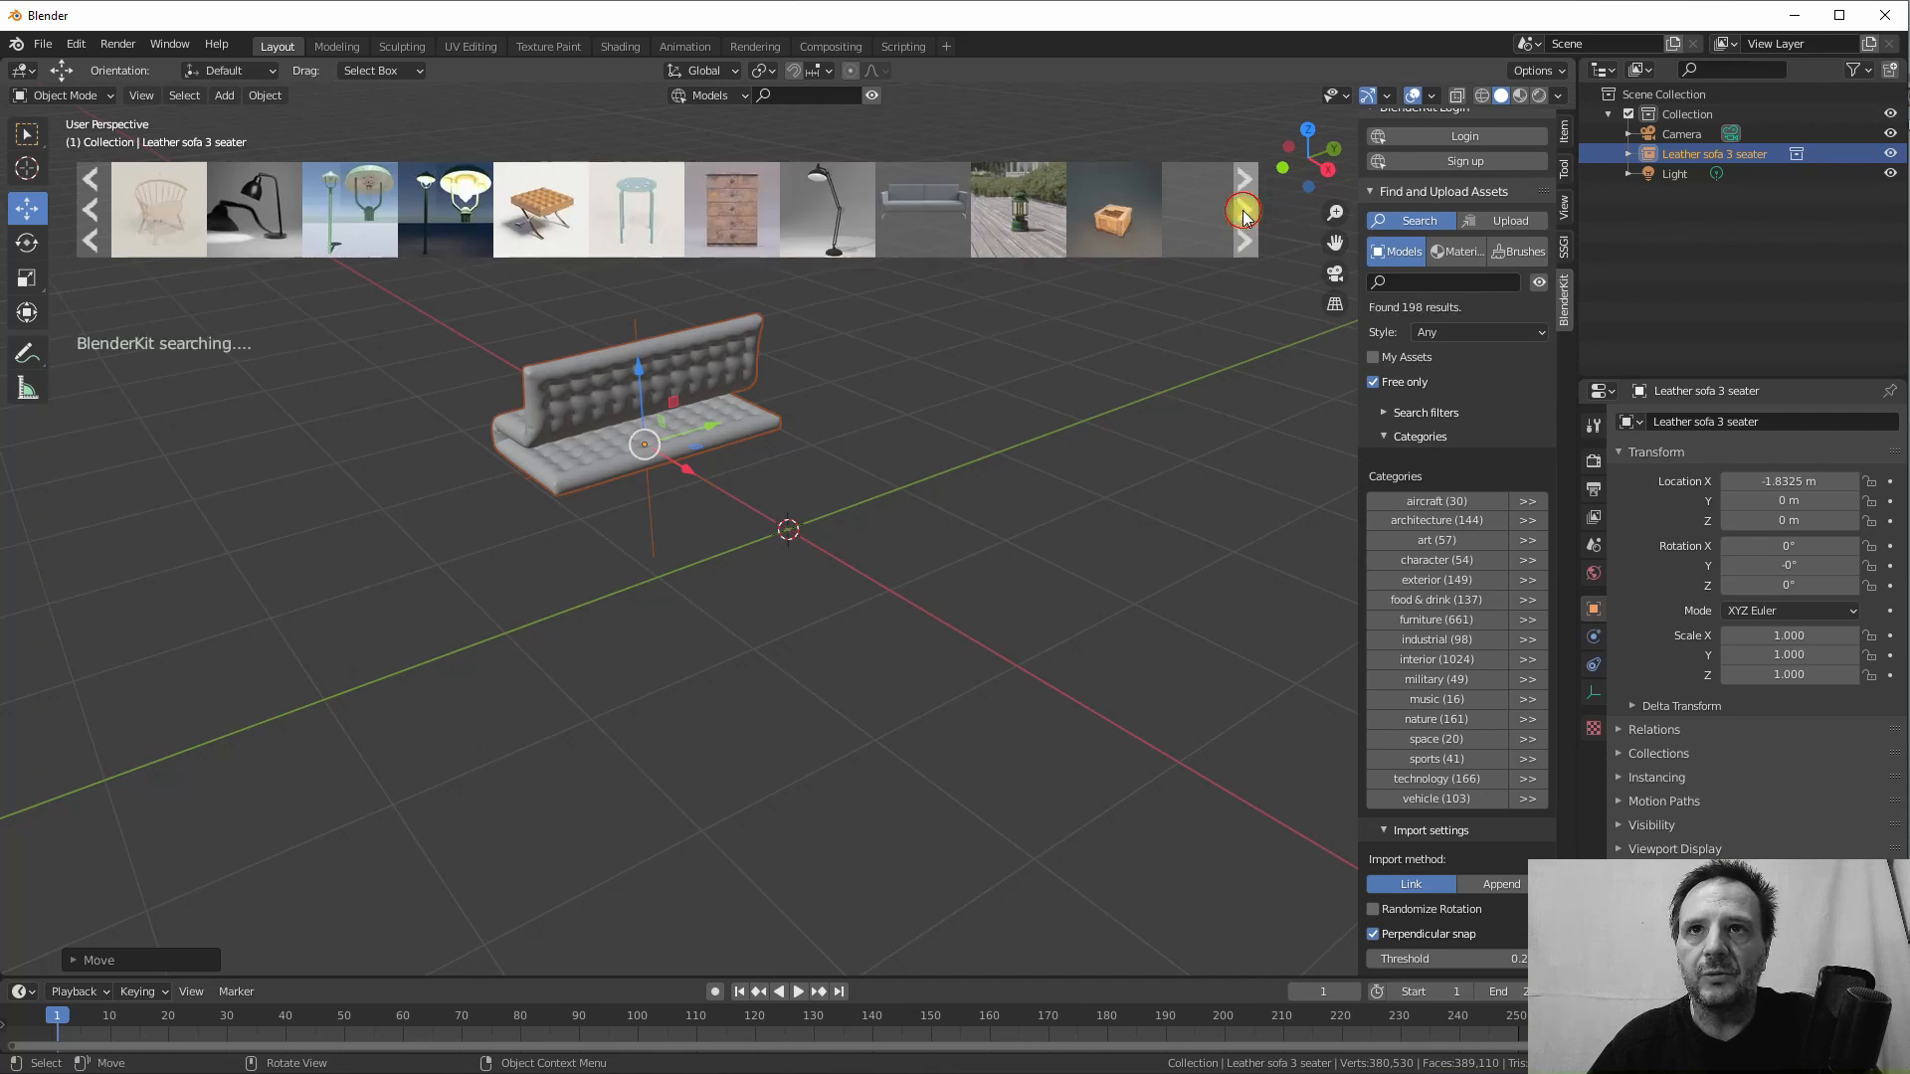
left_click(1243, 211)
left_click(1243, 211)
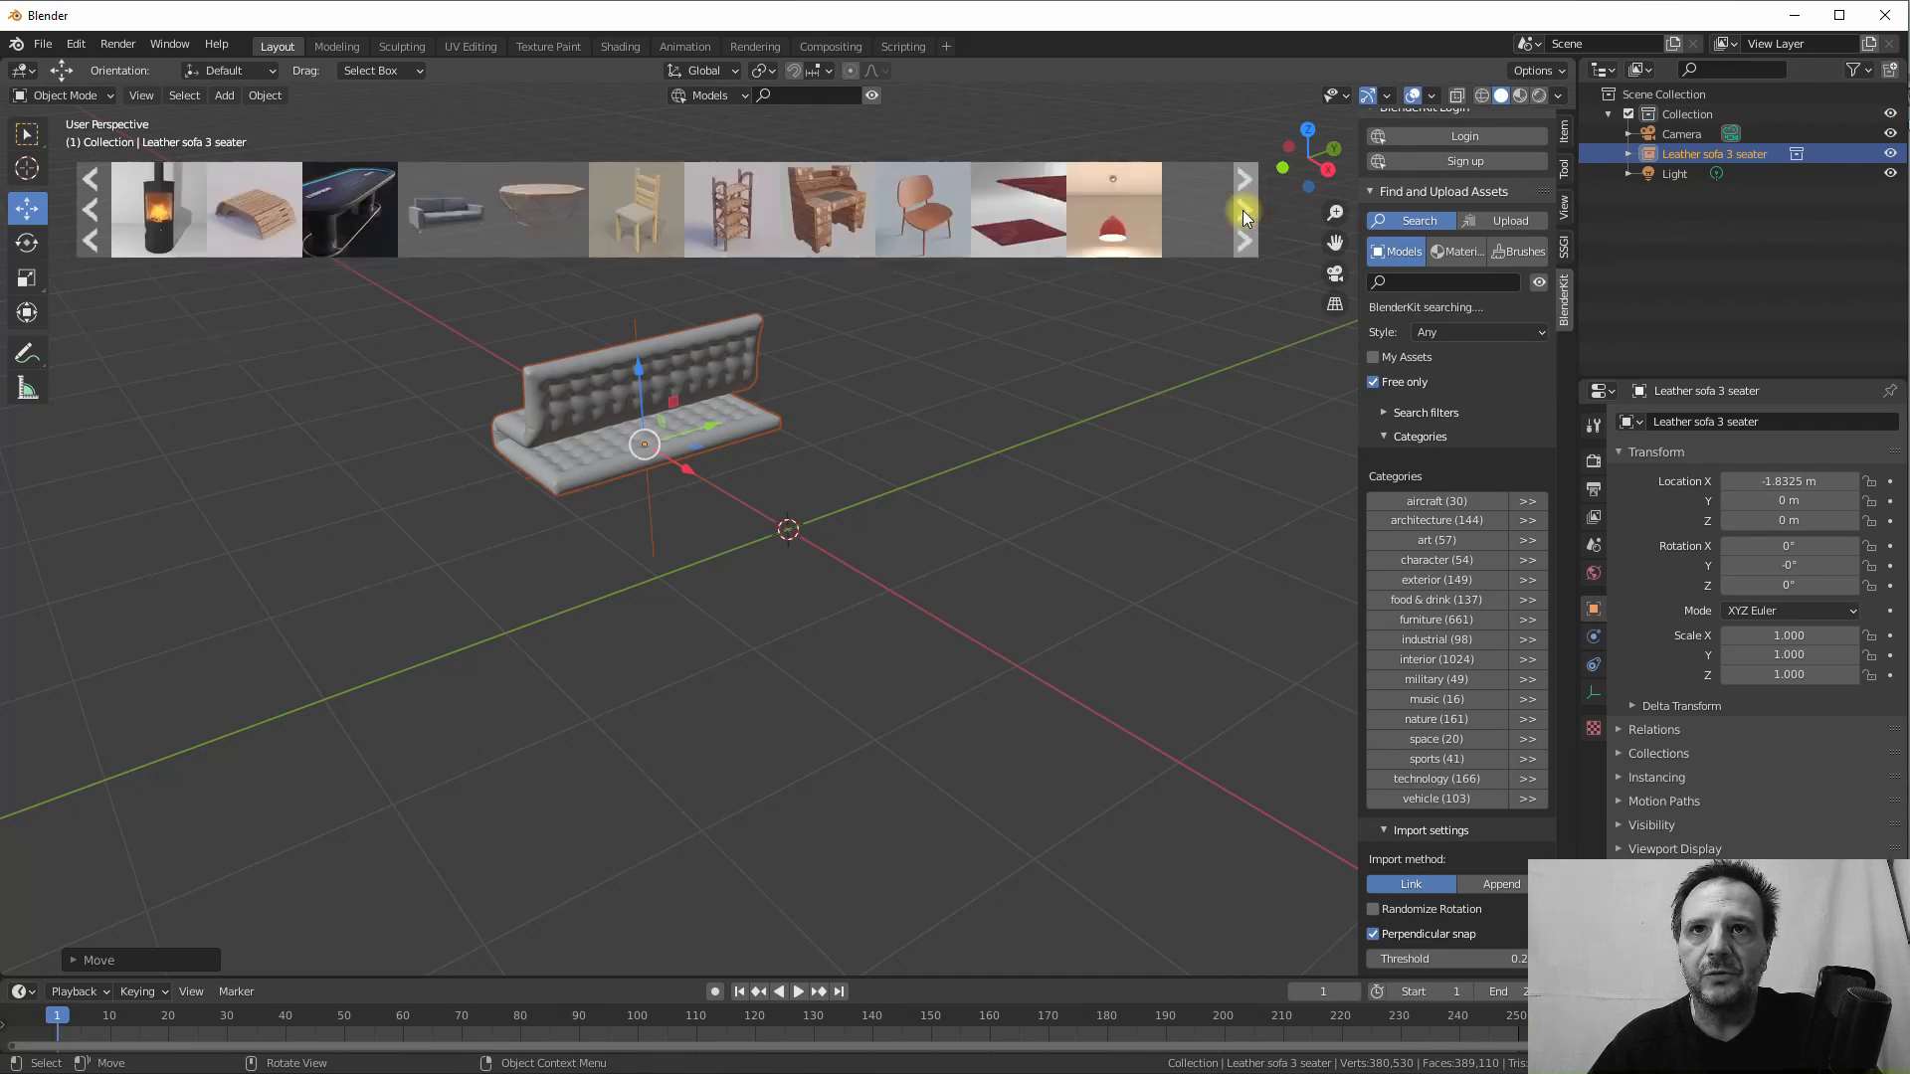
left_click(1243, 212)
left_click(1243, 211)
left_click(1244, 212)
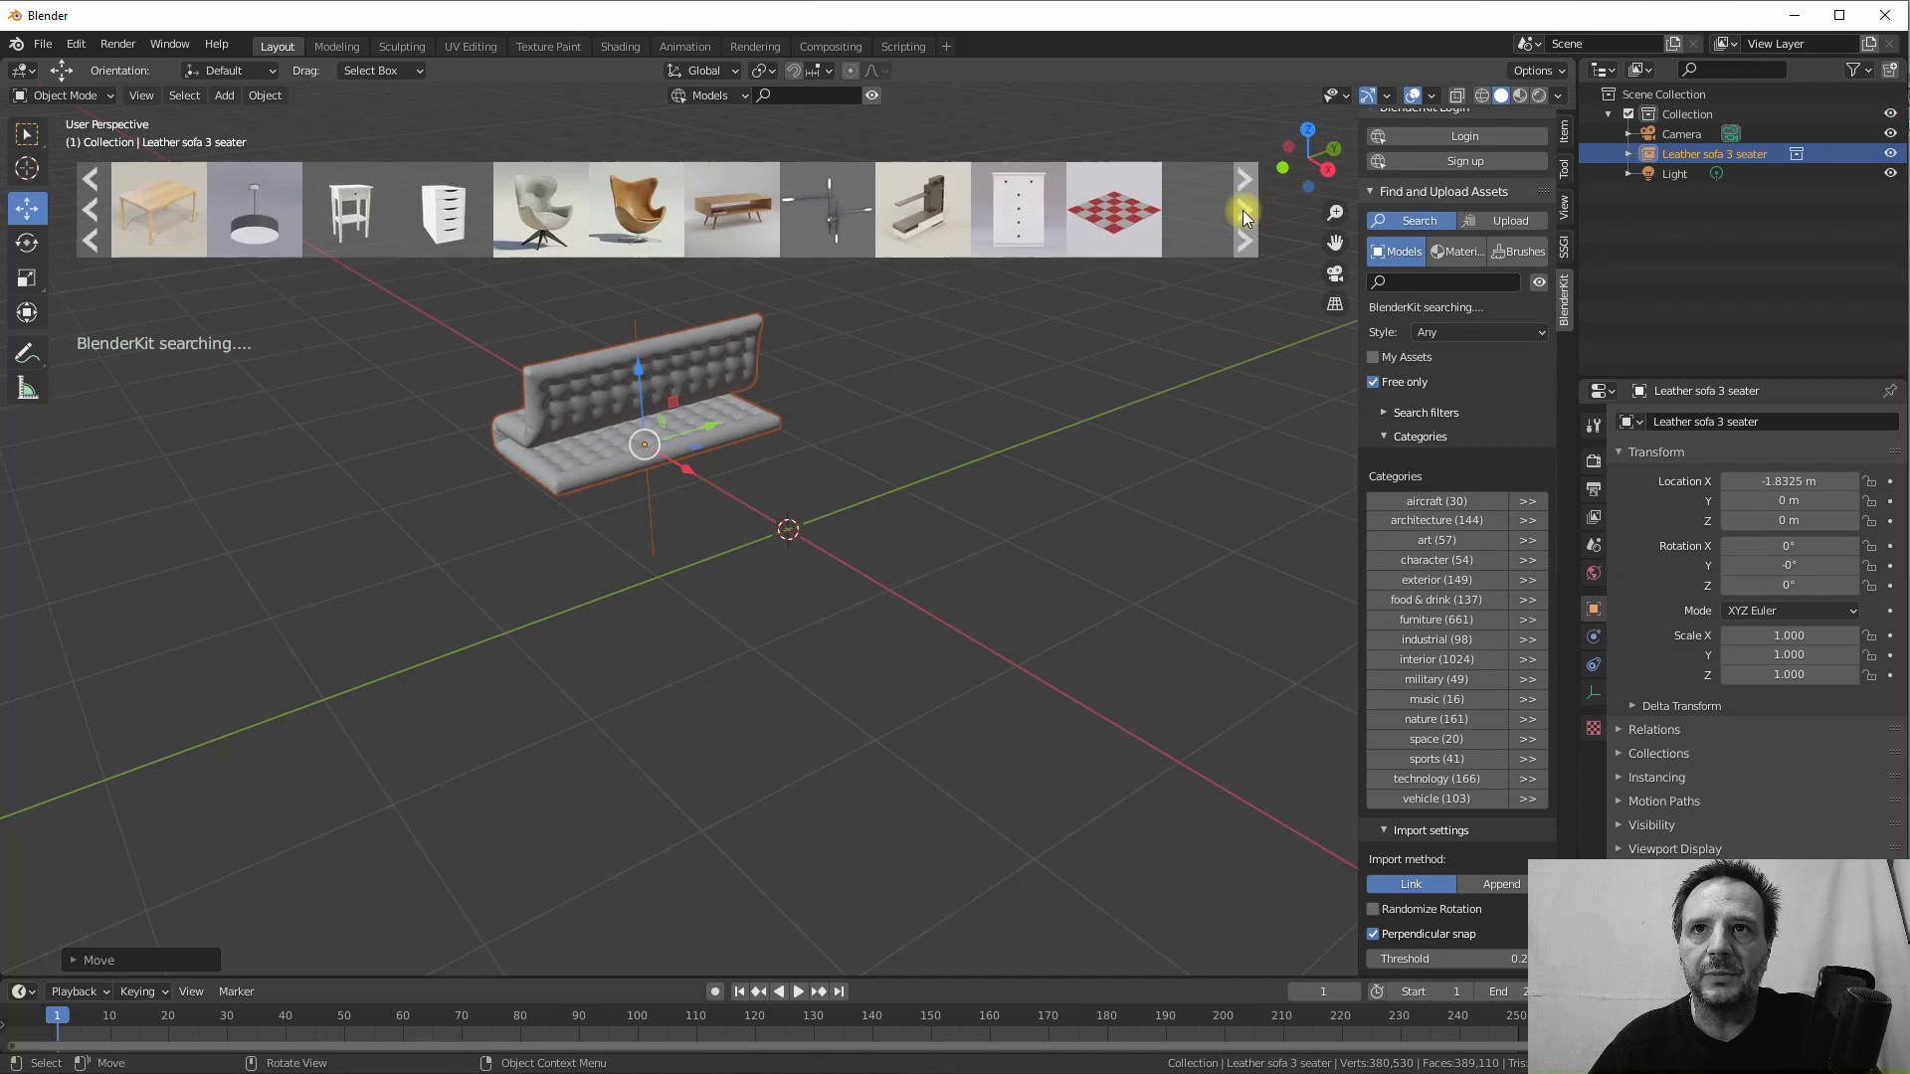
left_click(1243, 212)
left_click(1243, 212)
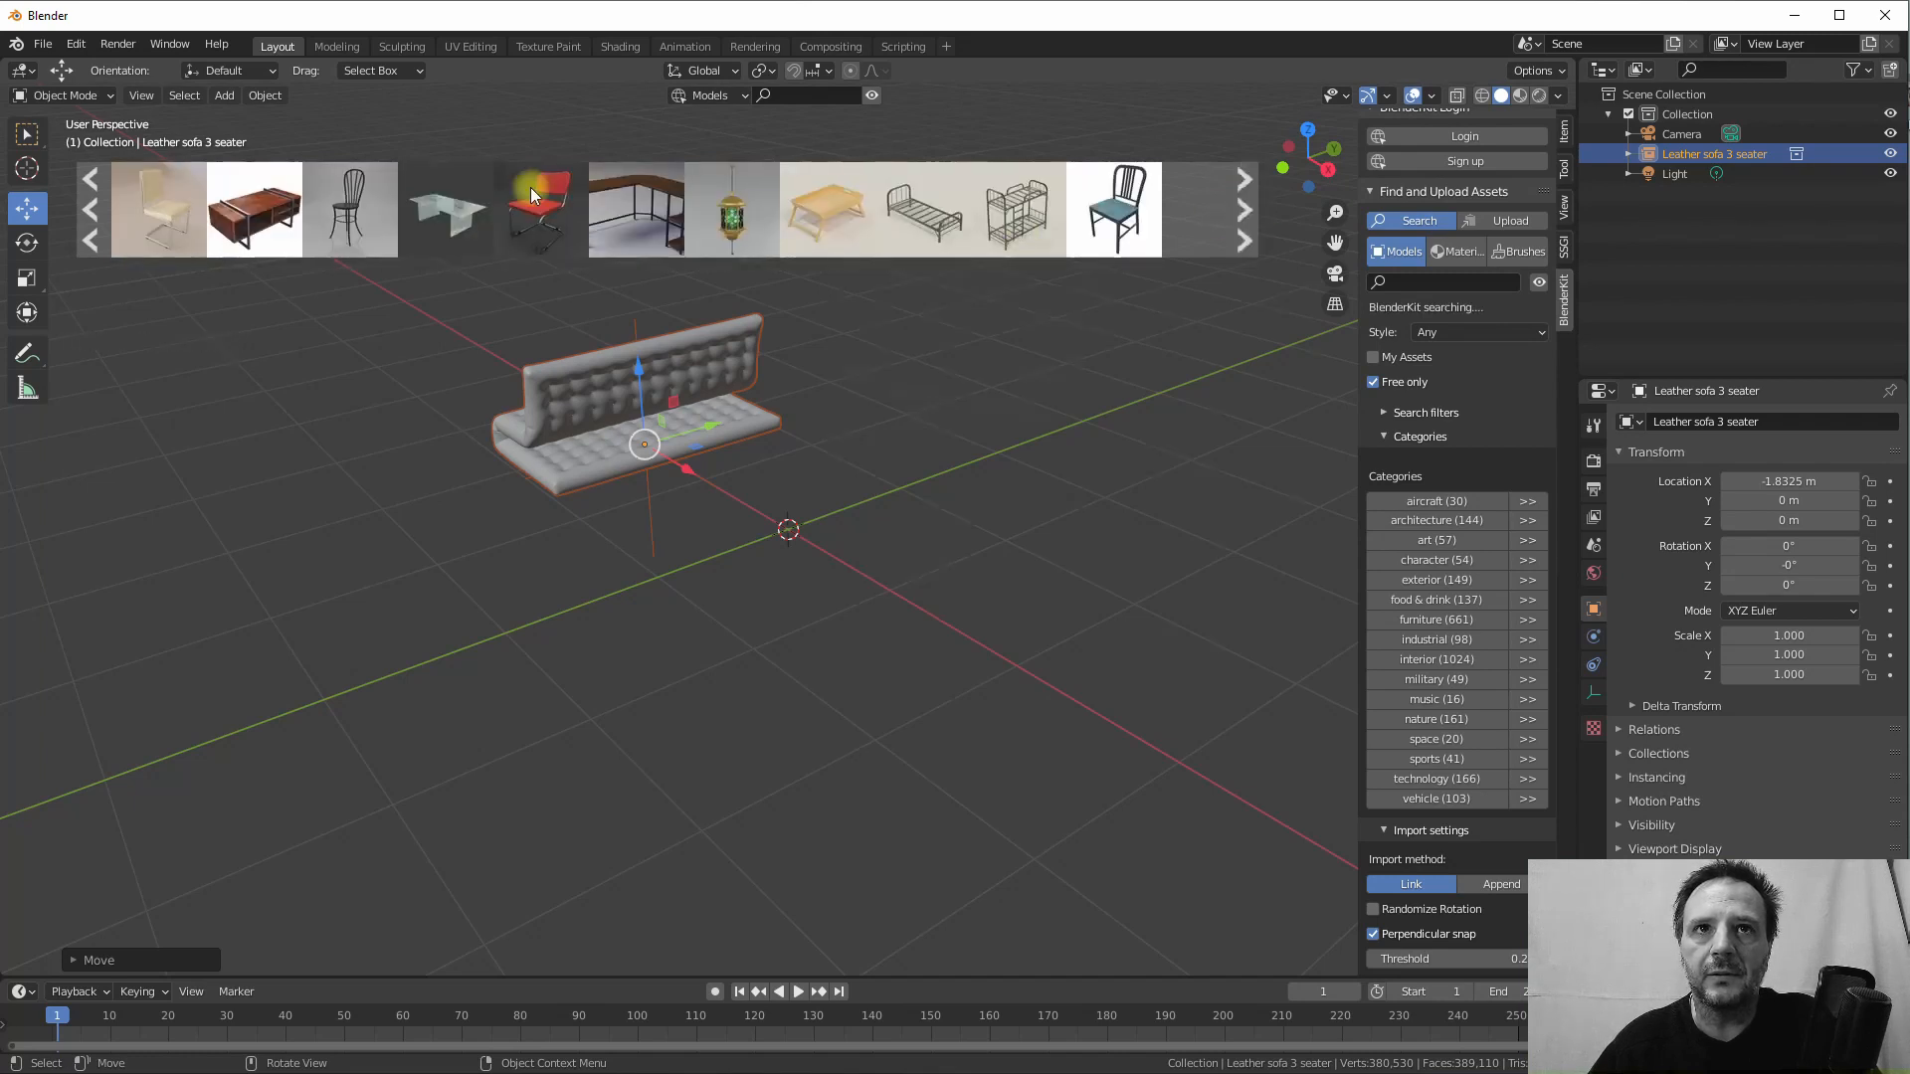
left_click(88, 210)
left_click(87, 211)
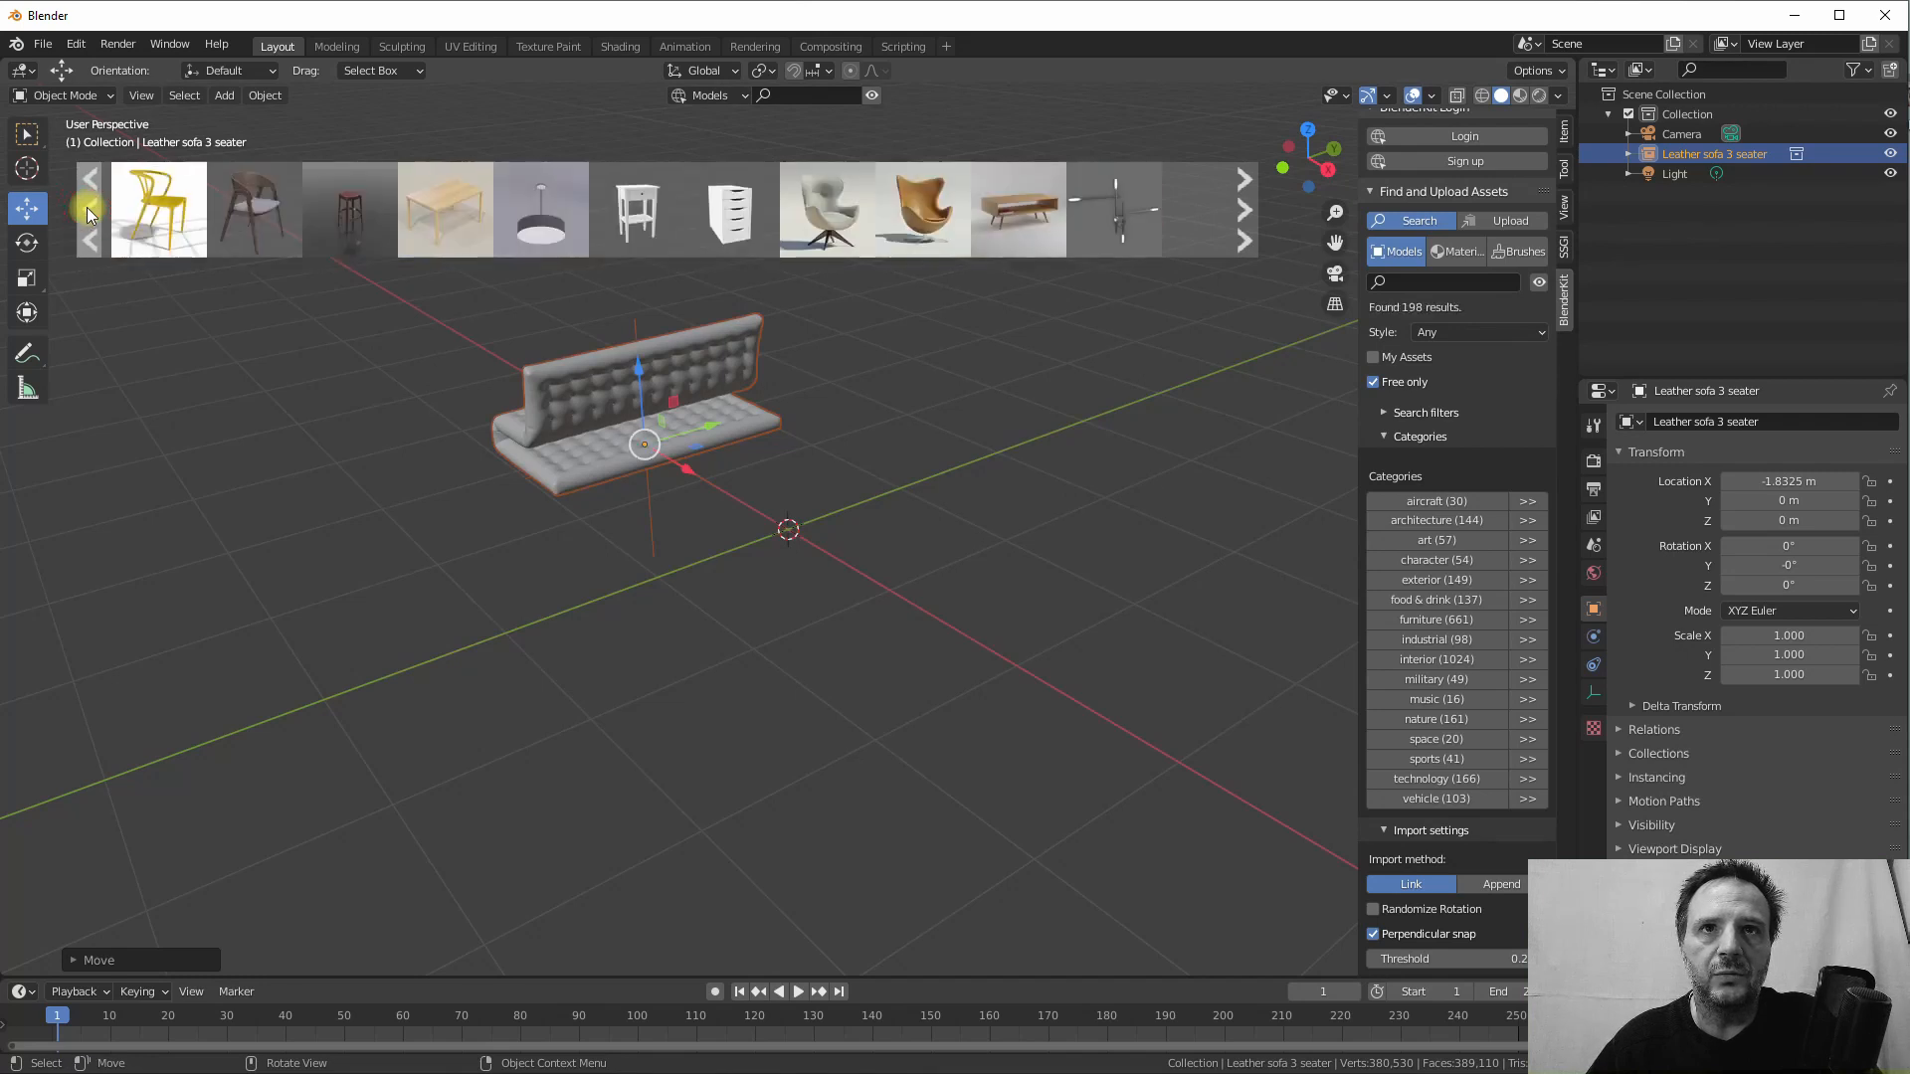
left_click(88, 211)
left_click(88, 212)
left_click(87, 212)
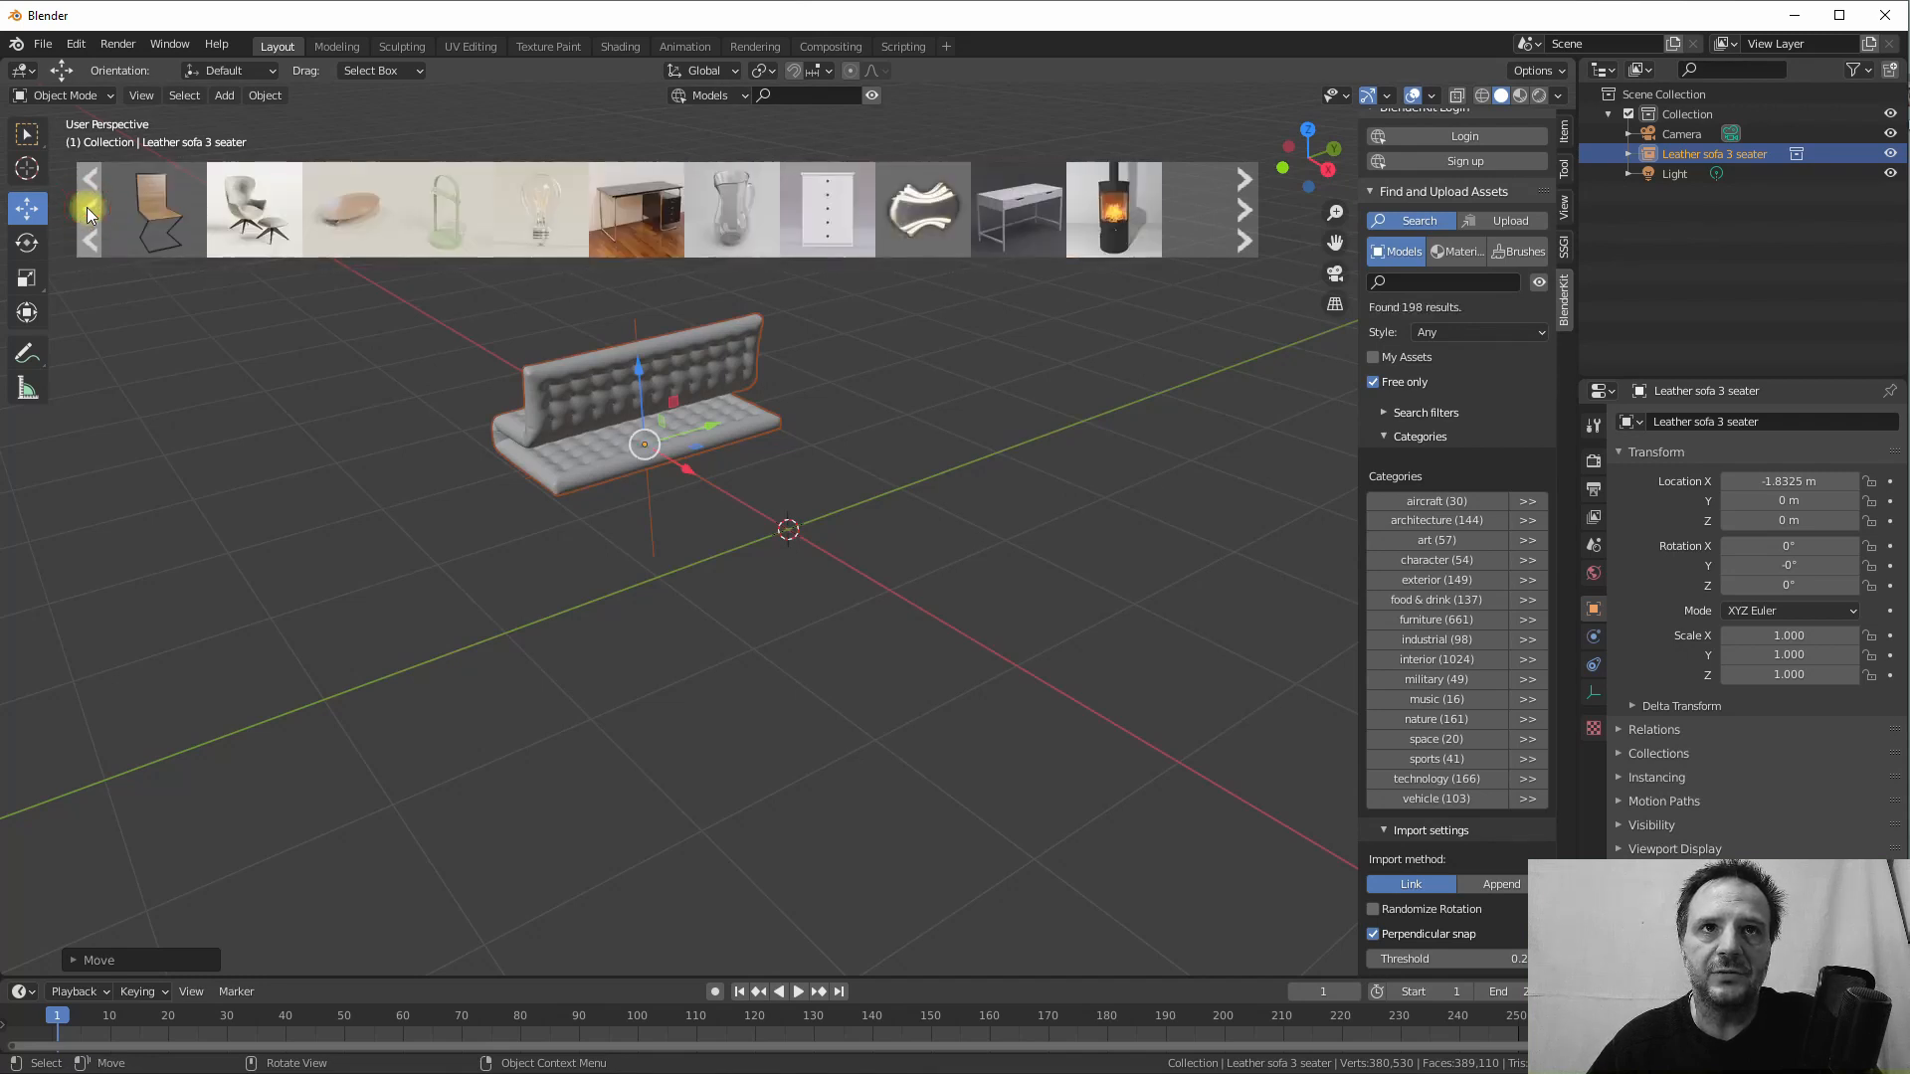
left_click(87, 211)
left_click(88, 212)
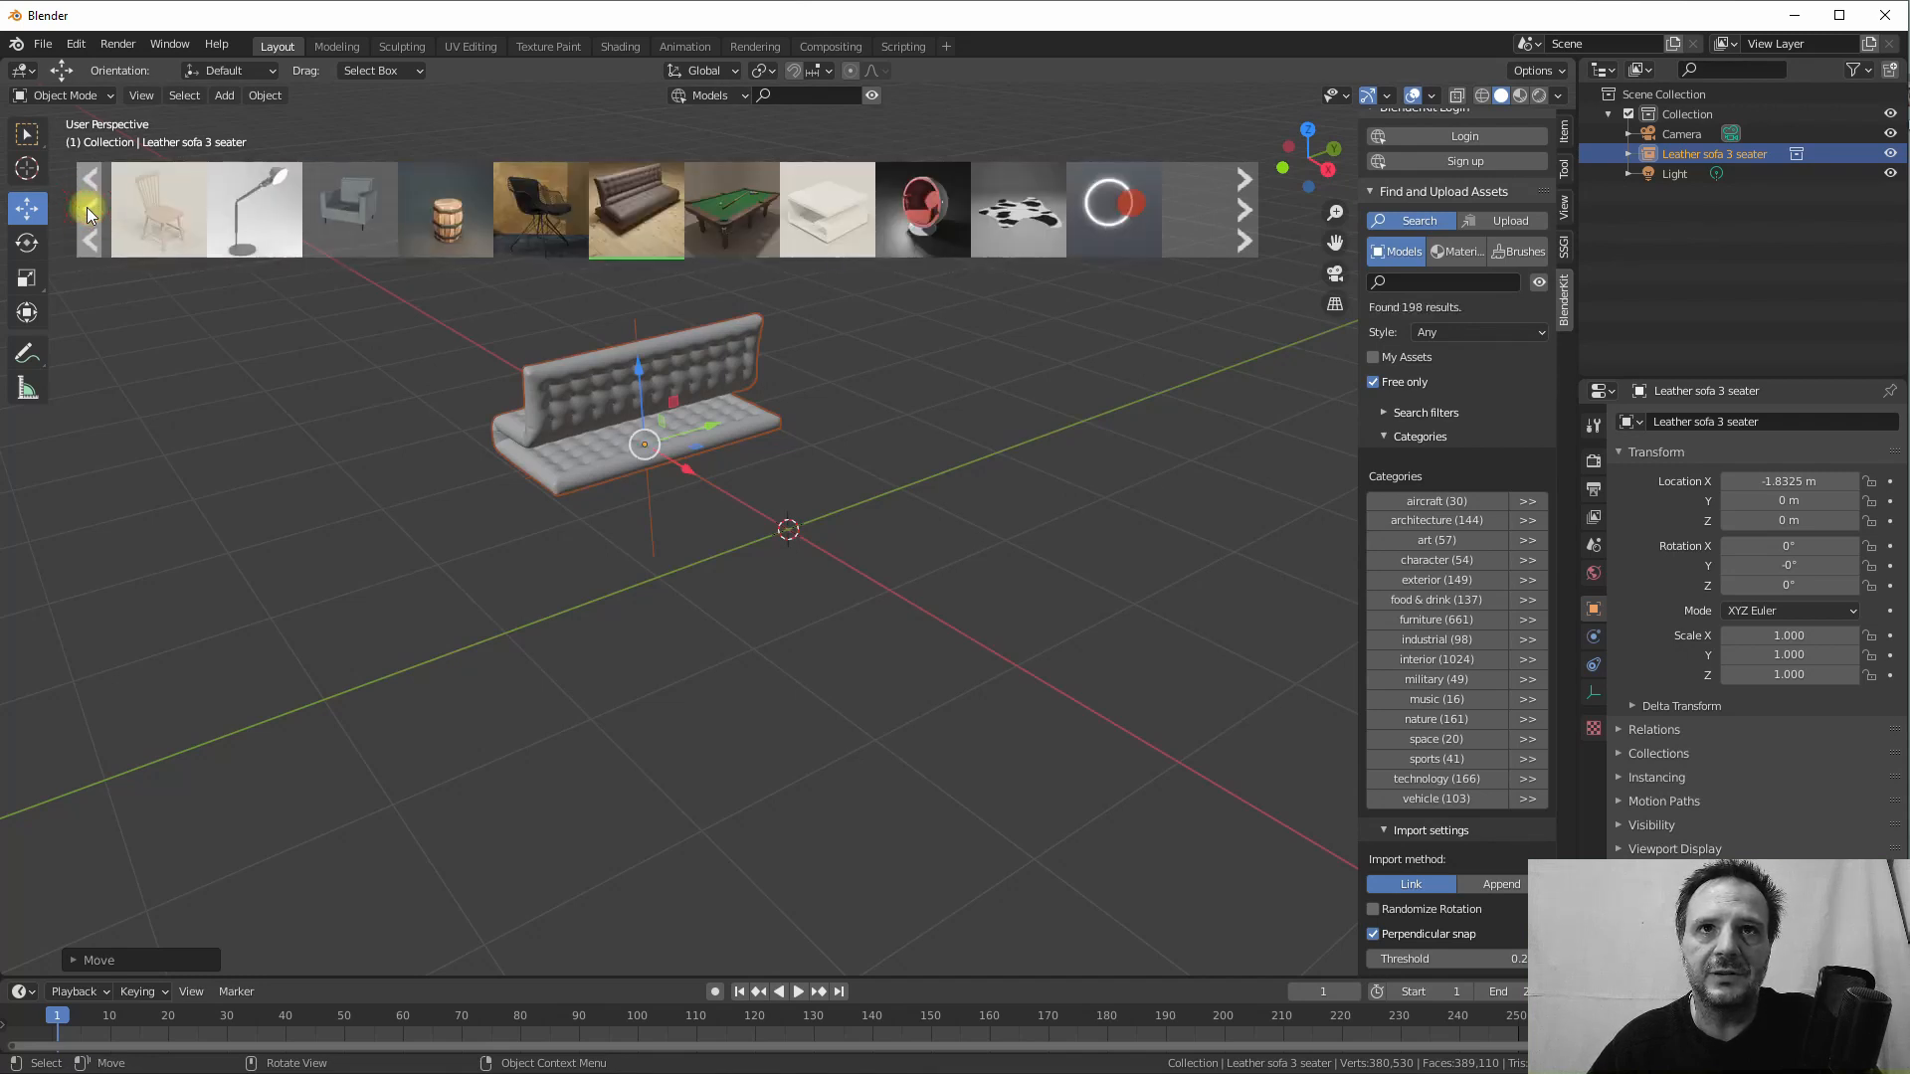
left_click(89, 212)
left_click(89, 211)
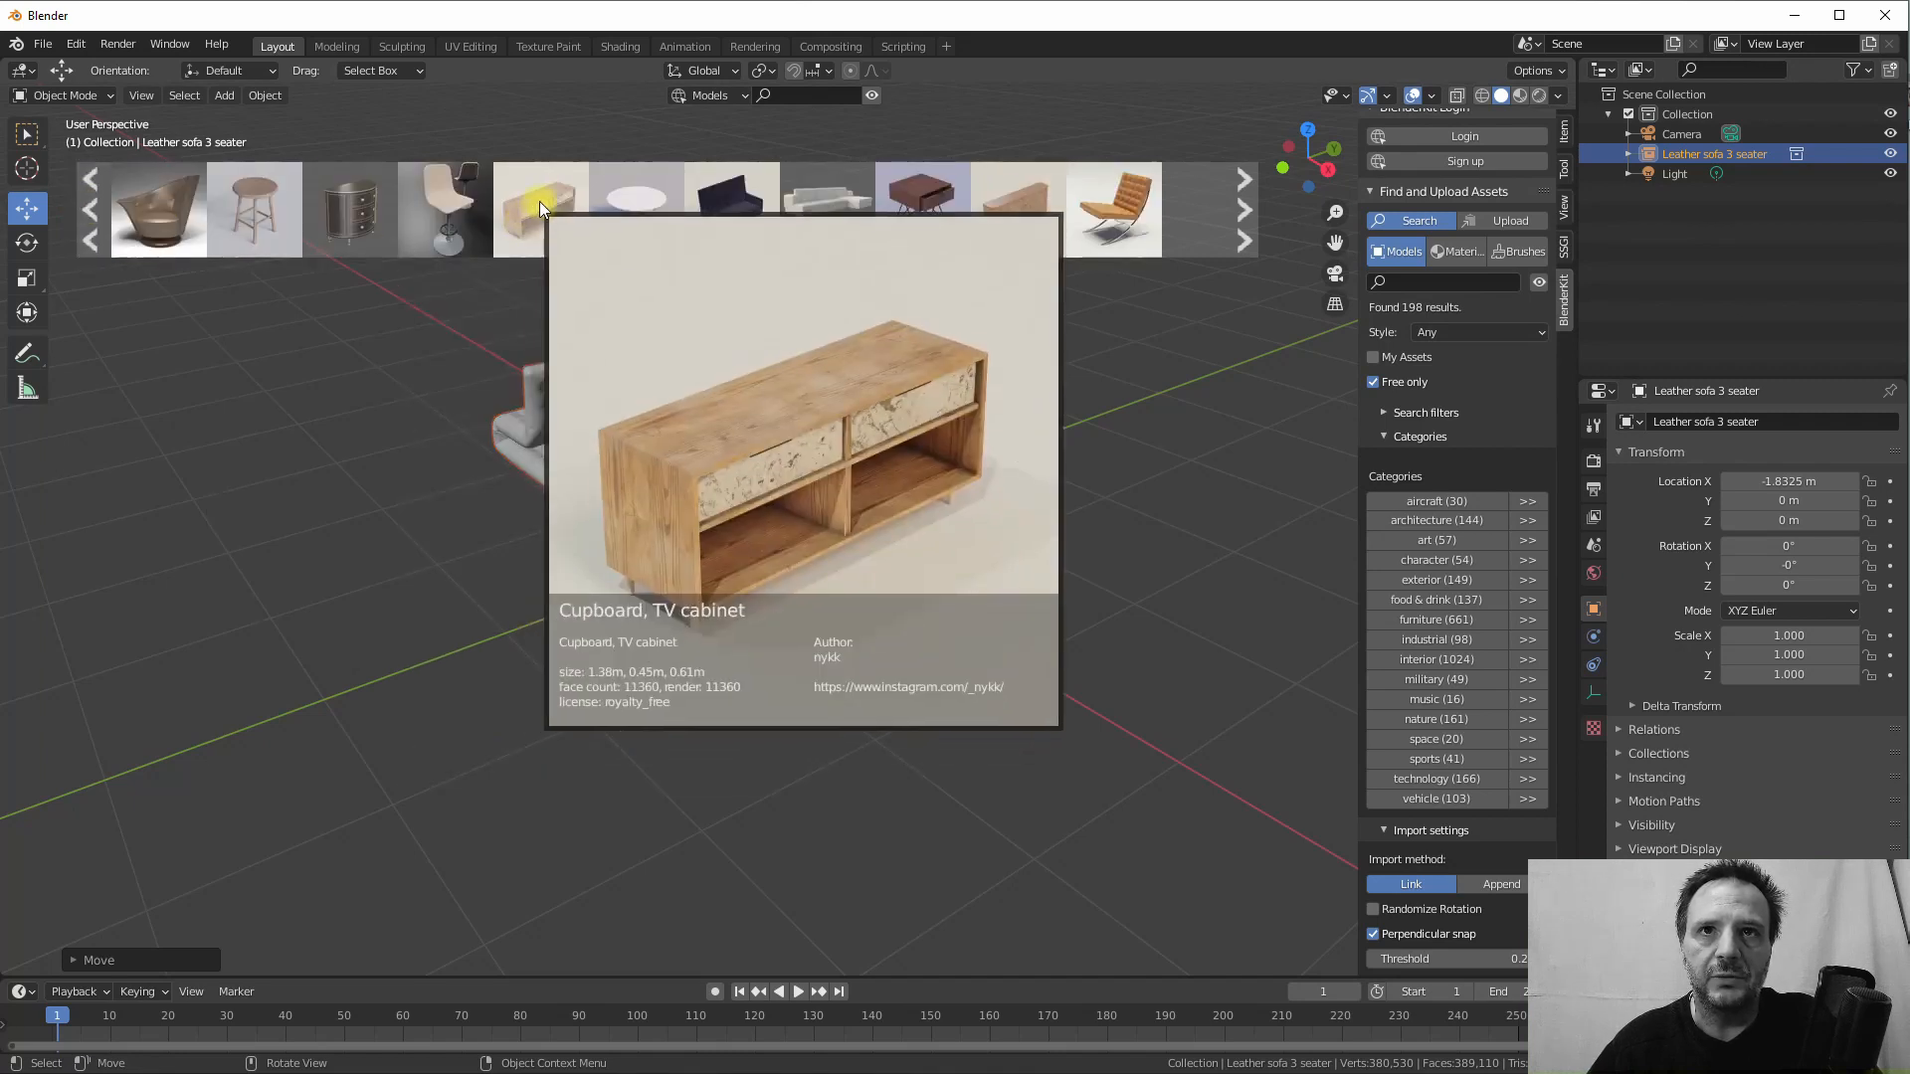
Place the Cupboard, TV cabinet model at the scene origin, select it and inspect it up close
left_click(539, 204)
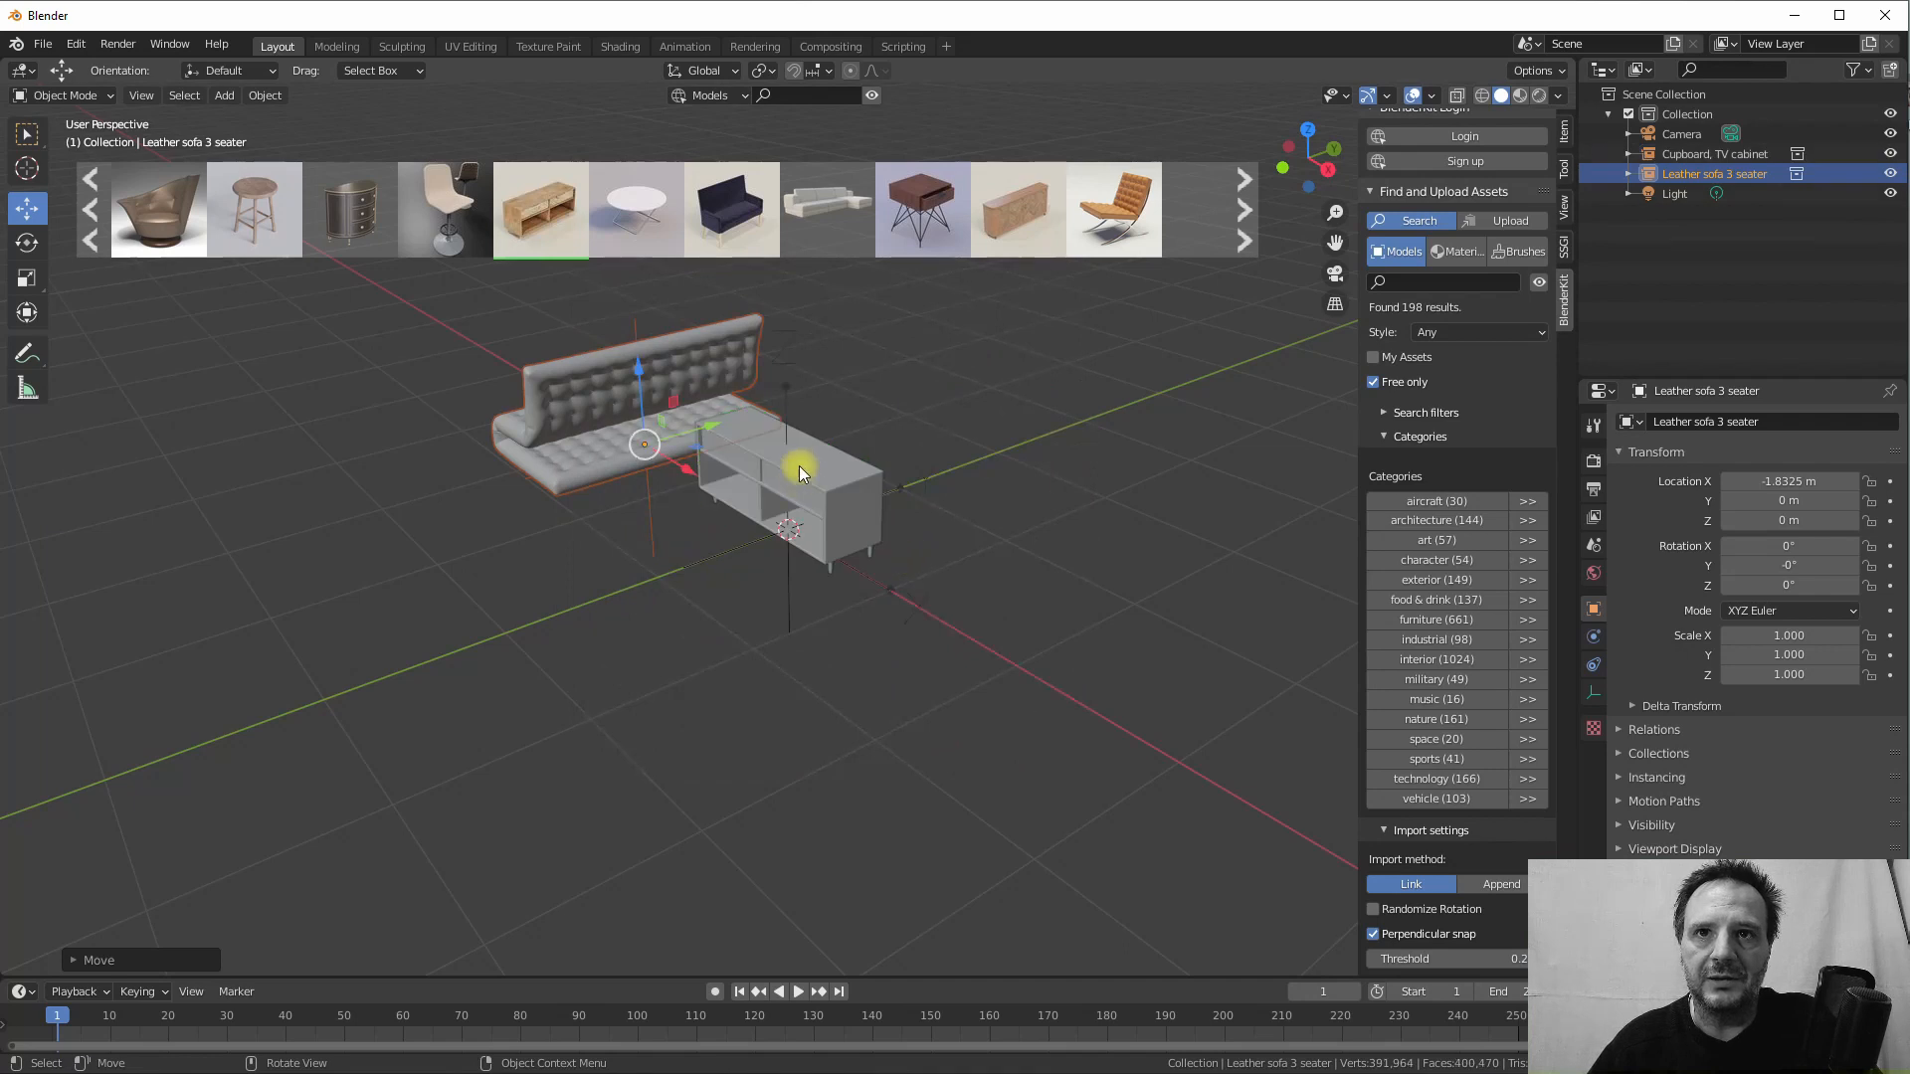
mouse_move(744, 491)
middle_mouse_down()
mouse_move(919, 453)
mouse_move(768, 469)
mouse_move(718, 450)
mouse_move(593, 475)
mouse_move(749, 469)
middle_mouse_up()
scroll(751, 476, "up", 3)
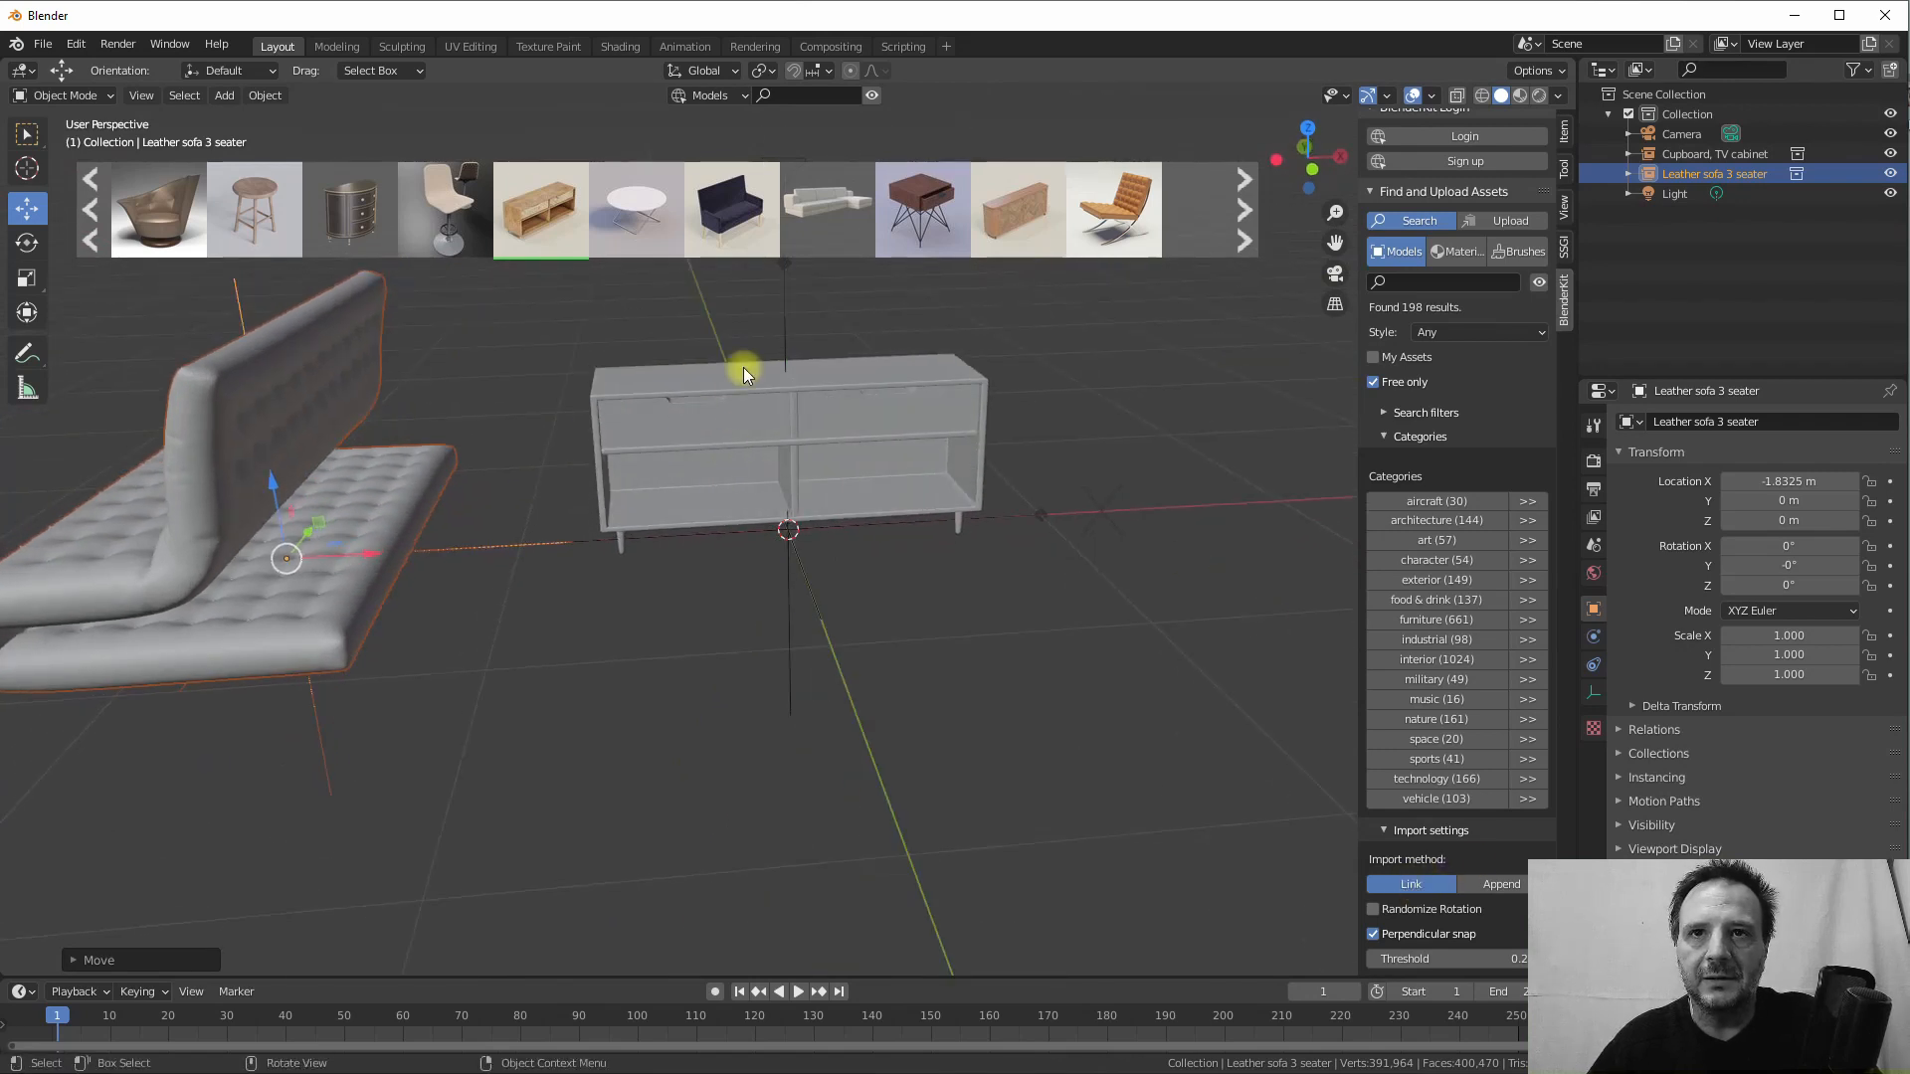
left_click(725, 390)
mouse_move(701, 373)
middle_mouse_down()
mouse_move(804, 360)
mouse_move(573, 358)
middle_mouse_up()
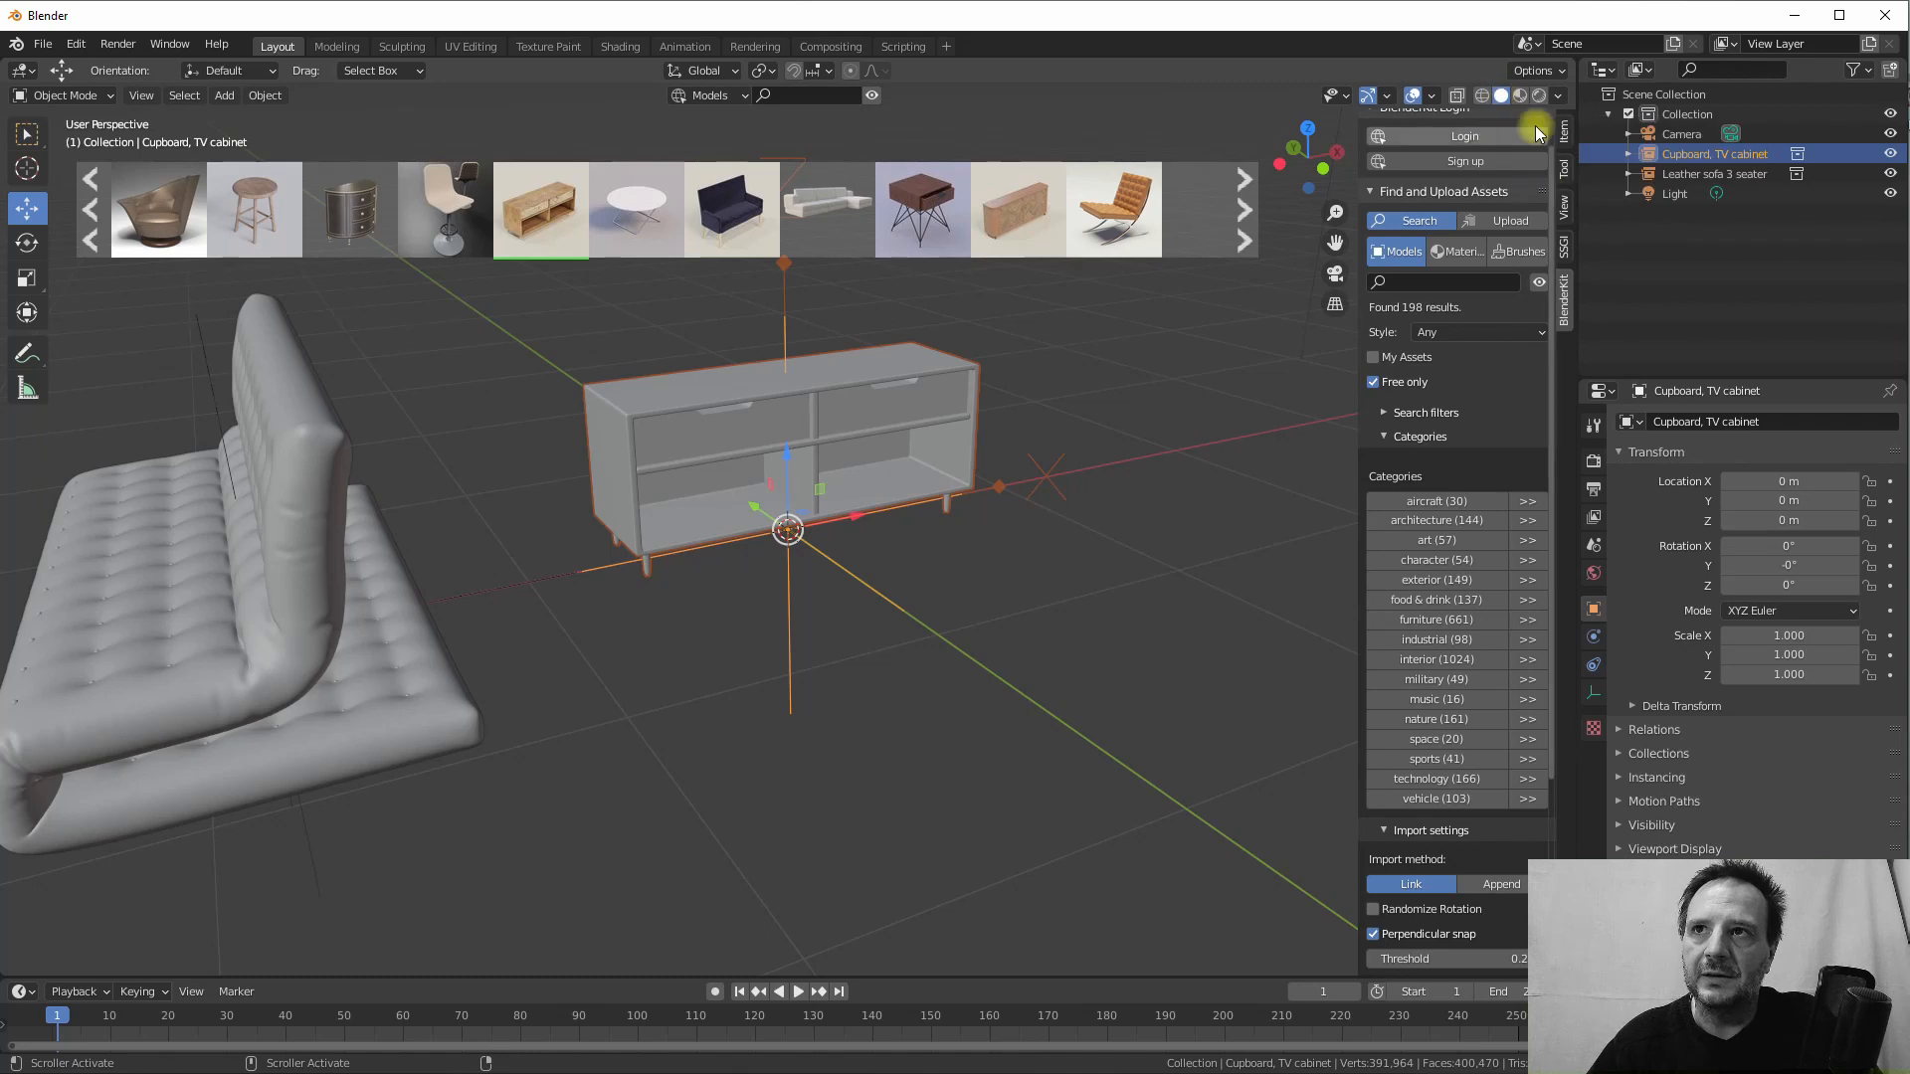
Preview the sofa and cabinet materials in Material Preview and Rendered shading, and return the viewport to Solid shading
left_click(1519, 96)
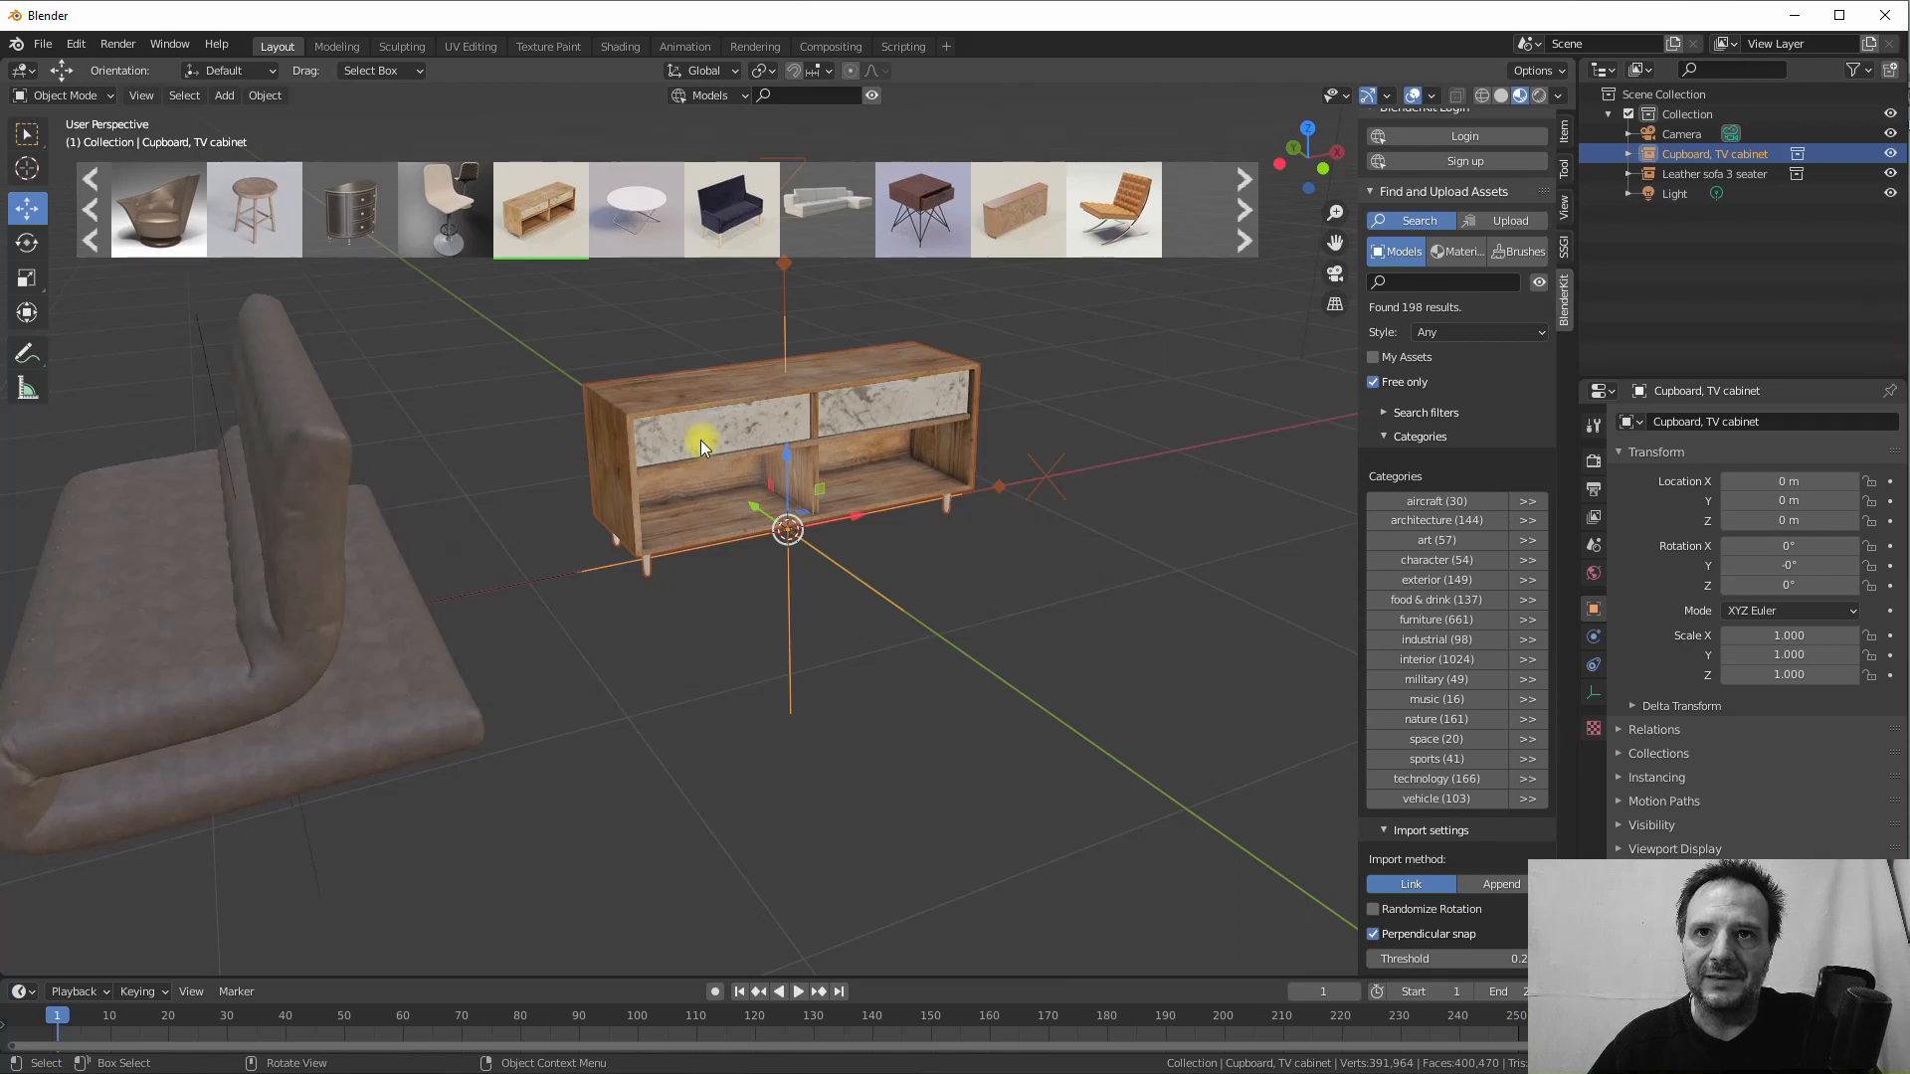
left_click(1539, 96)
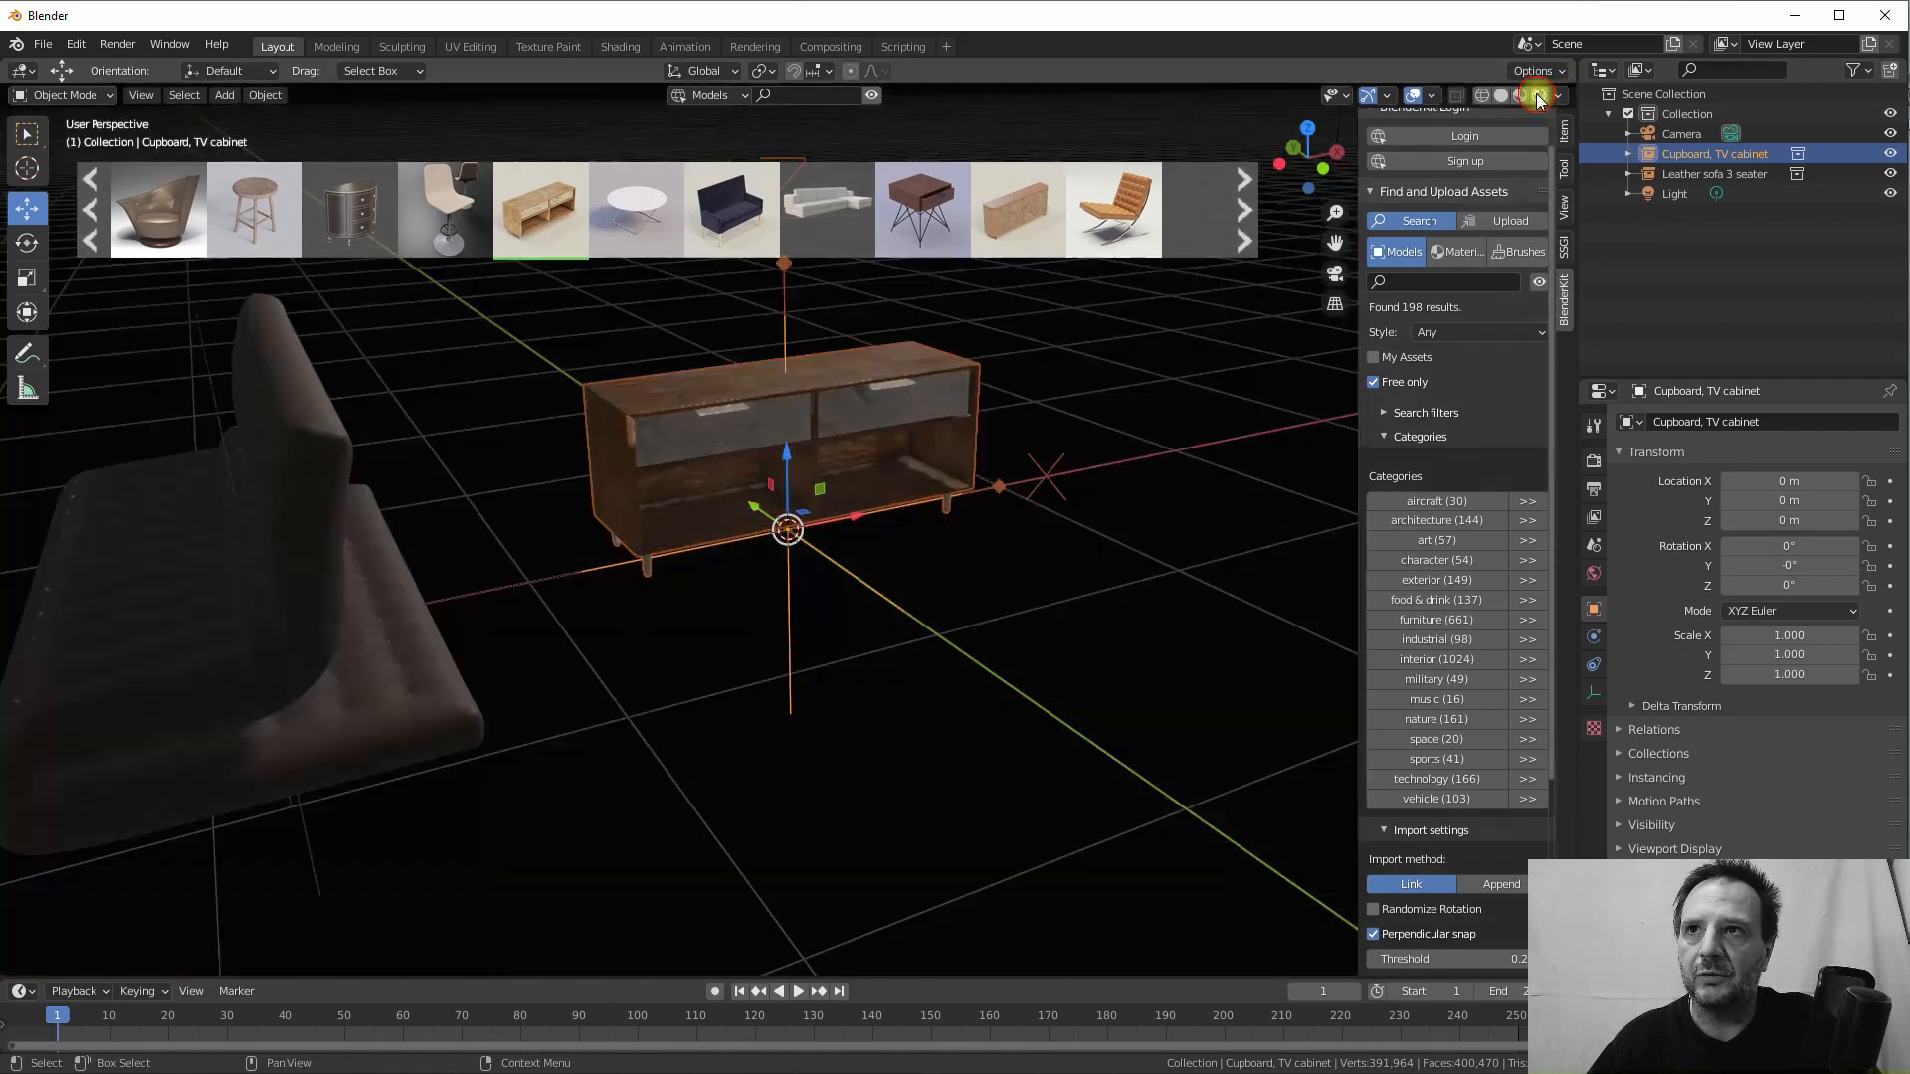
middle_click_drag(738, 320, 702, 300)
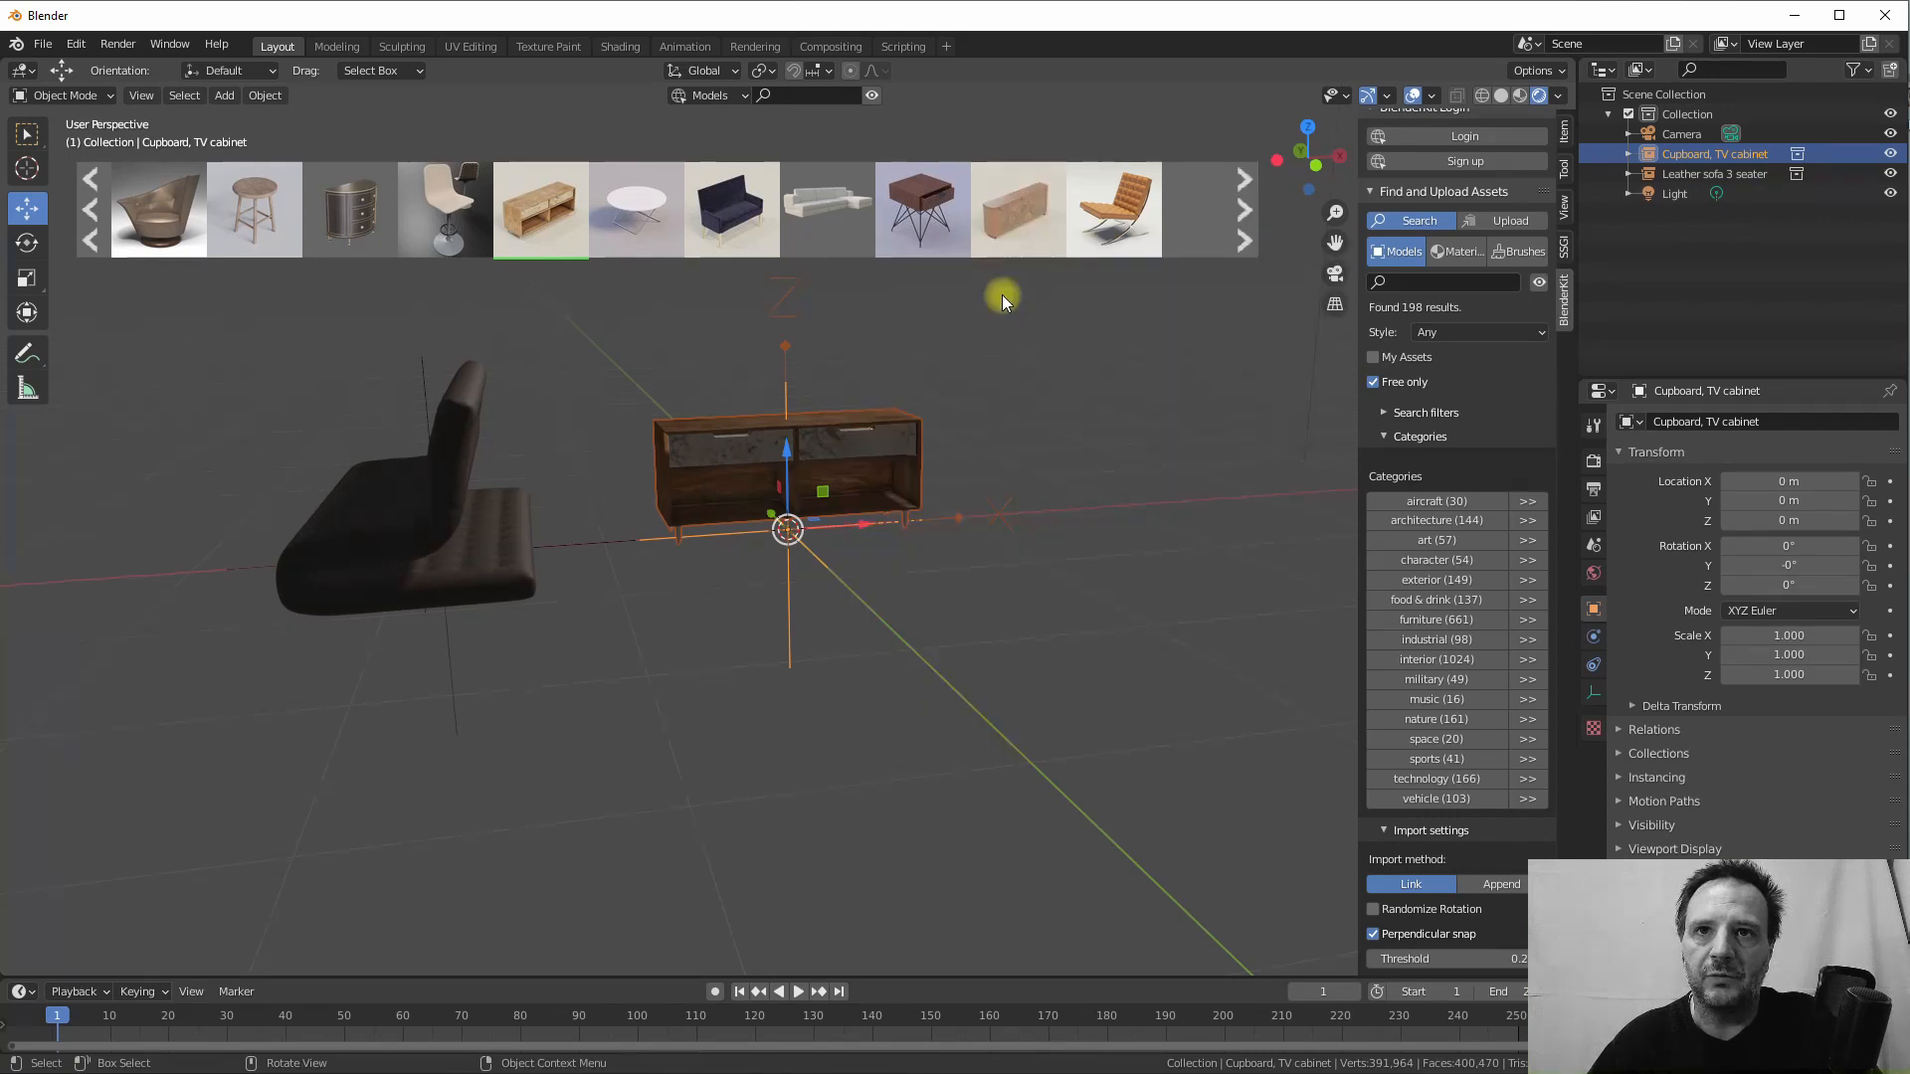
mouse_move(1000, 295)
middle_mouse_down()
mouse_move(1073, 342)
mouse_move(976, 385)
mouse_move(851, 352)
mouse_move(925, 380)
mouse_move(786, 398)
mouse_move(907, 430)
middle_mouse_up()
scroll(939, 384, "up", 3)
left_click(1501, 94)
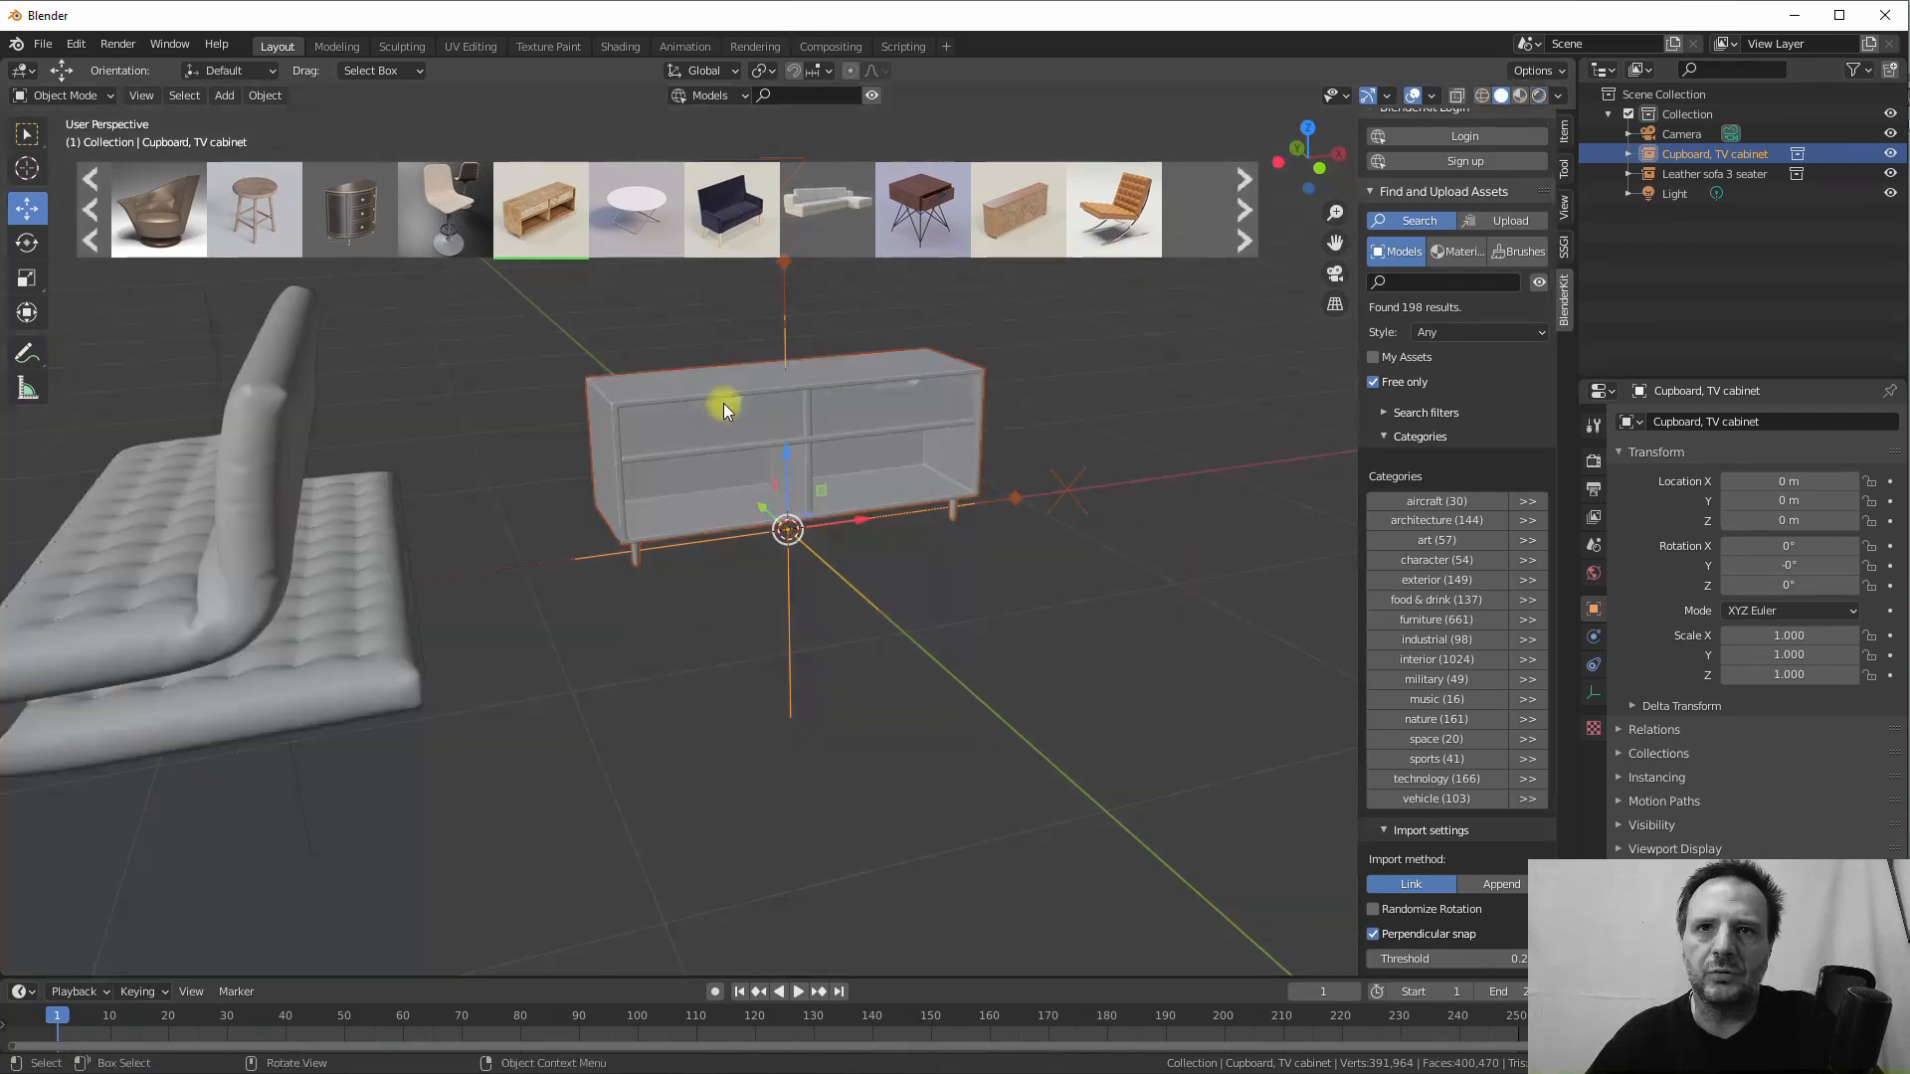
Move the leather sofa along Y to about -1.69 m and rotate it around the Z axis to about 539°
scroll(825, 434, "down", 2)
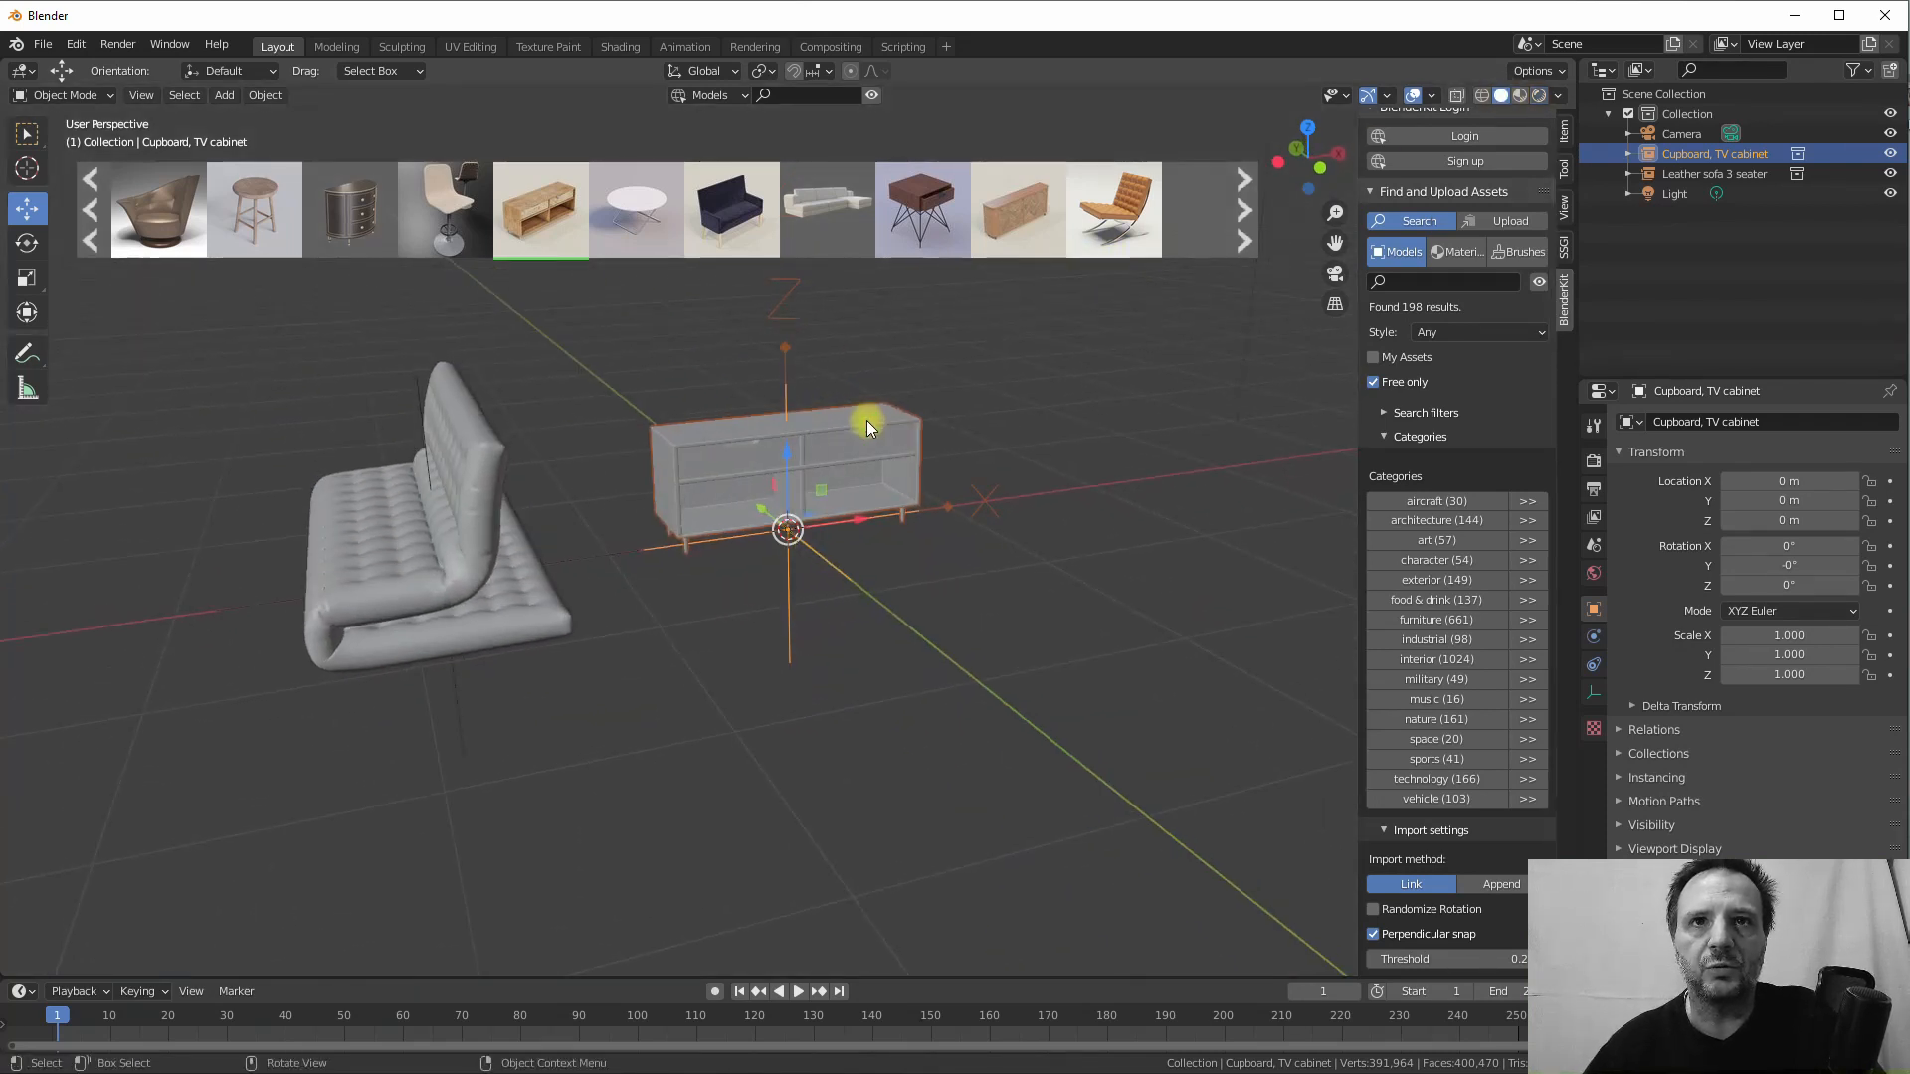
middle_click_drag(812, 533, 547, 503)
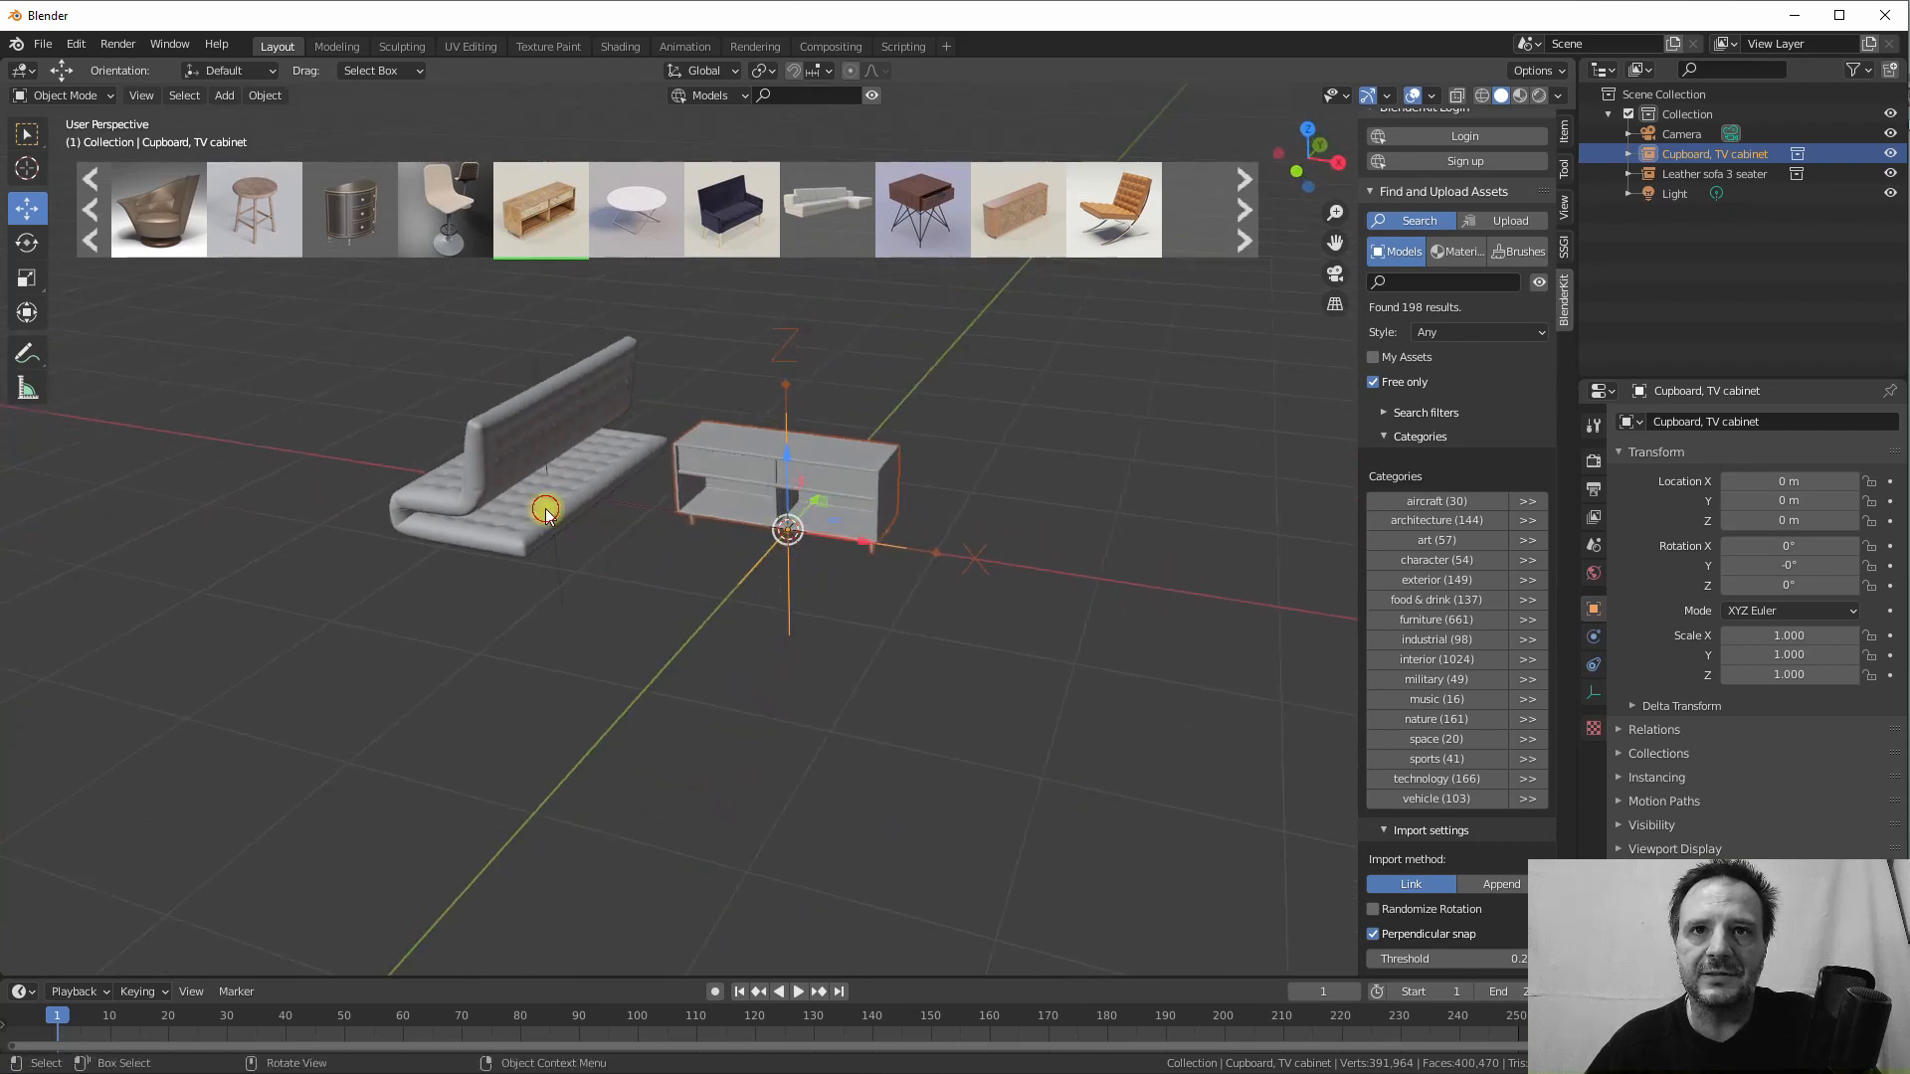
left_click(586, 479)
left_click_drag(587, 479, 522, 583)
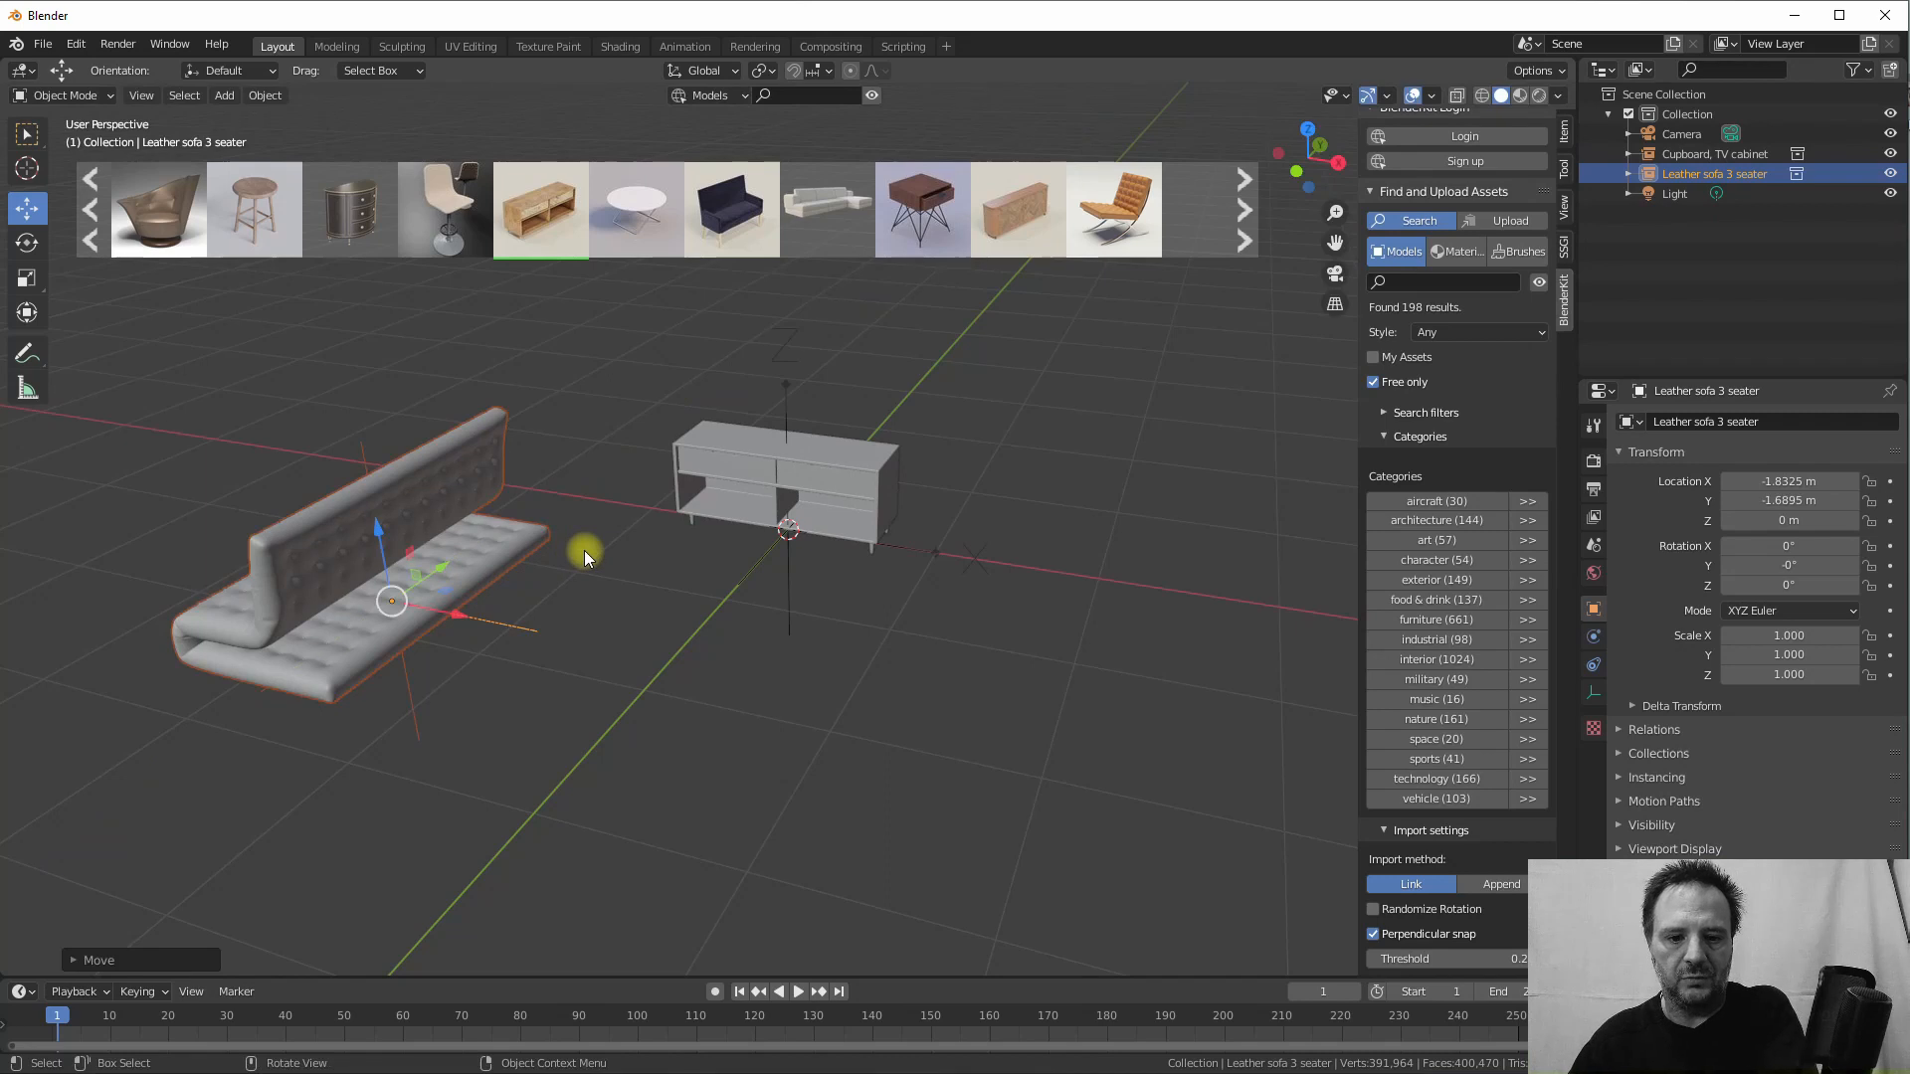
key("r")
key("z")
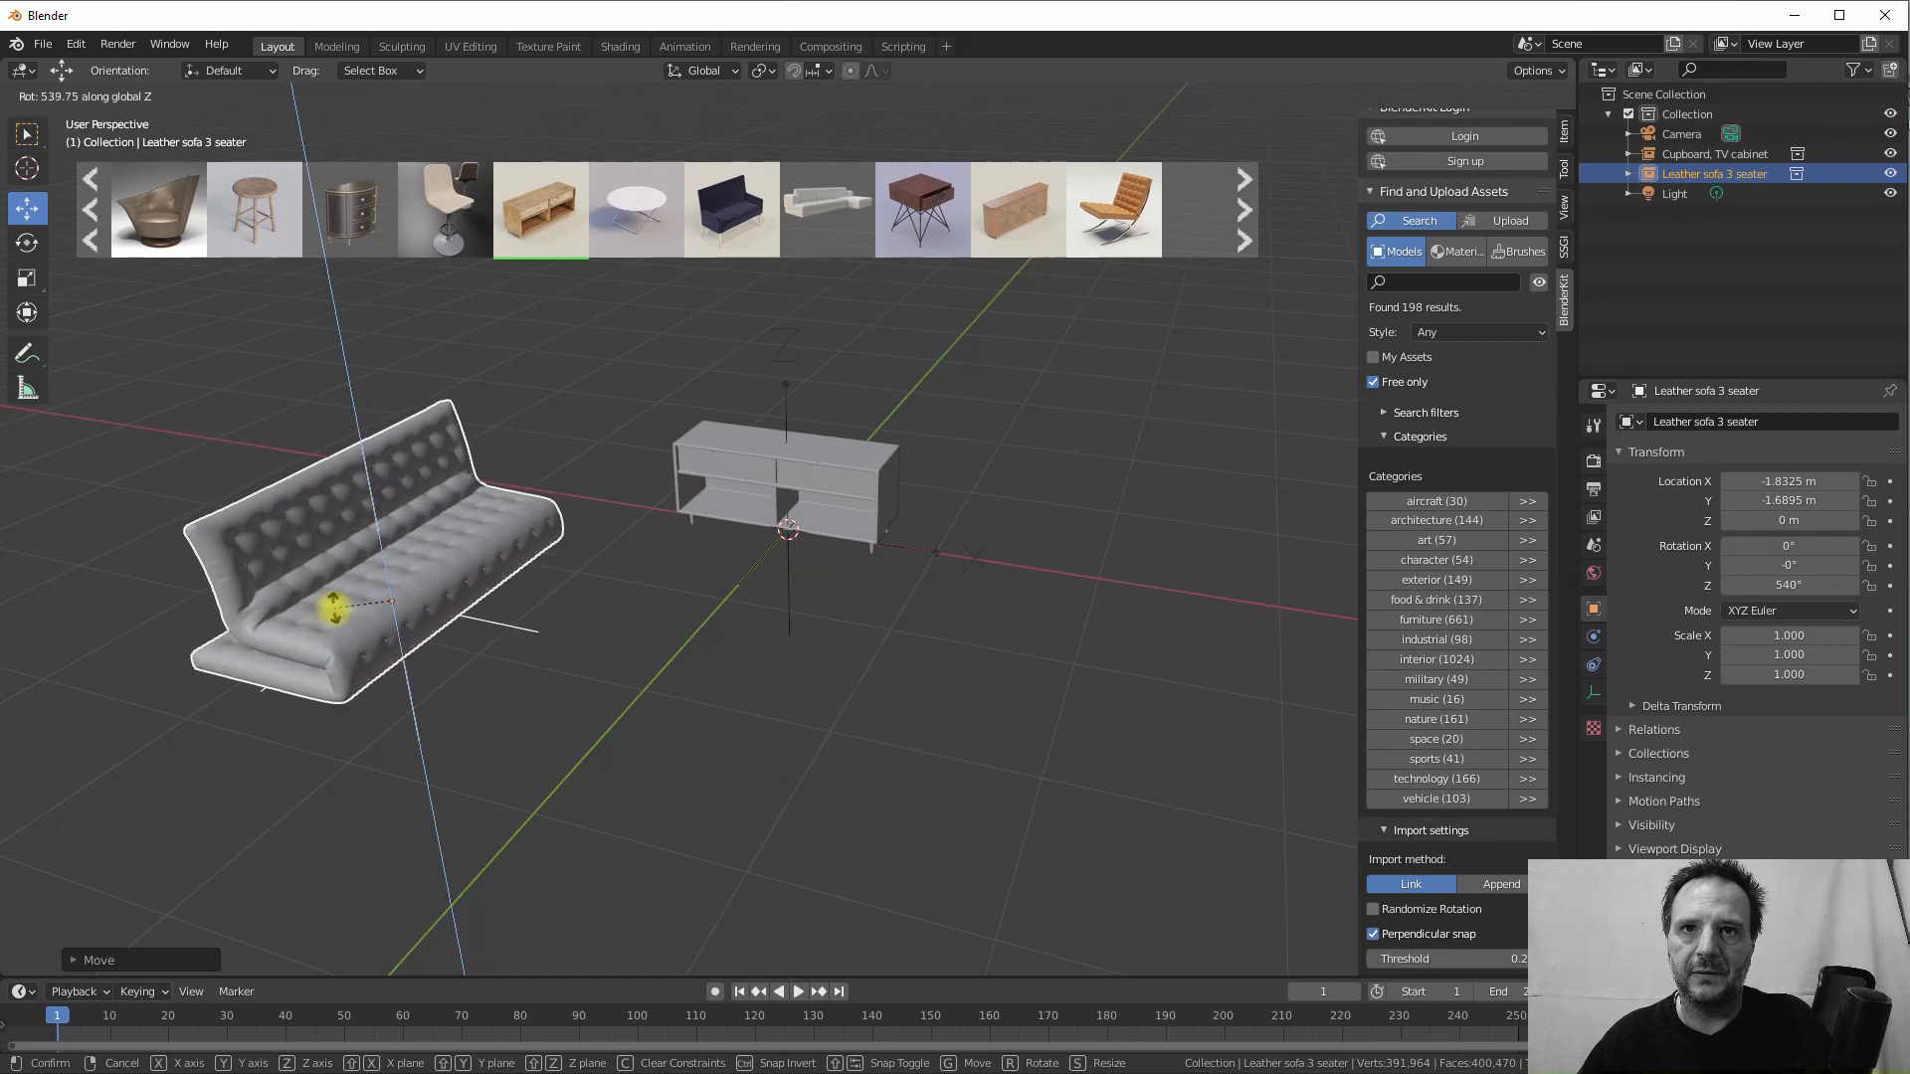
left_click(343, 605)
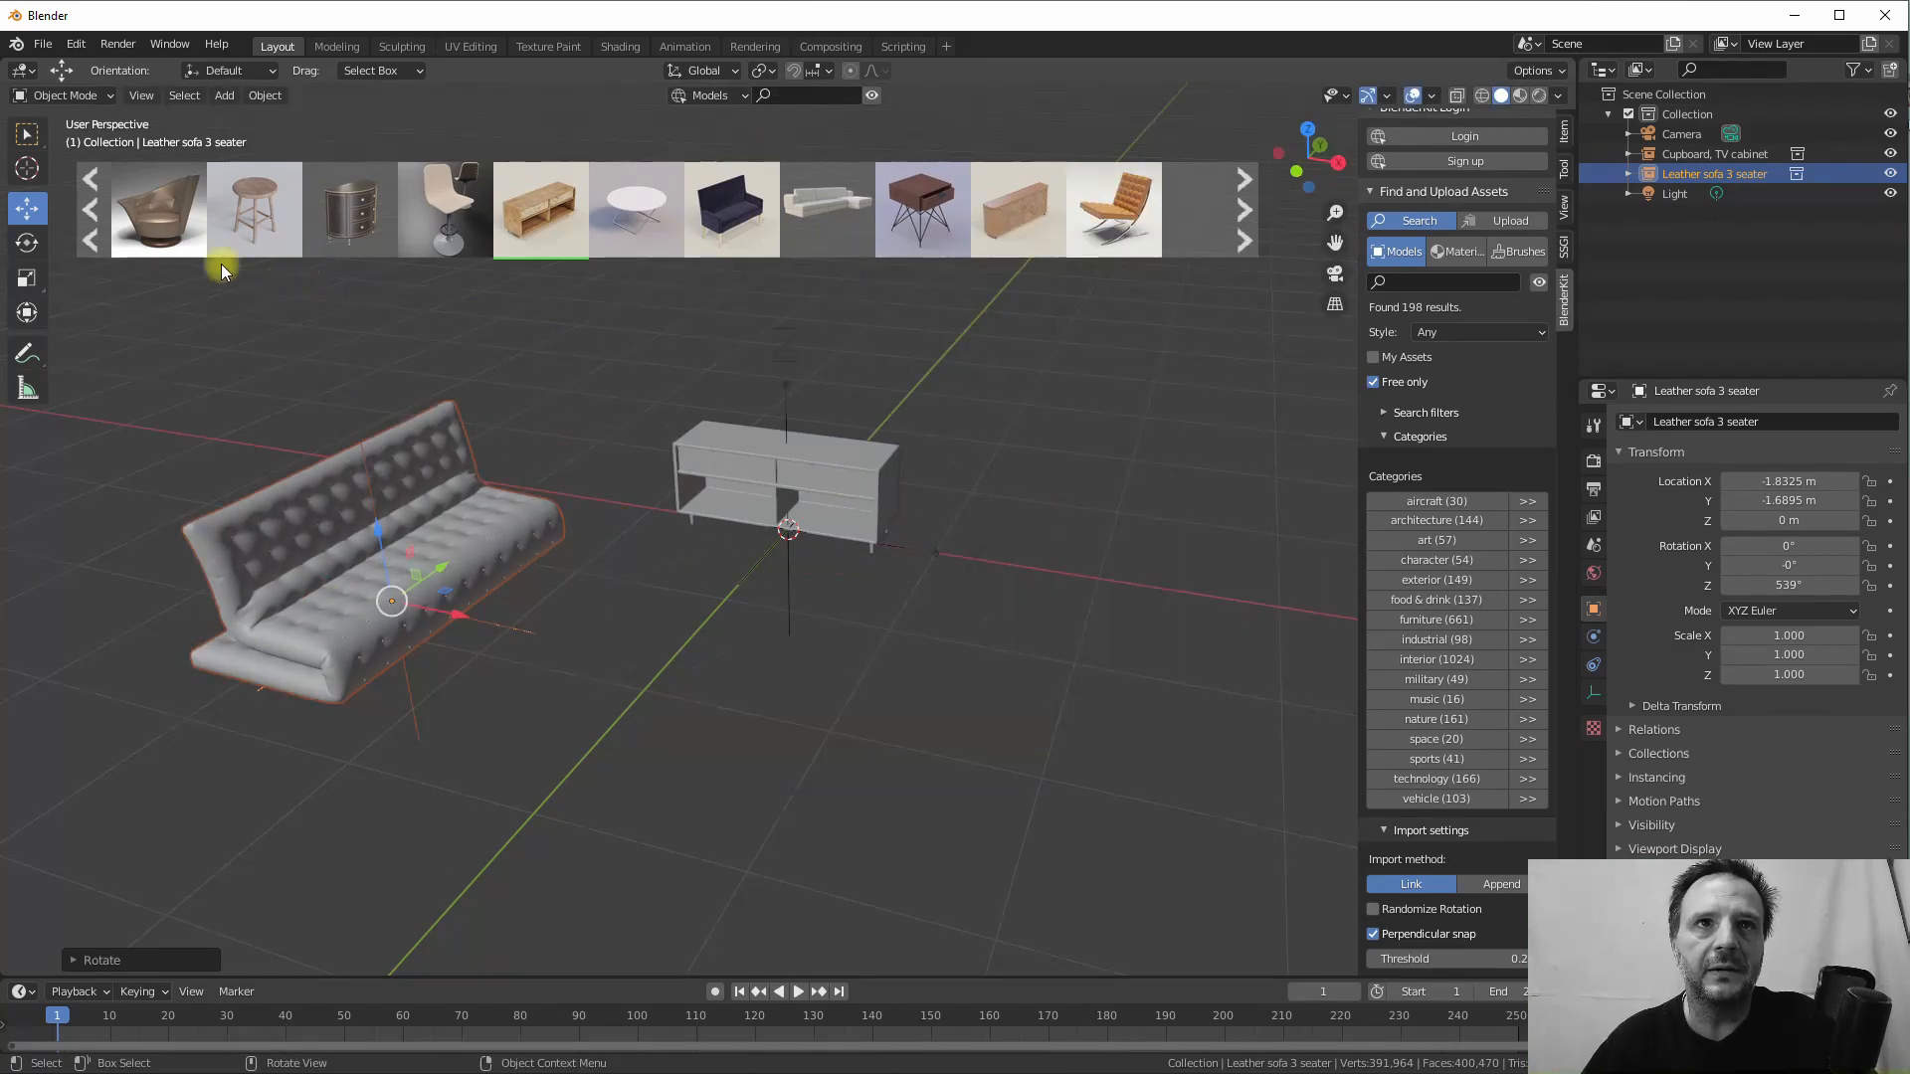
Go back to the first page of free furniture models and place the black Coffee Table model at the scene origin
left_click(89, 211)
left_click(88, 215)
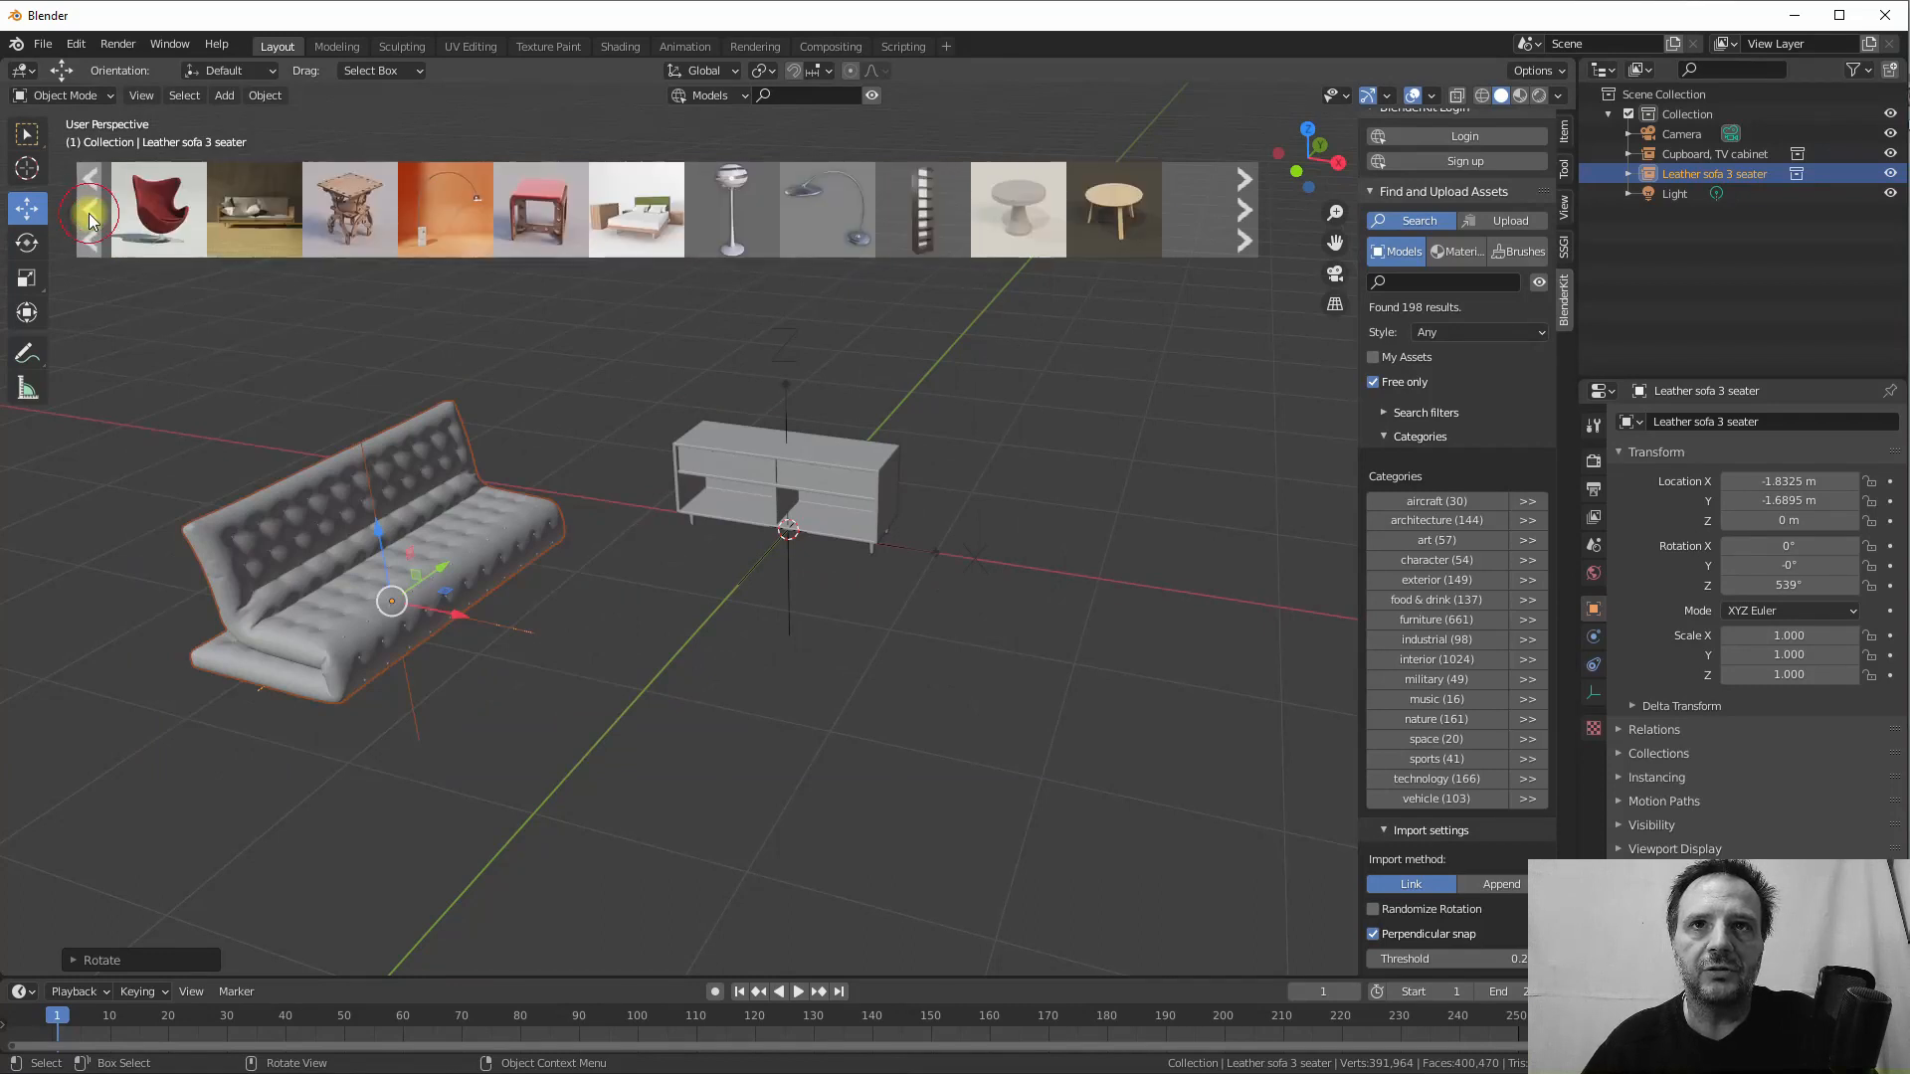
left_click(89, 219)
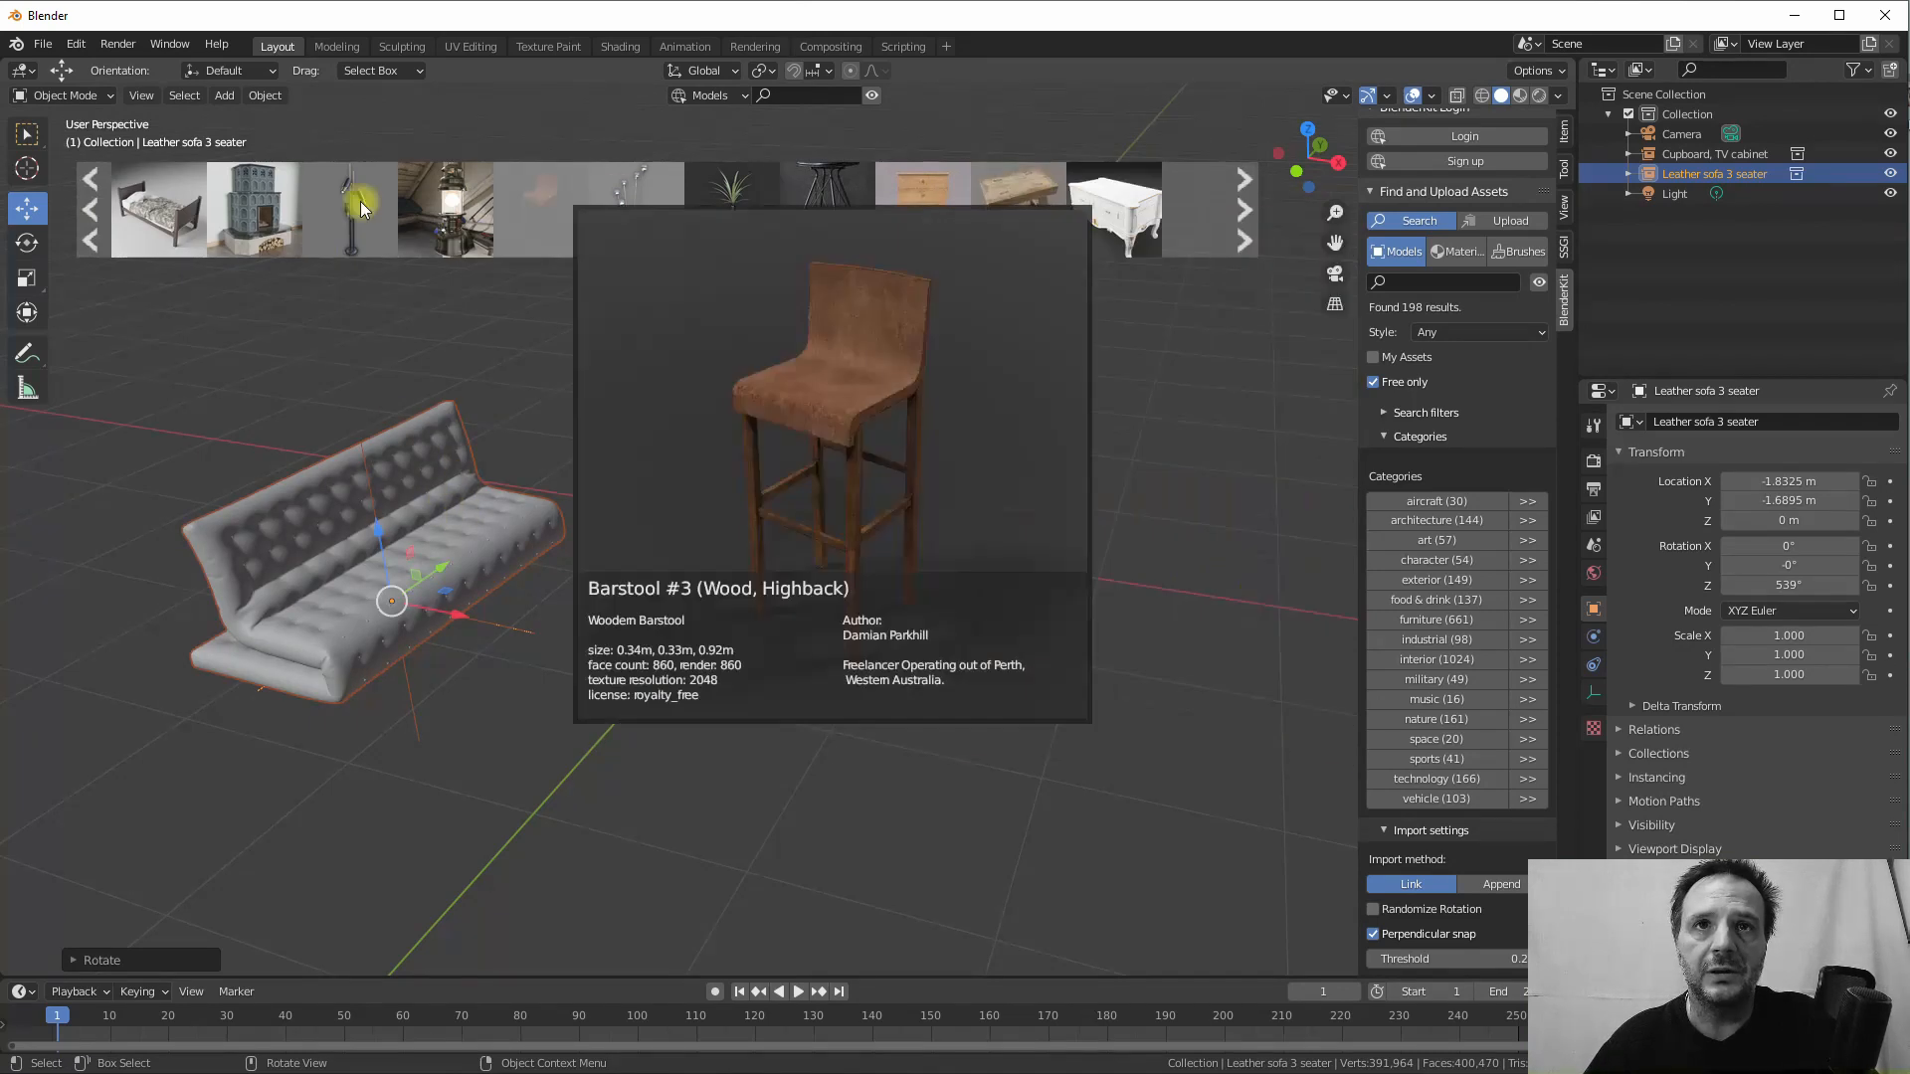
left_click(90, 211)
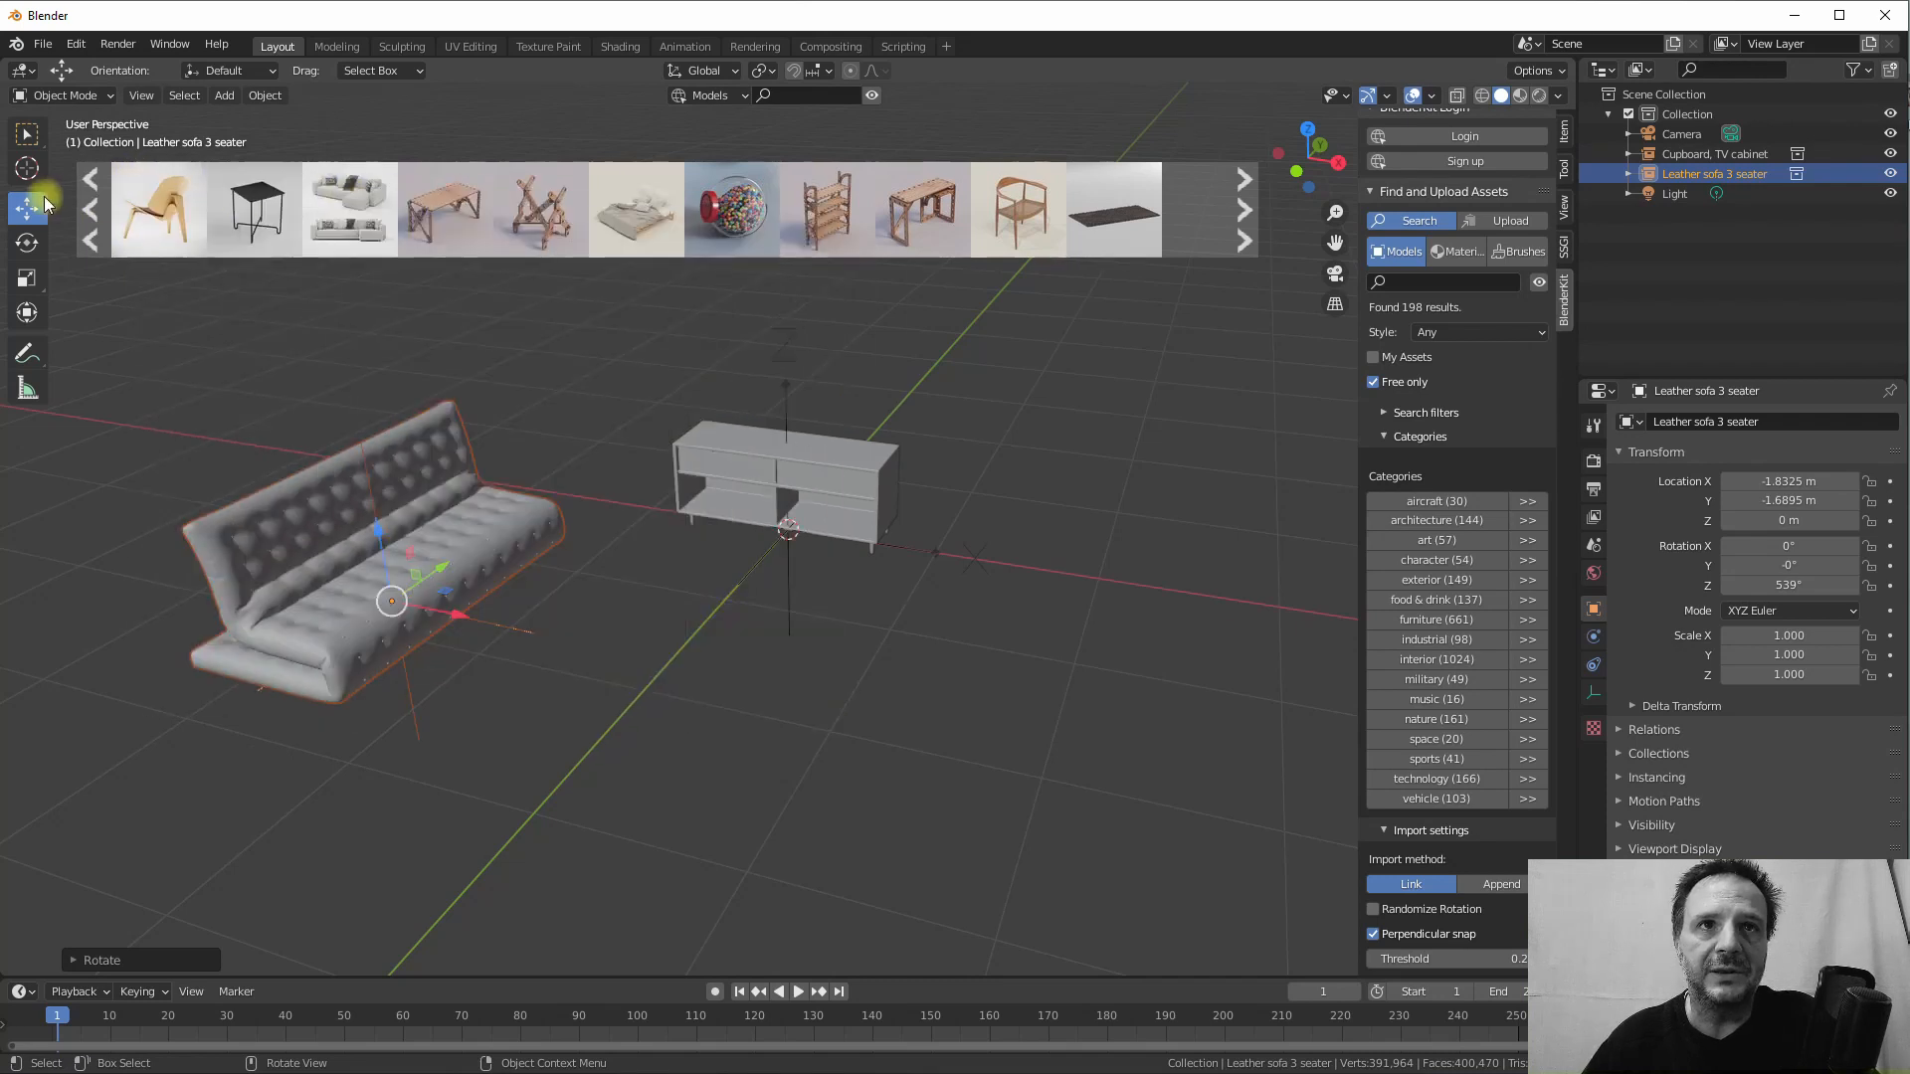
left_click(94, 206)
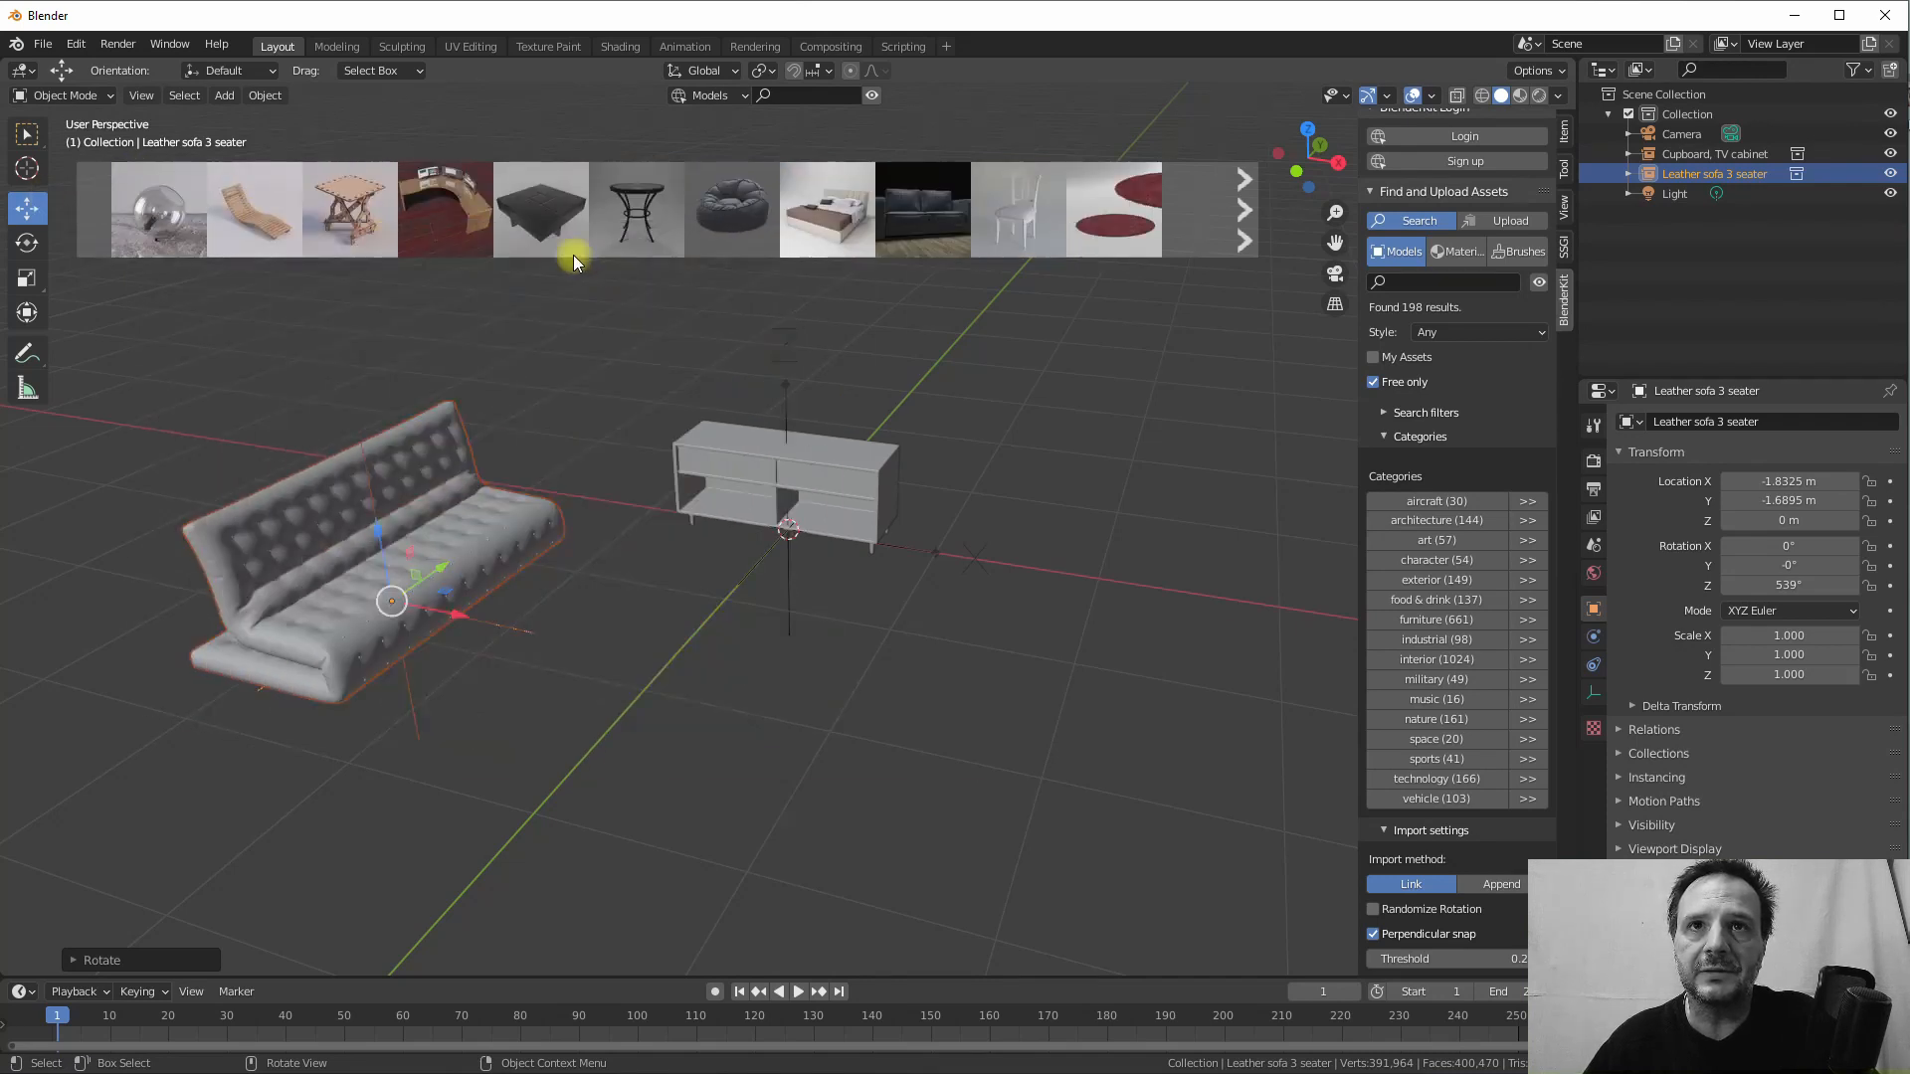
mouse_move(547, 242)
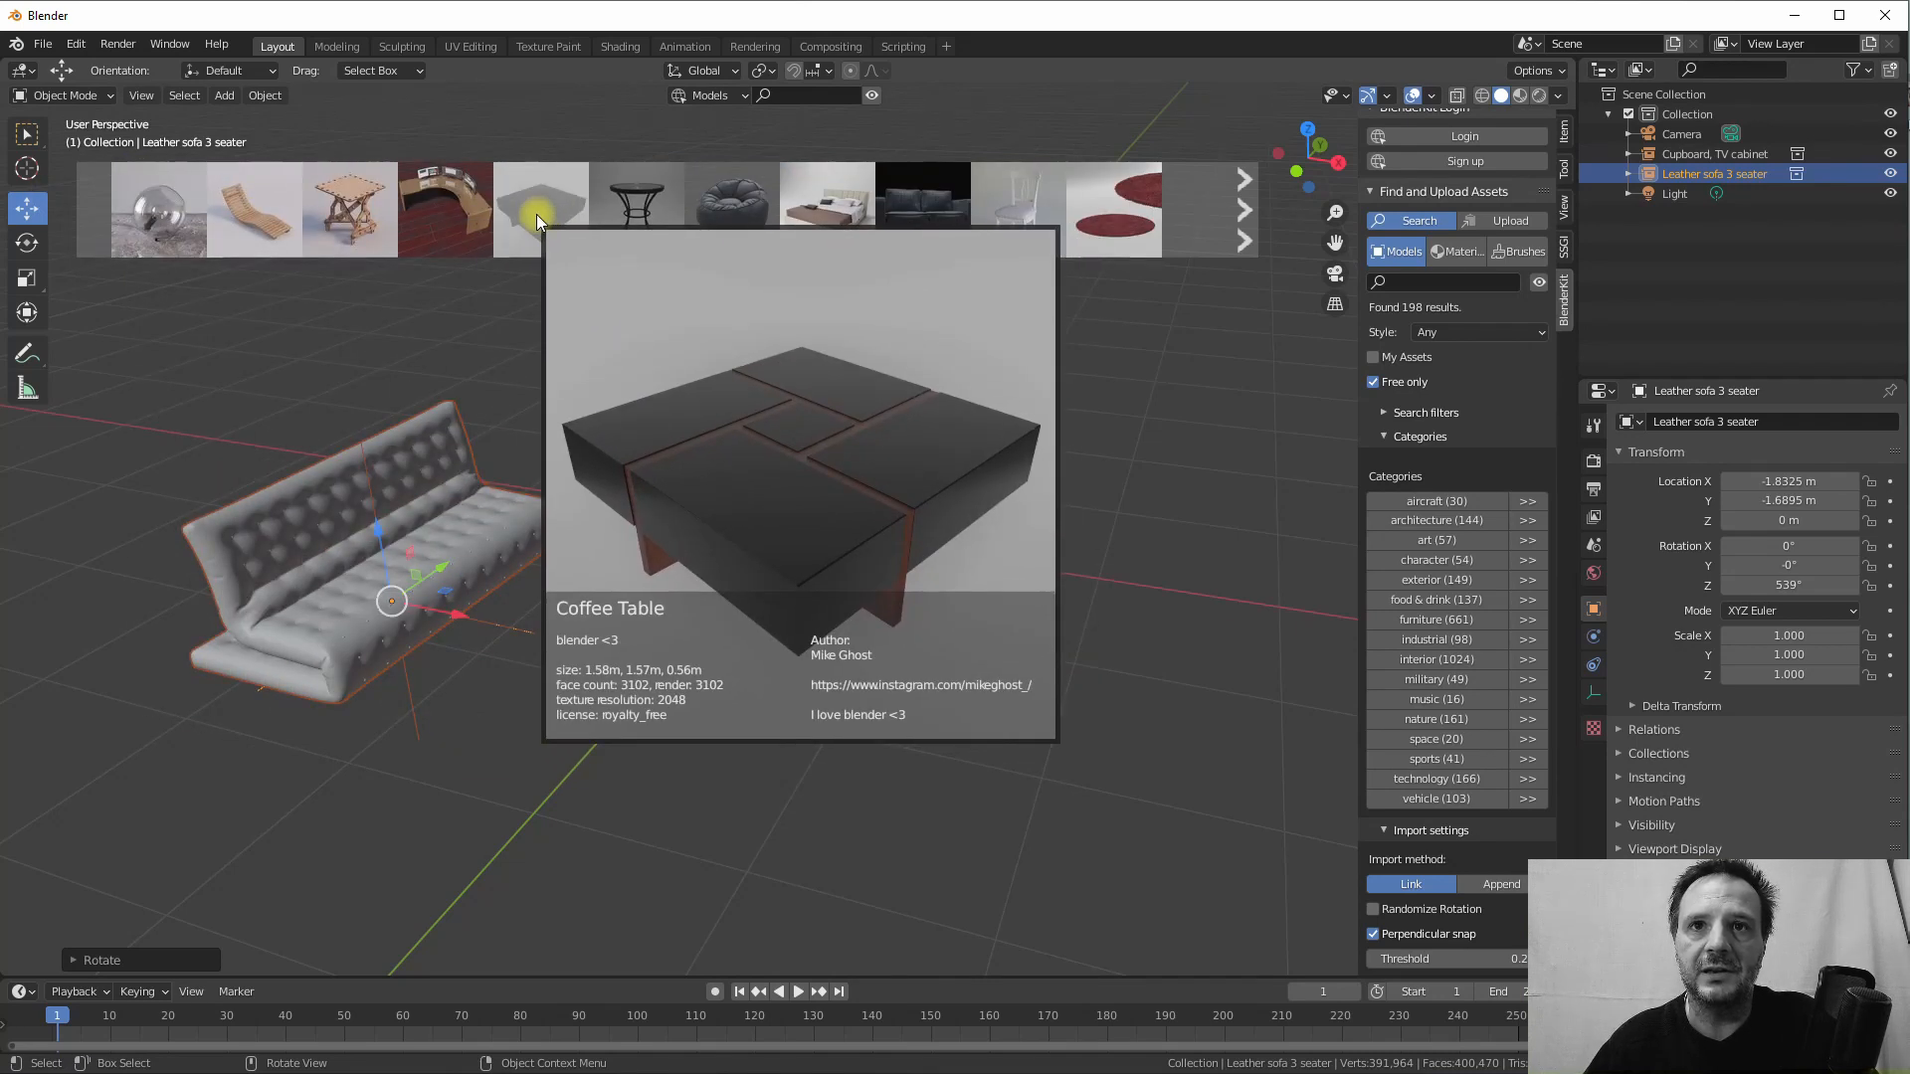
left_click_drag(535, 213, 726, 629)
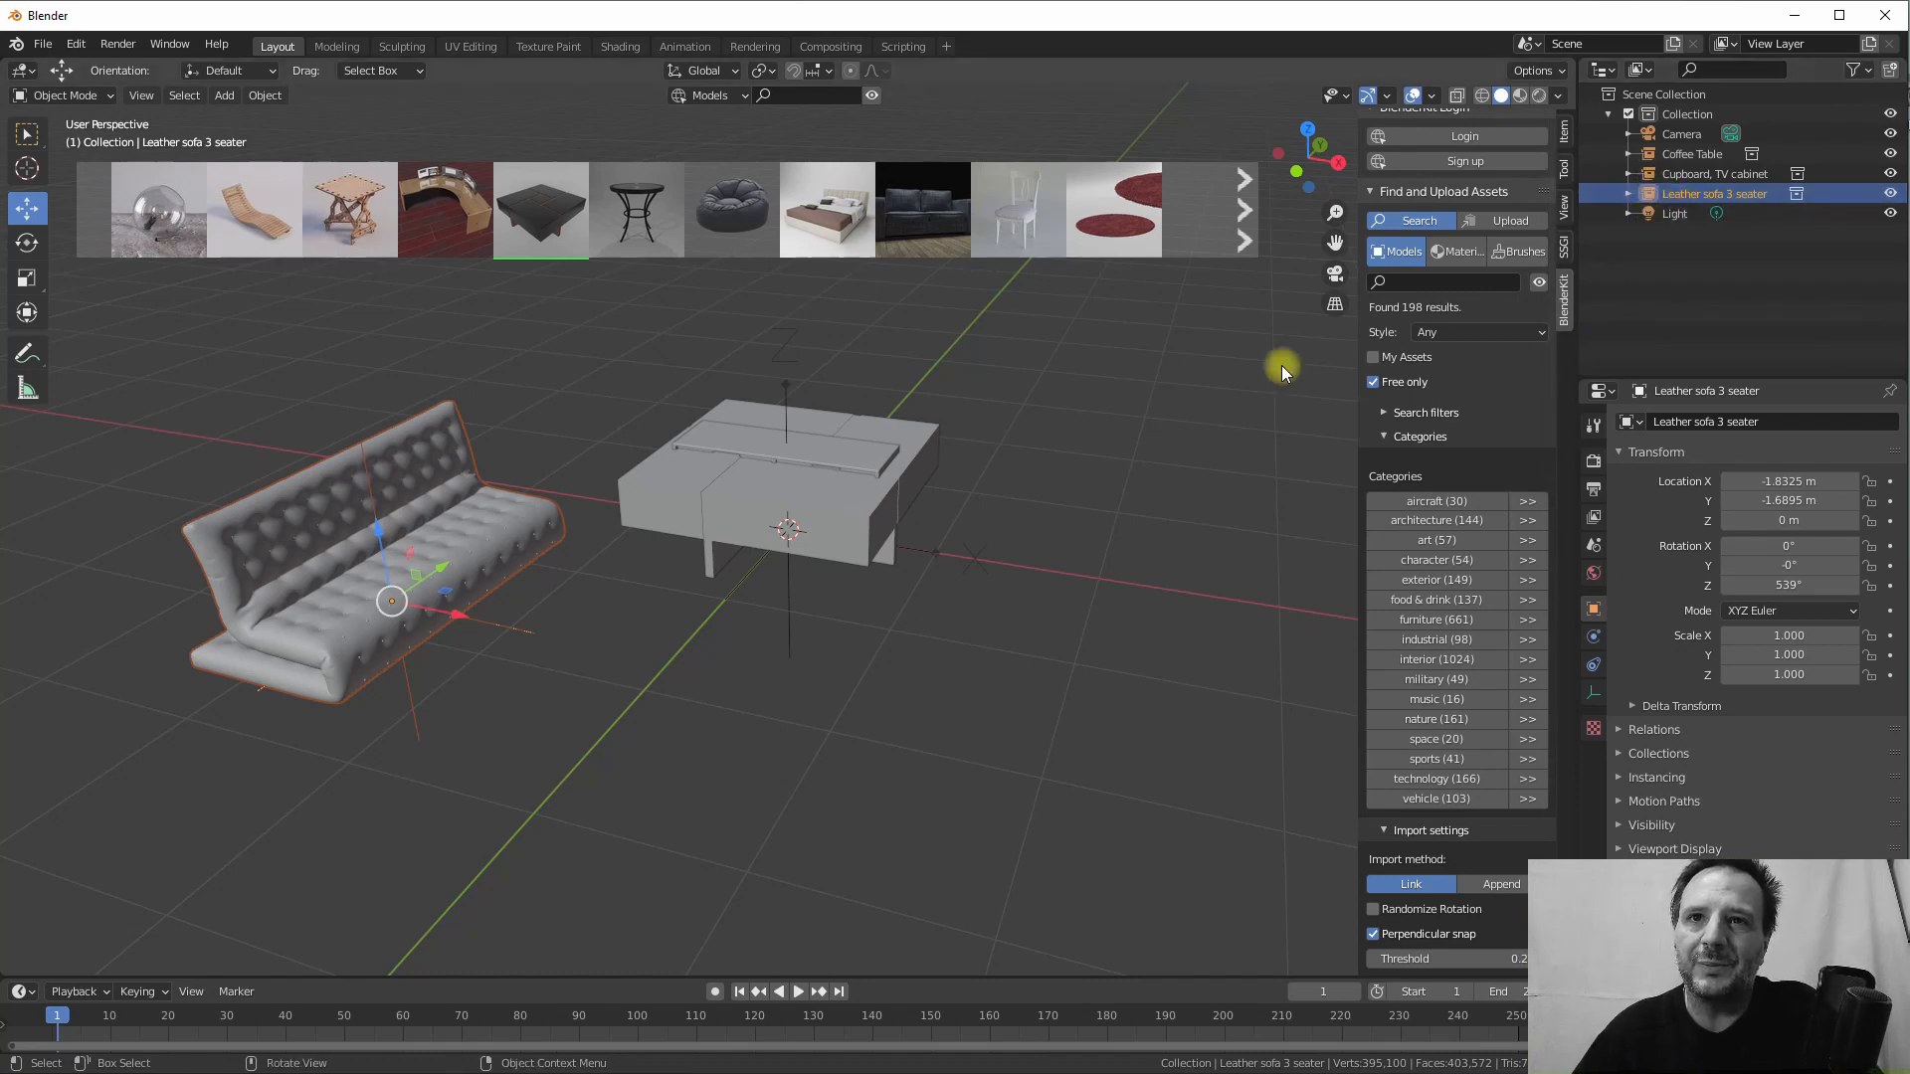
Move the coffee table along Y to about -1.64 m and scale it uniformly to about 0.62
left_click(793, 593)
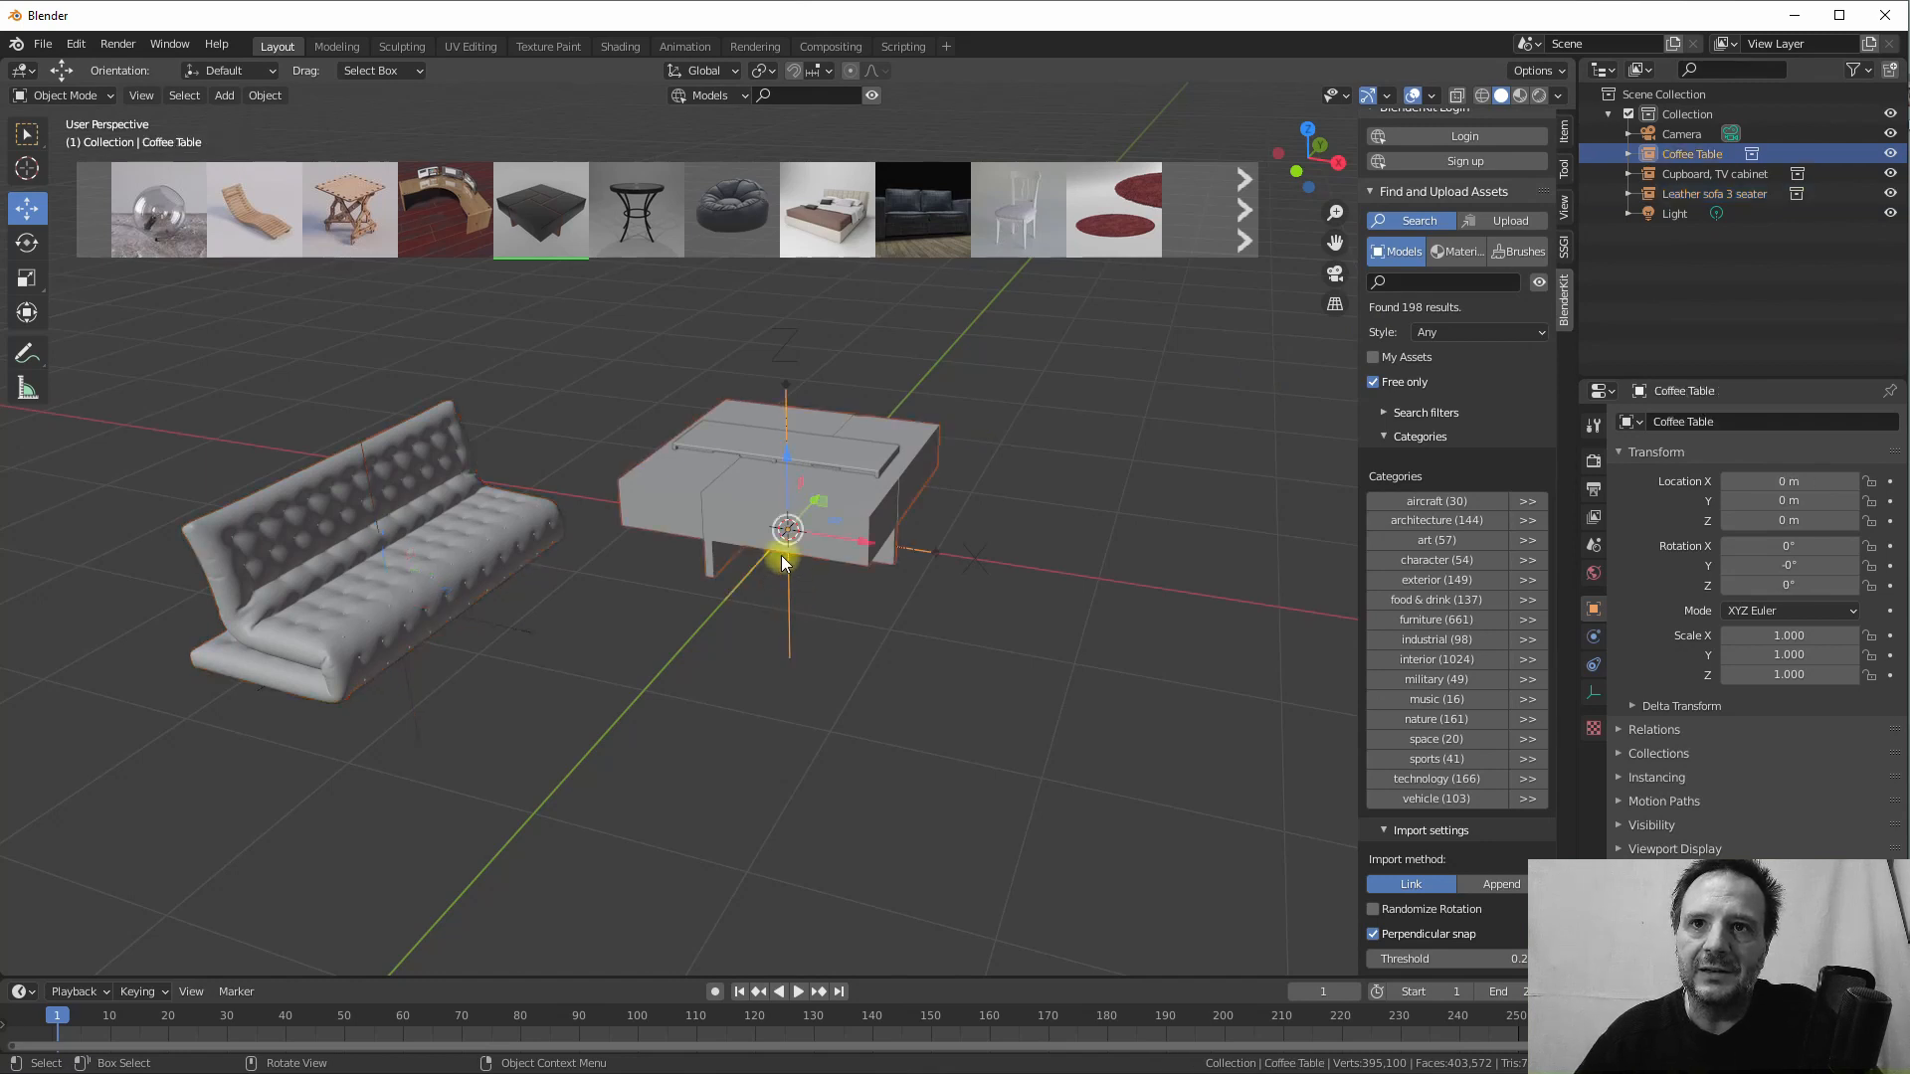
left_click_drag(809, 506, 687, 622)
mouse_move(802, 621)
middle_mouse_down()
mouse_move(796, 599)
mouse_move(814, 599)
middle_mouse_up()
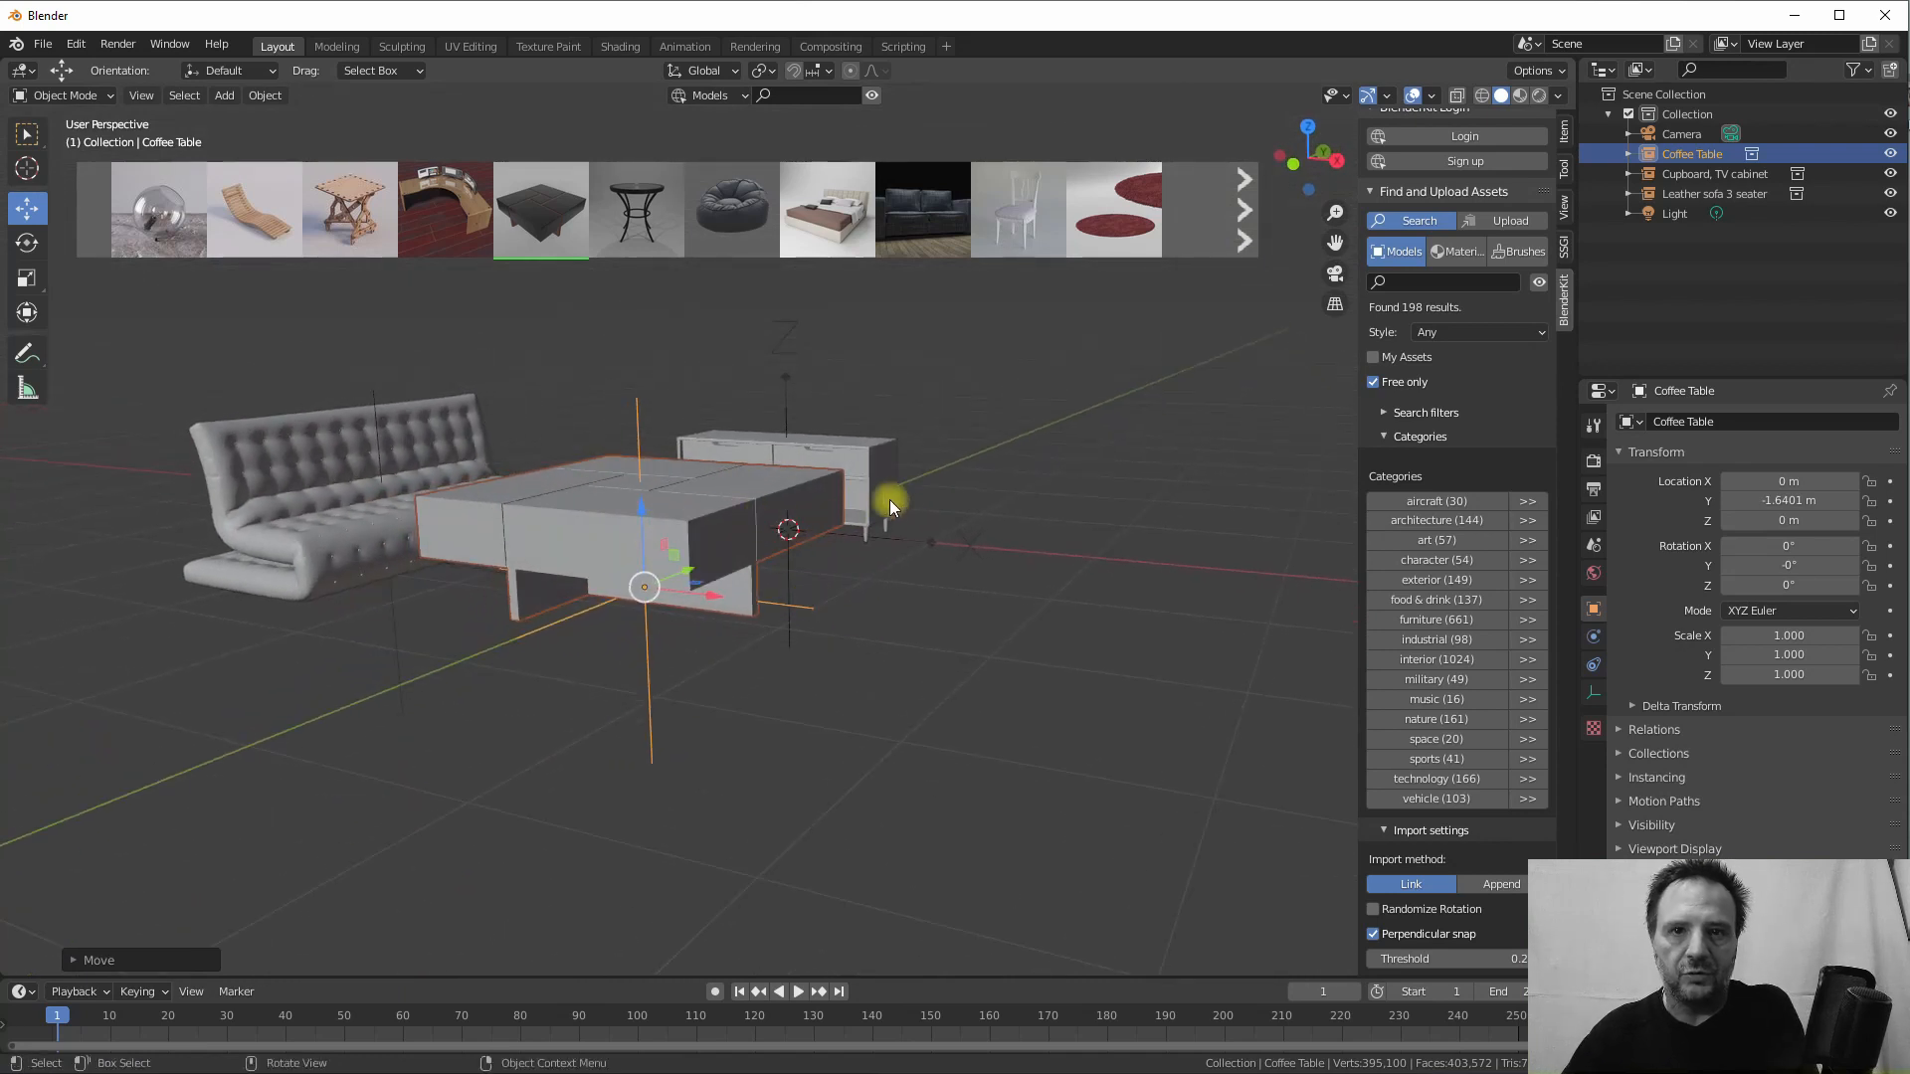
key("s")
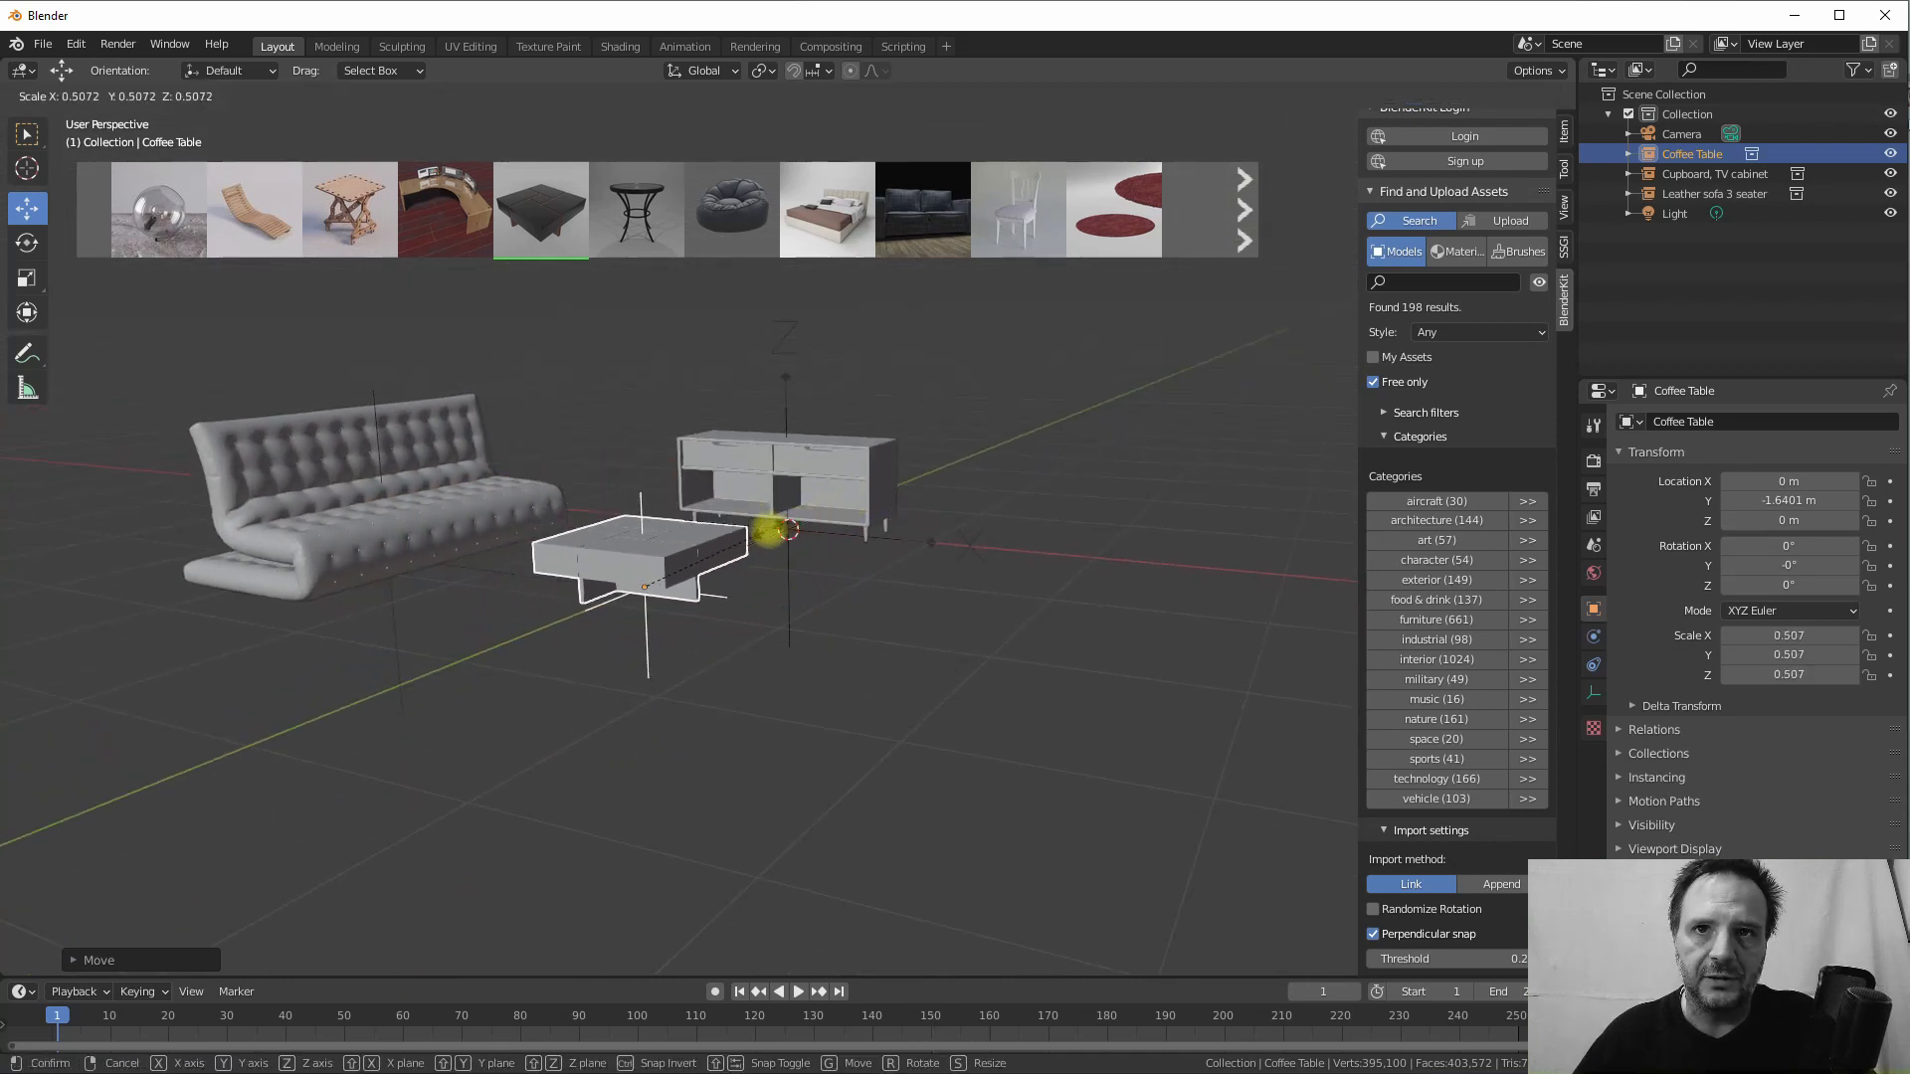
left_click(791, 530)
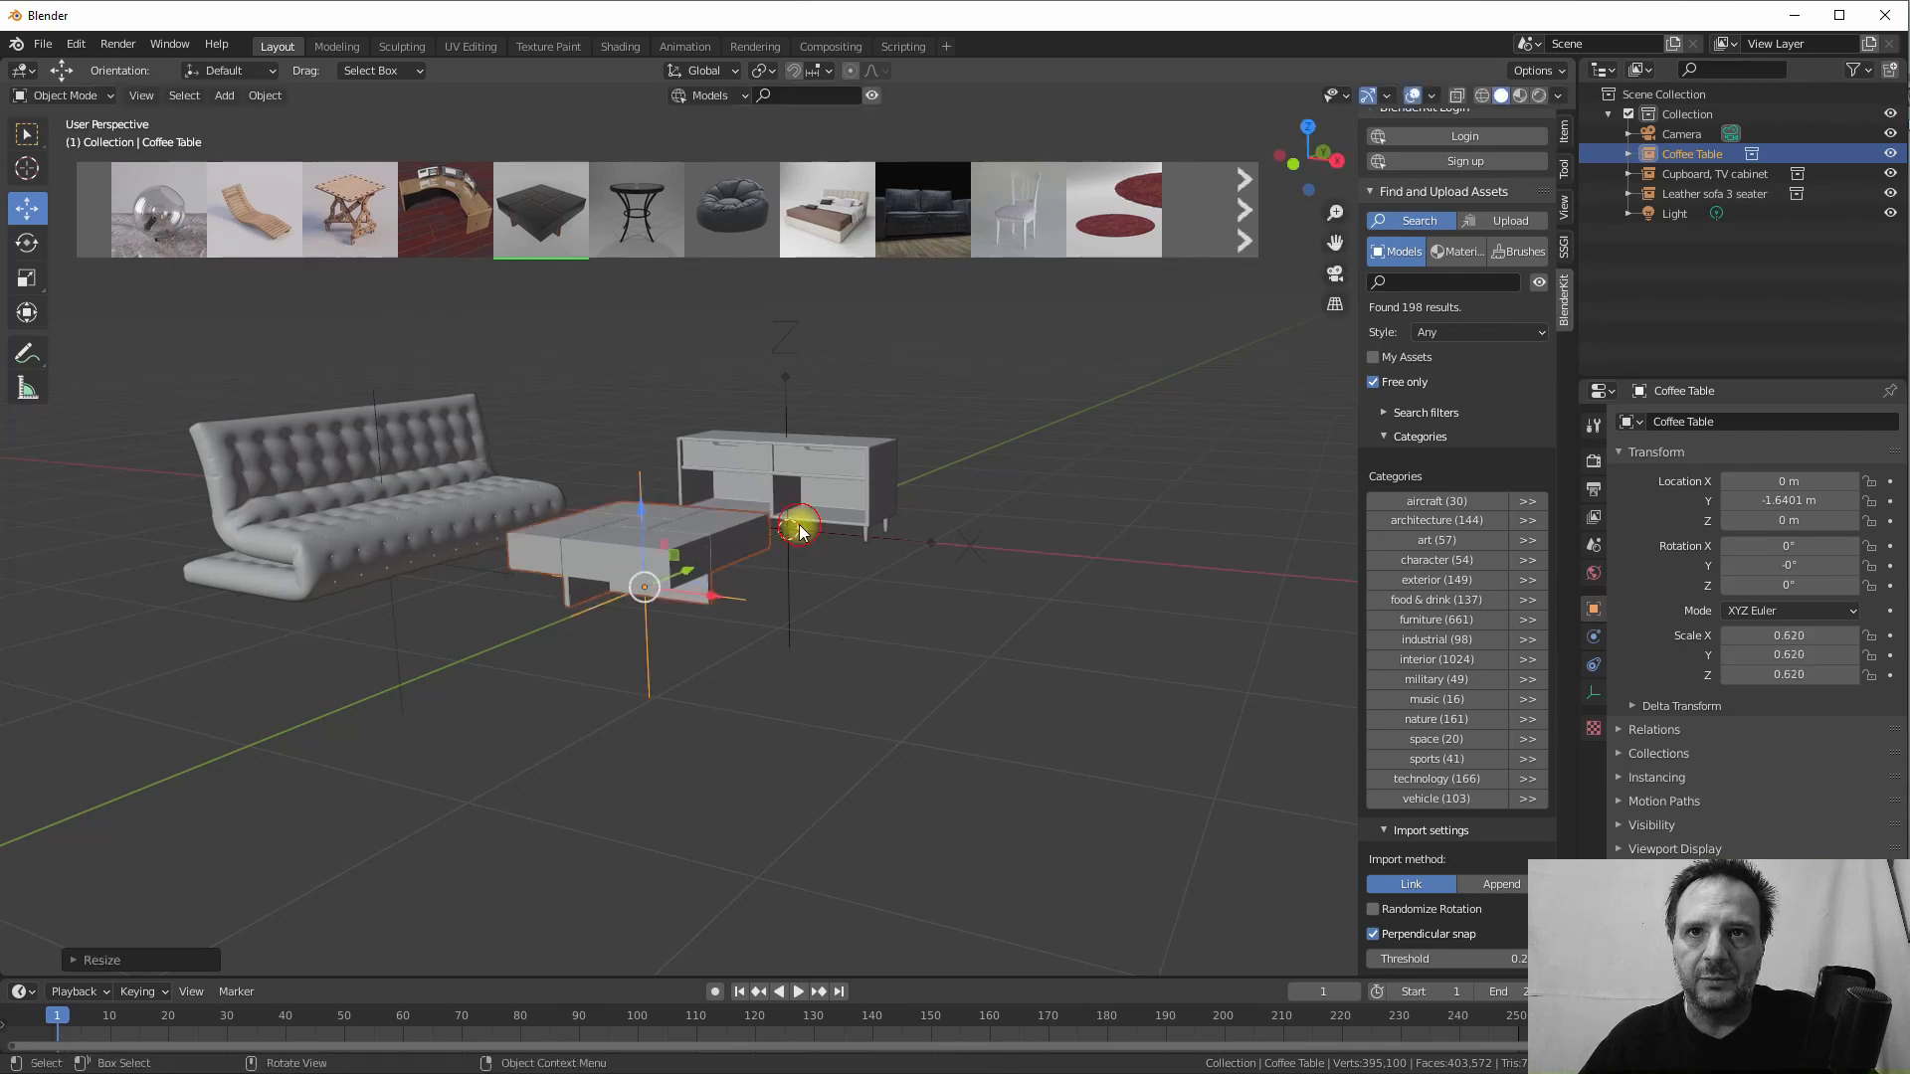
mouse_move(793, 528)
middle_mouse_down()
mouse_move(690, 539)
mouse_move(786, 537)
middle_mouse_up()
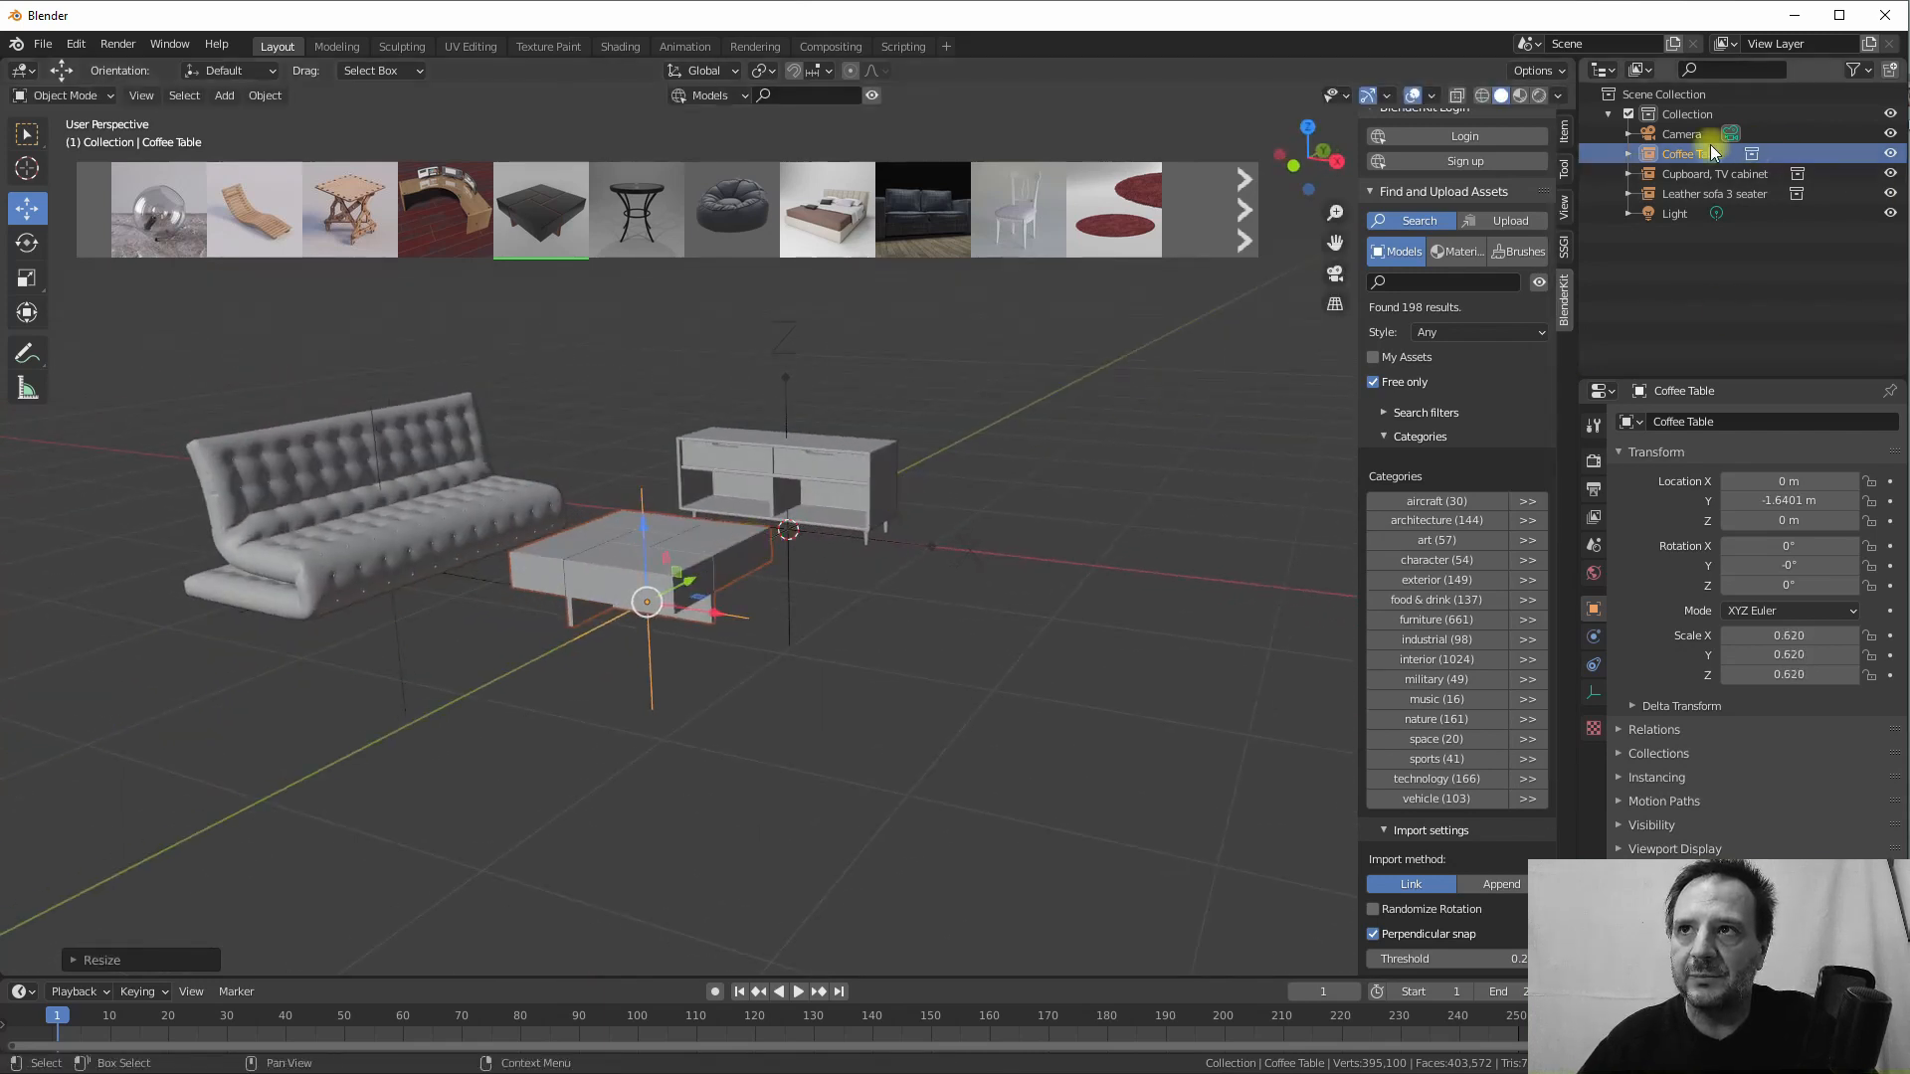
Expand the Coffee Table entry in the Outliner and examine its linked contents and the model in the scene
left_click(1626, 155)
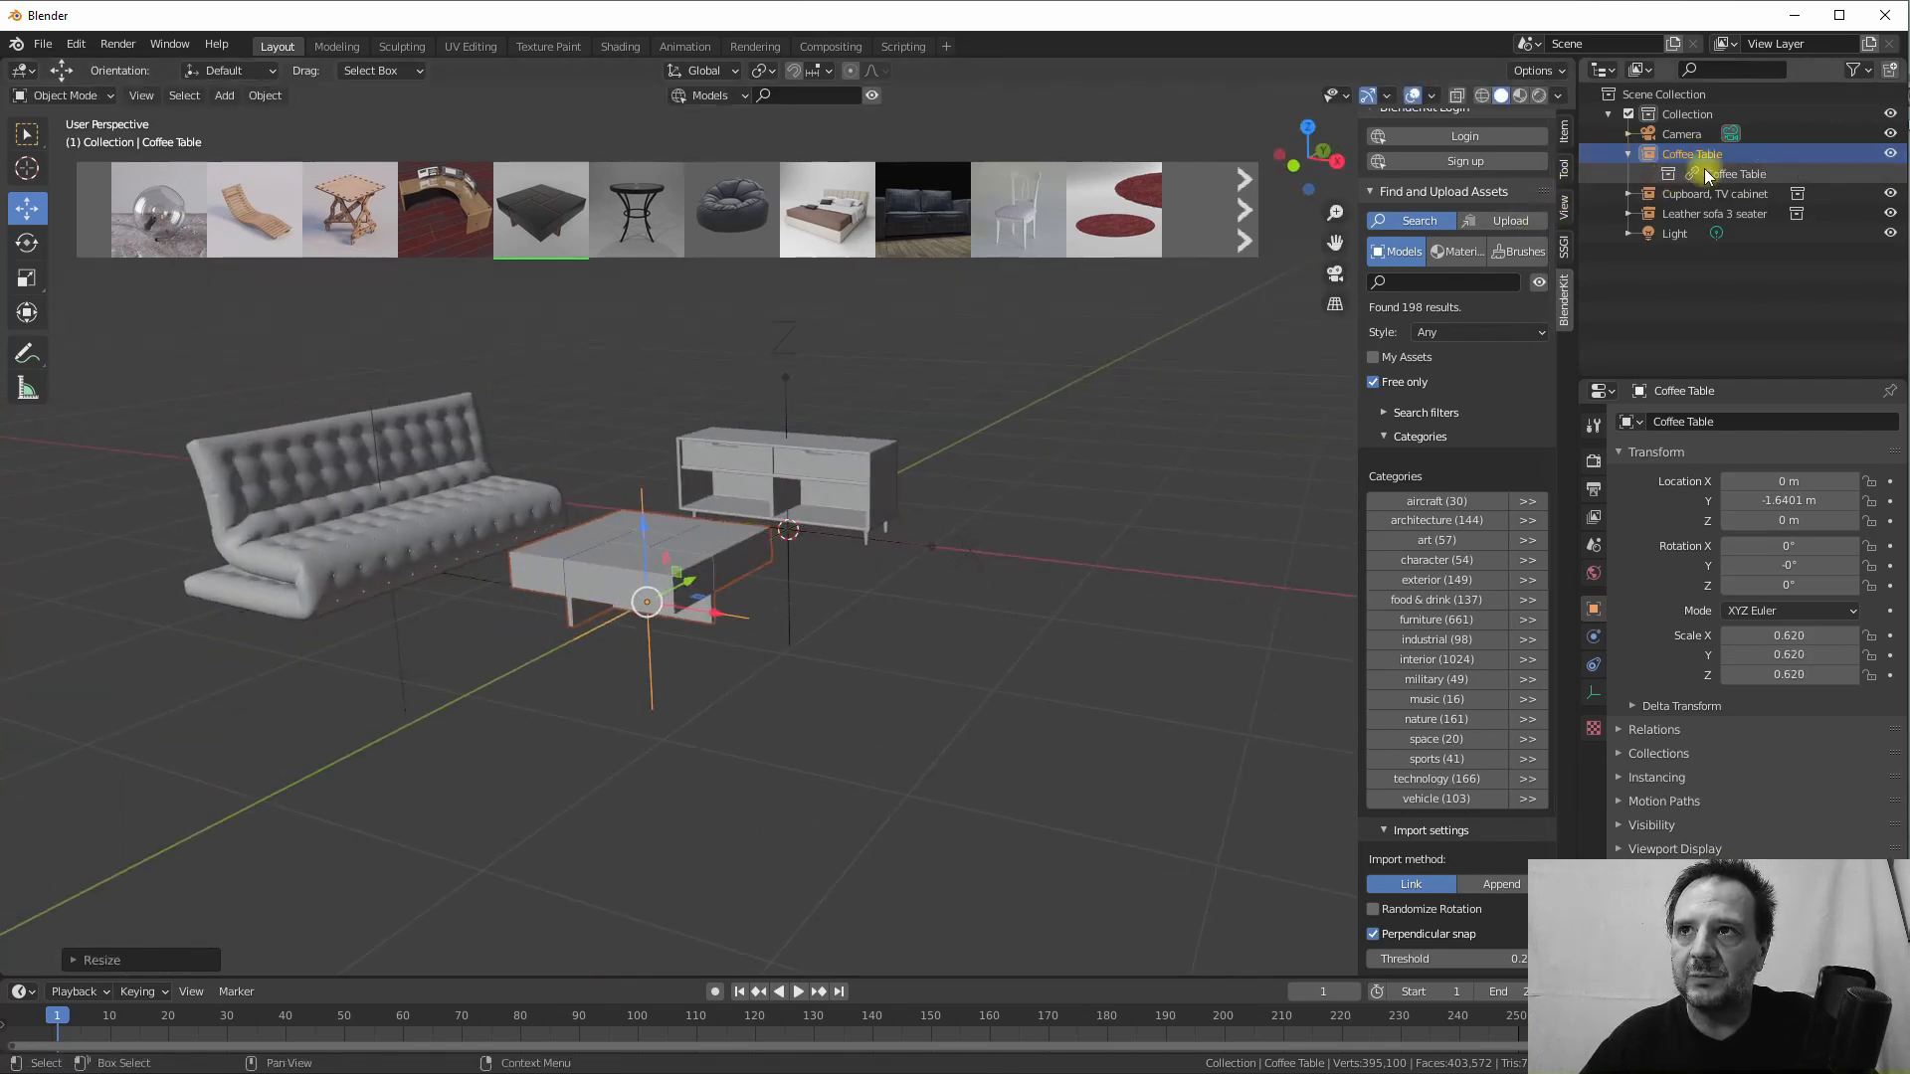
middle_click_drag(662, 551, 725, 456)
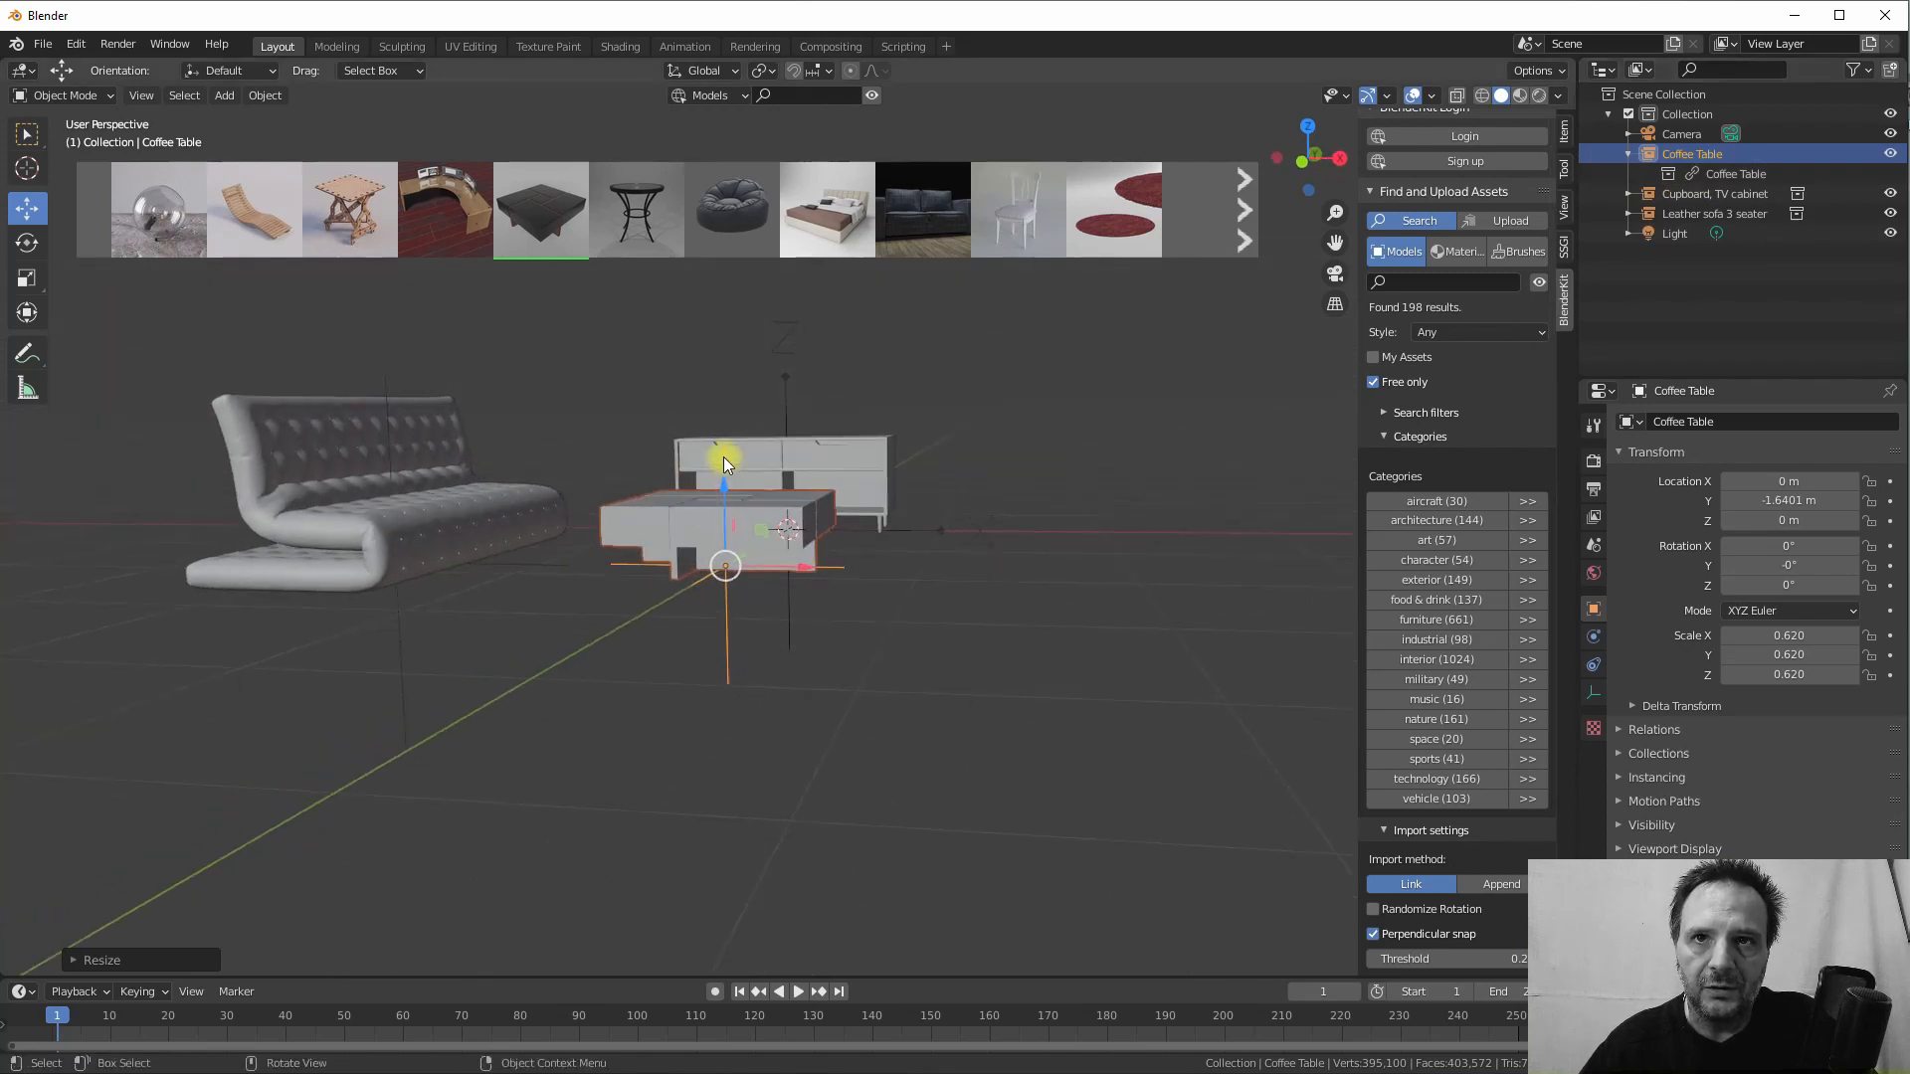
Examine the arrangement of the sofa, coffee table and TV cabinet from several angles, and show the coffee table's transform properties
mouse_move(716, 569)
middle_mouse_down()
mouse_move(734, 617)
mouse_move(649, 570)
mouse_move(694, 559)
mouse_move(698, 589)
mouse_move(728, 584)
middle_mouse_up()
scroll(666, 621, "up", 3)
scroll(697, 588, "down", 2)
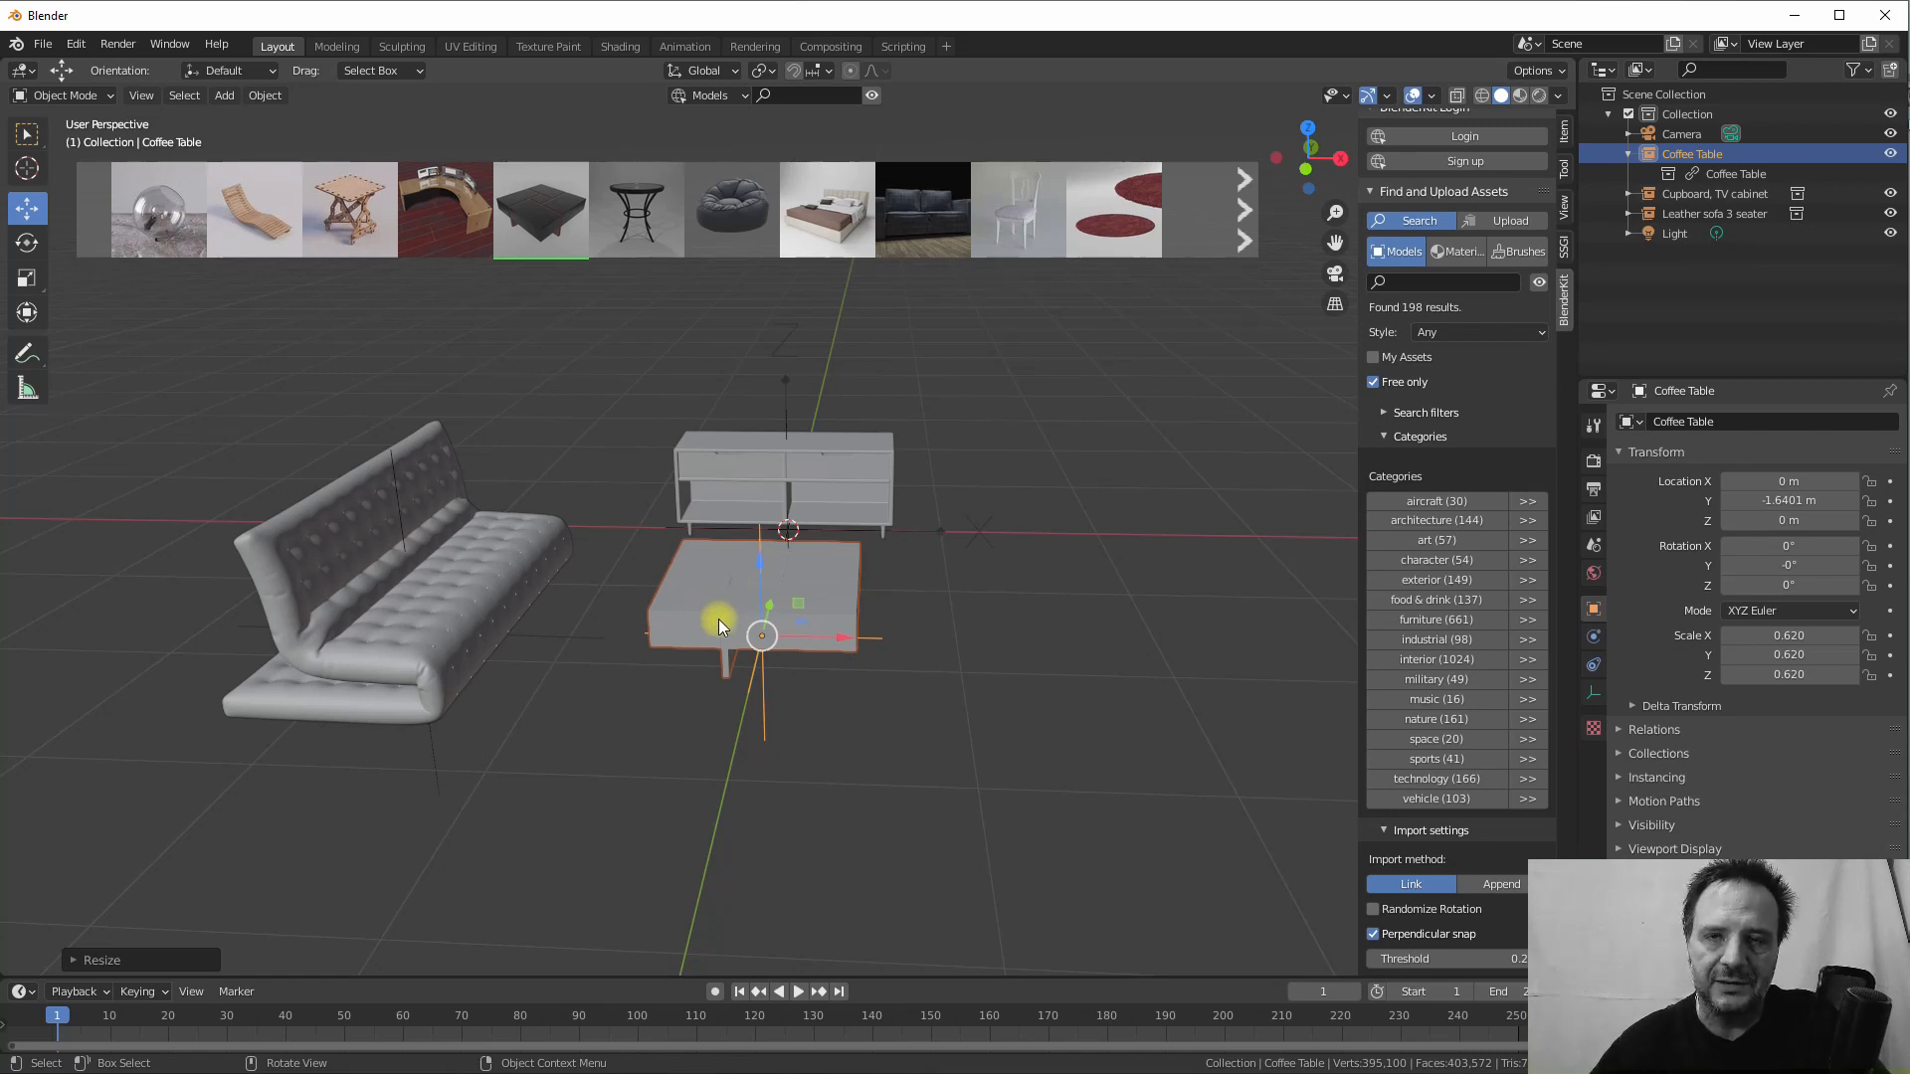
mouse_move(895, 666)
middle_mouse_down()
mouse_move(847, 666)
mouse_move(868, 664)
middle_mouse_up()
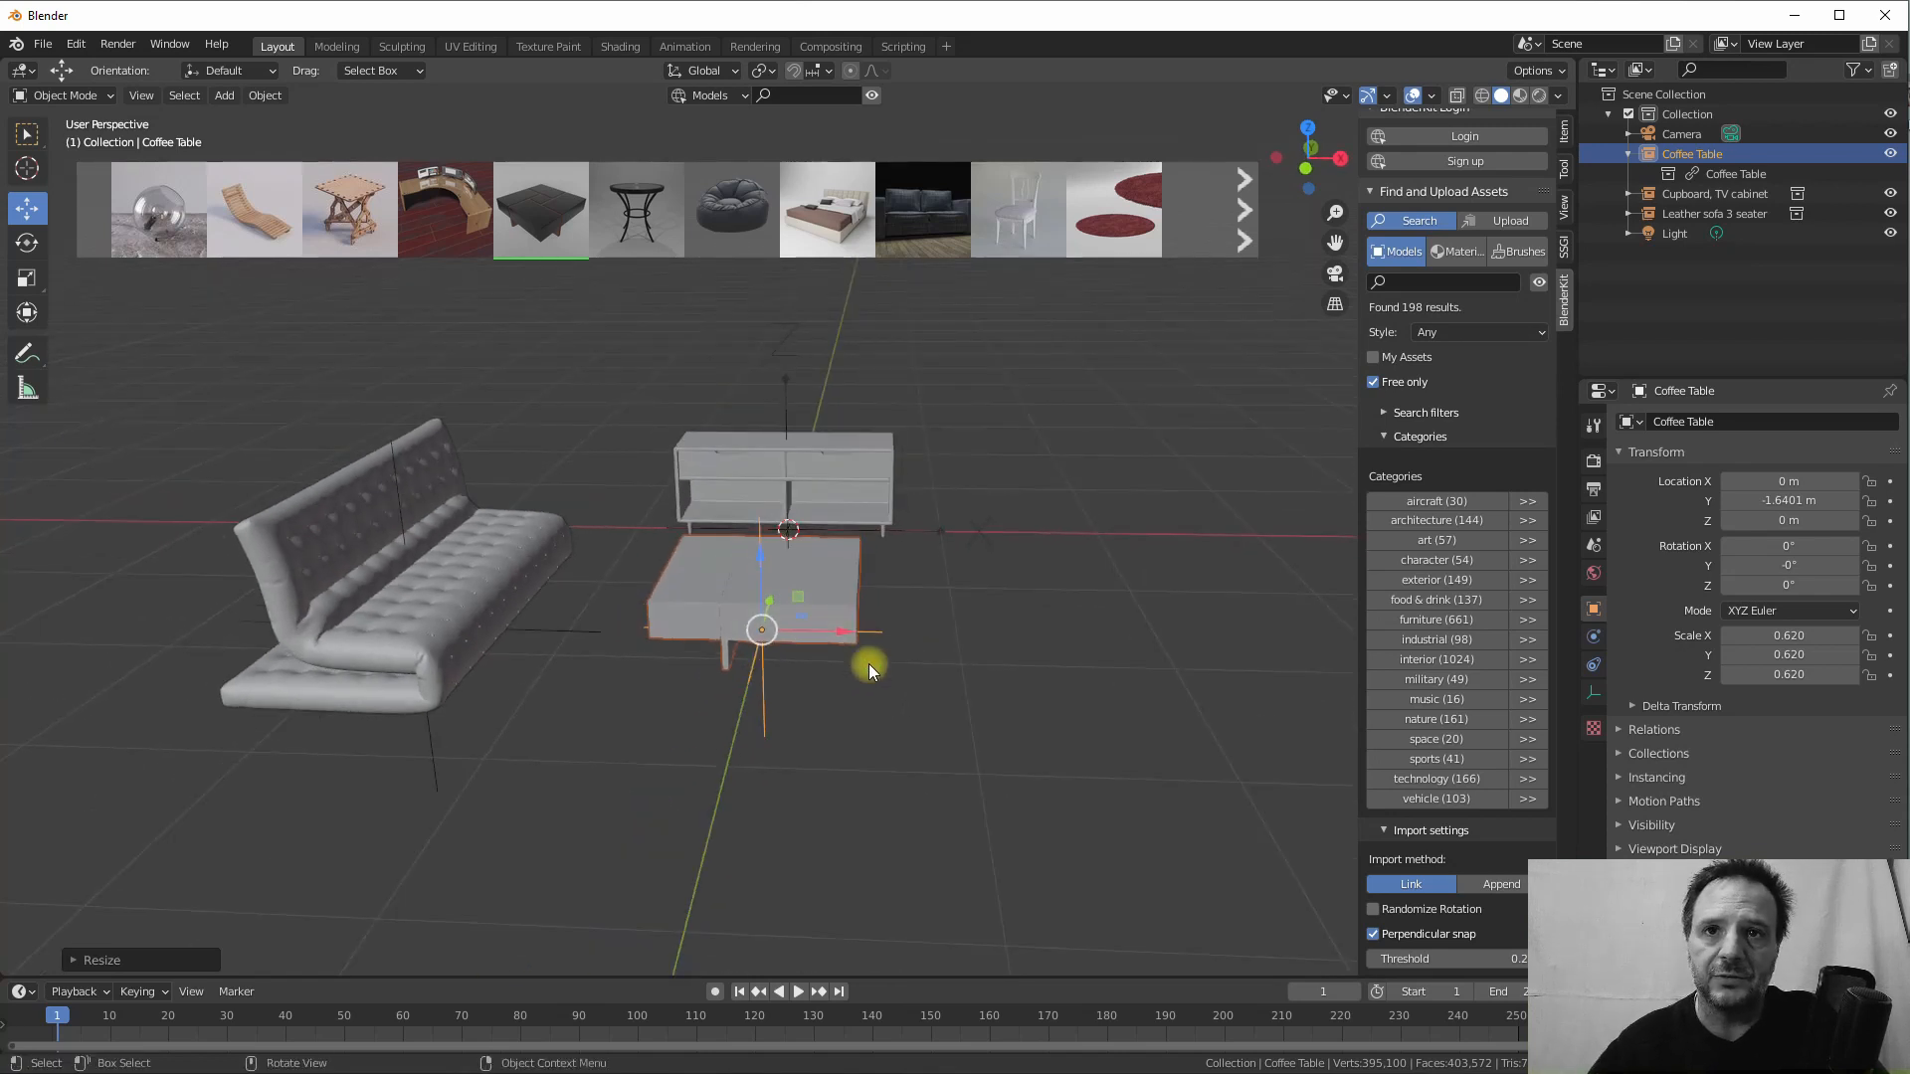
mouse_move(820, 654)
middle_mouse_down()
mouse_move(749, 635)
mouse_move(797, 625)
middle_mouse_up()
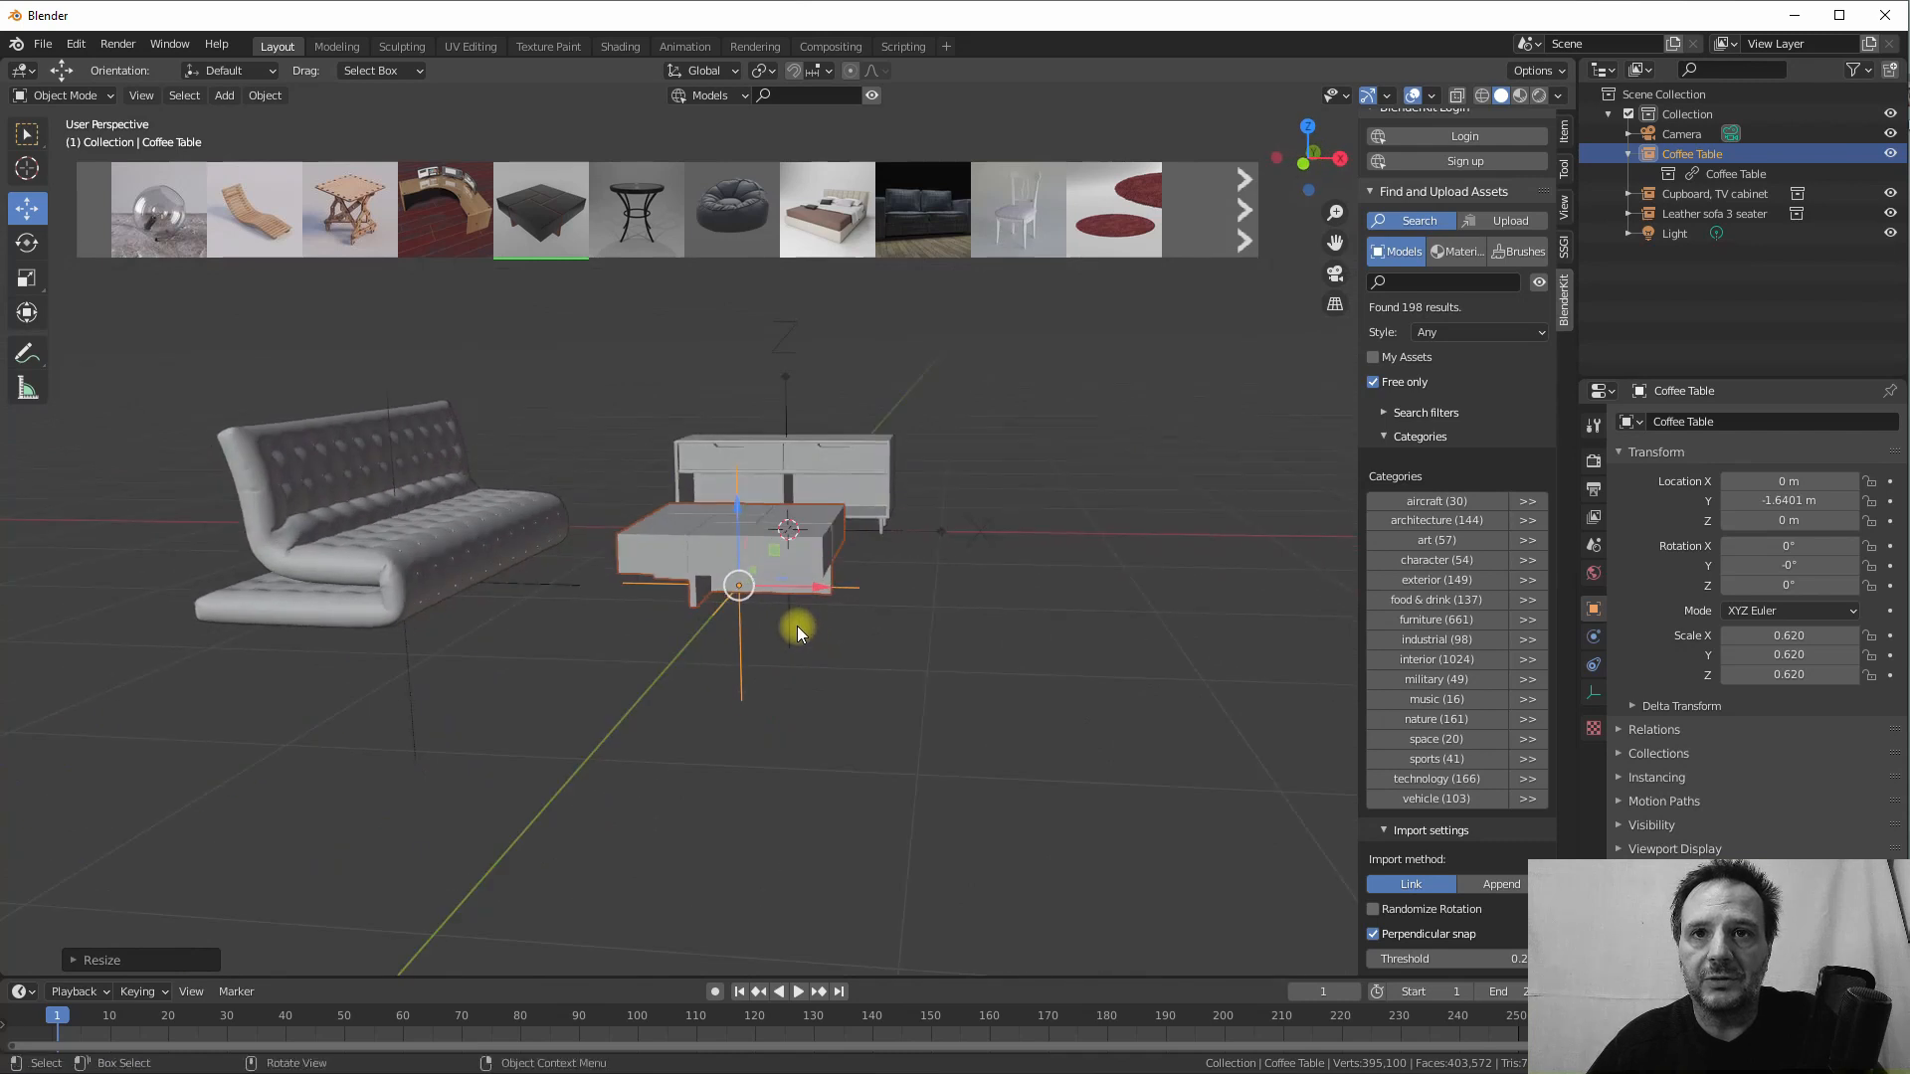
scroll(797, 624, "up", 3)
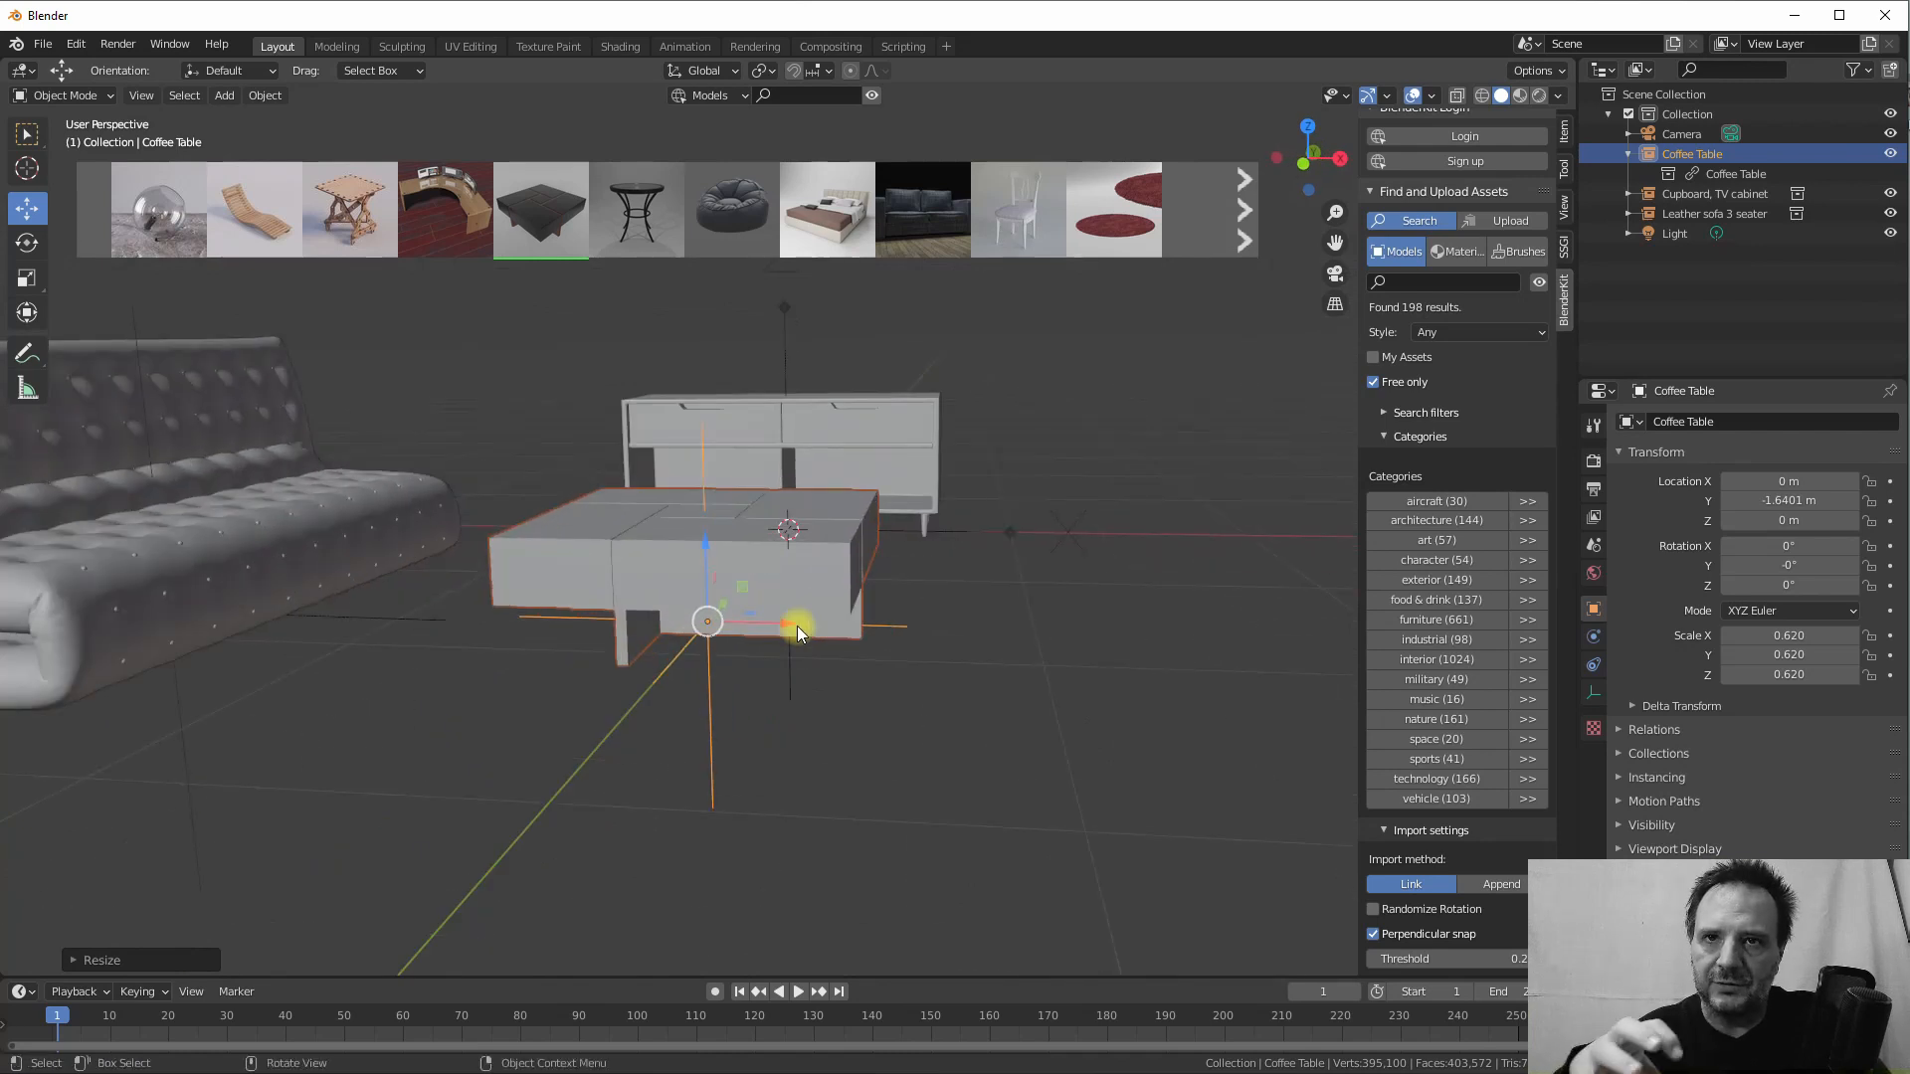
middle_click_drag(797, 625, 836, 659)
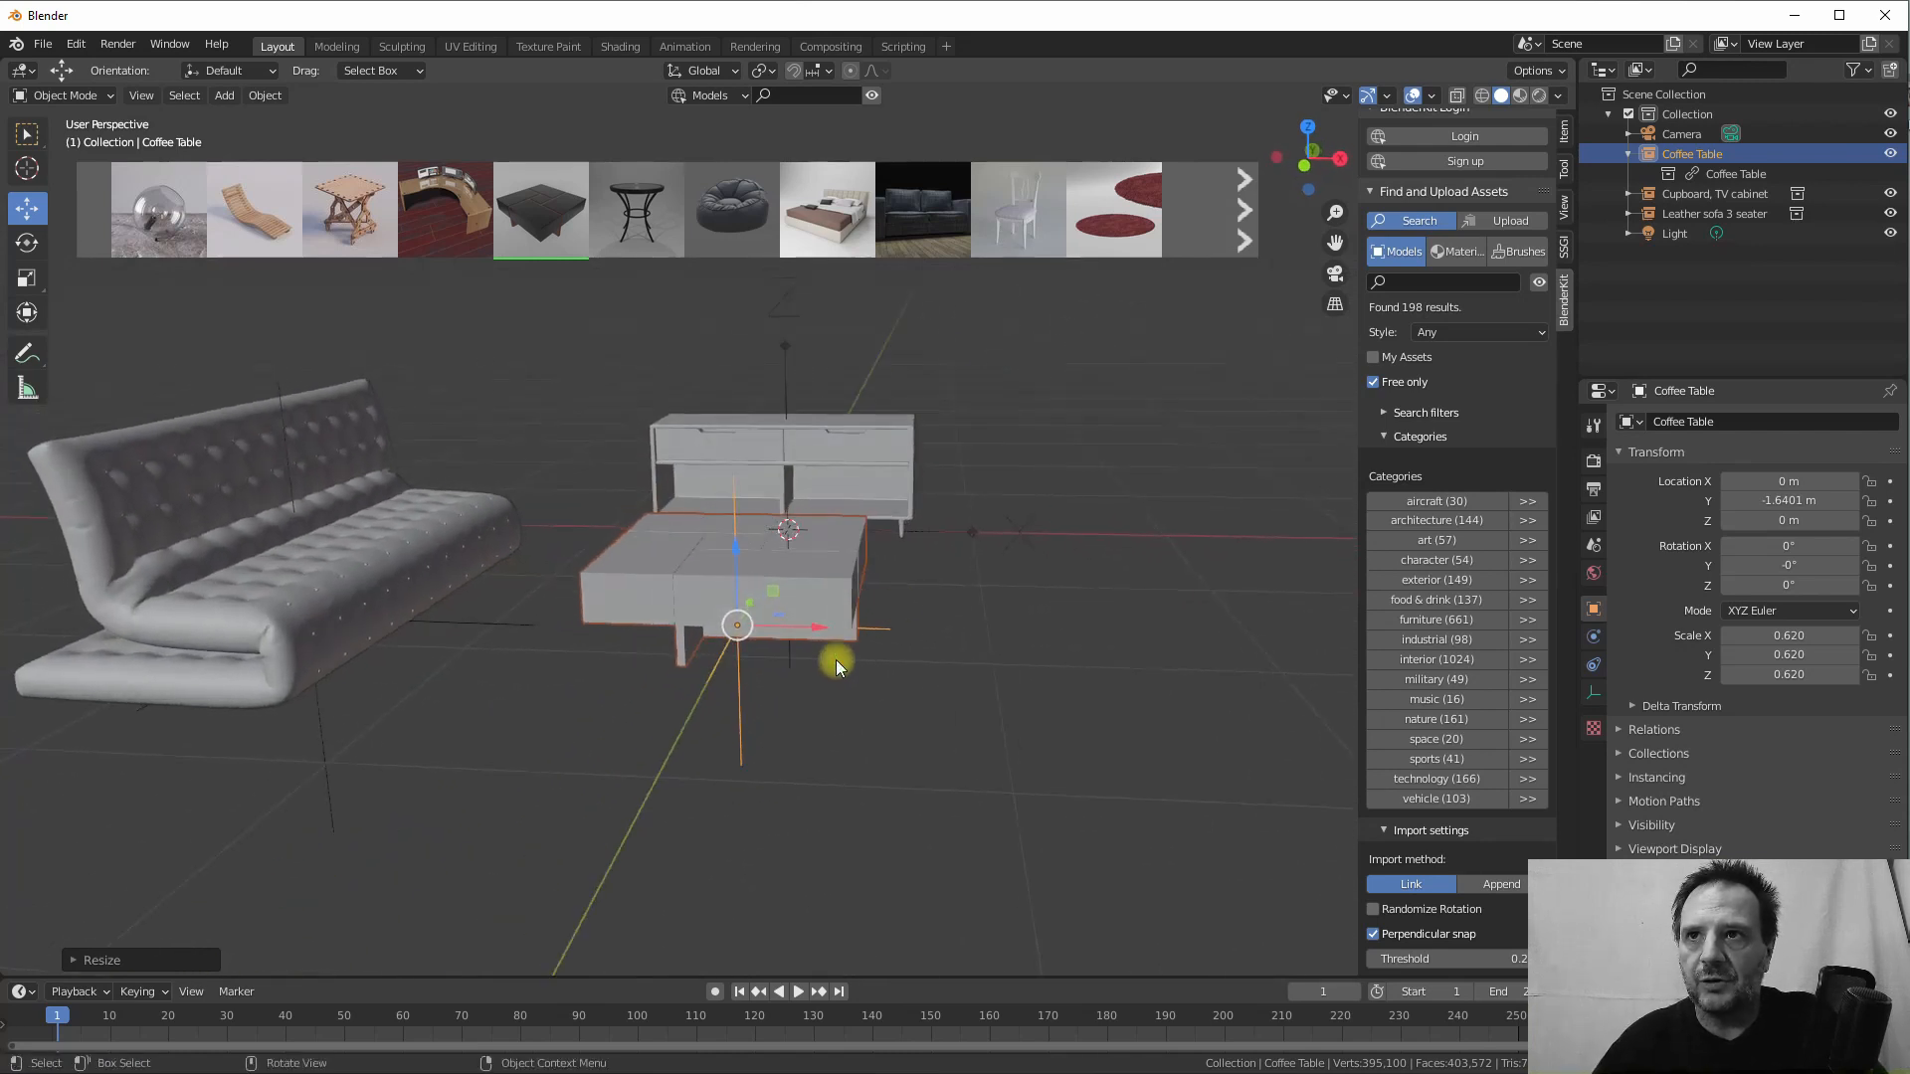
left_click(1563, 130)
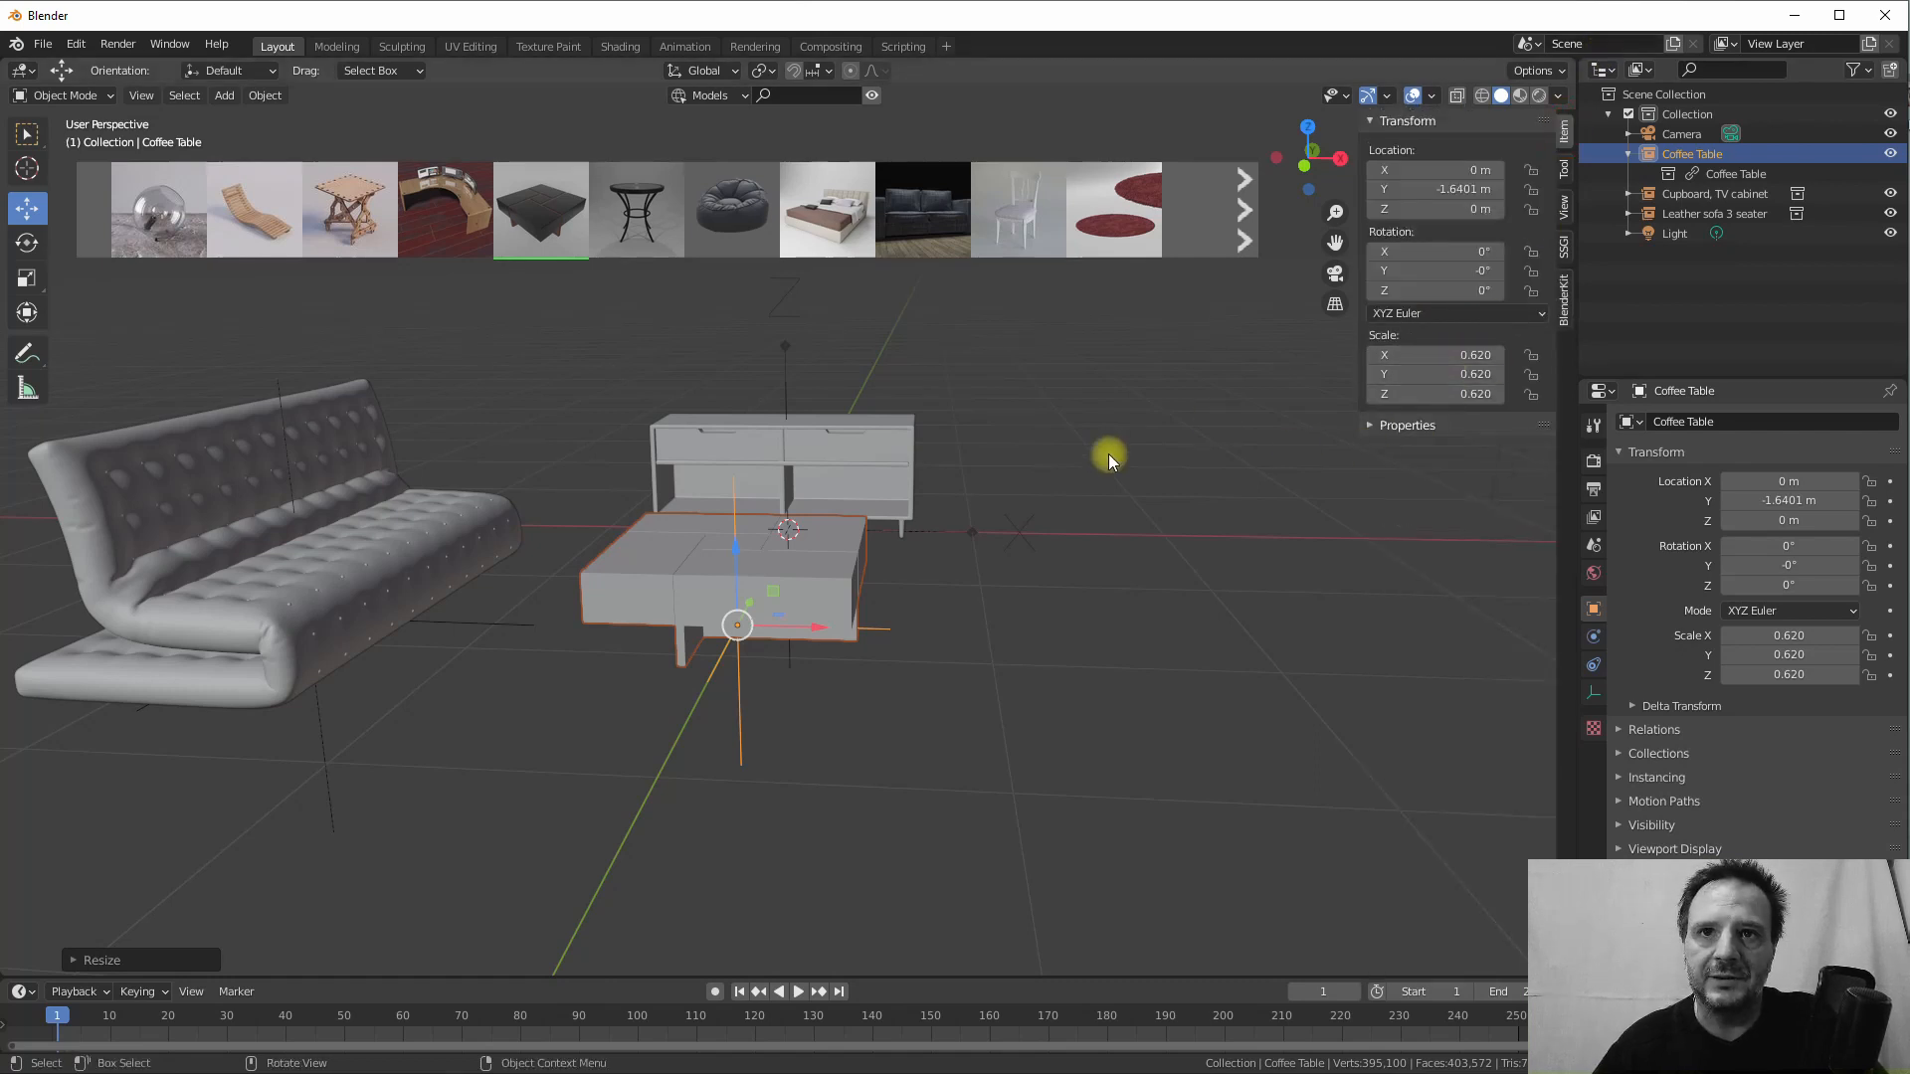
middle_click_drag(1108, 454, 964, 489)
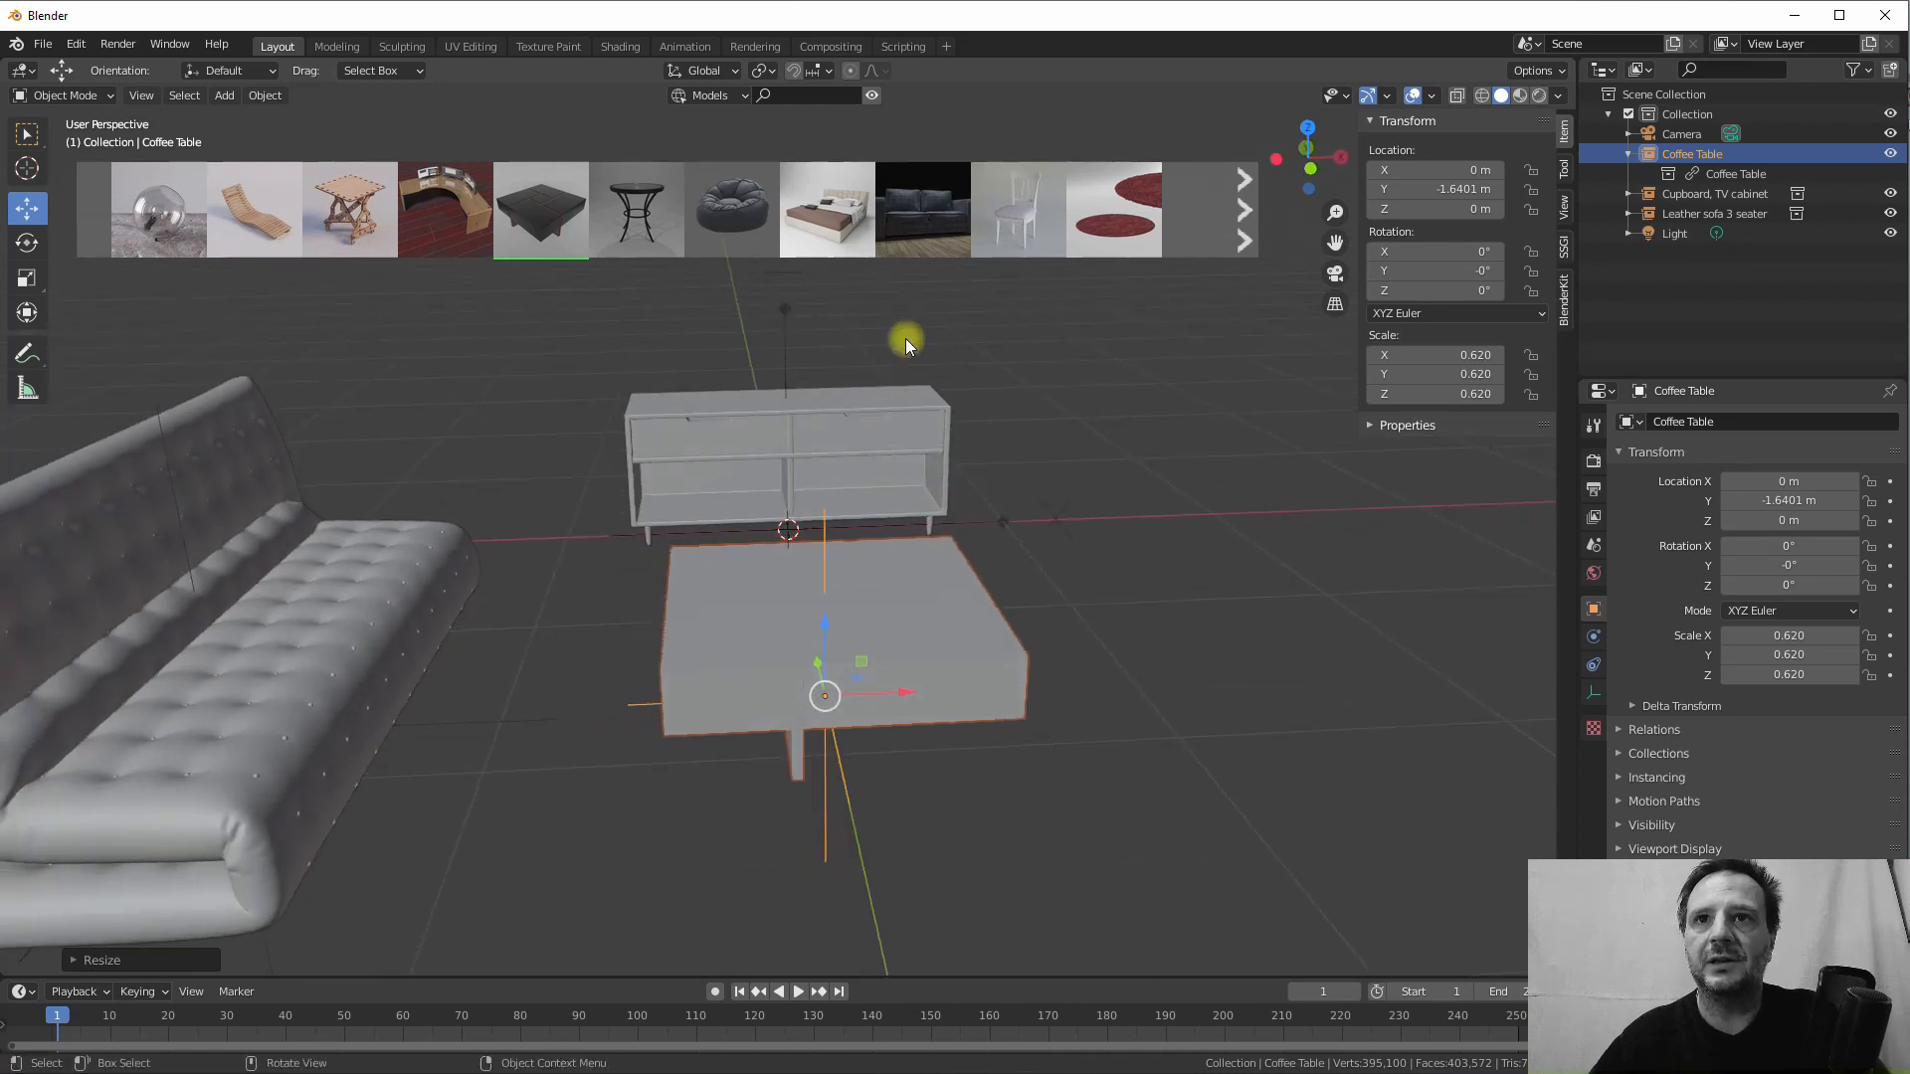
middle_click_drag(839, 364, 928, 512)
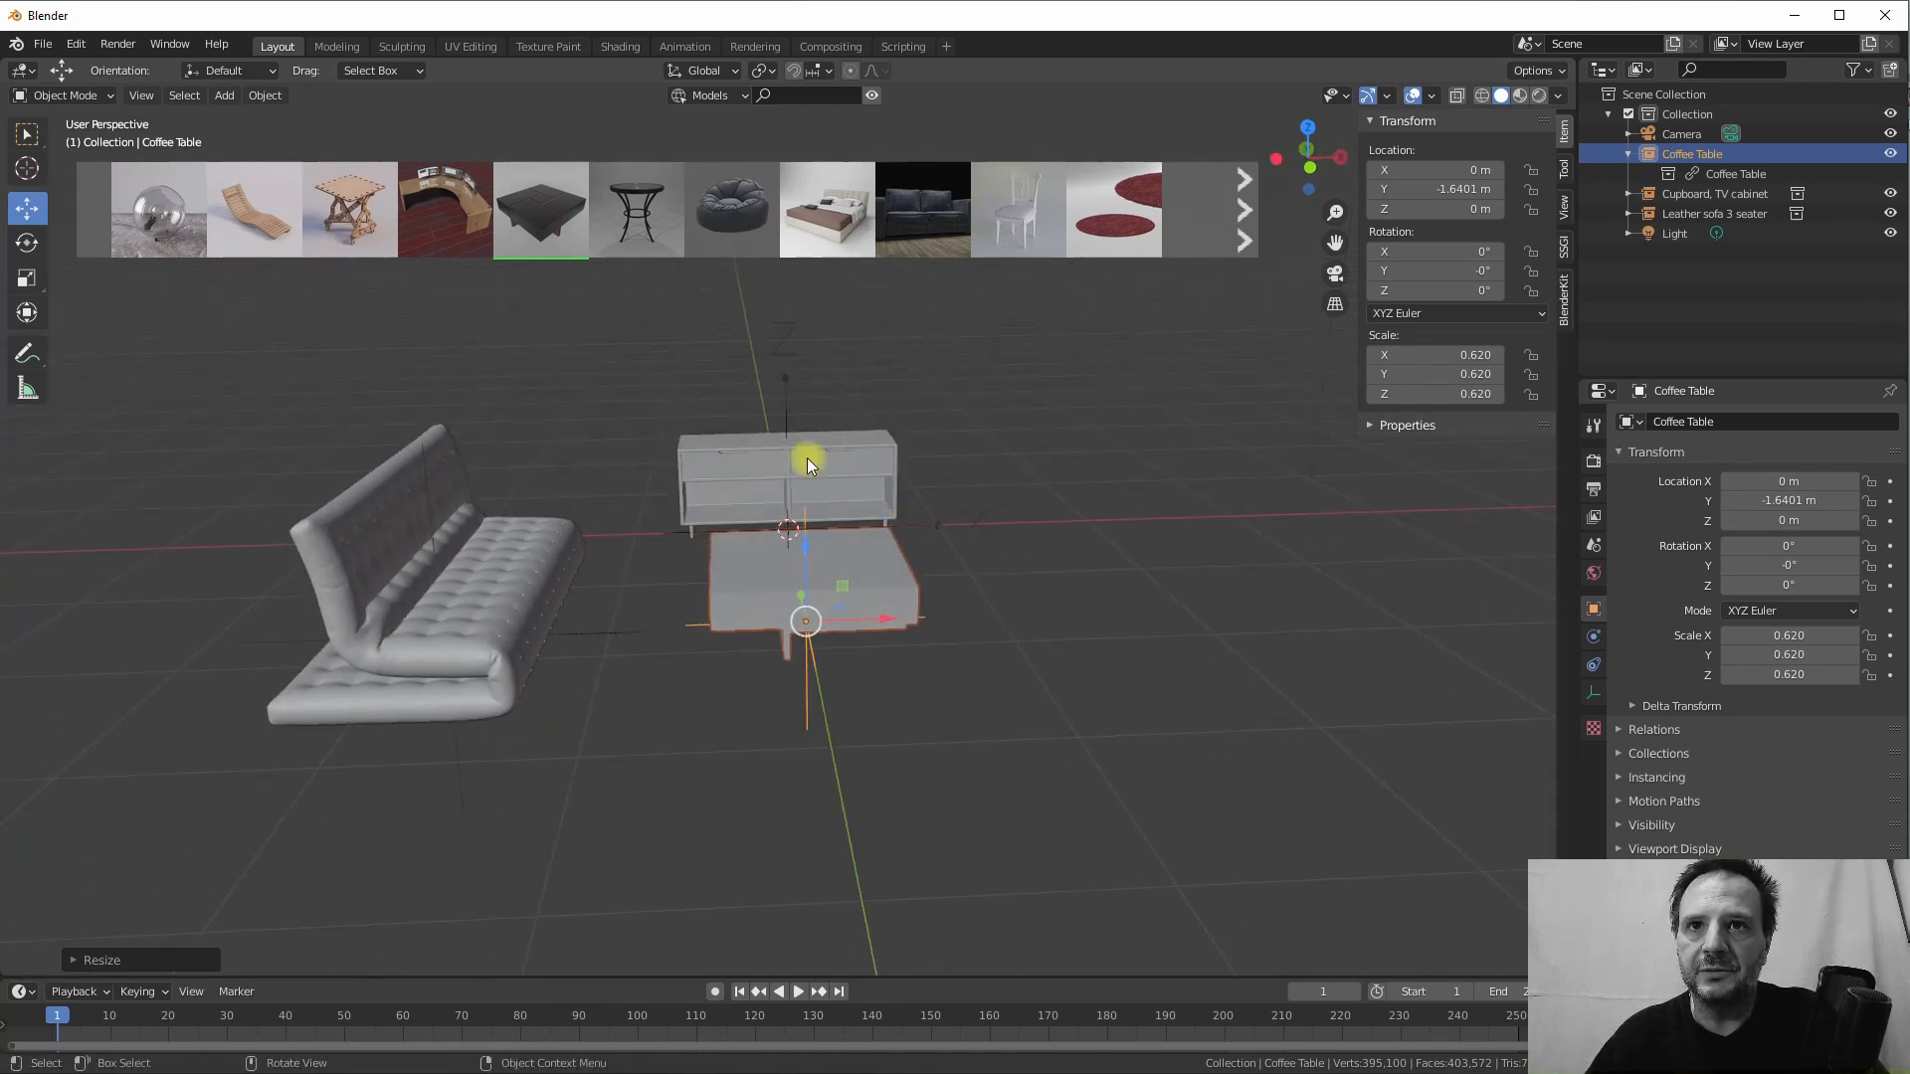
Move the leather sofa along X to about -1.63 m, closer to the coffee table
left_click(517, 567)
left_click_drag(526, 632, 561, 628)
middle_click_drag(618, 589, 679, 521)
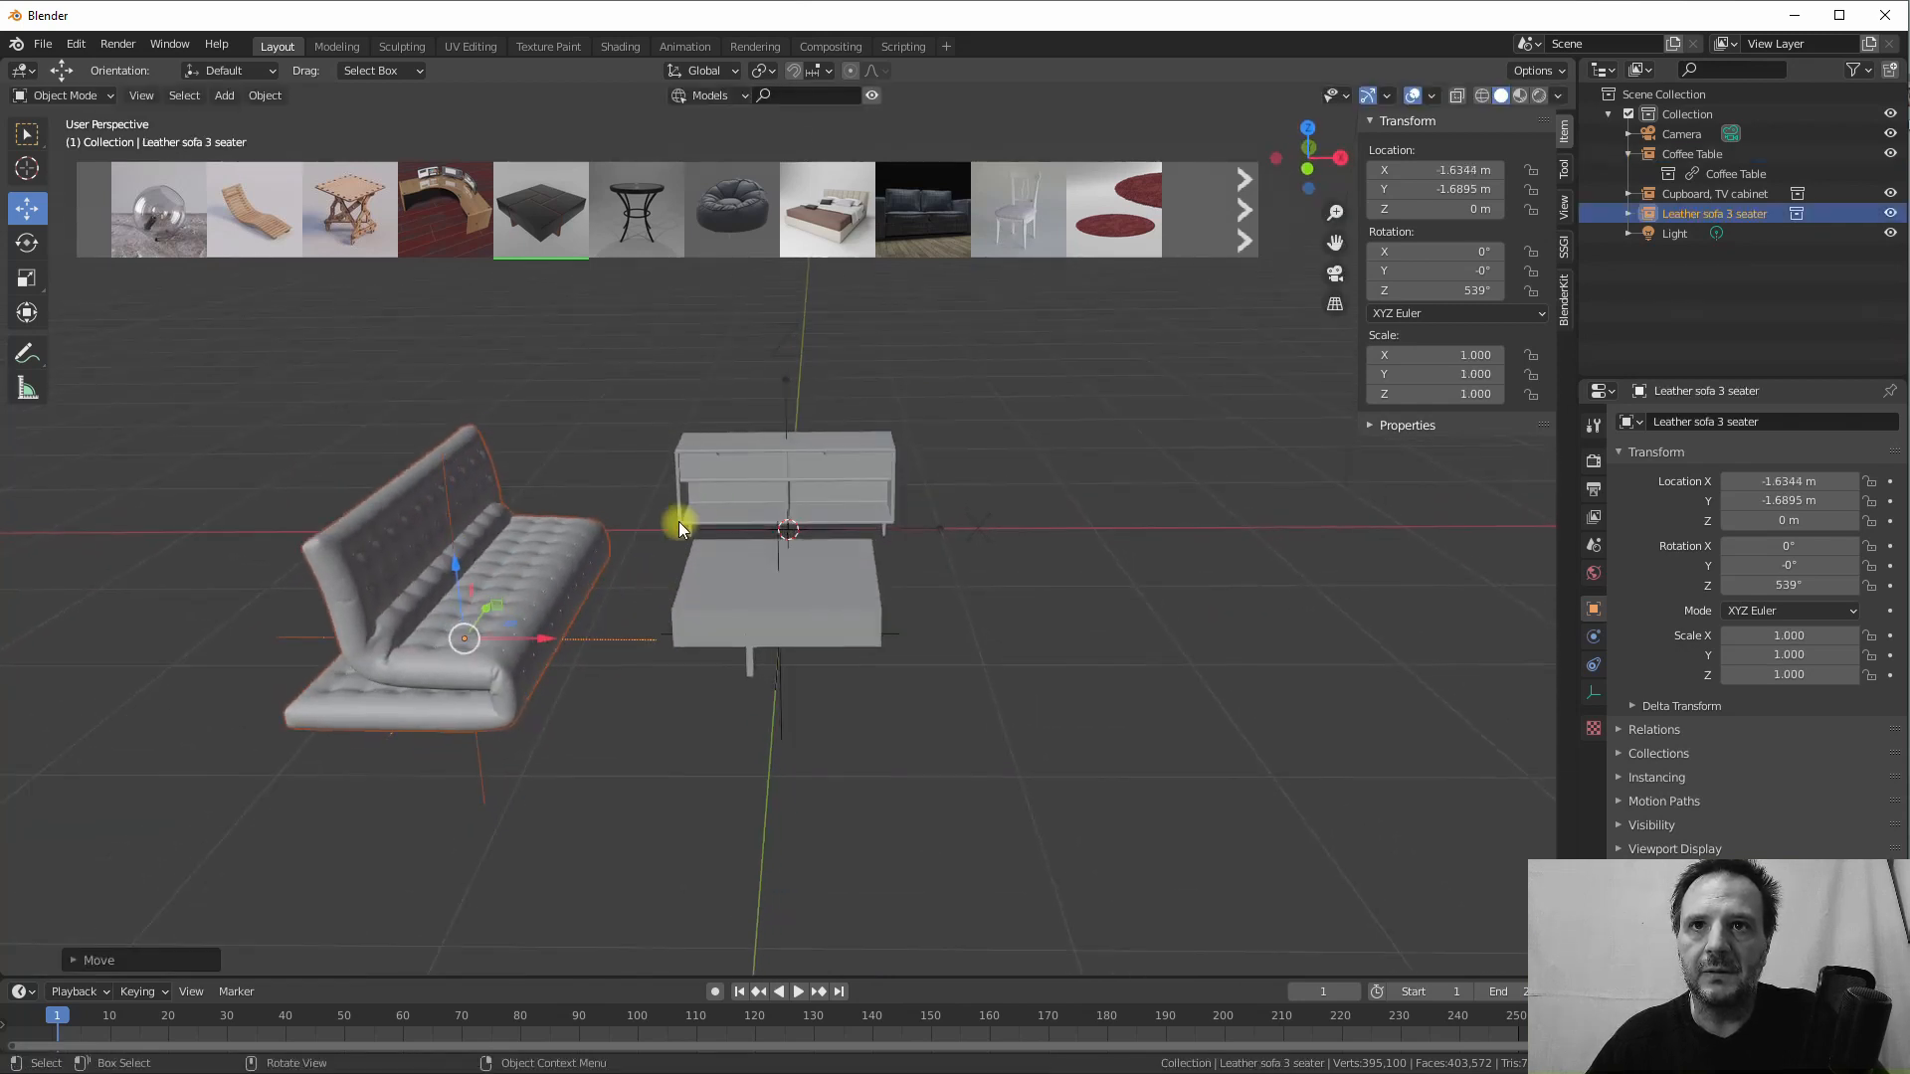
scroll(760, 457, "up", 2)
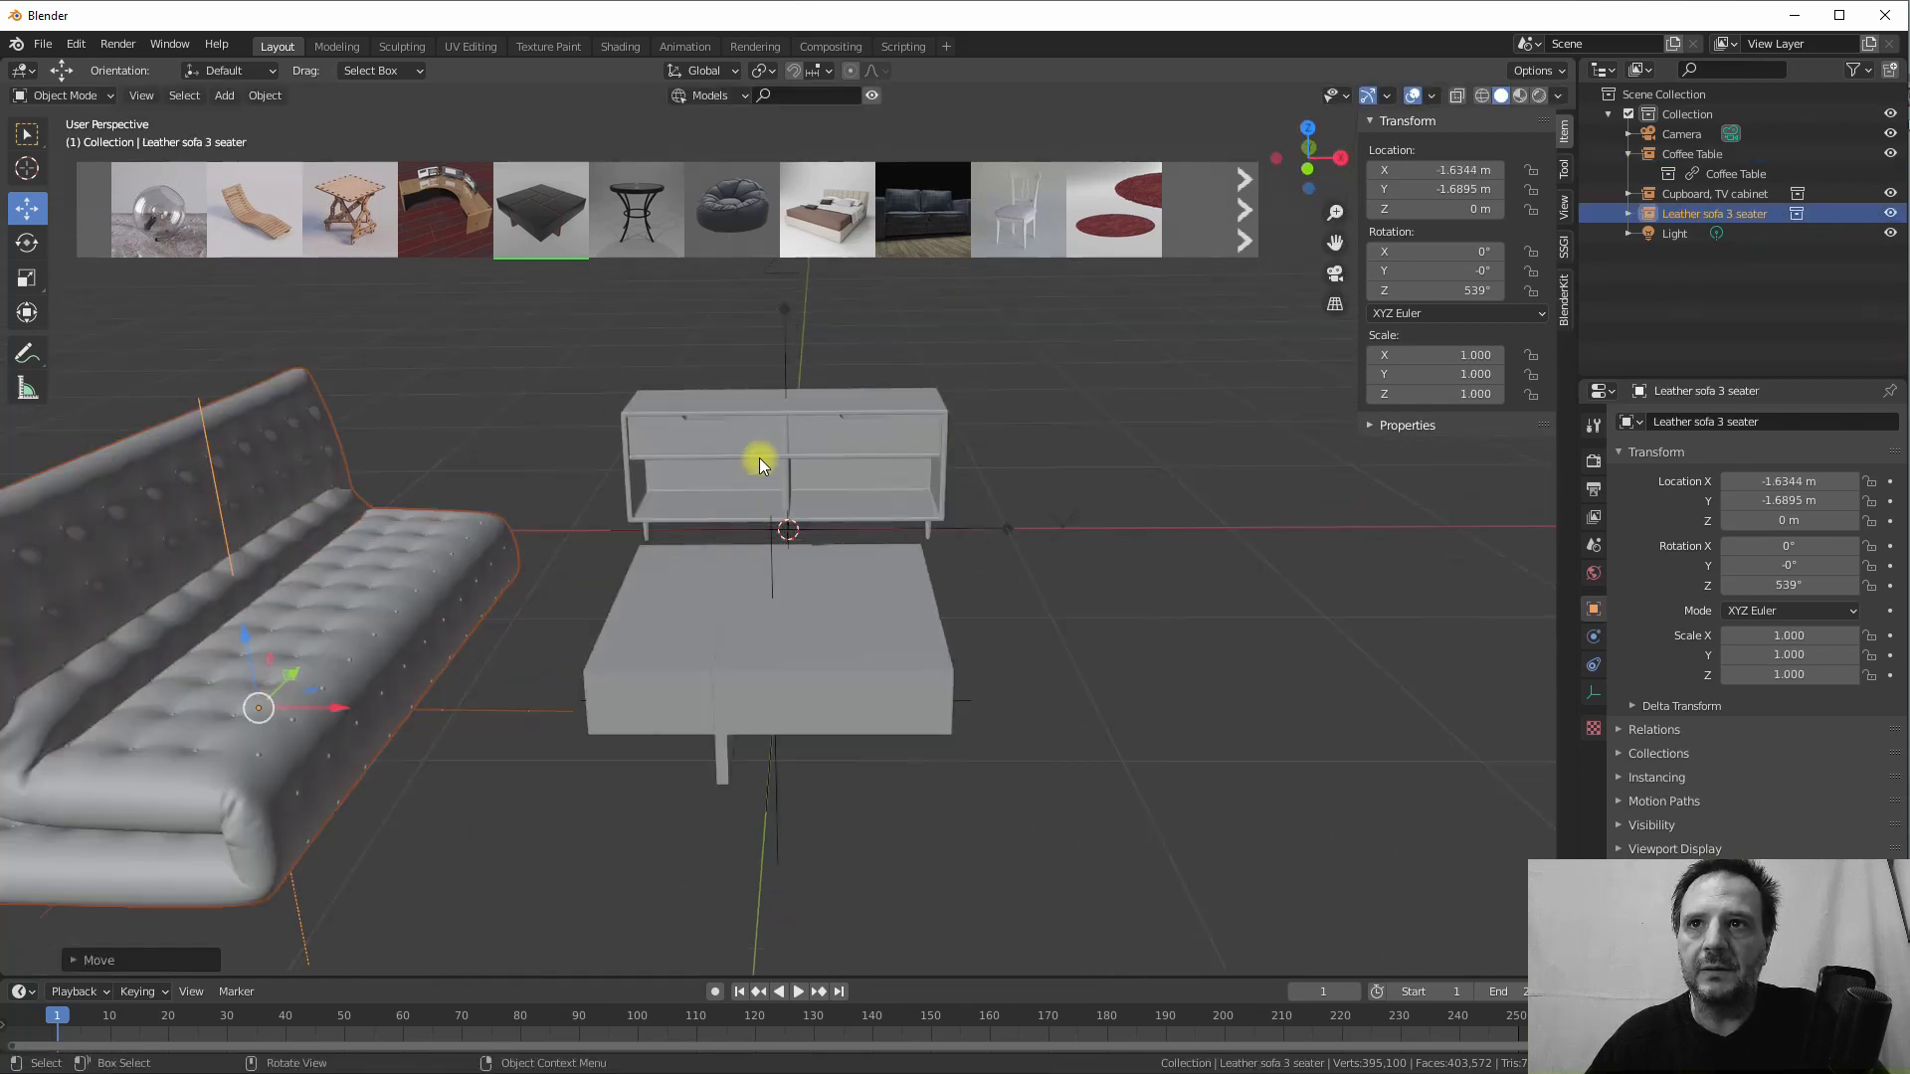
List BlenderKit's free models in the interior category and browse through the results for decorative objects
left_click(1564, 297)
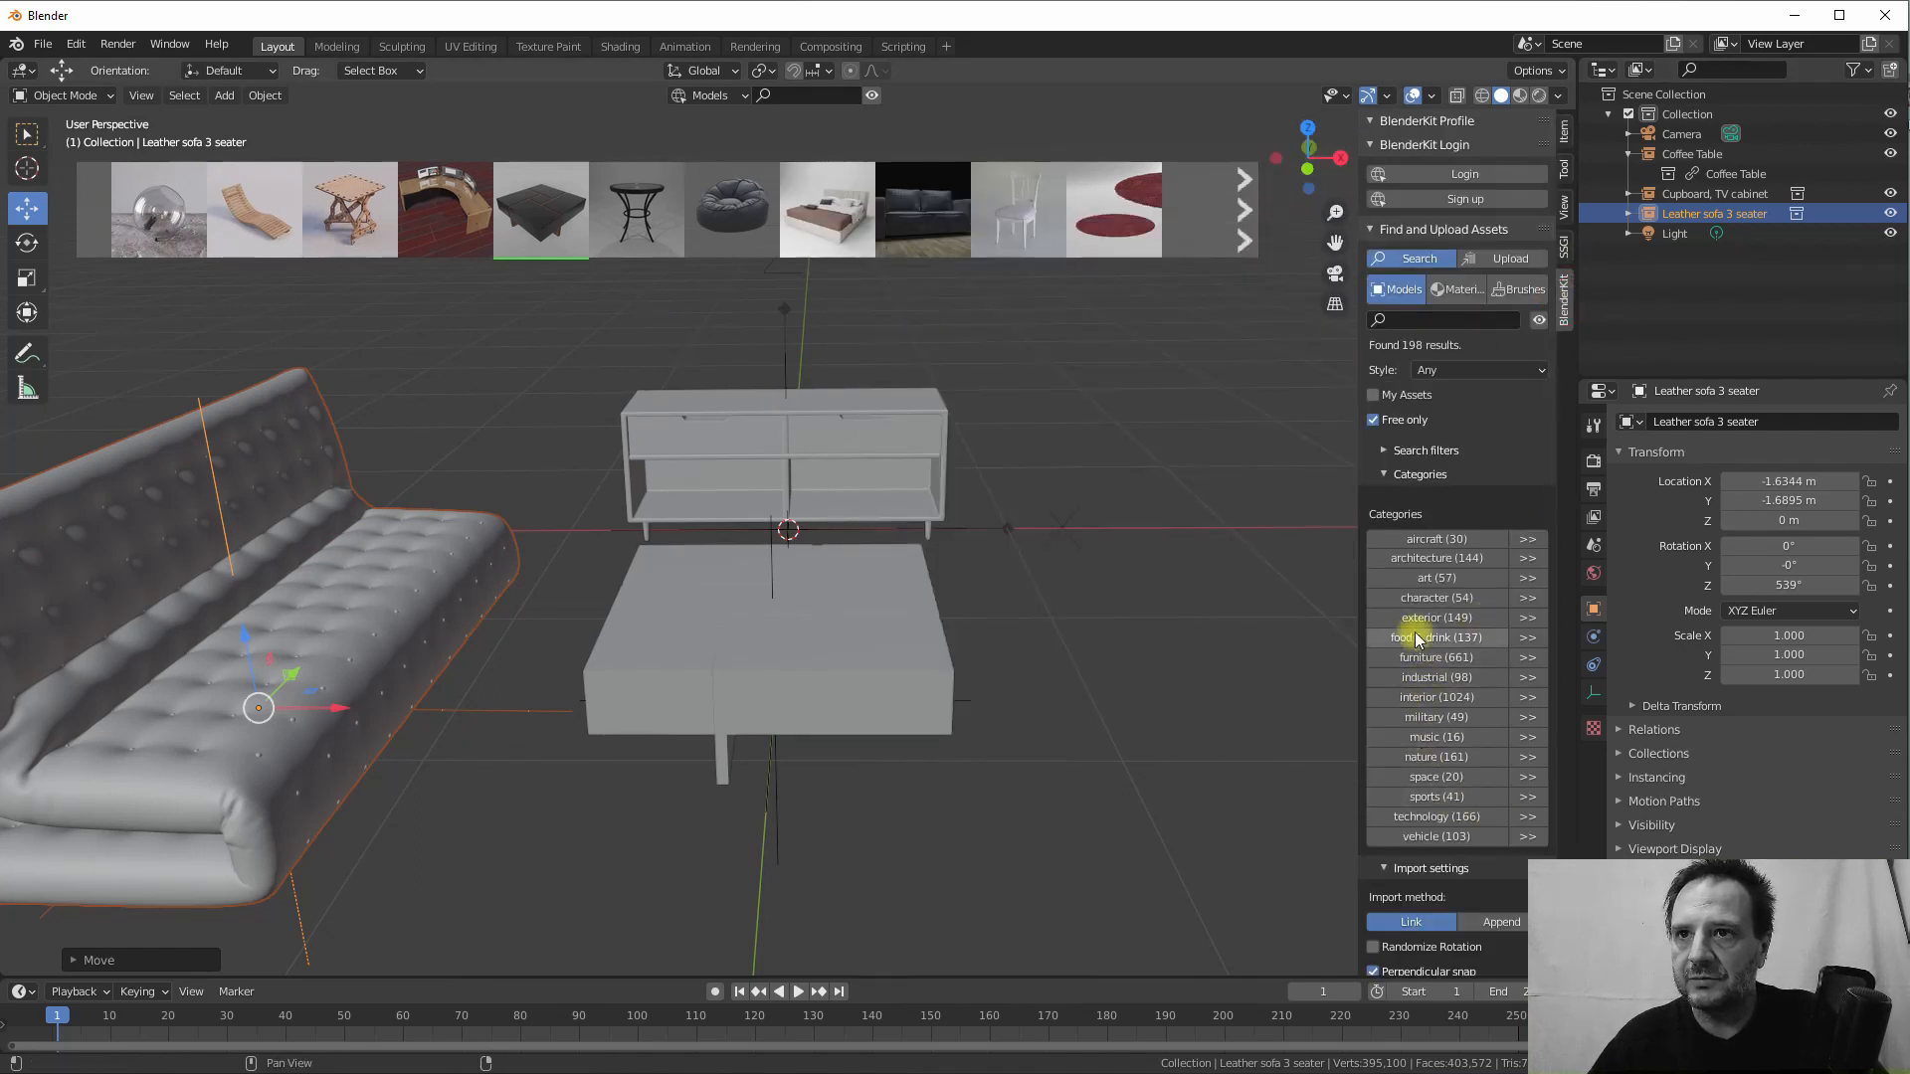
left_click(1422, 698)
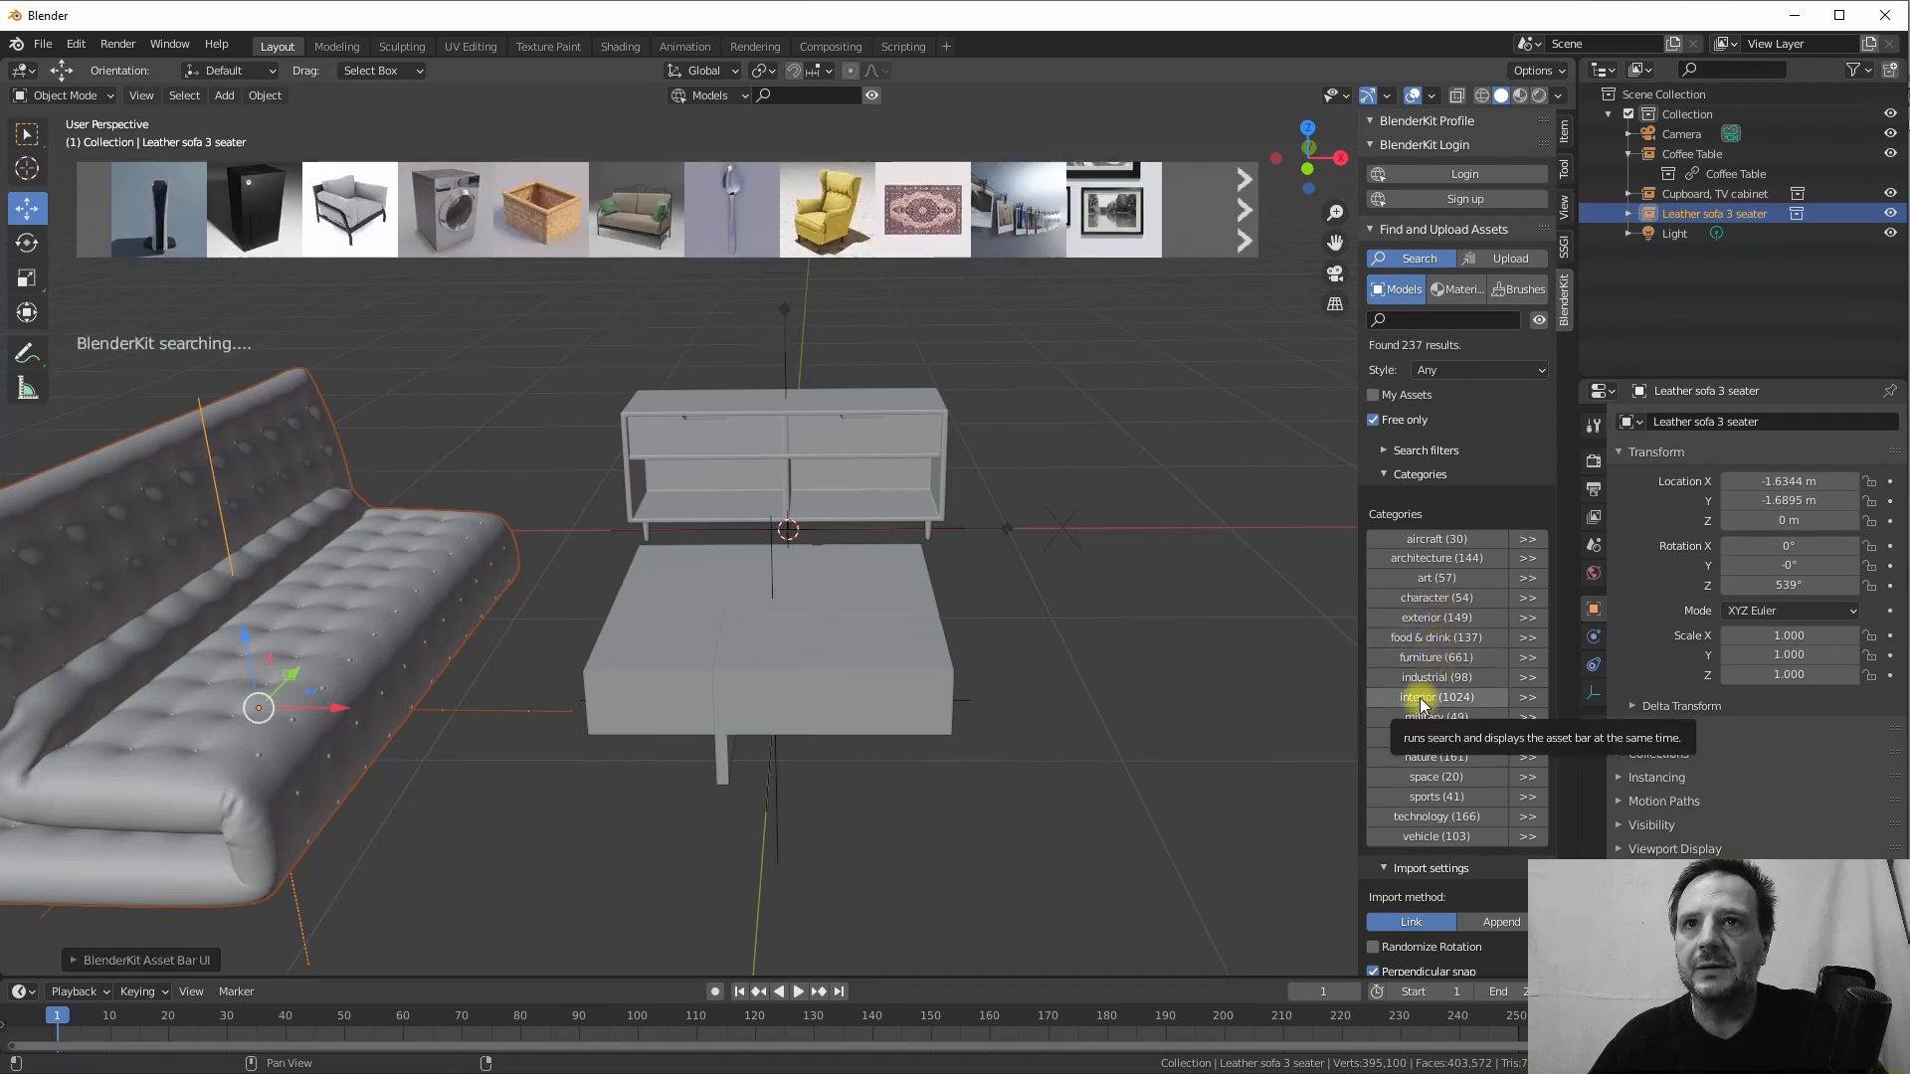
mouse_move(1012, 229)
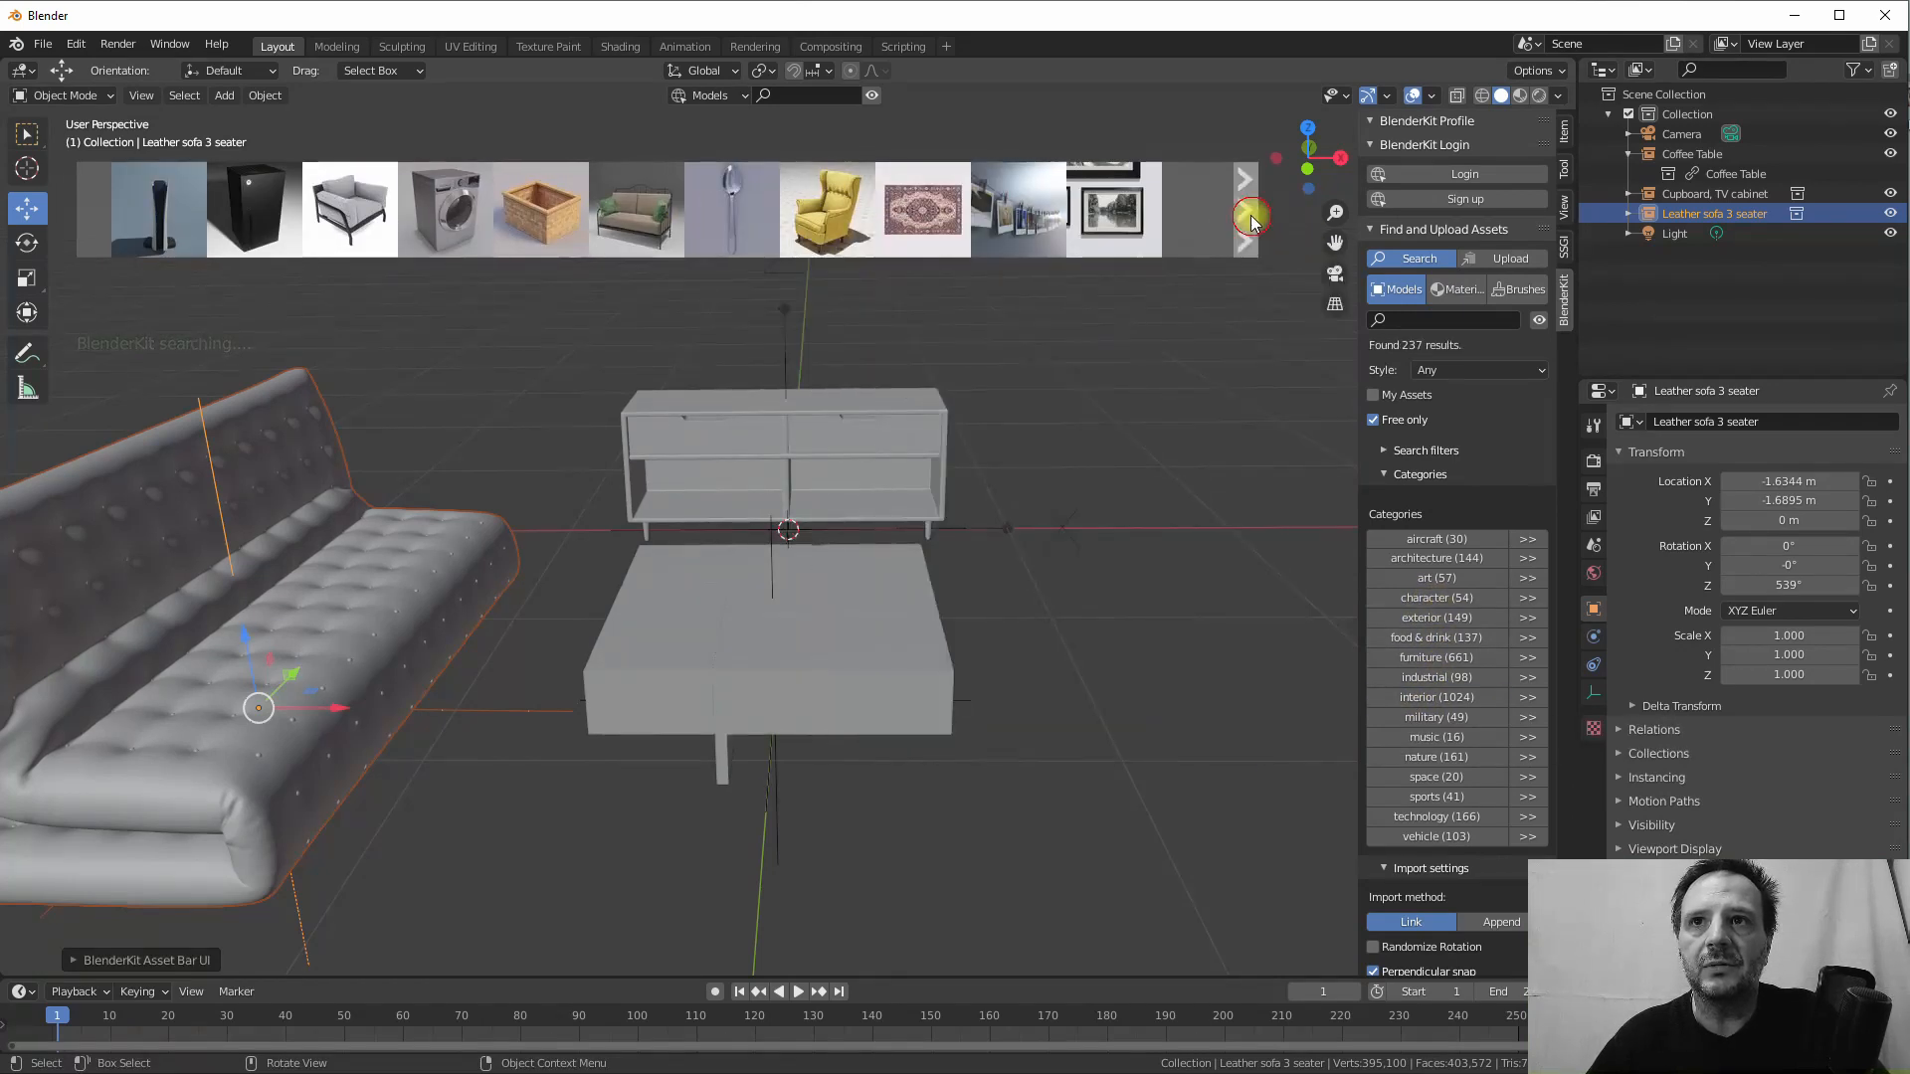
left_click(1249, 219)
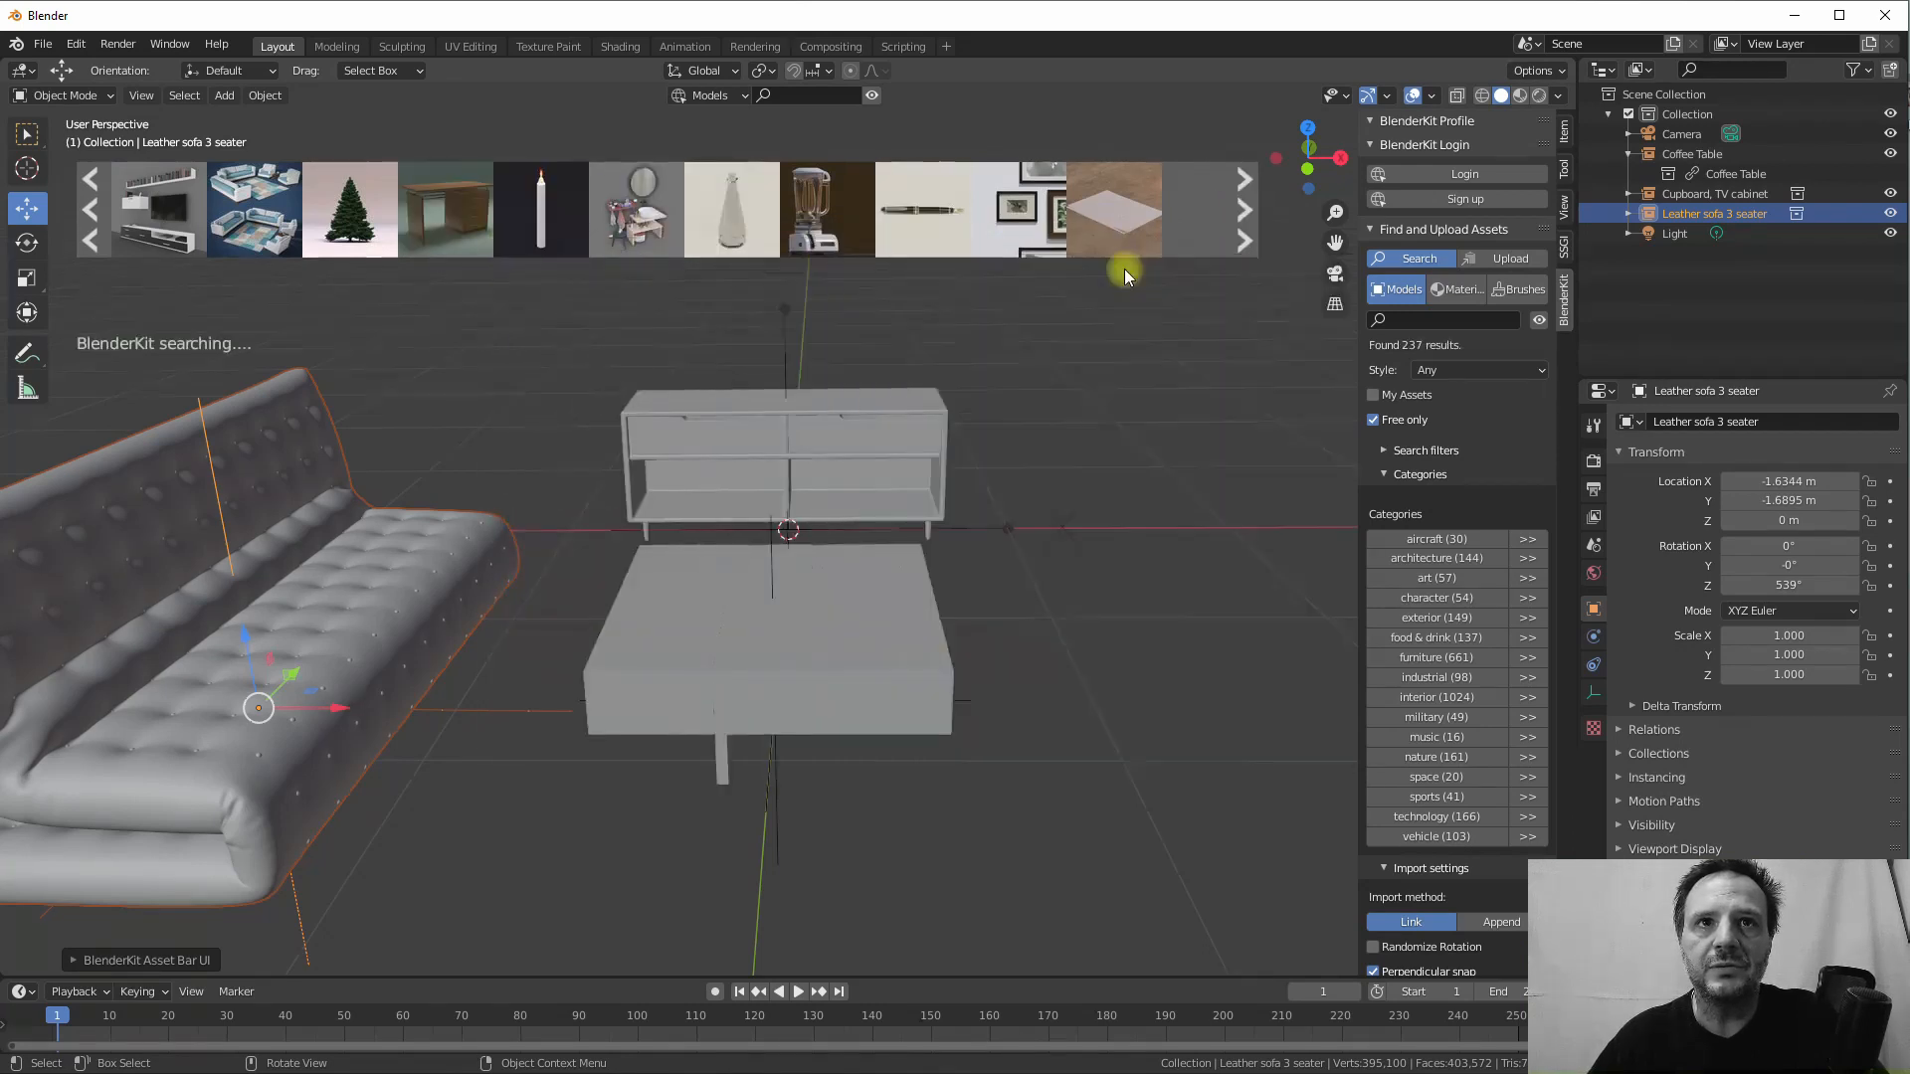
left_click(1242, 219)
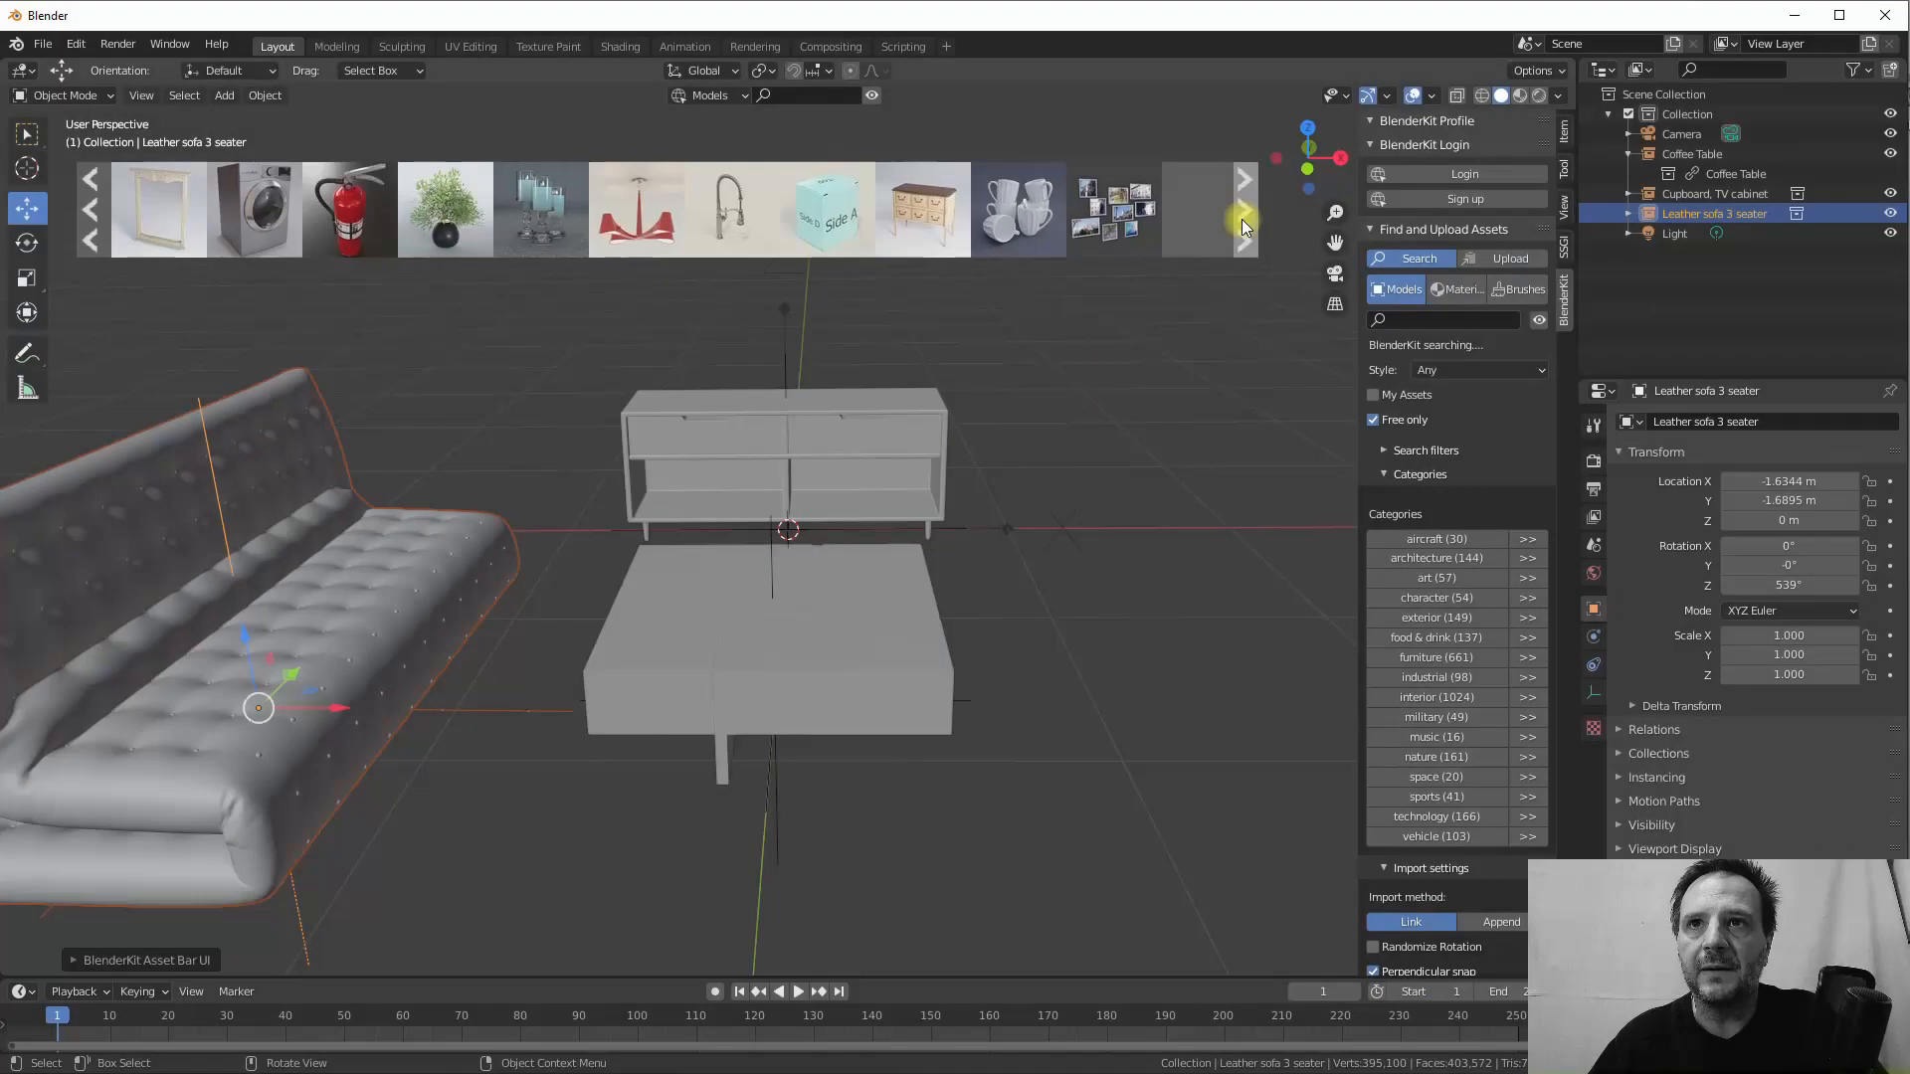
left_click(1243, 221)
left_click(1242, 221)
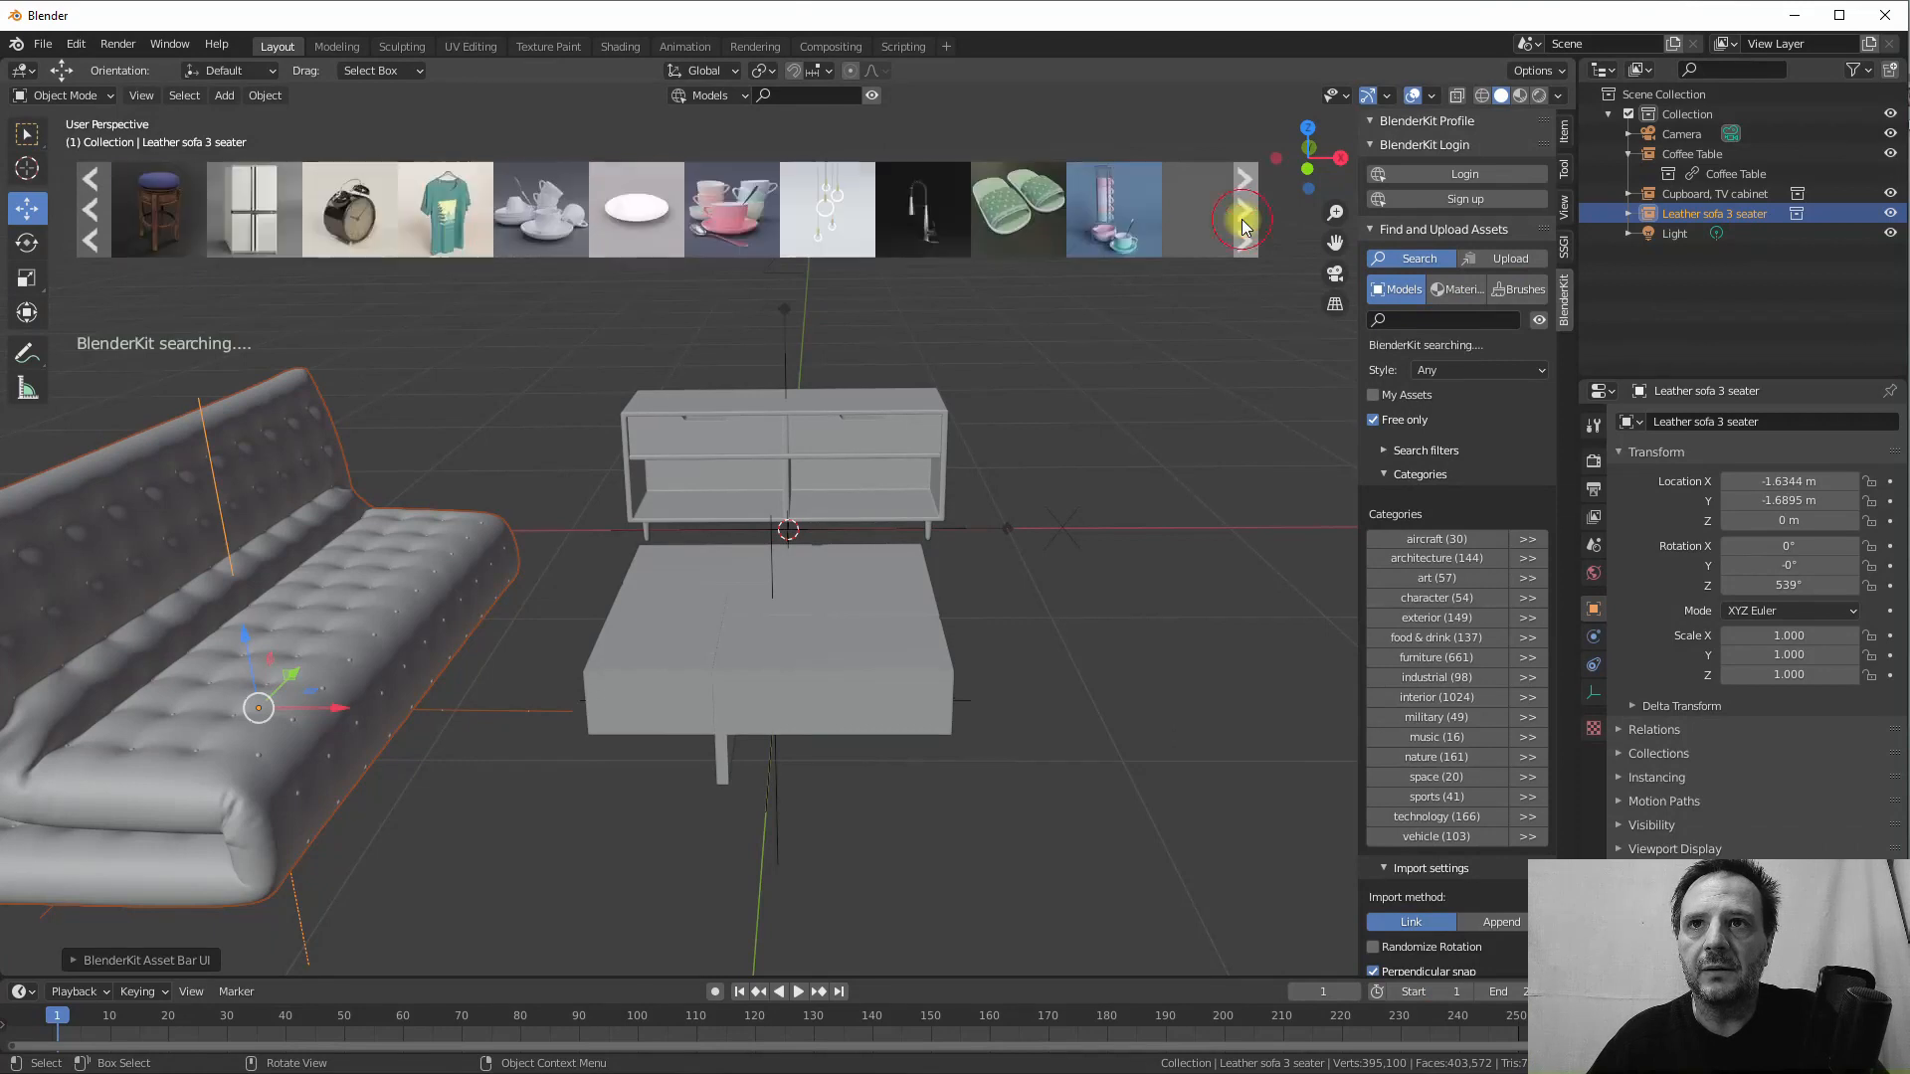
left_click(1242, 220)
left_click(1242, 221)
left_click(1242, 221)
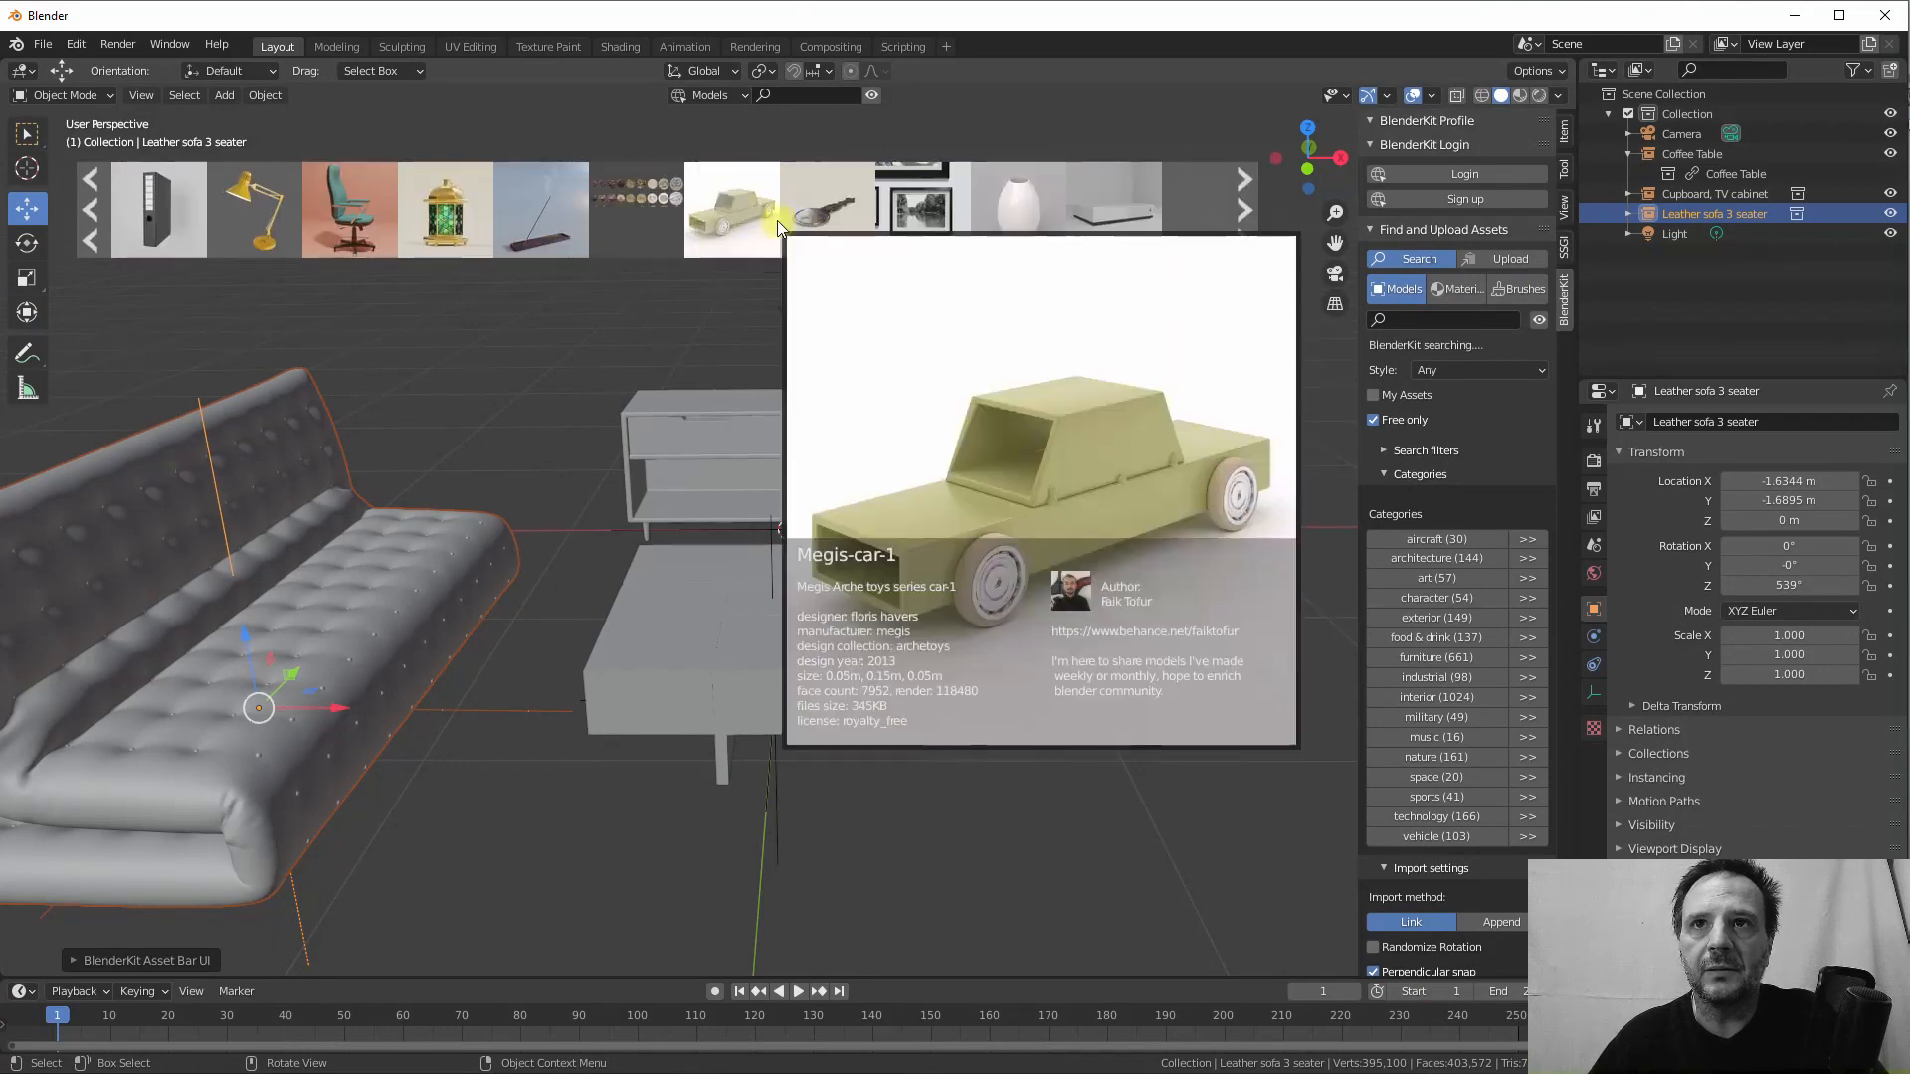
left_click(1242, 211)
left_click(1242, 211)
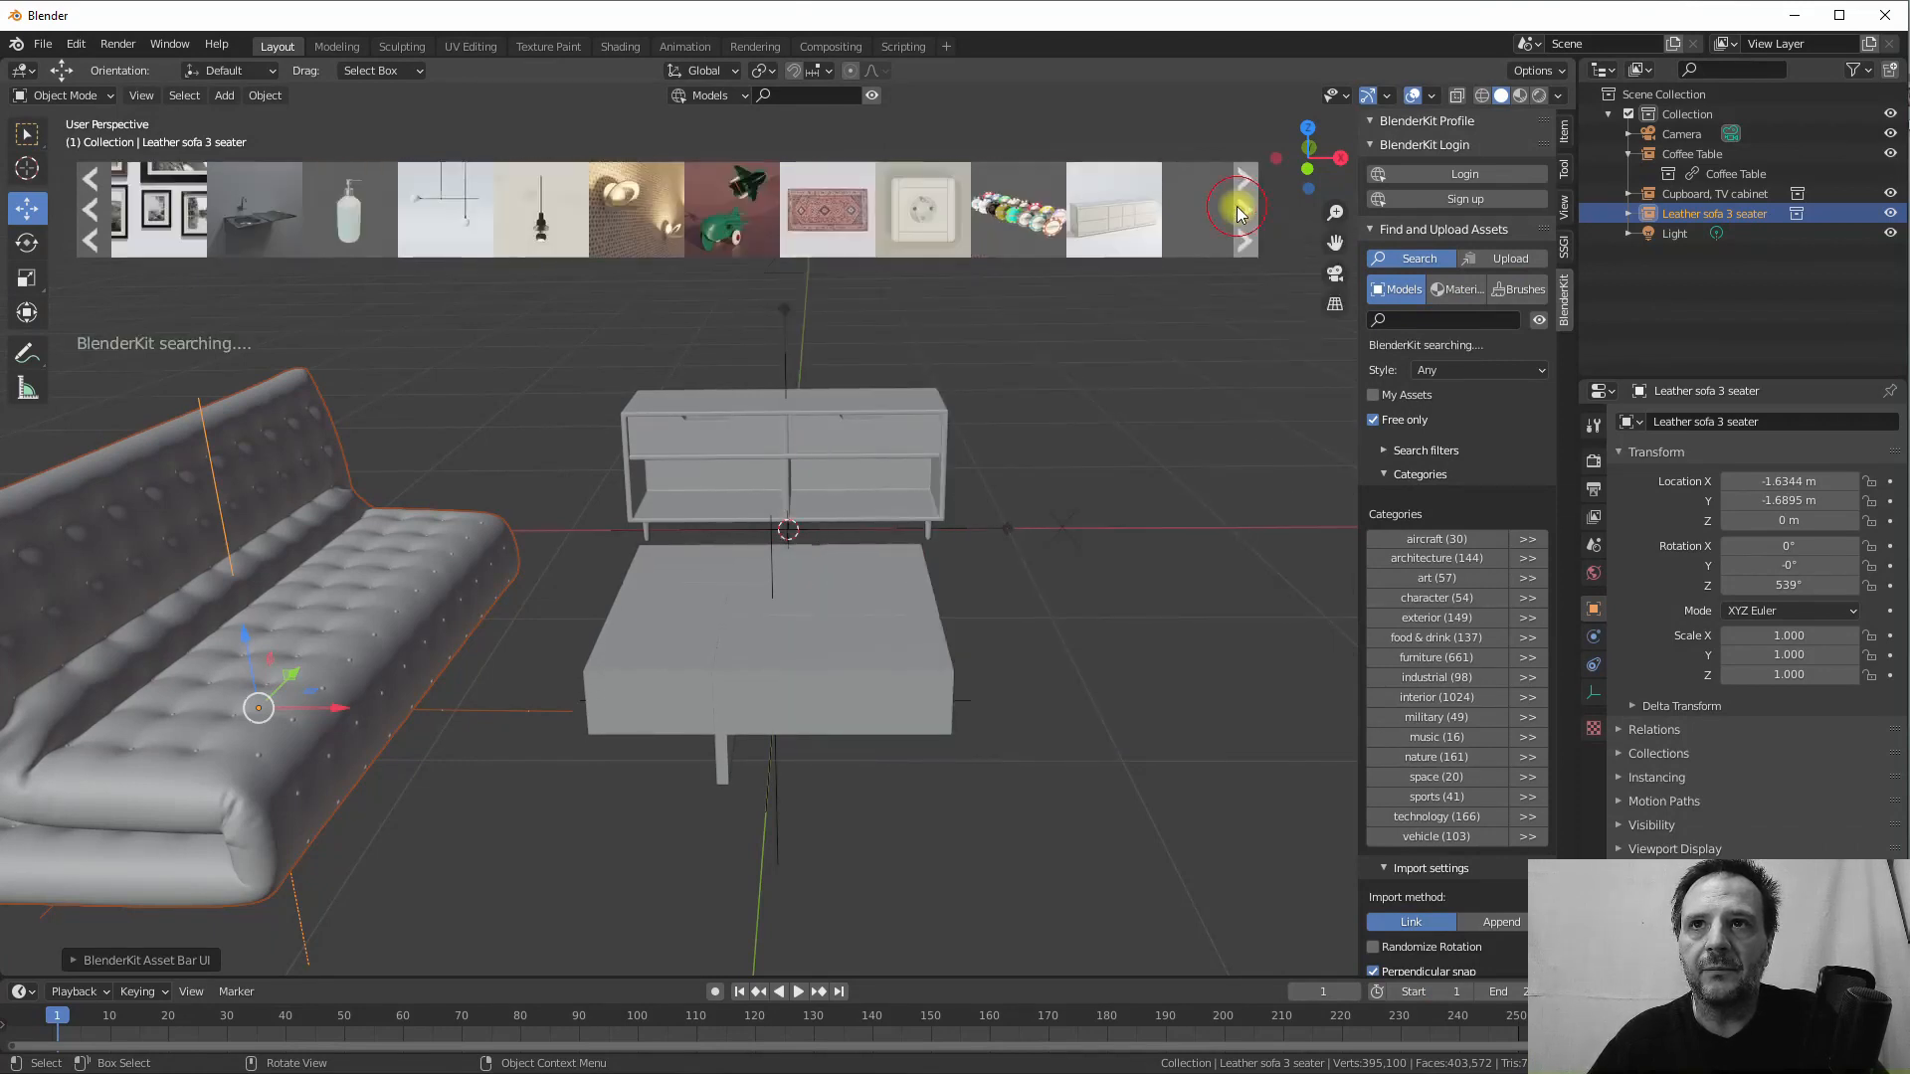
left_click(1242, 210)
left_click(1242, 210)
left_click(1242, 211)
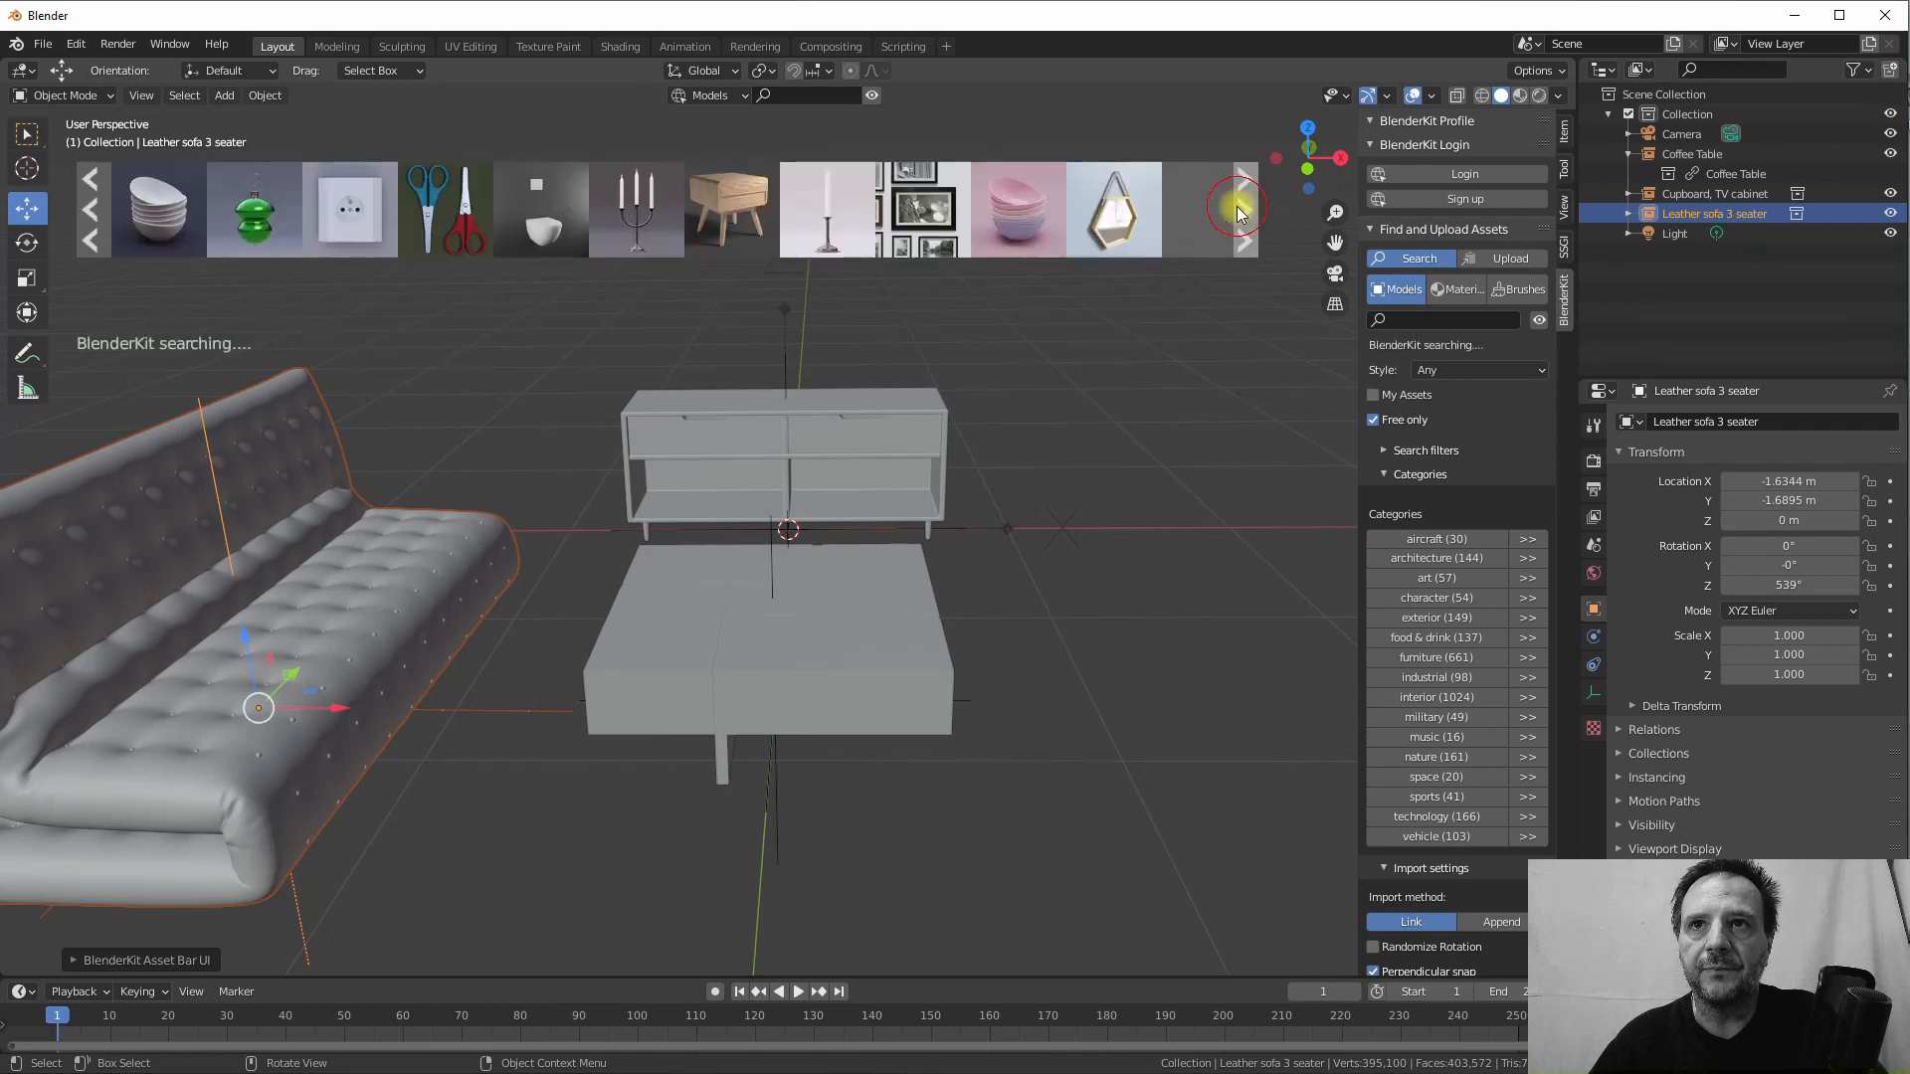
left_click(1238, 209)
left_click(1238, 209)
left_click(1238, 209)
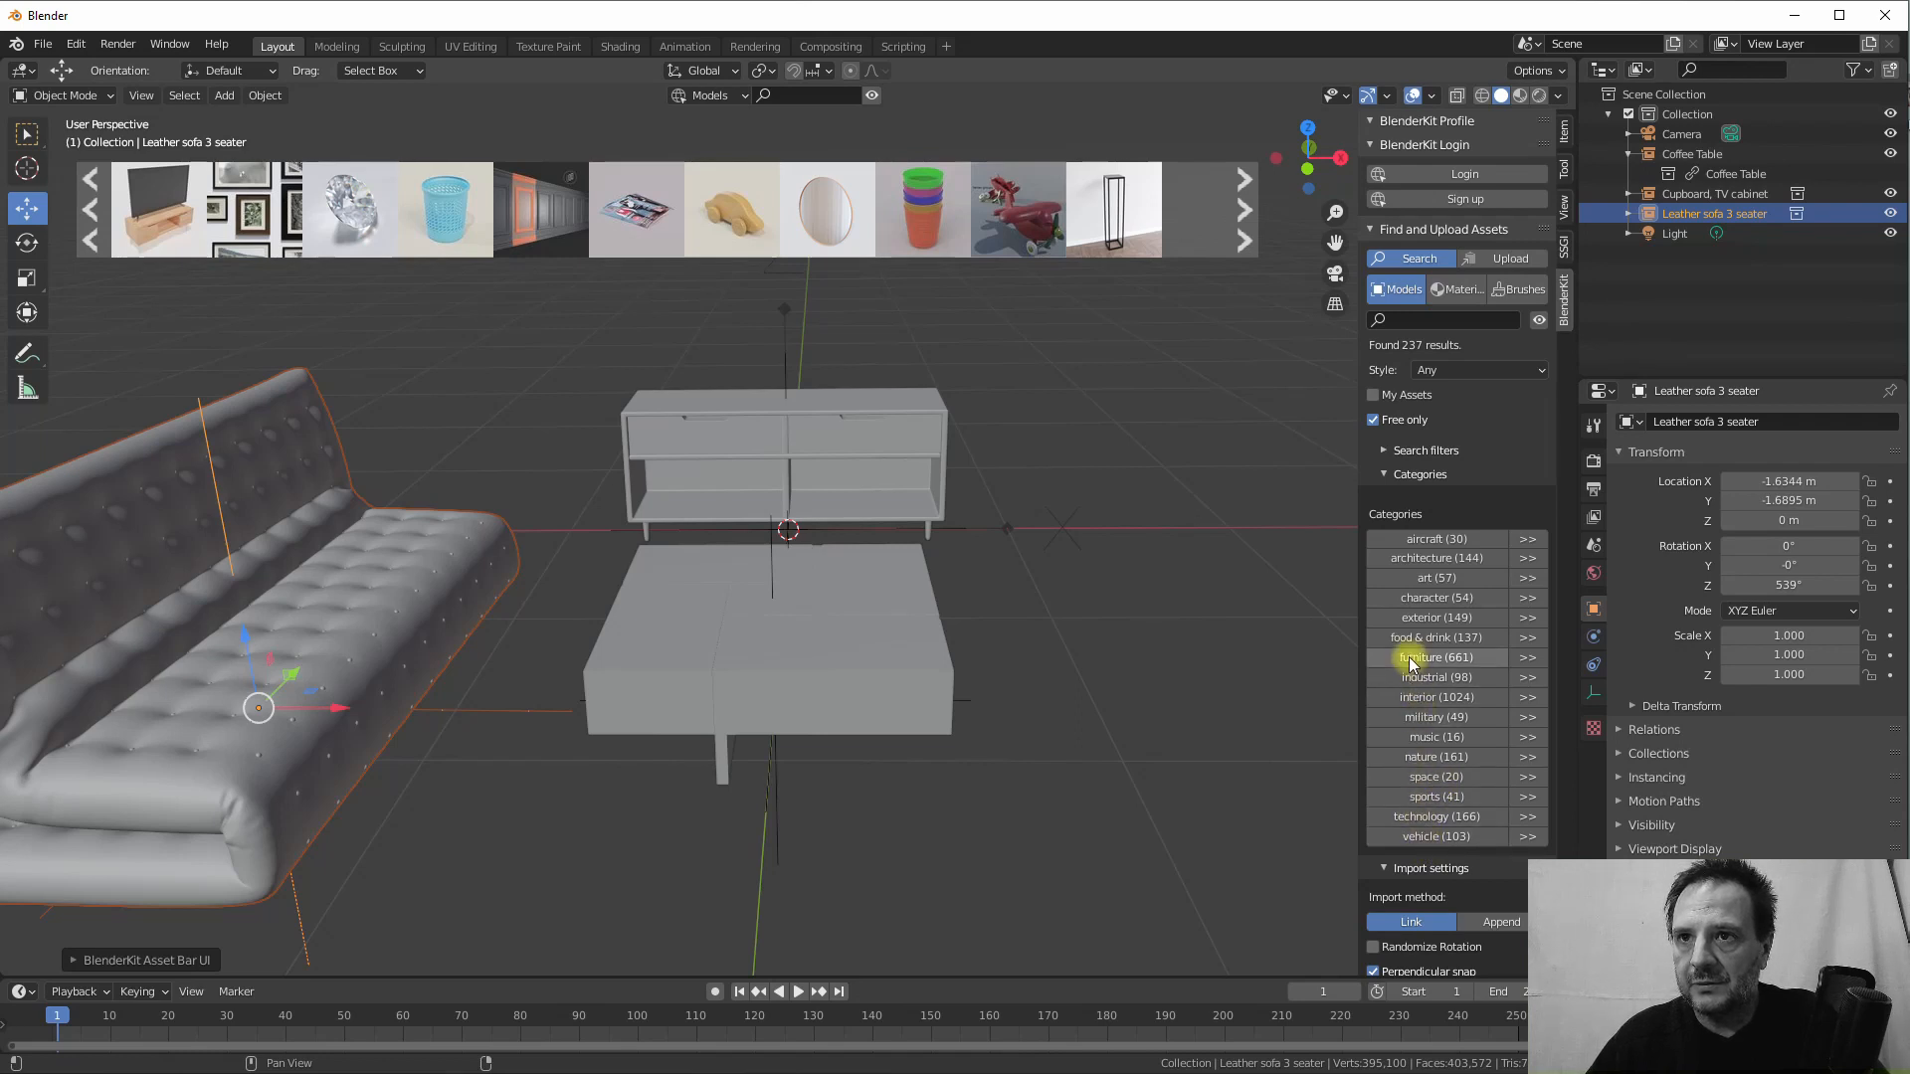
left_click(1243, 211)
left_click(1243, 211)
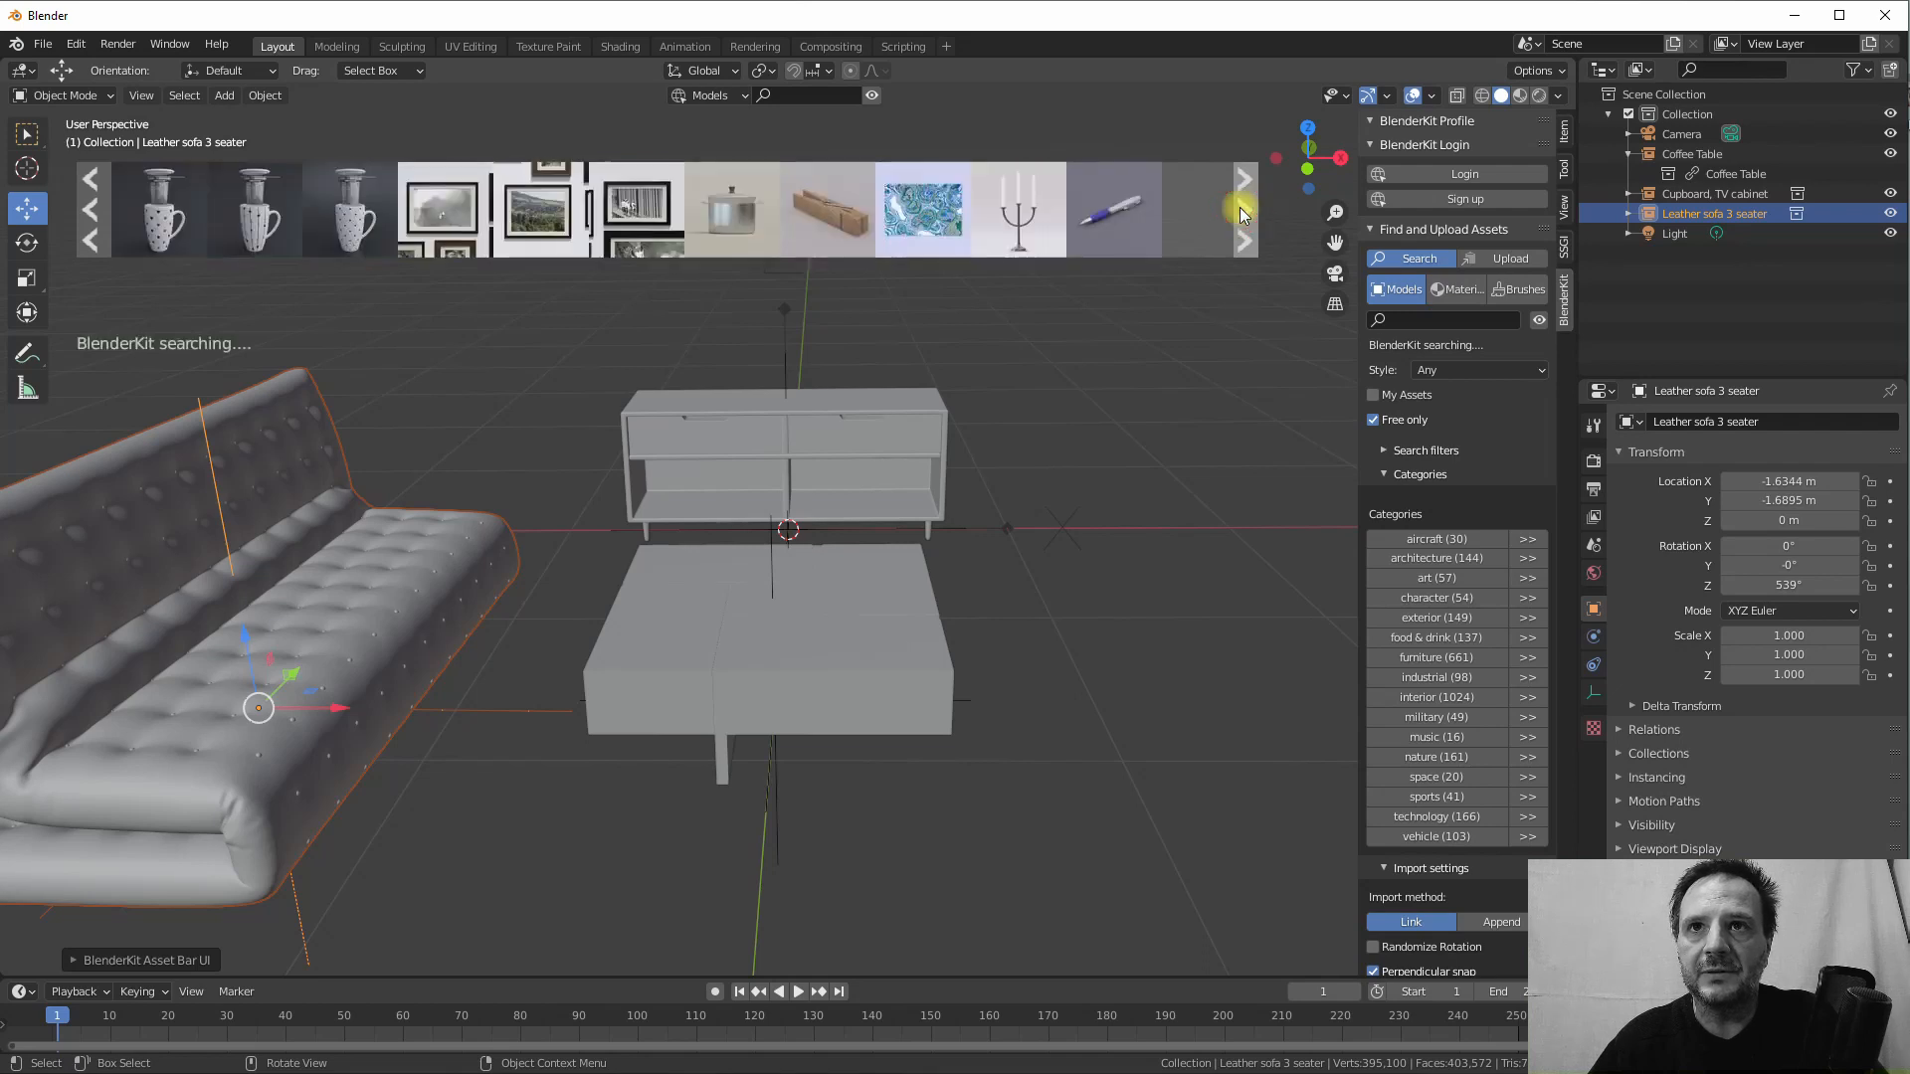
left_click(1243, 211)
left_click(1243, 211)
left_click(1243, 211)
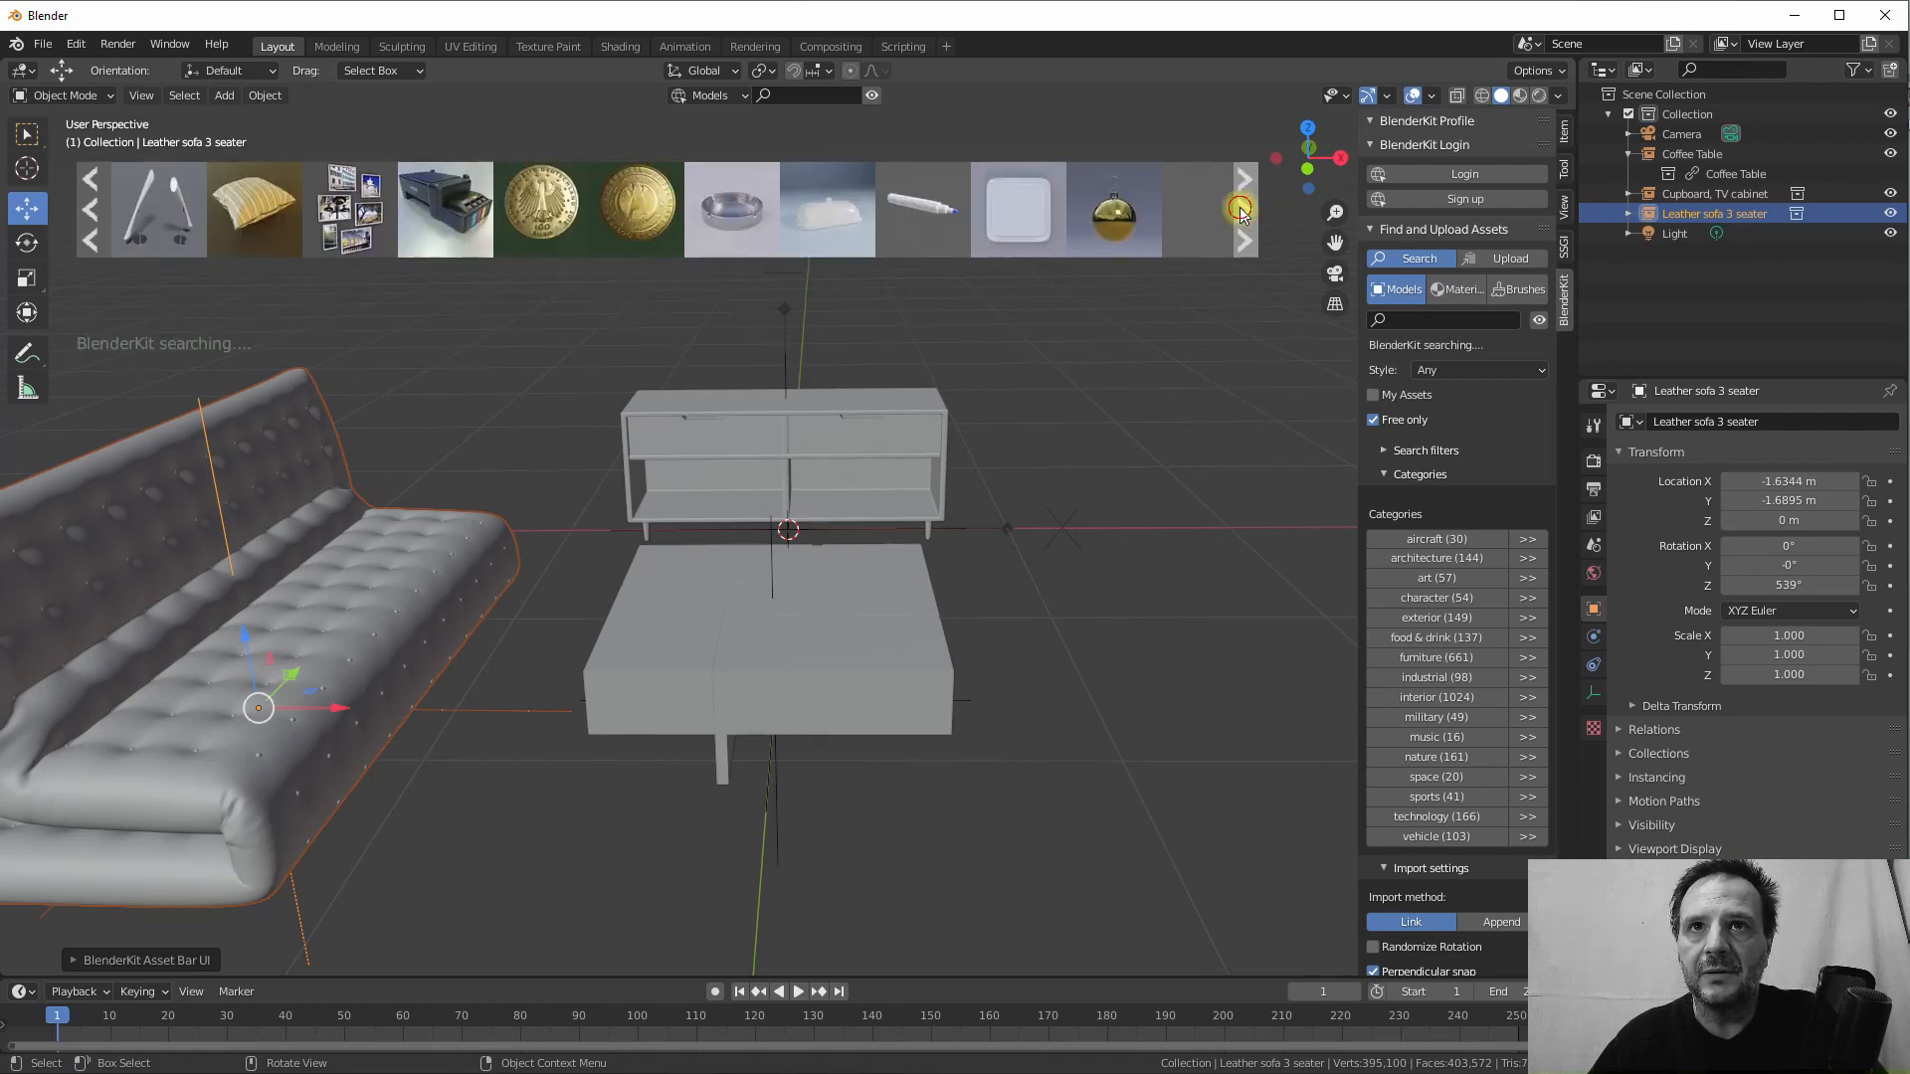
left_click(1244, 211)
left_click(1243, 211)
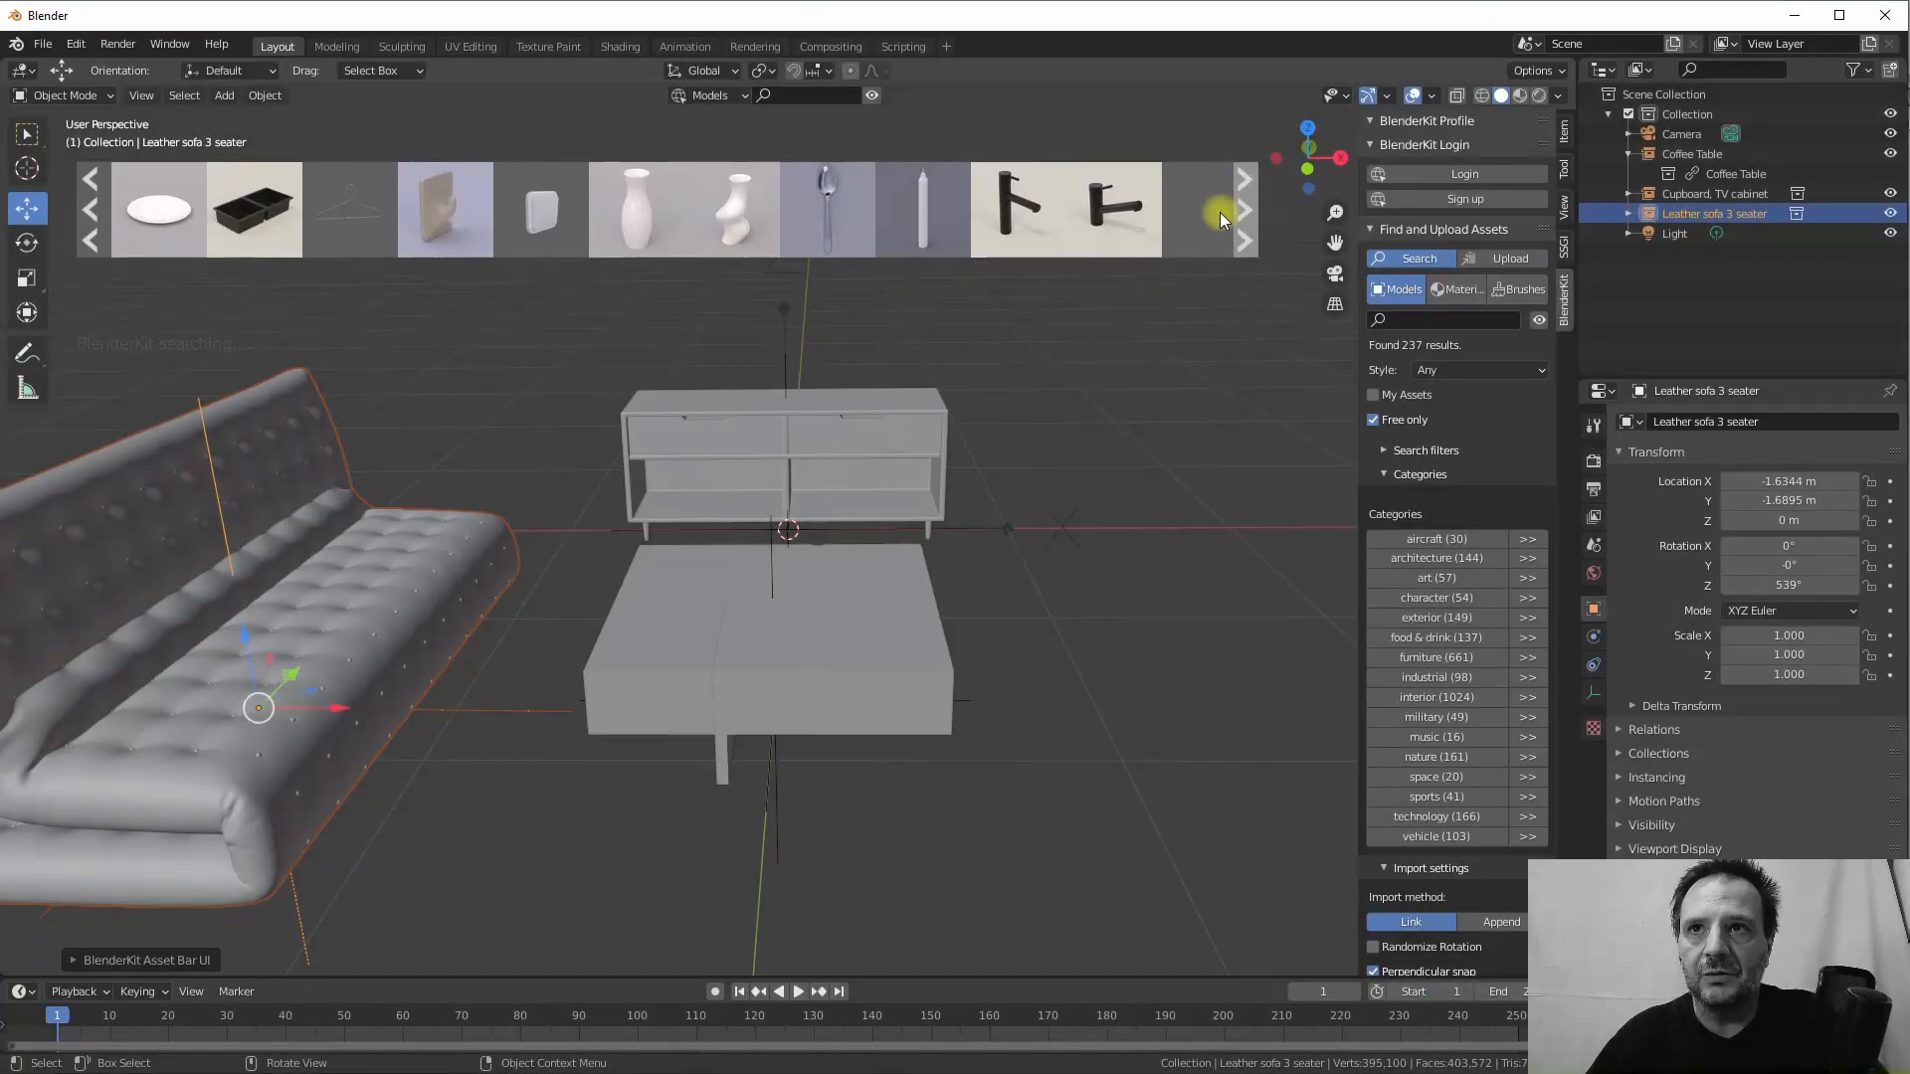
Find the Globe Decor model further on in the interior results and place it at the scene origin
mouse_move(1076, 189)
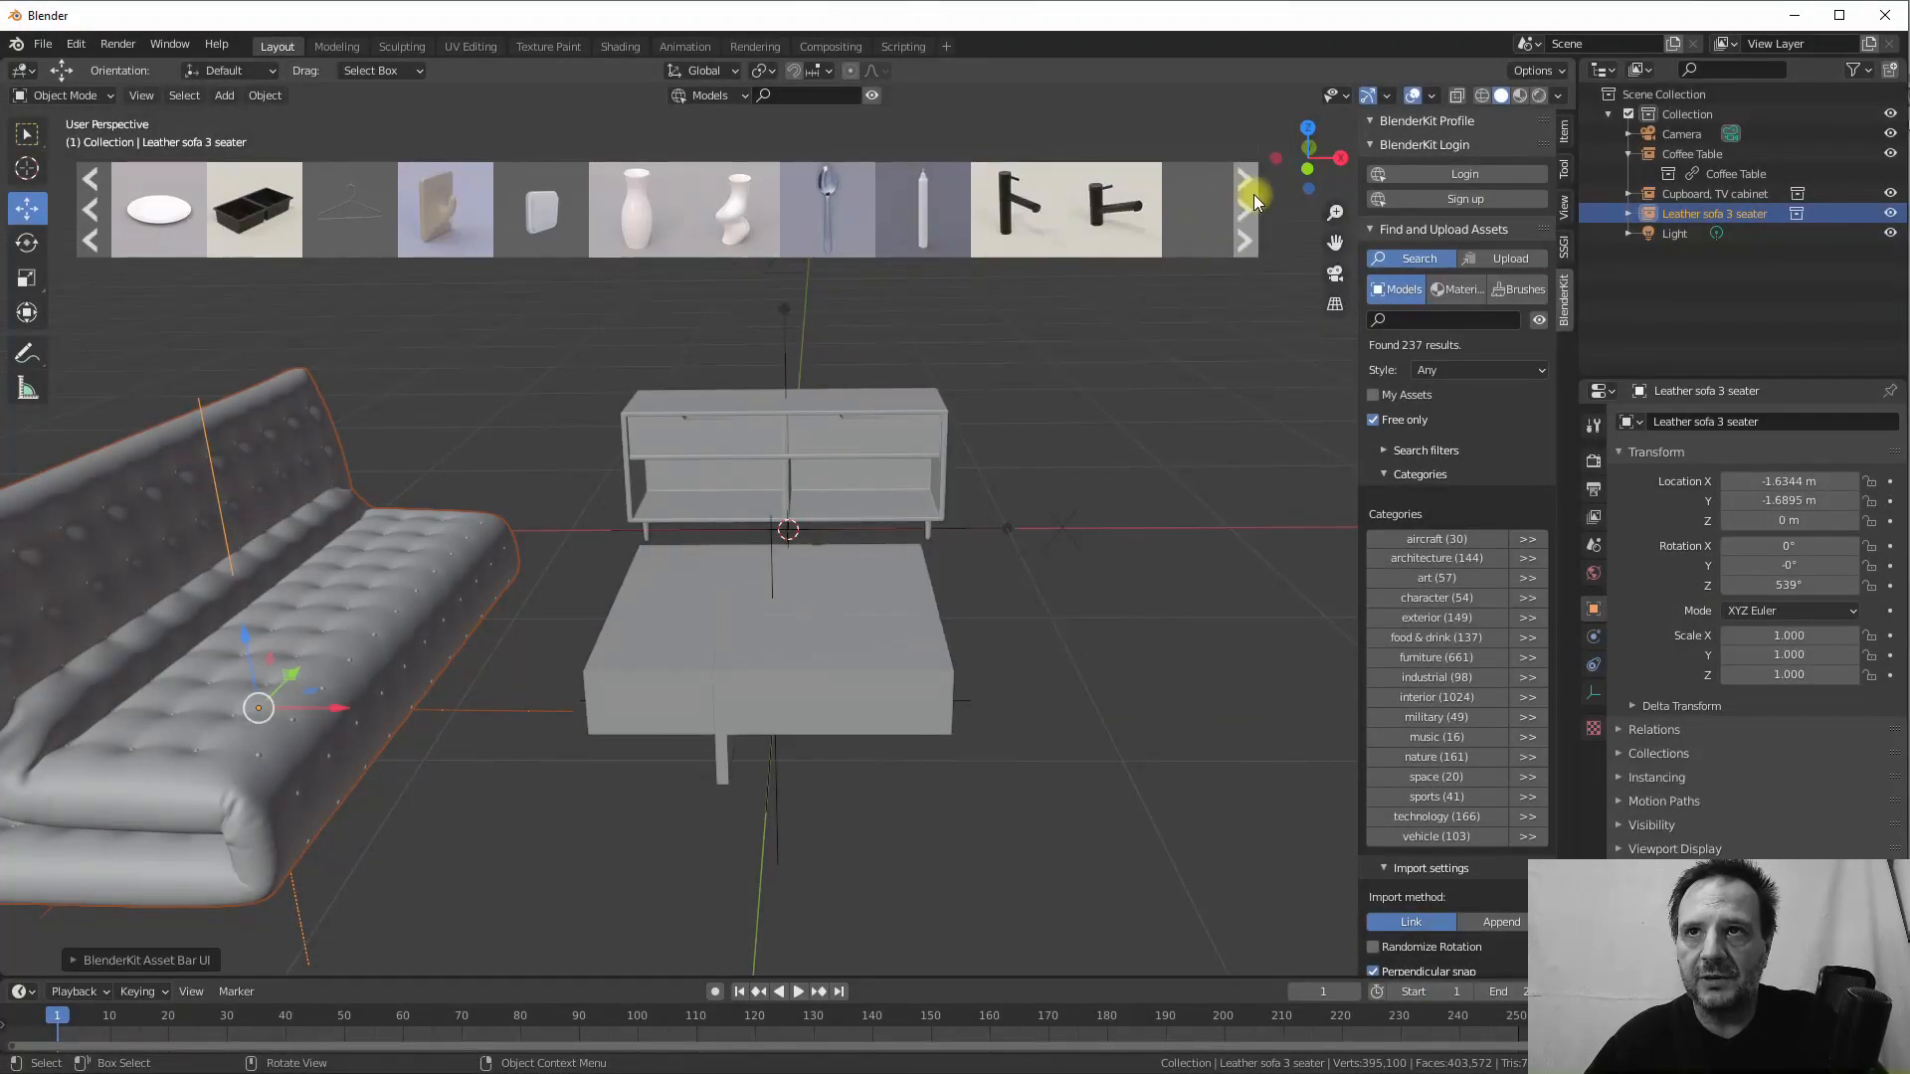
left_click(1245, 210)
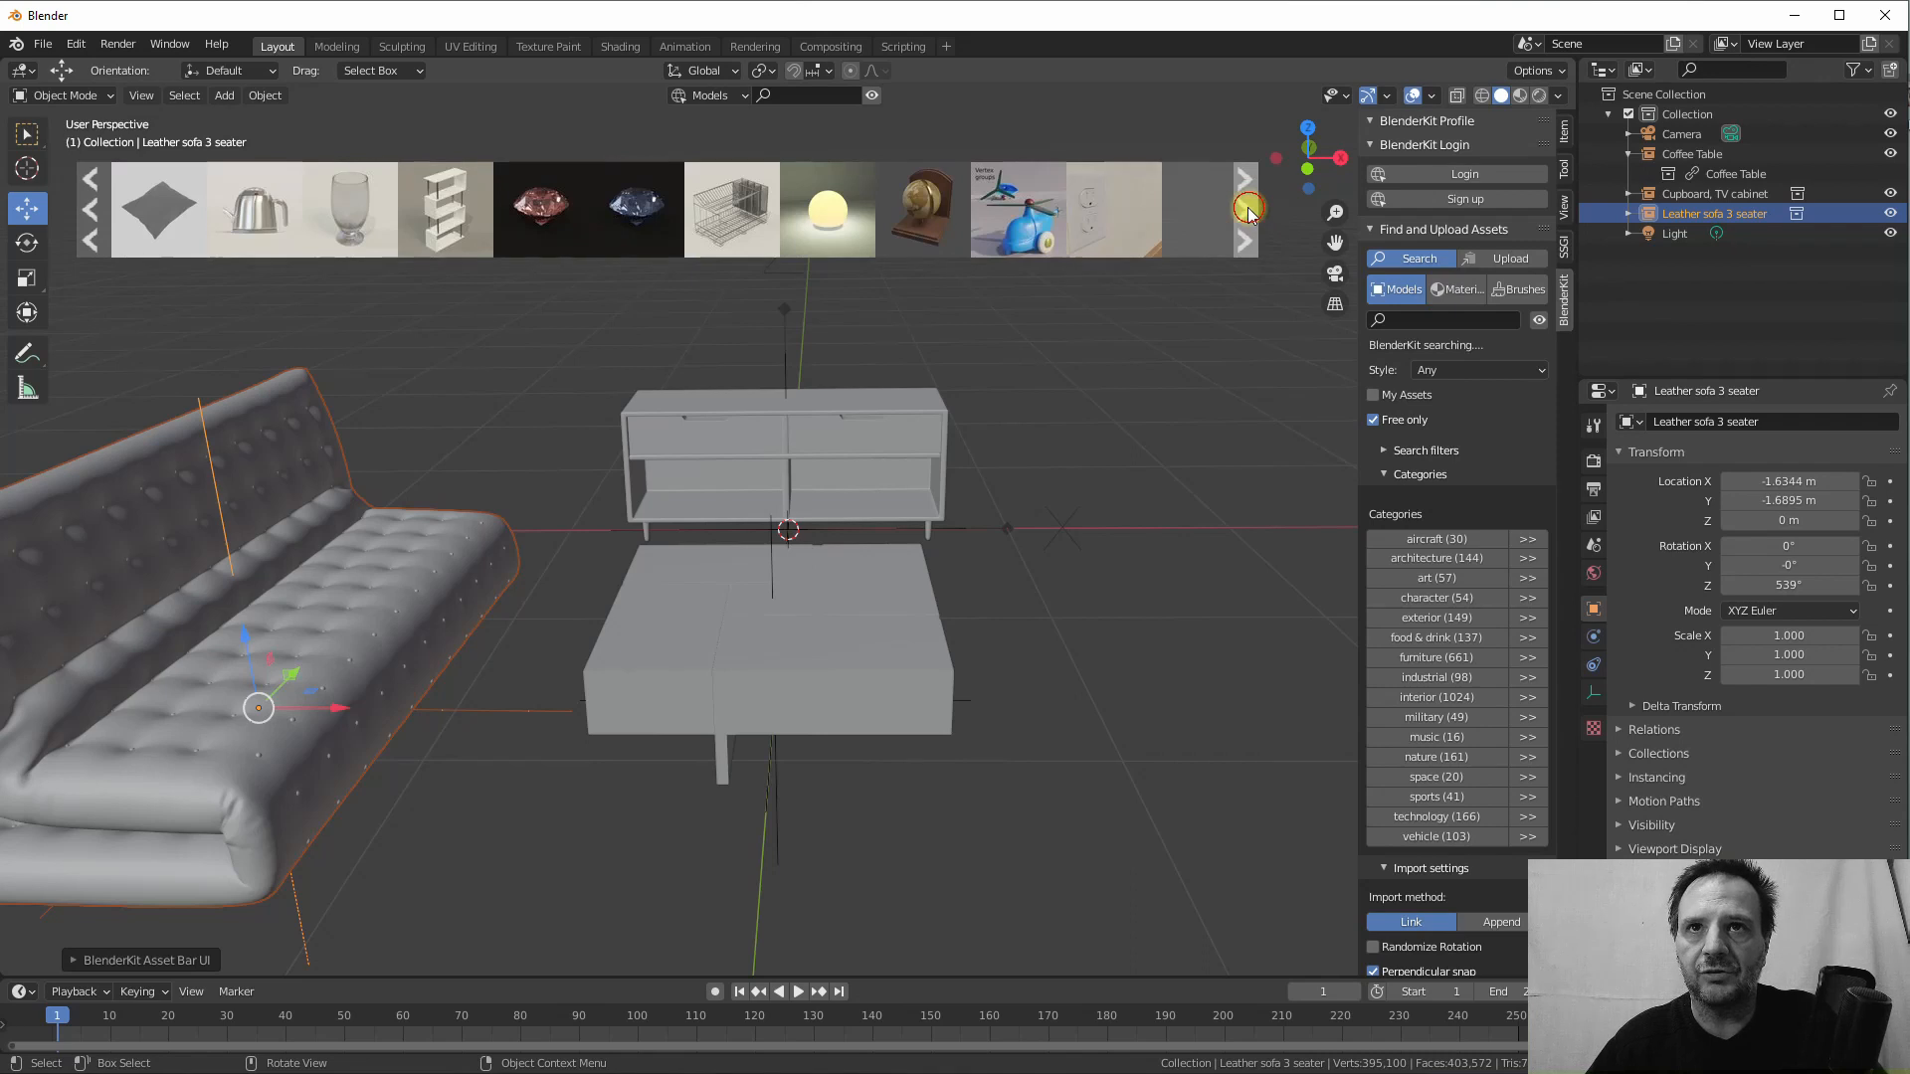
left_click(1247, 210)
mouse_move(507, 199)
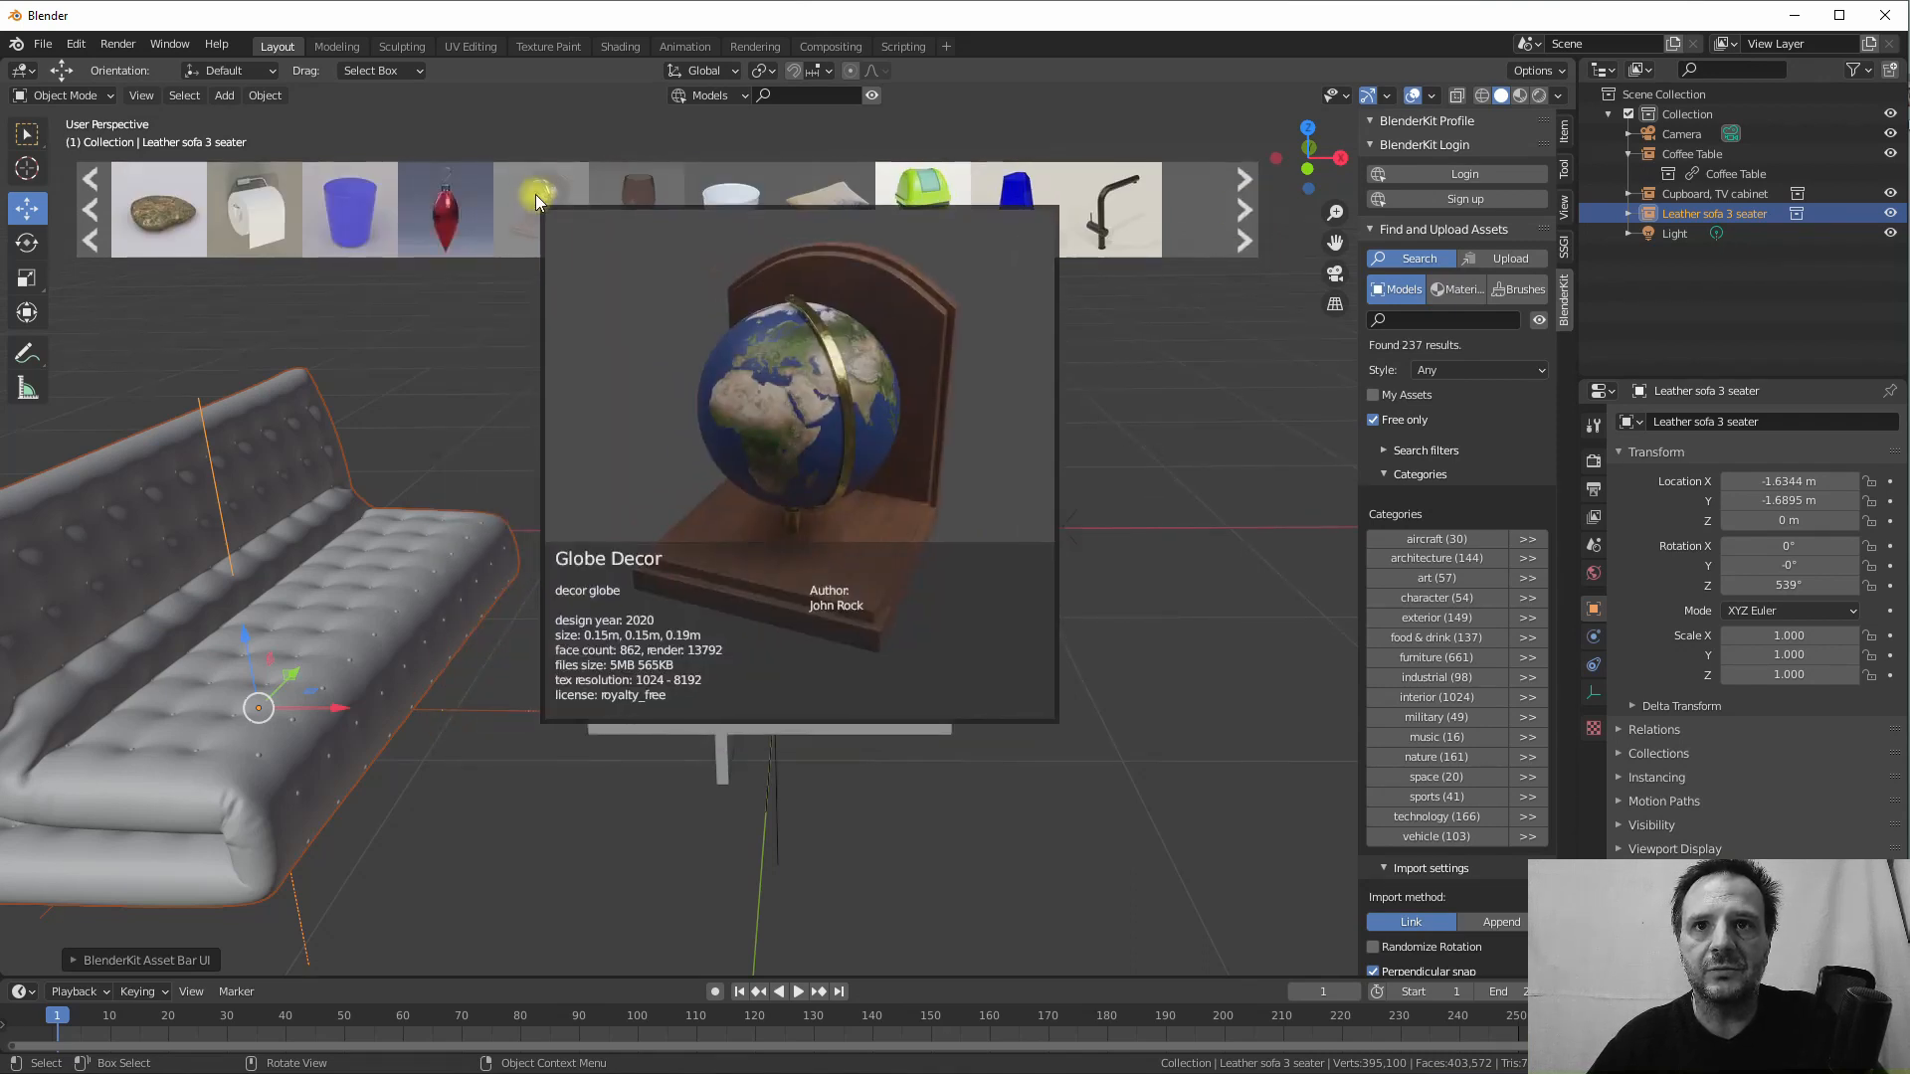
left_click(535, 194)
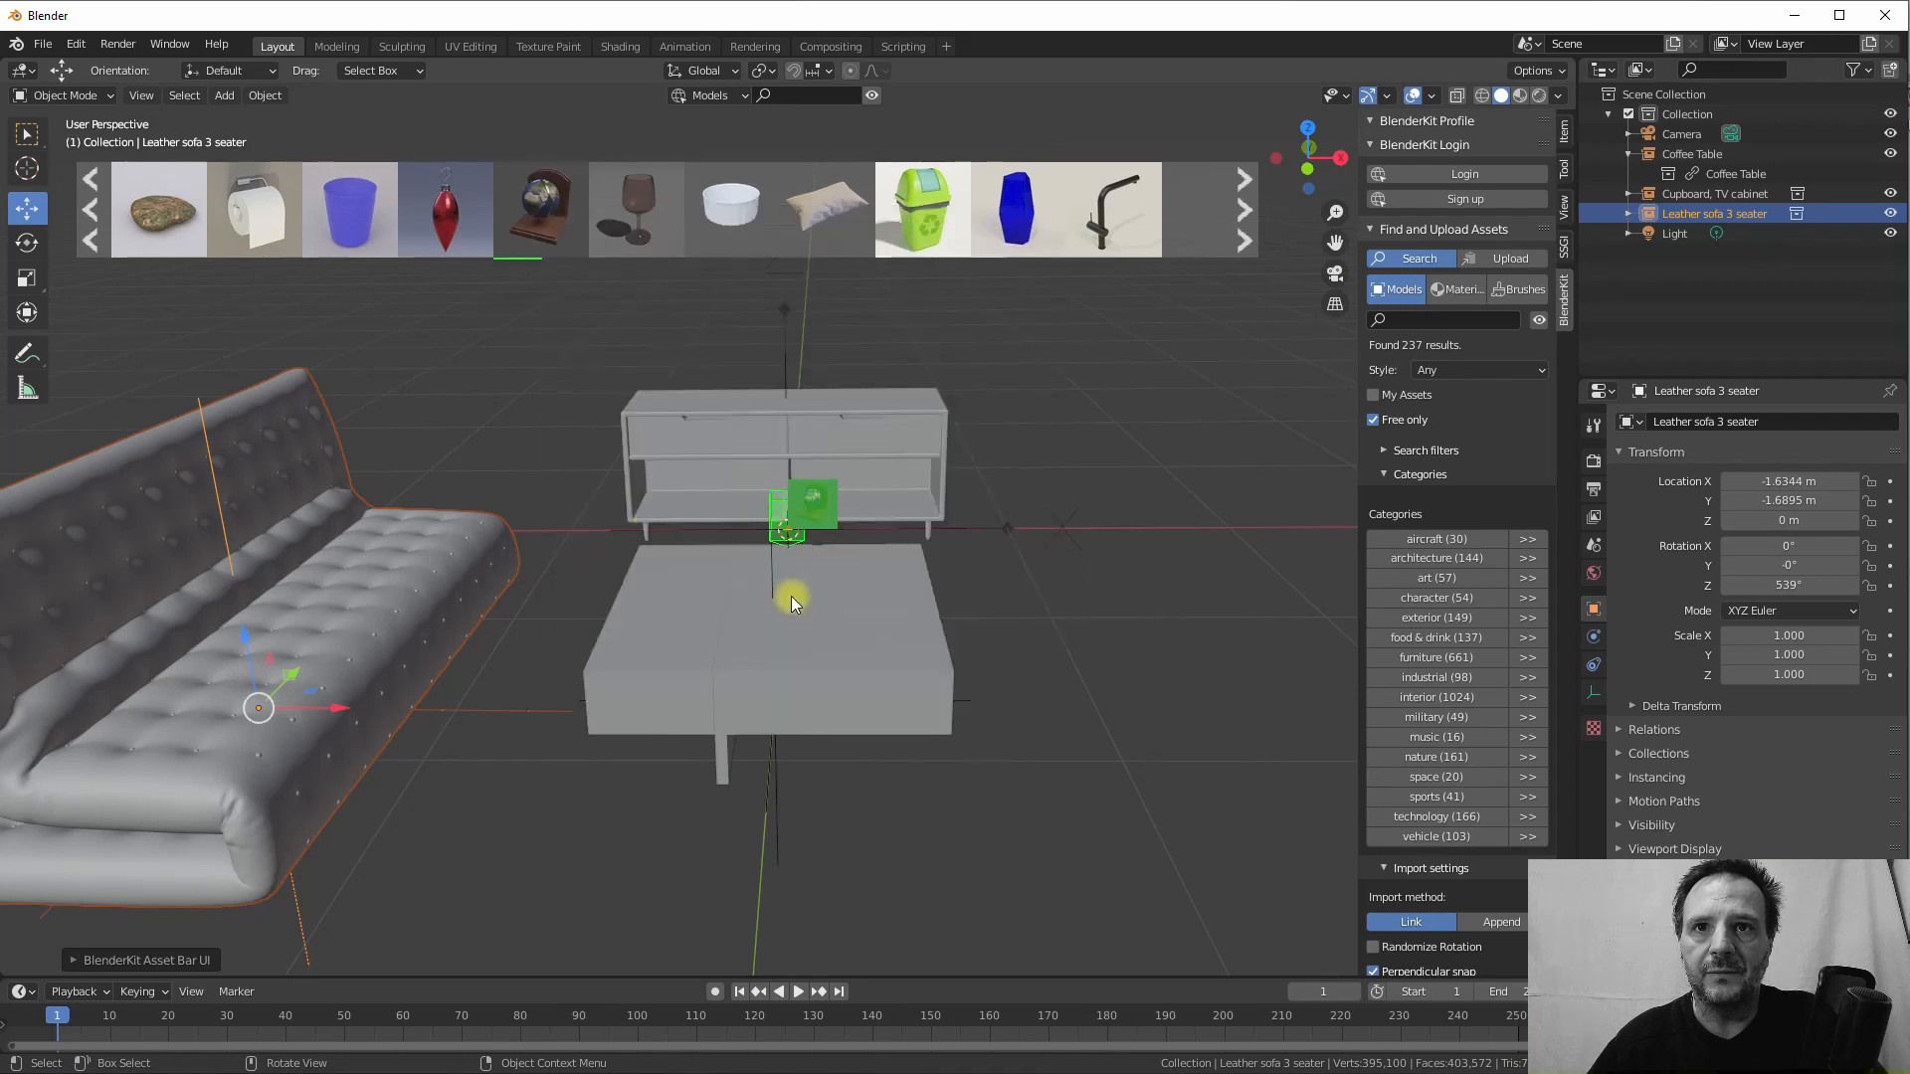
Move the globe to about 0.125 m on Z and -0.254 m on X, onto the TV cabinet's open shelf
left_click(1682, 210)
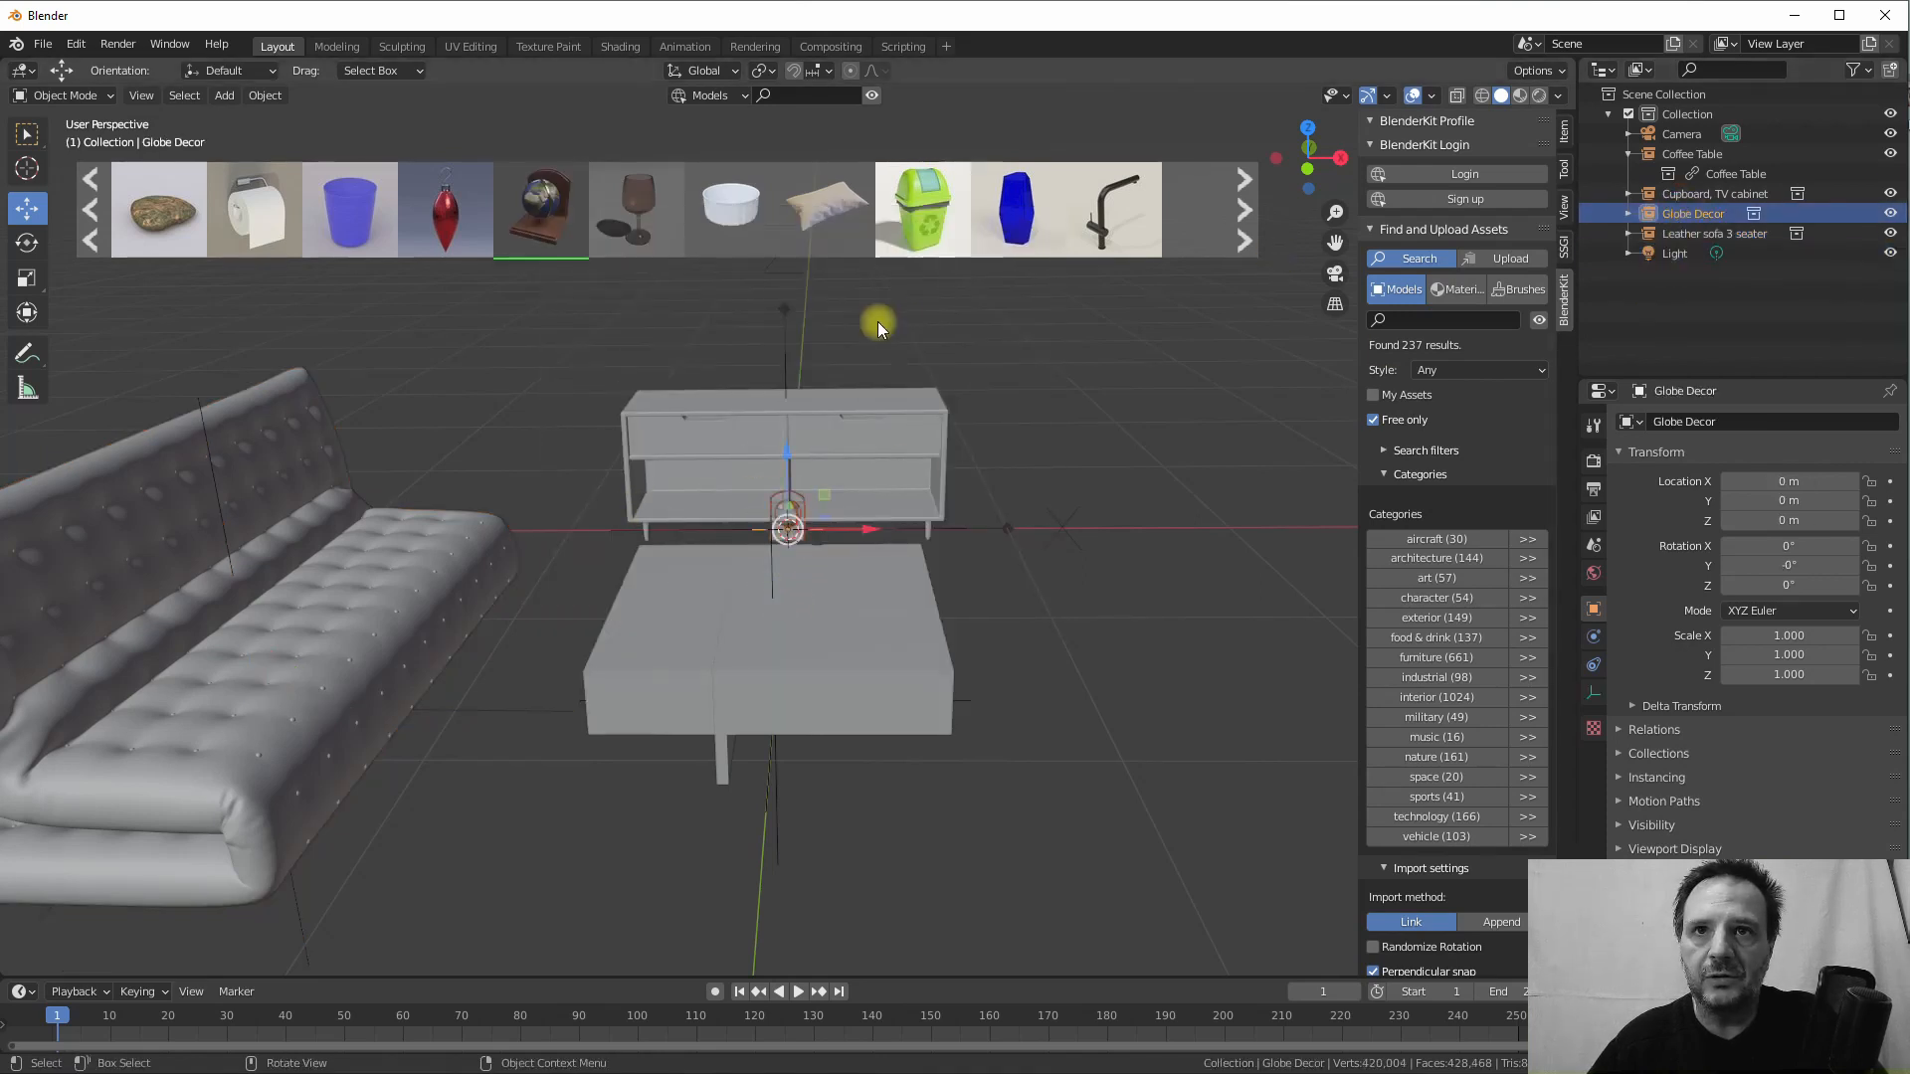
left_click_drag(790, 457, 782, 421)
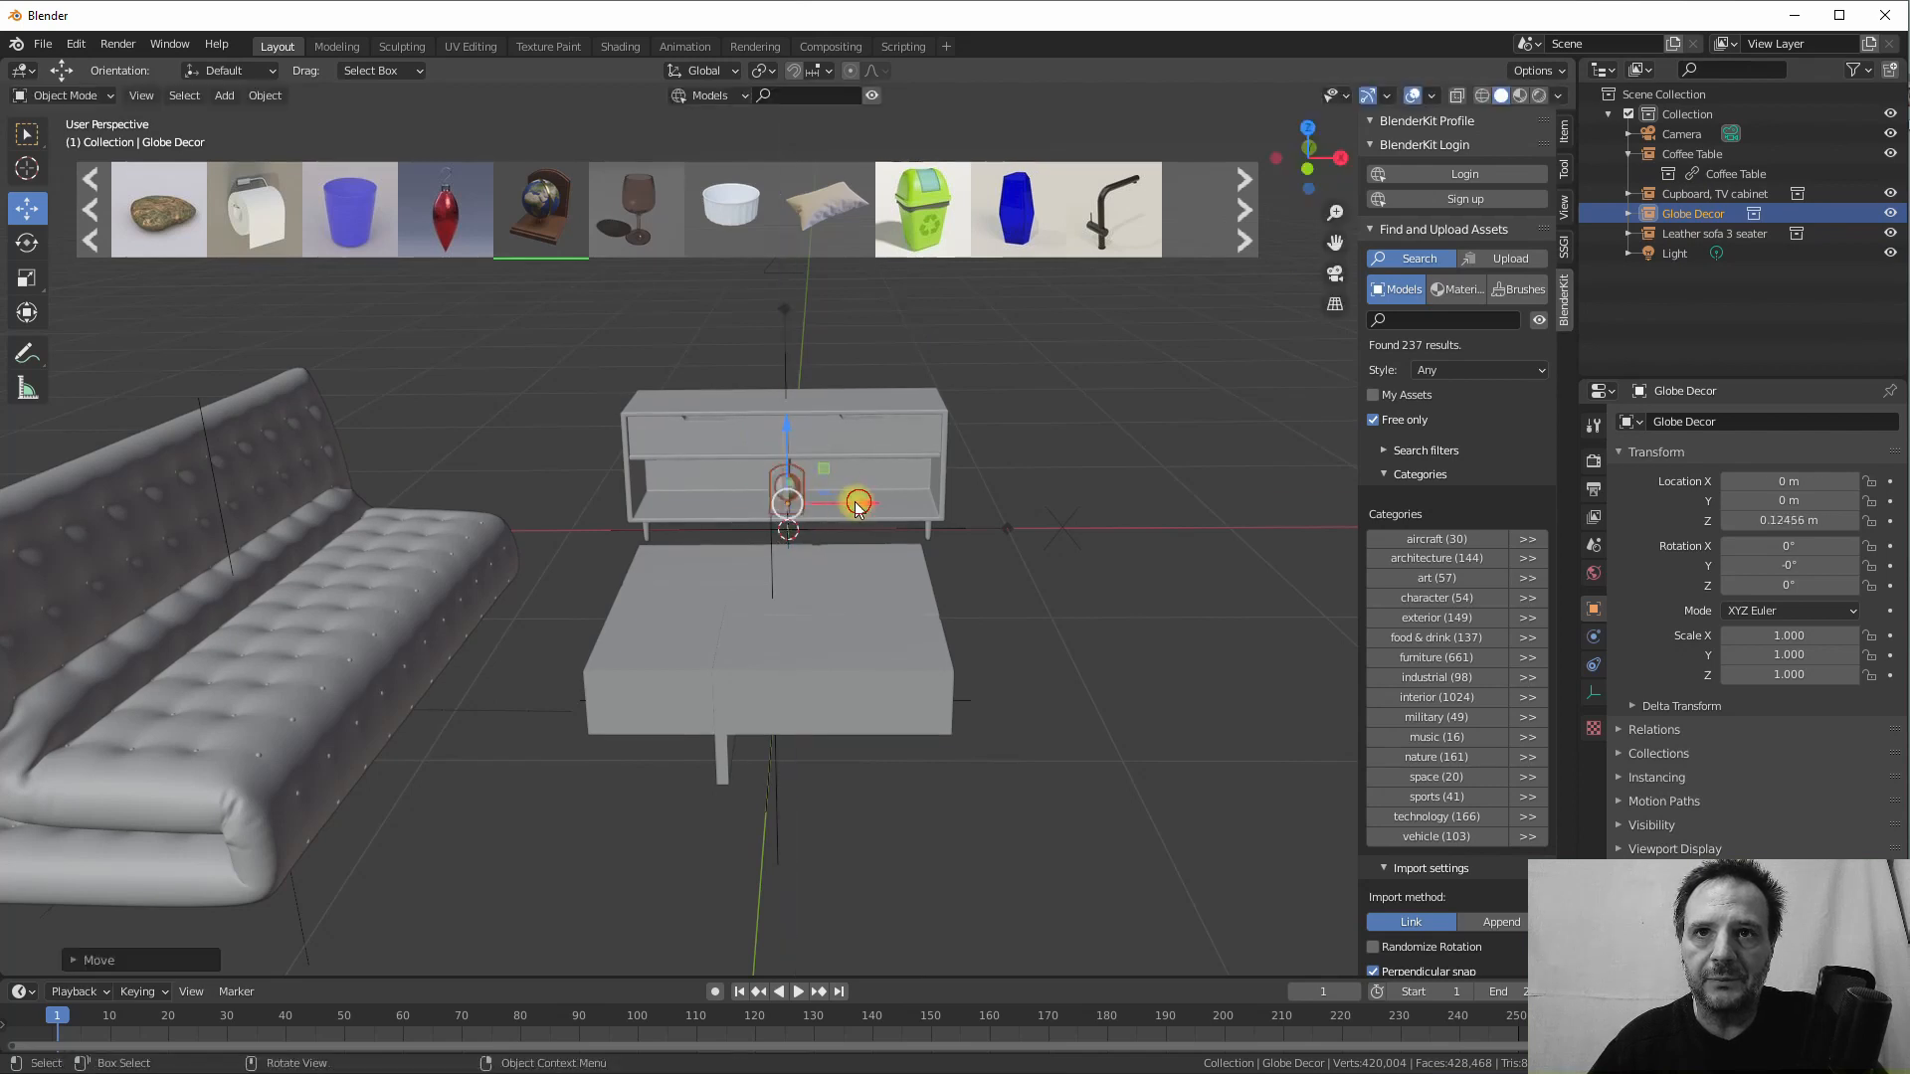
left_click_drag(854, 504, 792, 503)
Find the Flowers in vase model among BlenderKit's interior results and add it to the scene
mouse_move(768, 207)
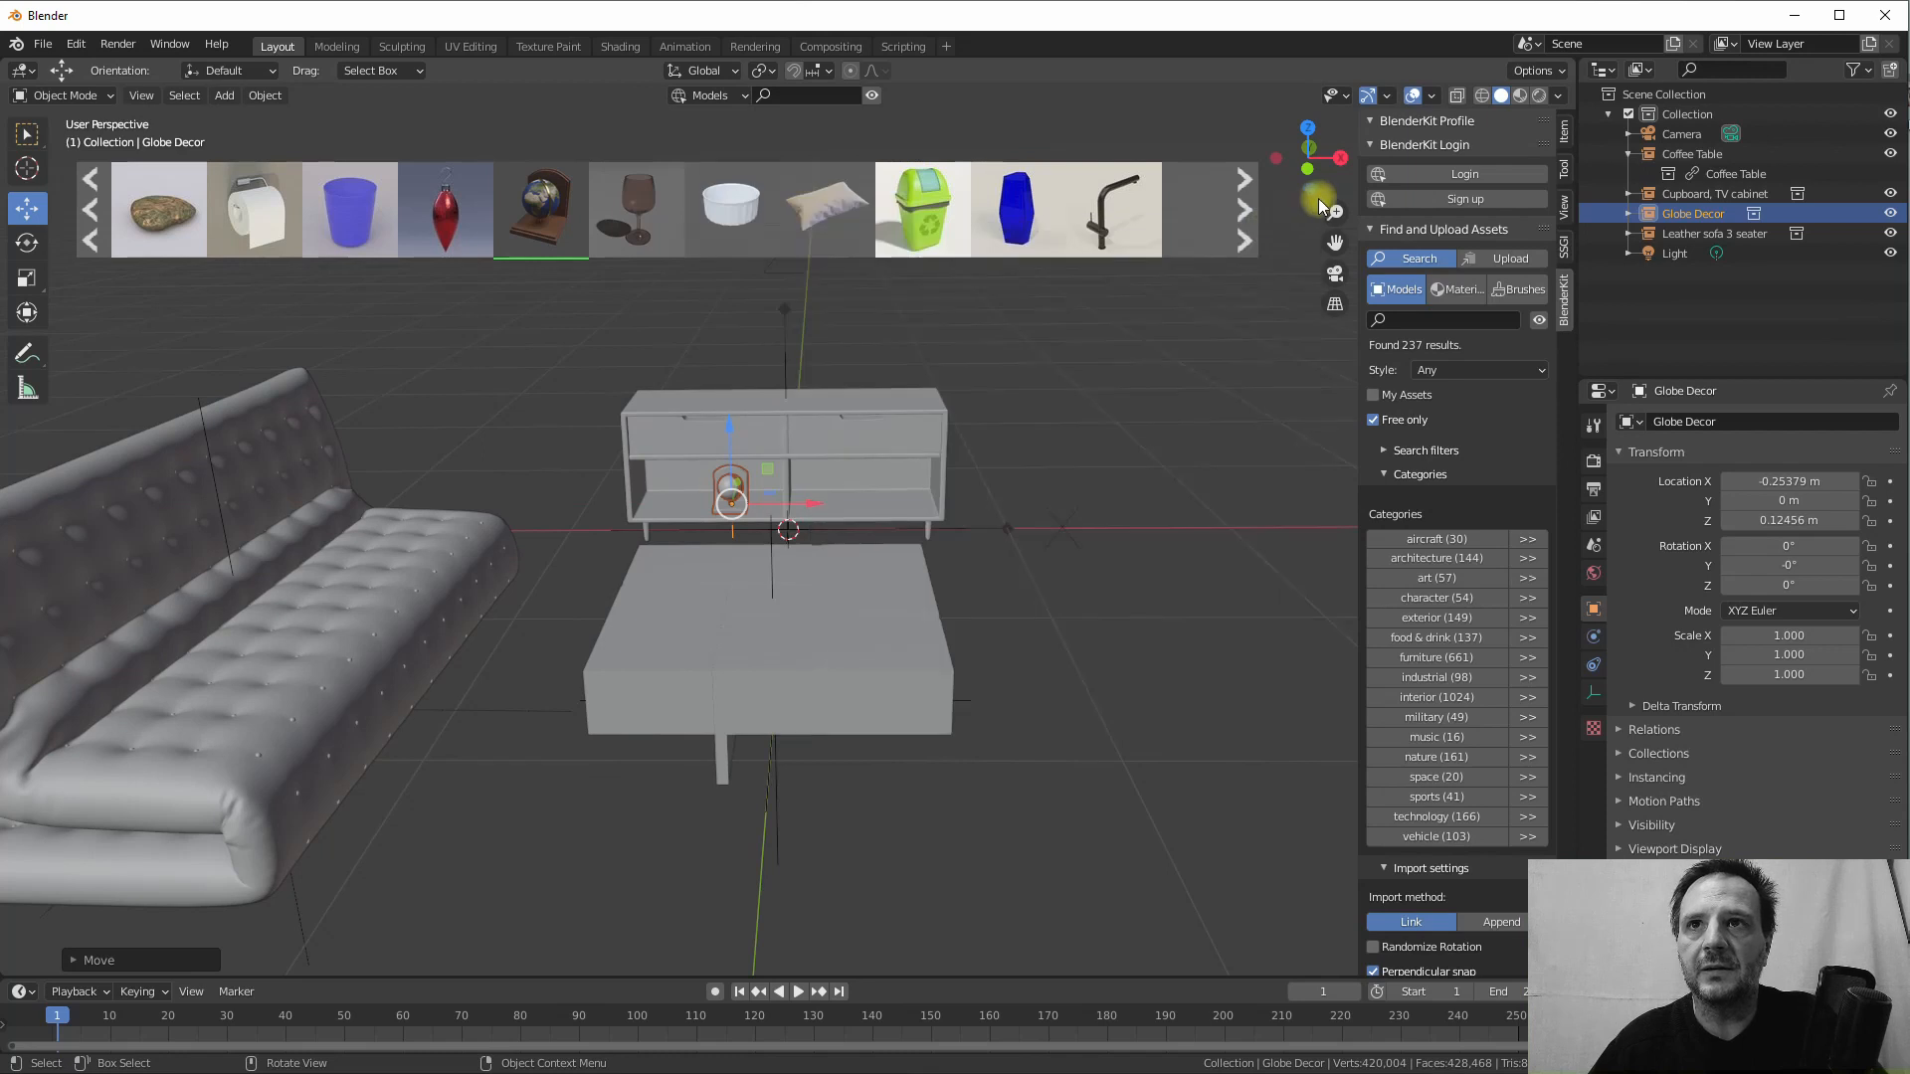
left_click(1245, 209)
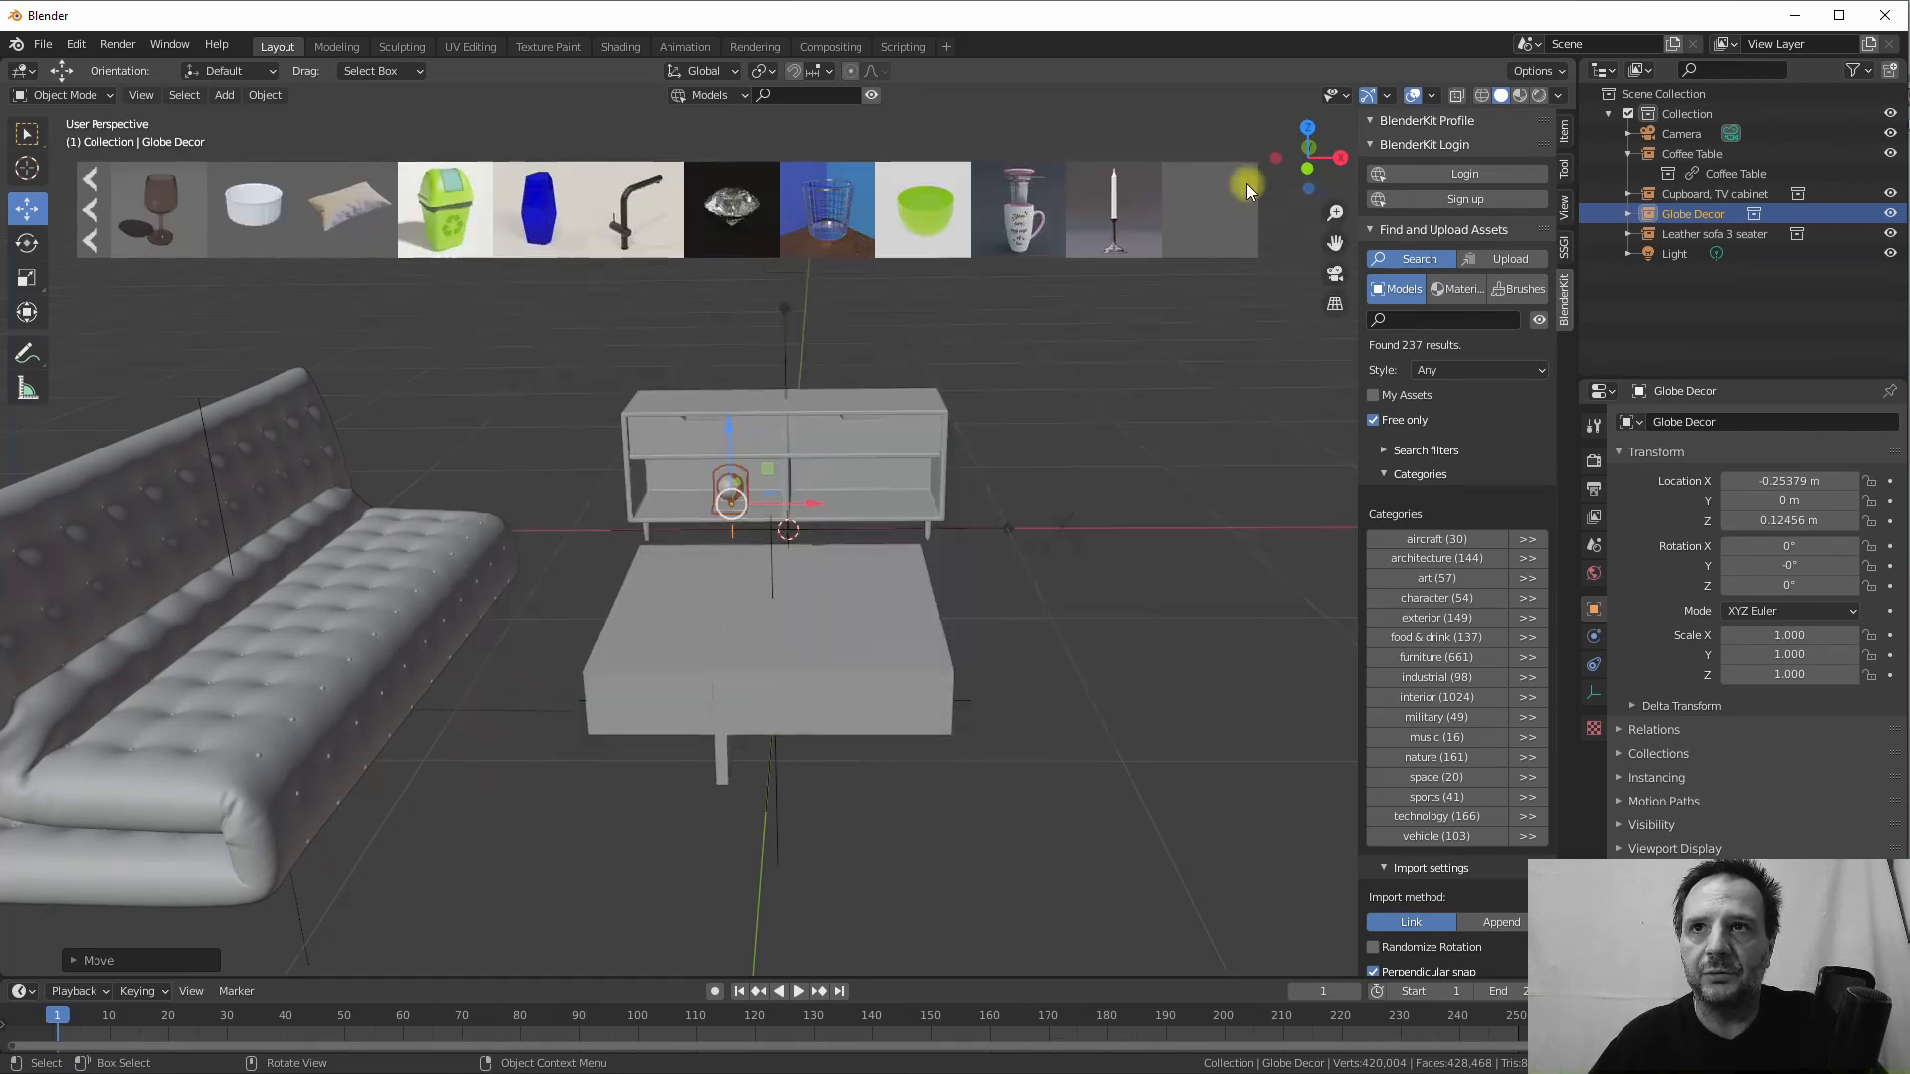
left_click(85, 207)
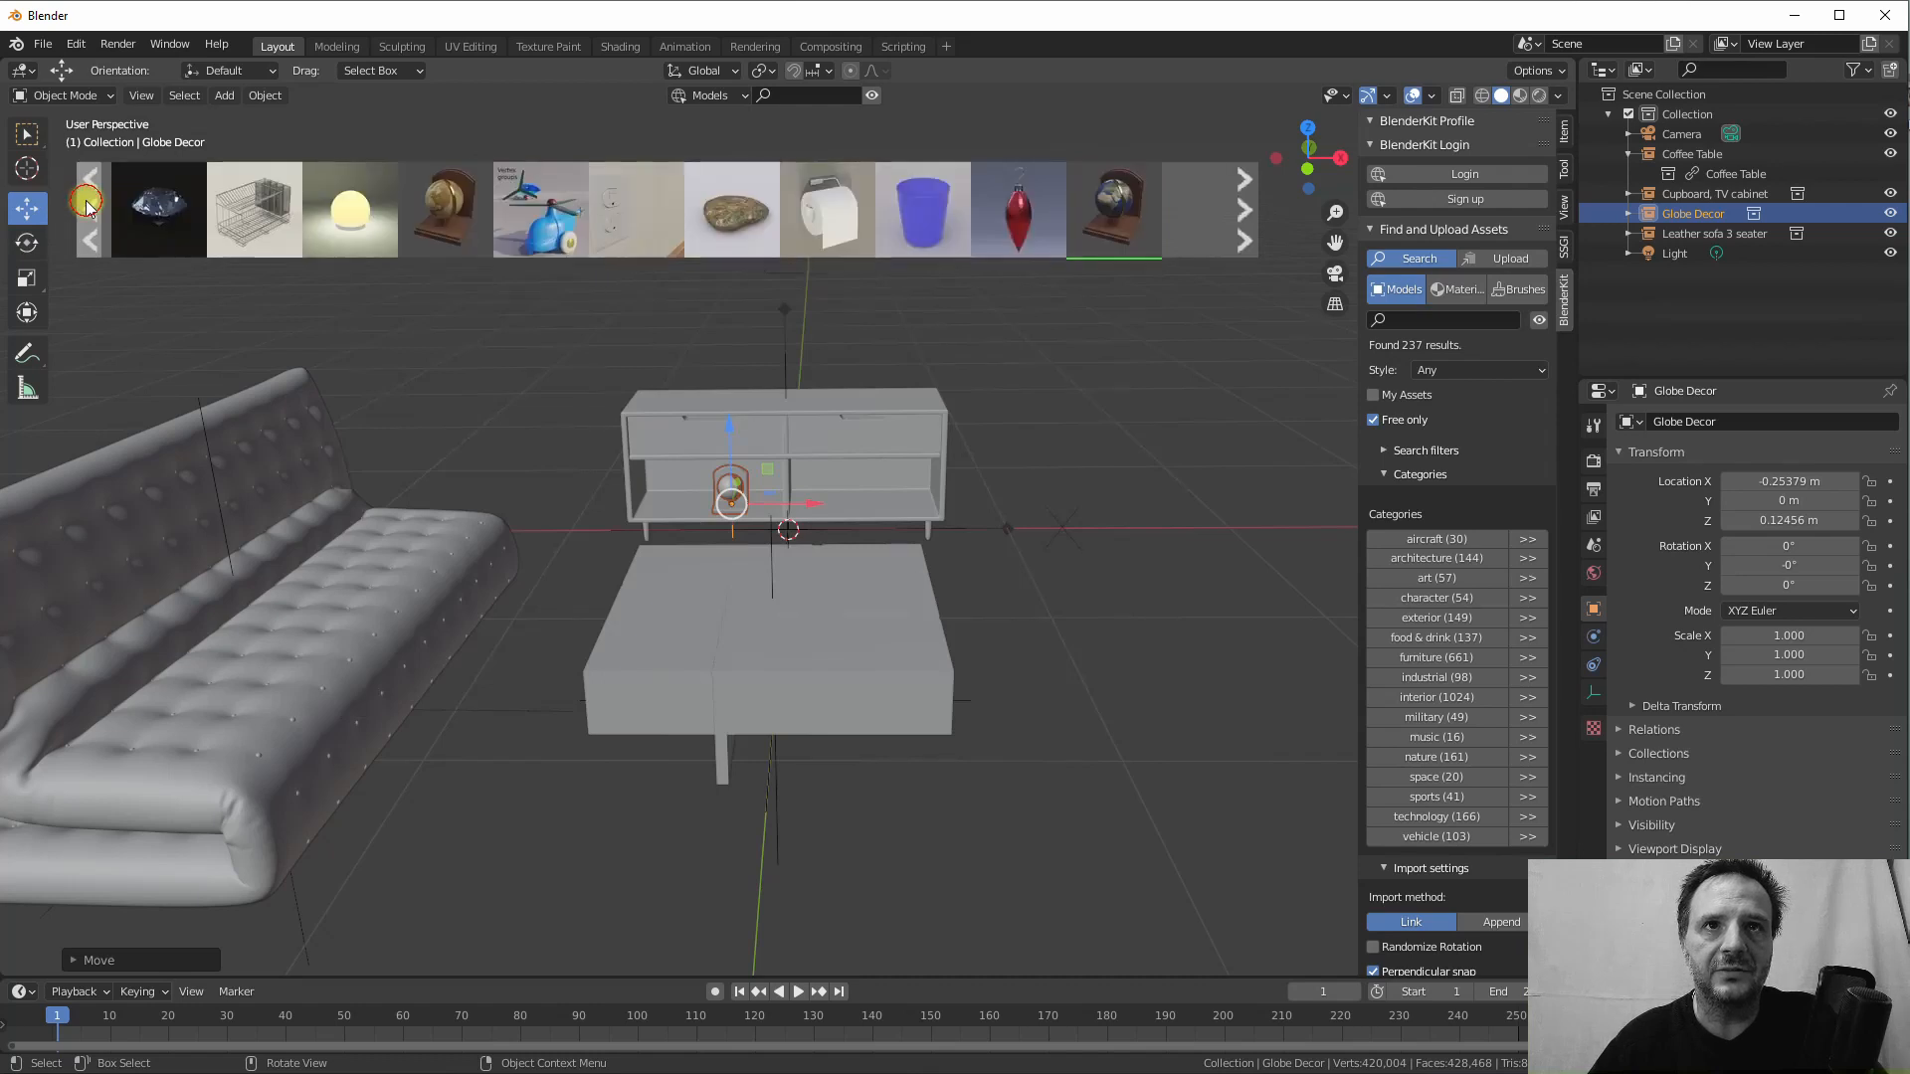
left_click(87, 206)
left_click(85, 207)
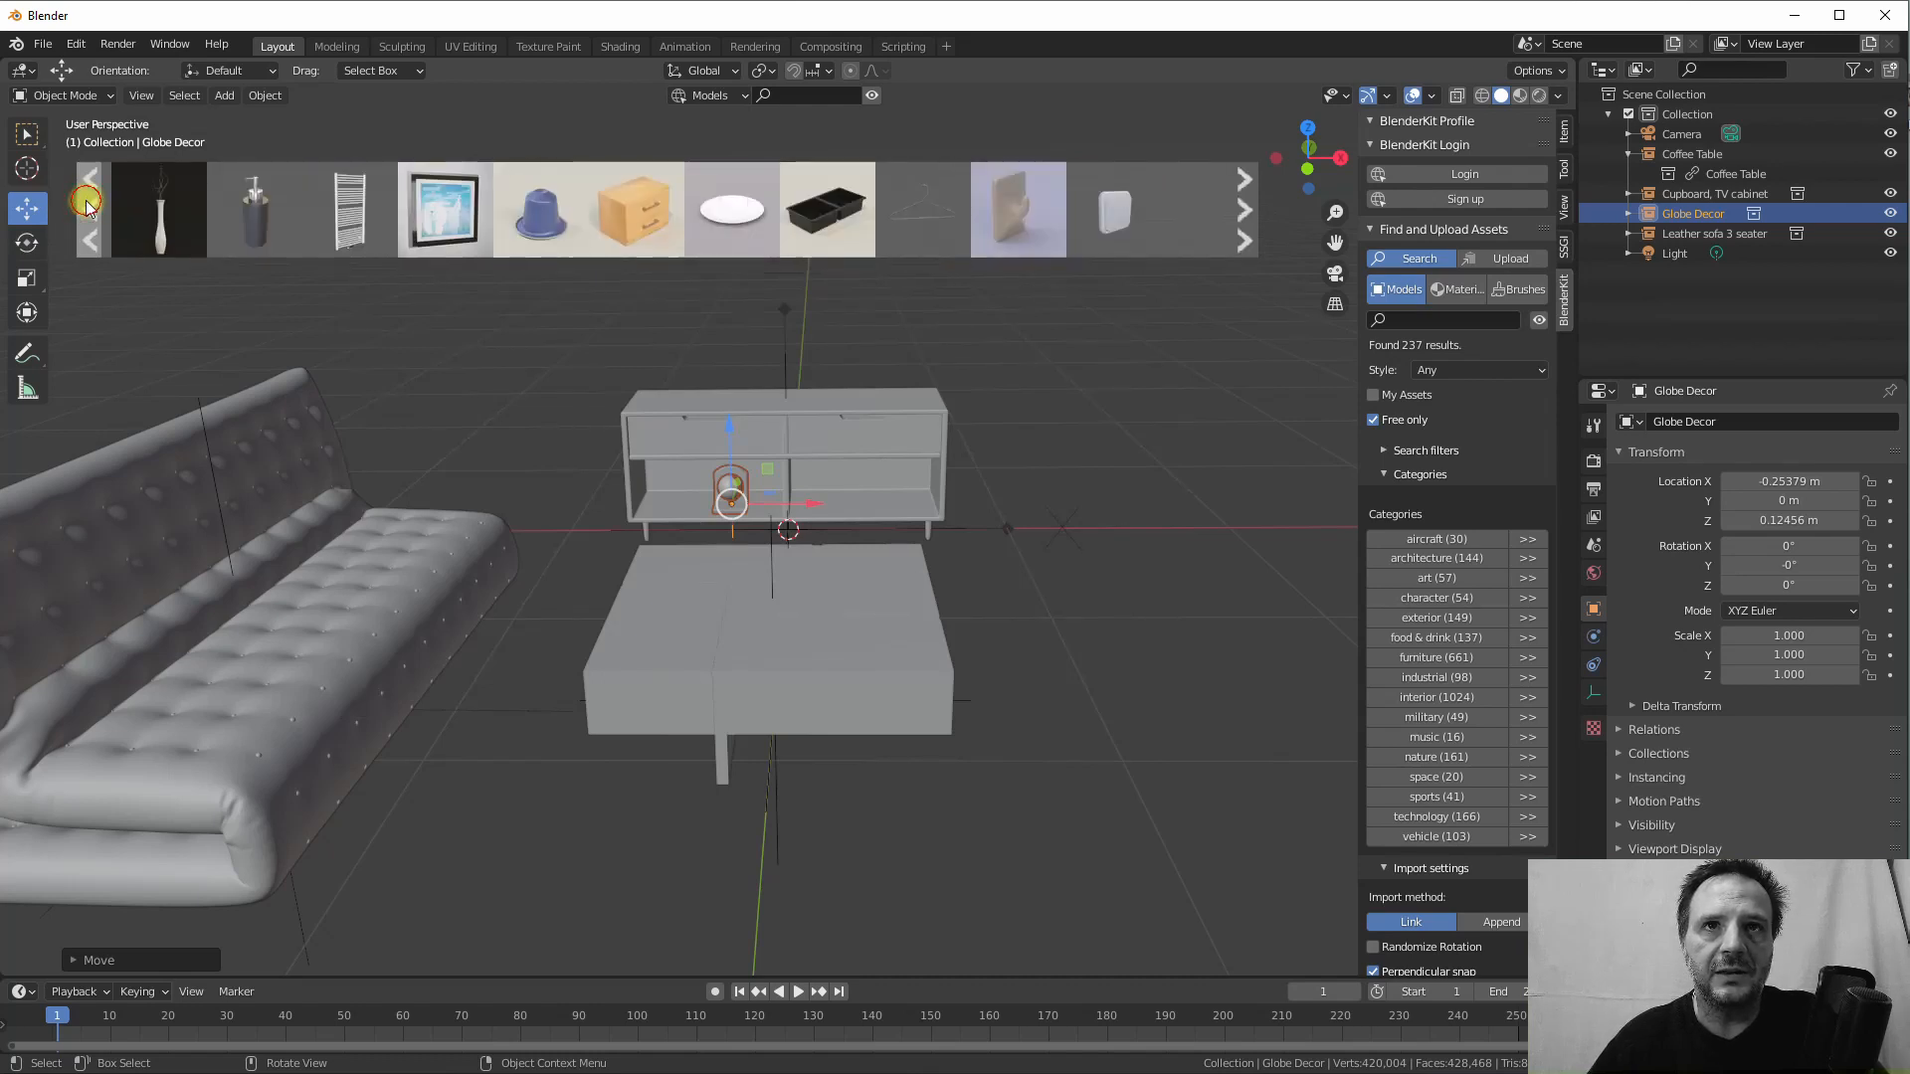
left_click(86, 207)
left_click(87, 207)
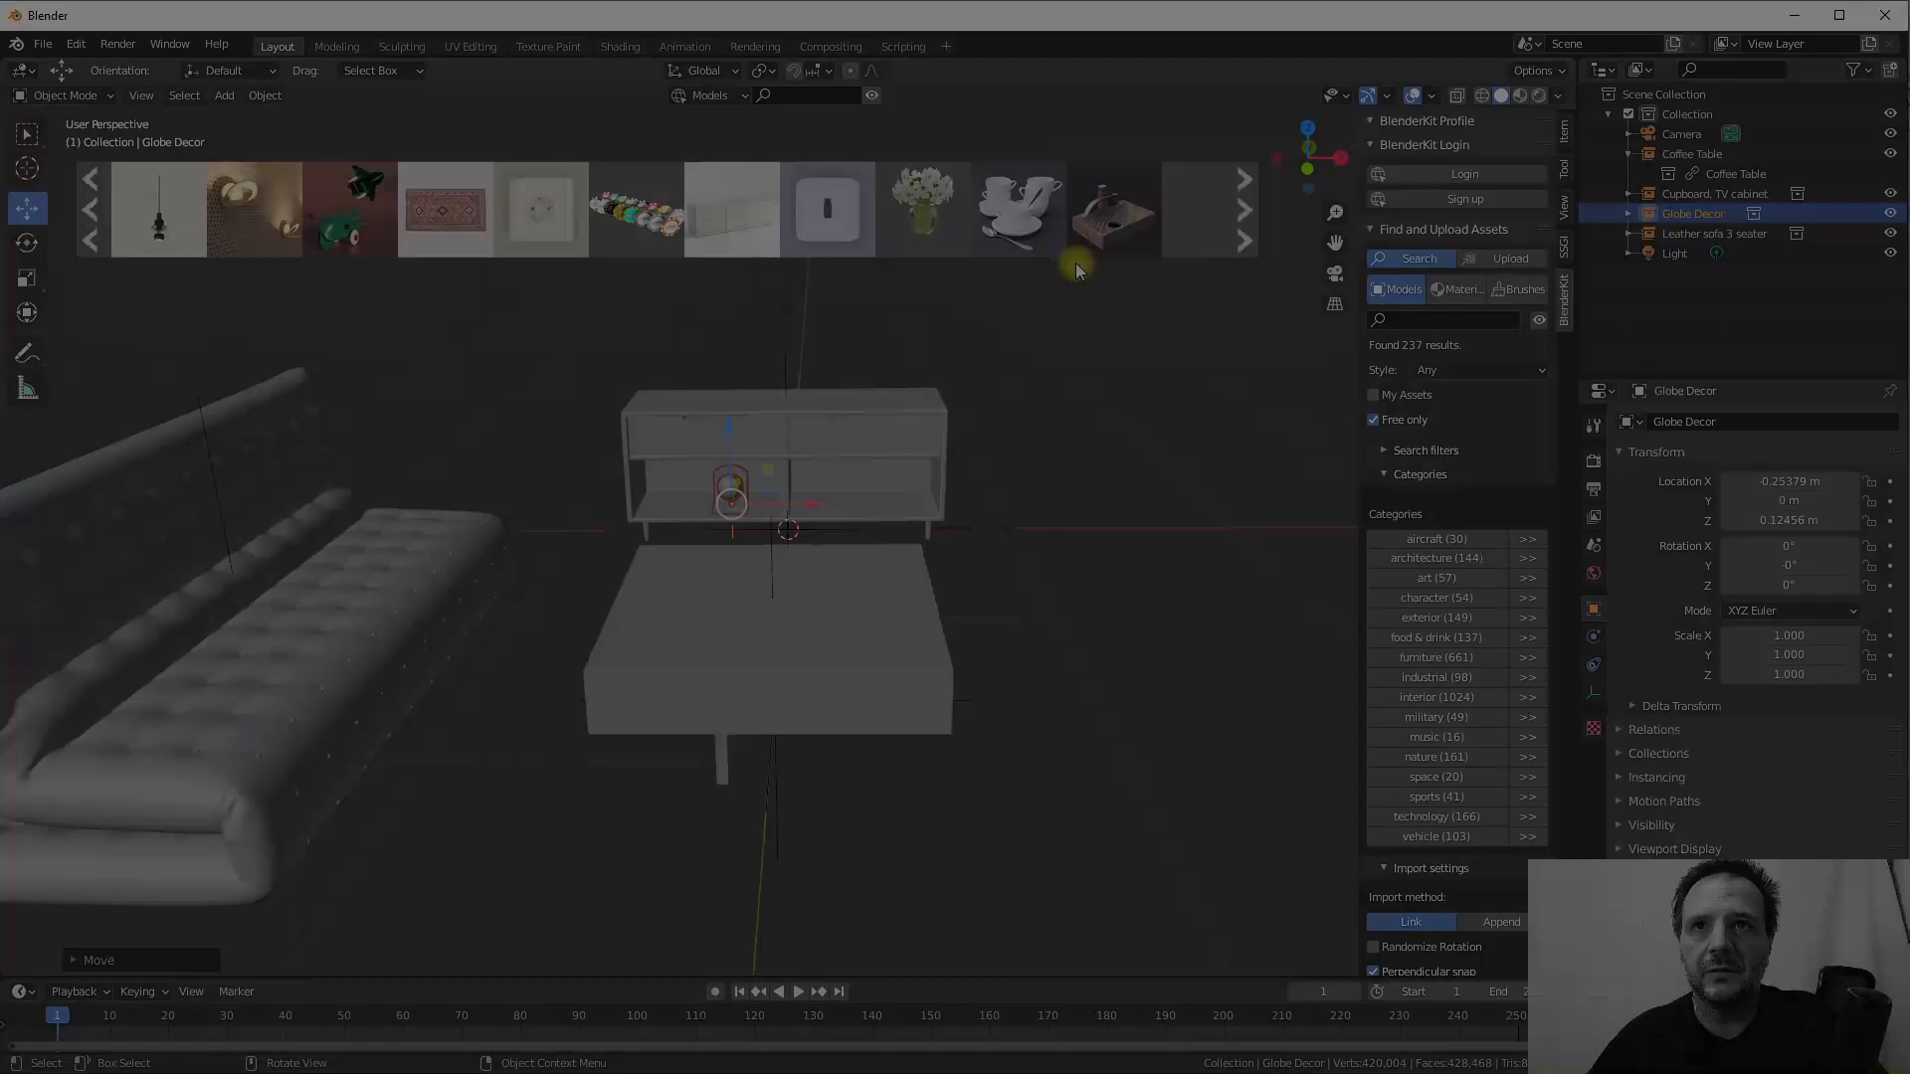
mouse_move(933, 203)
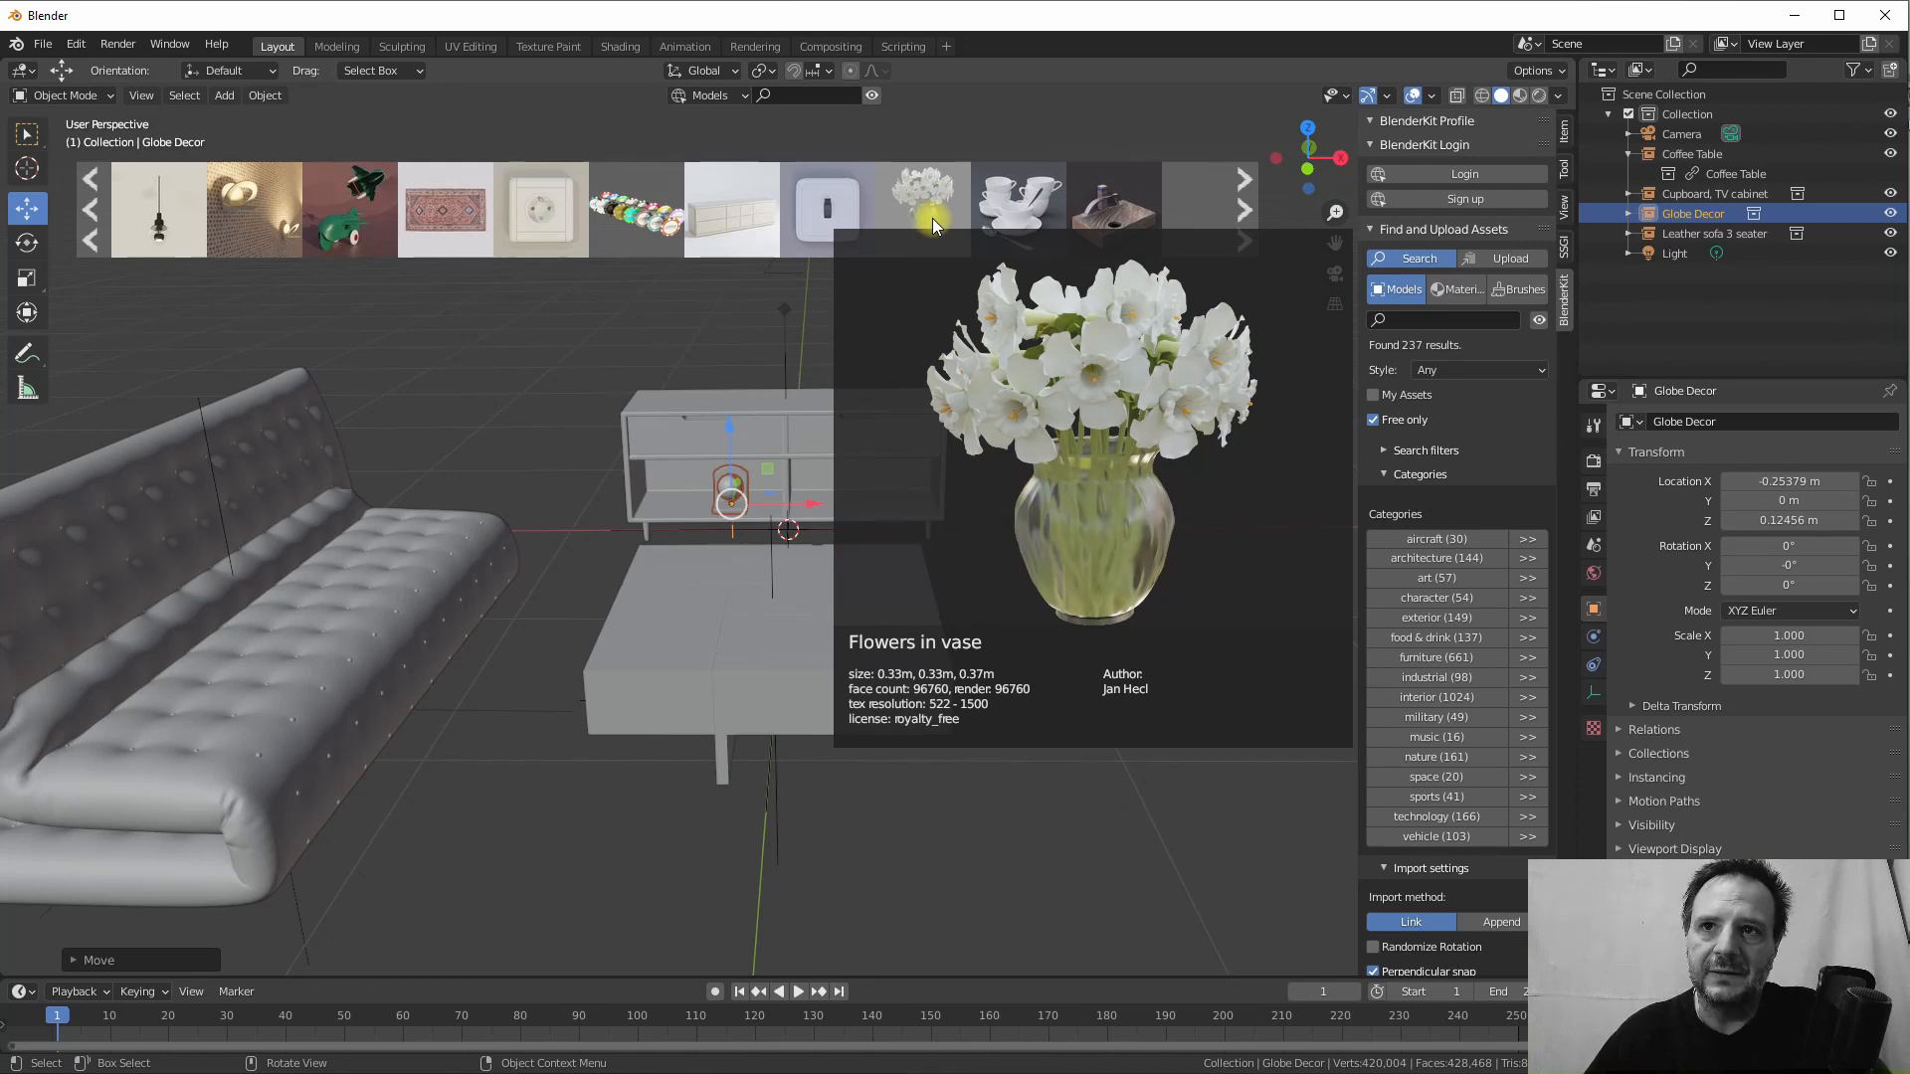
left_click(933, 218)
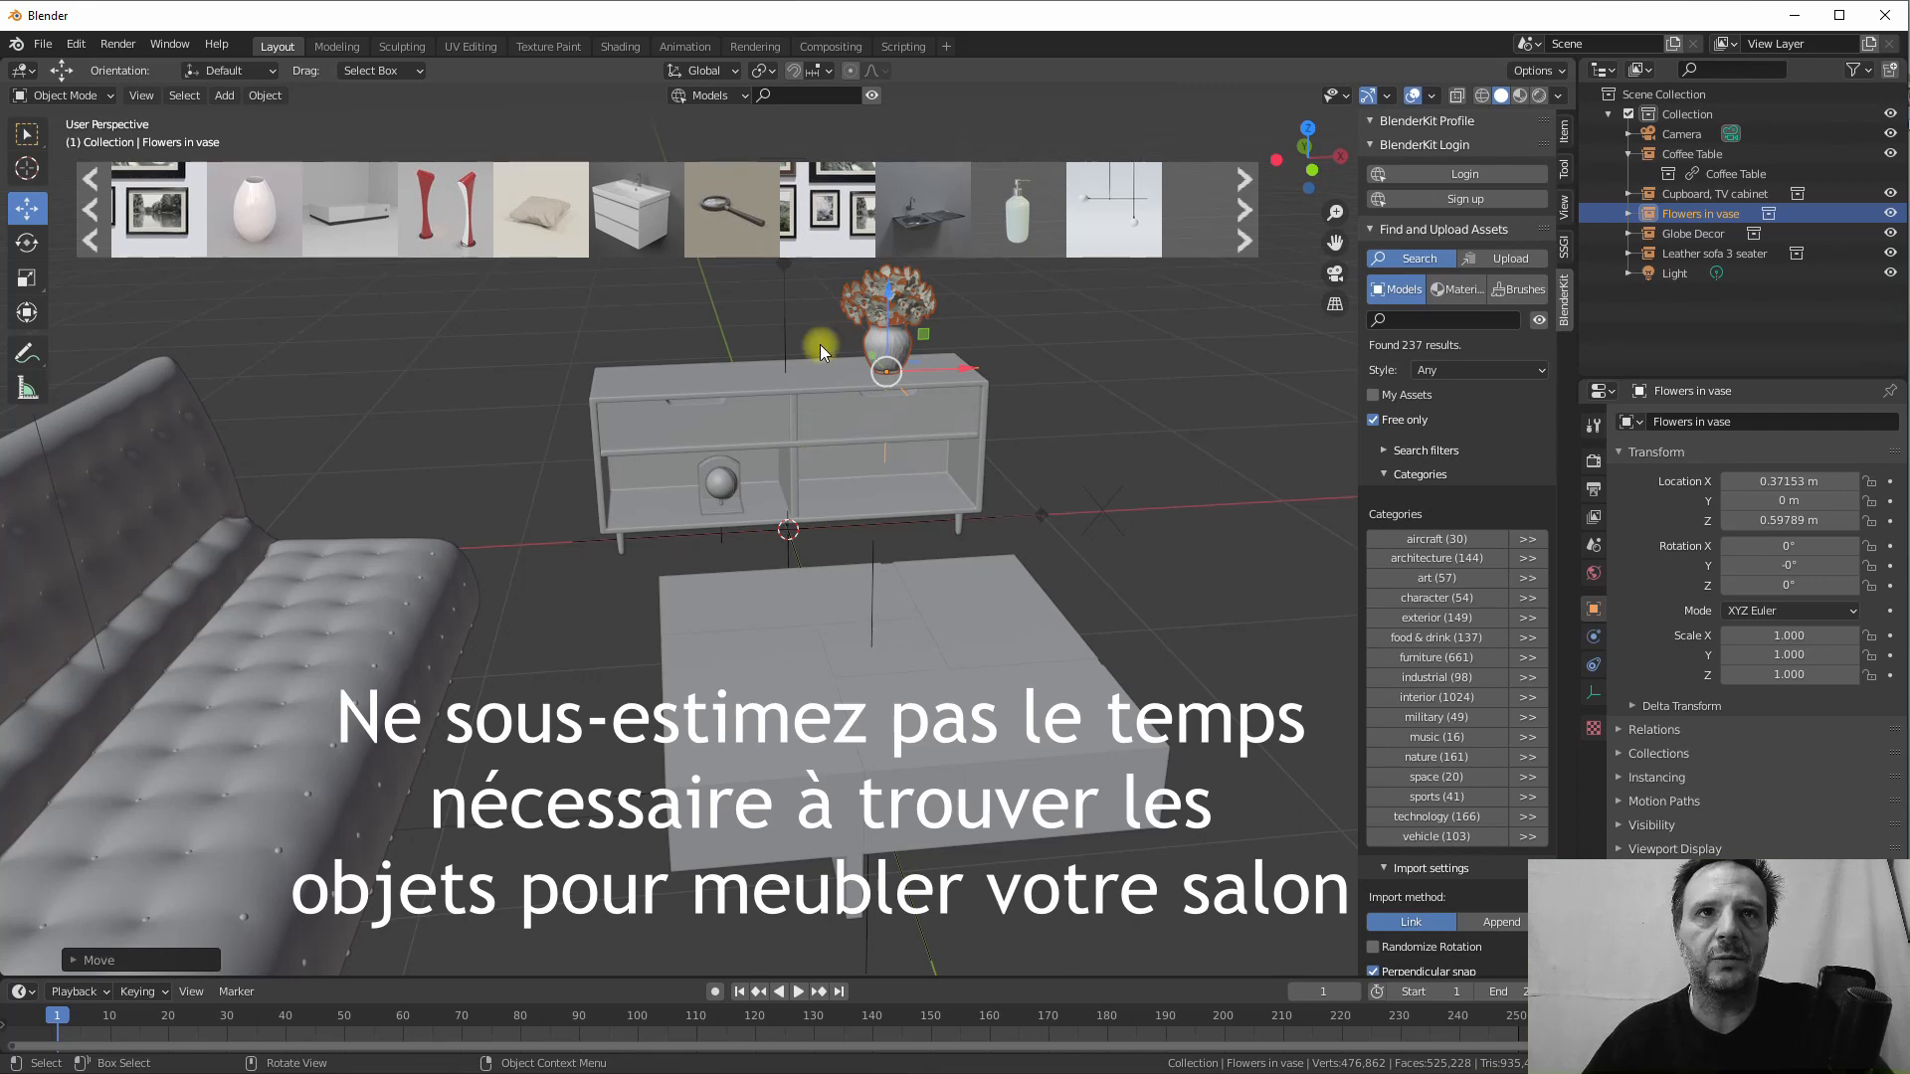
Browse the interior results for more decoration and place the Wall Pics #01 model at the scene origin
left_click(89, 211)
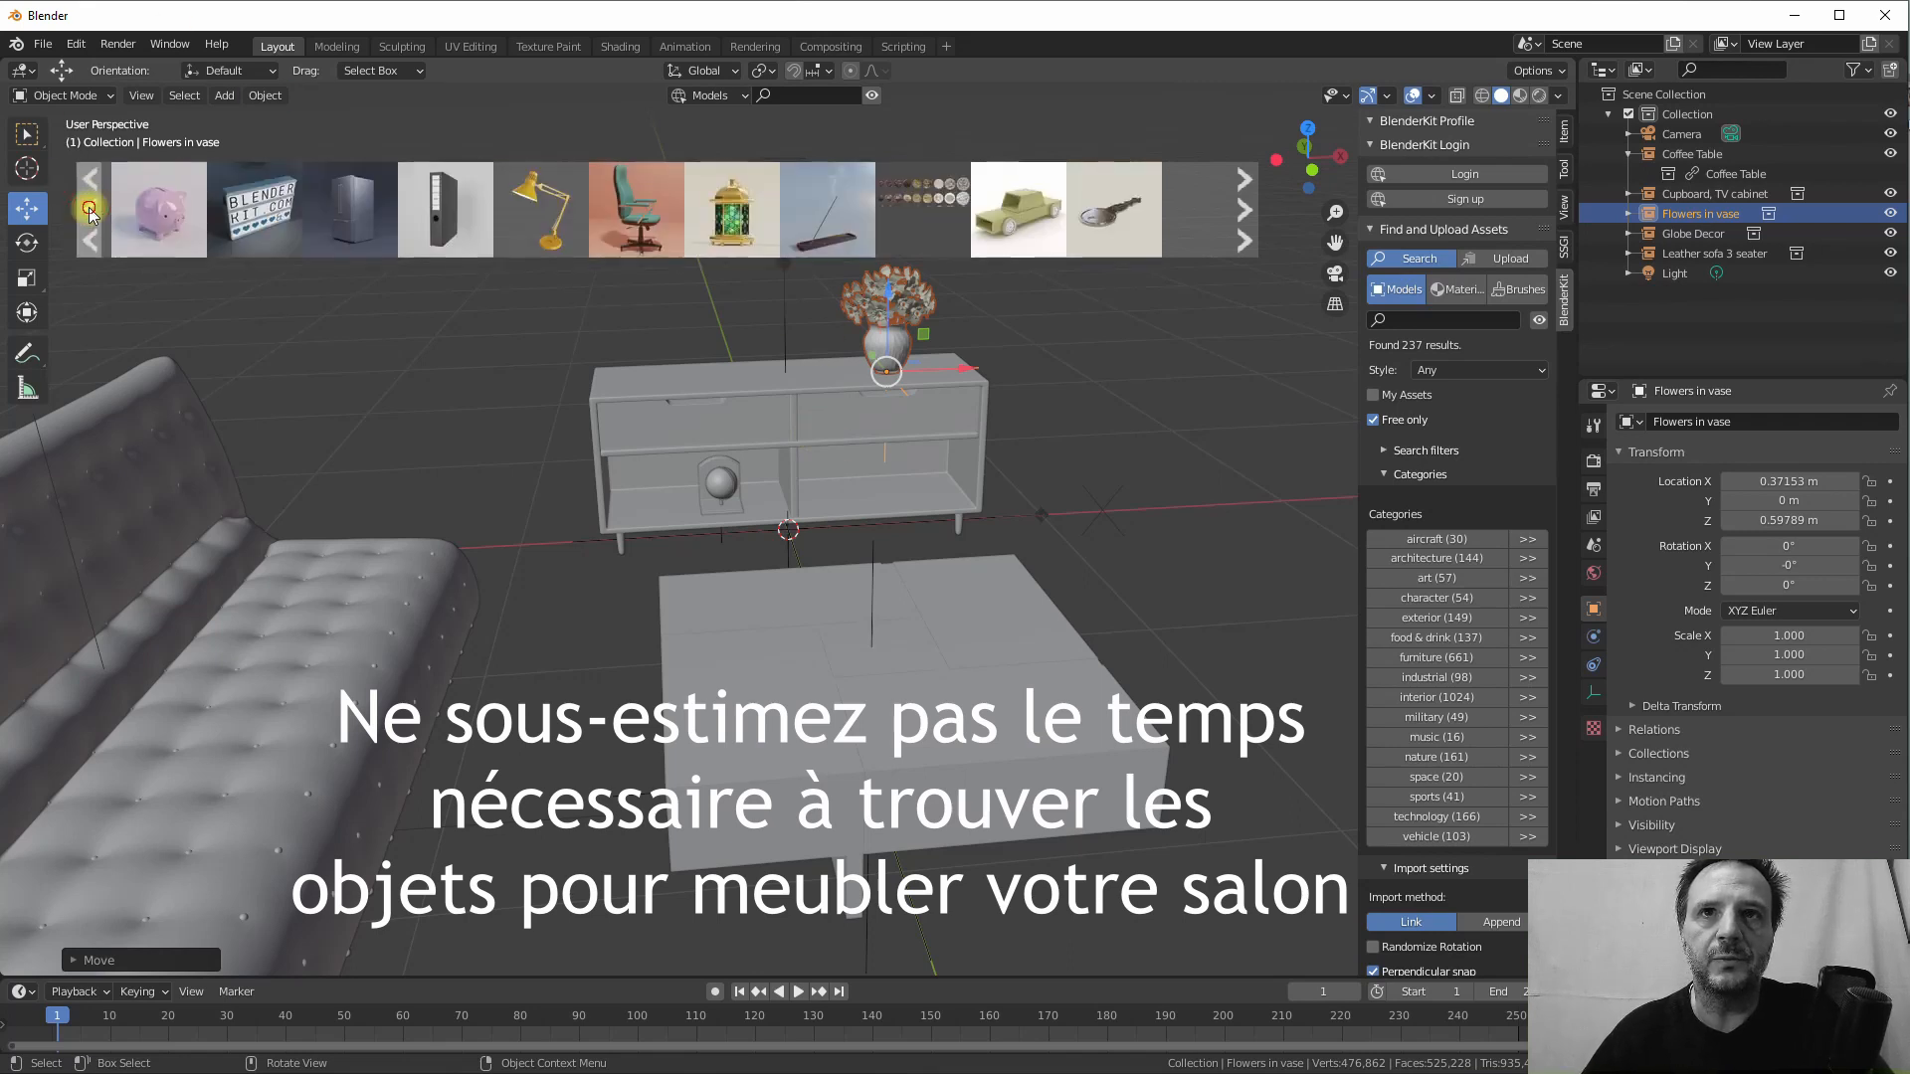
left_click(90, 211)
left_click(90, 211)
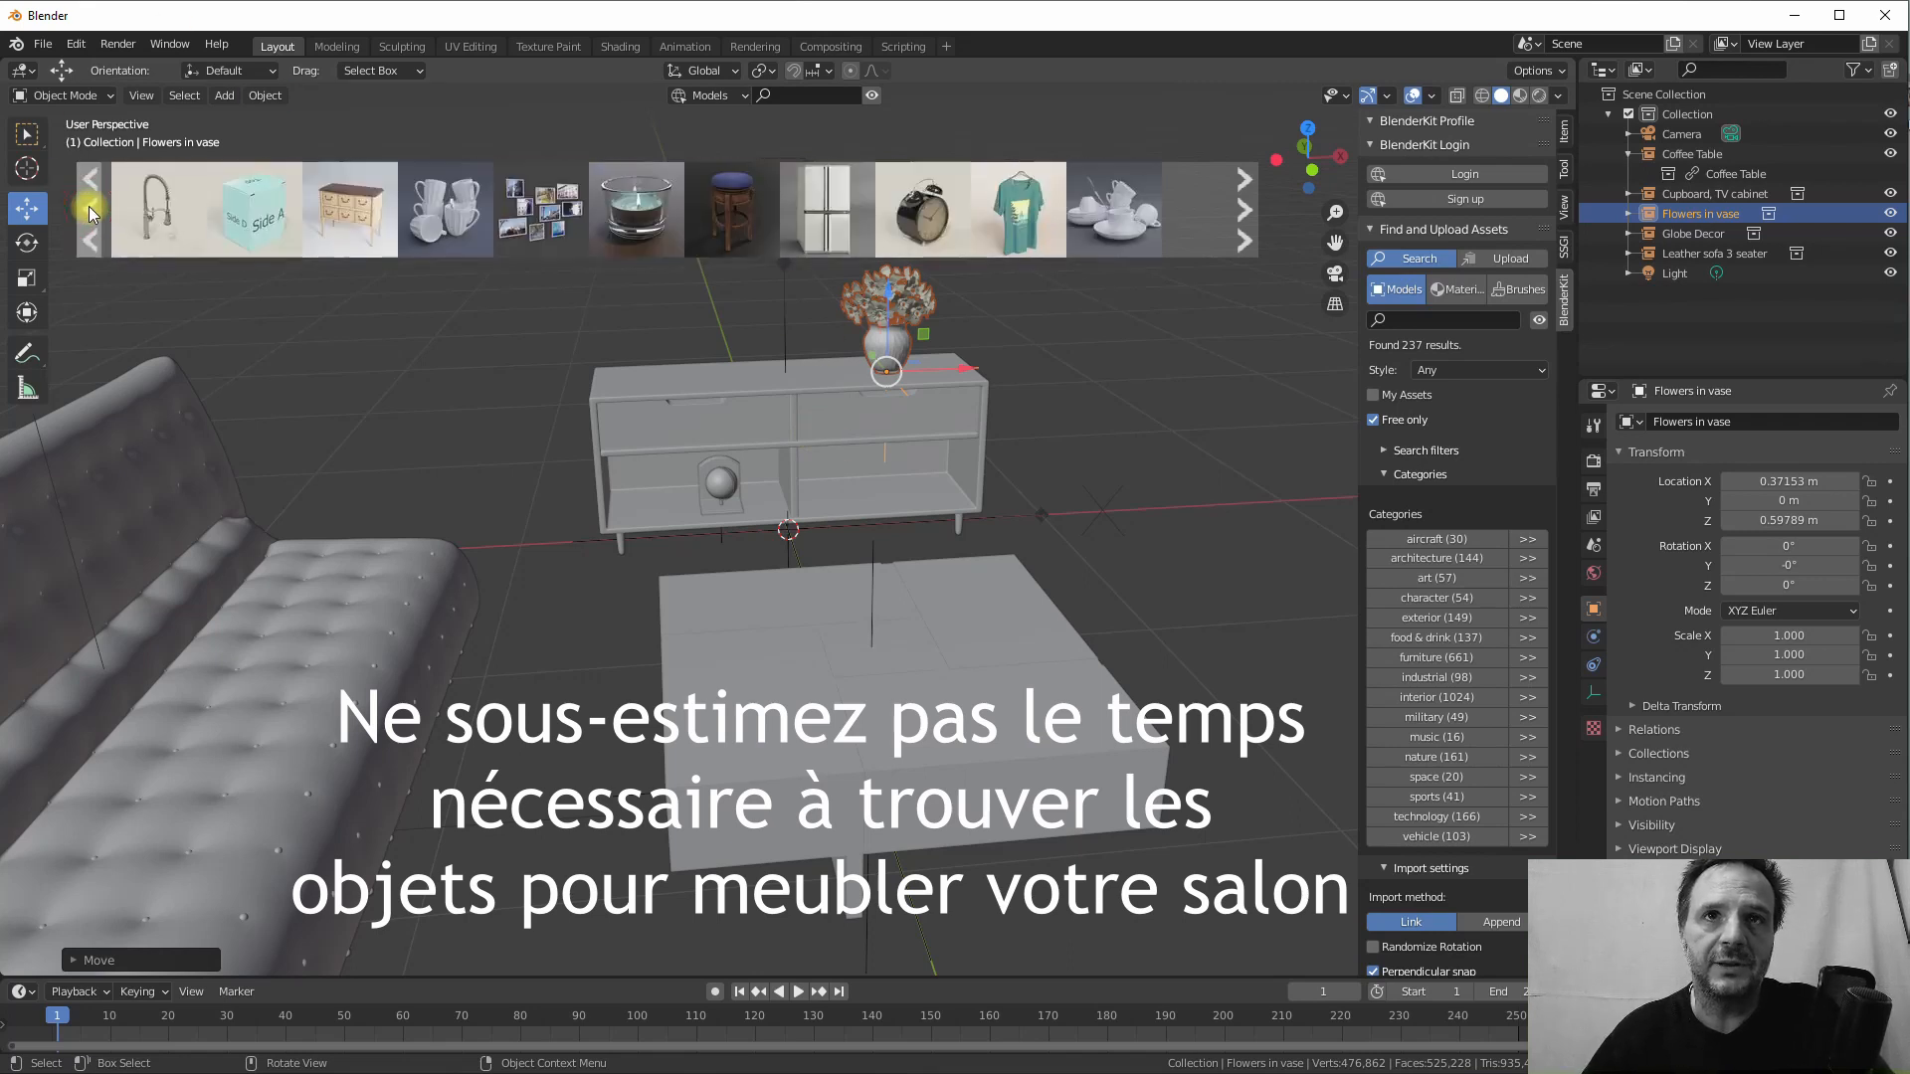
left_click(89, 211)
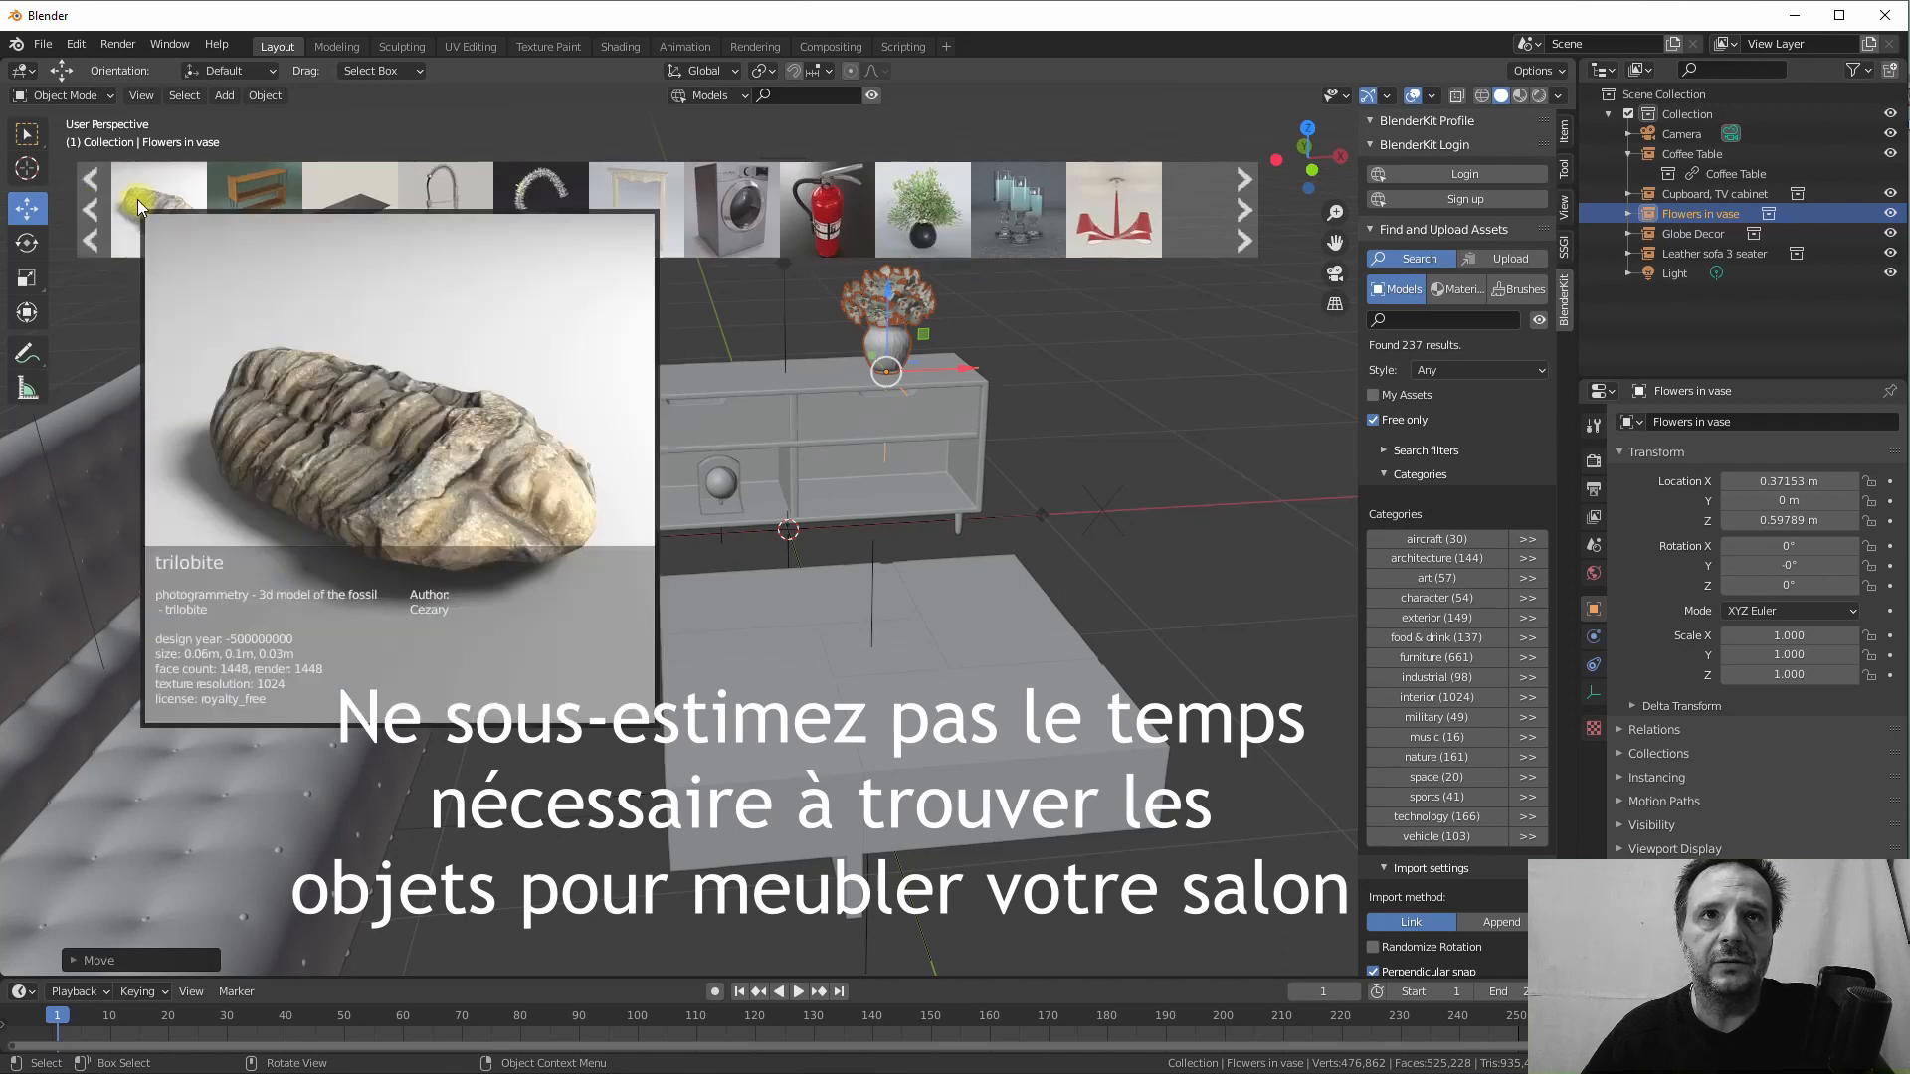
left_click(1265, 211)
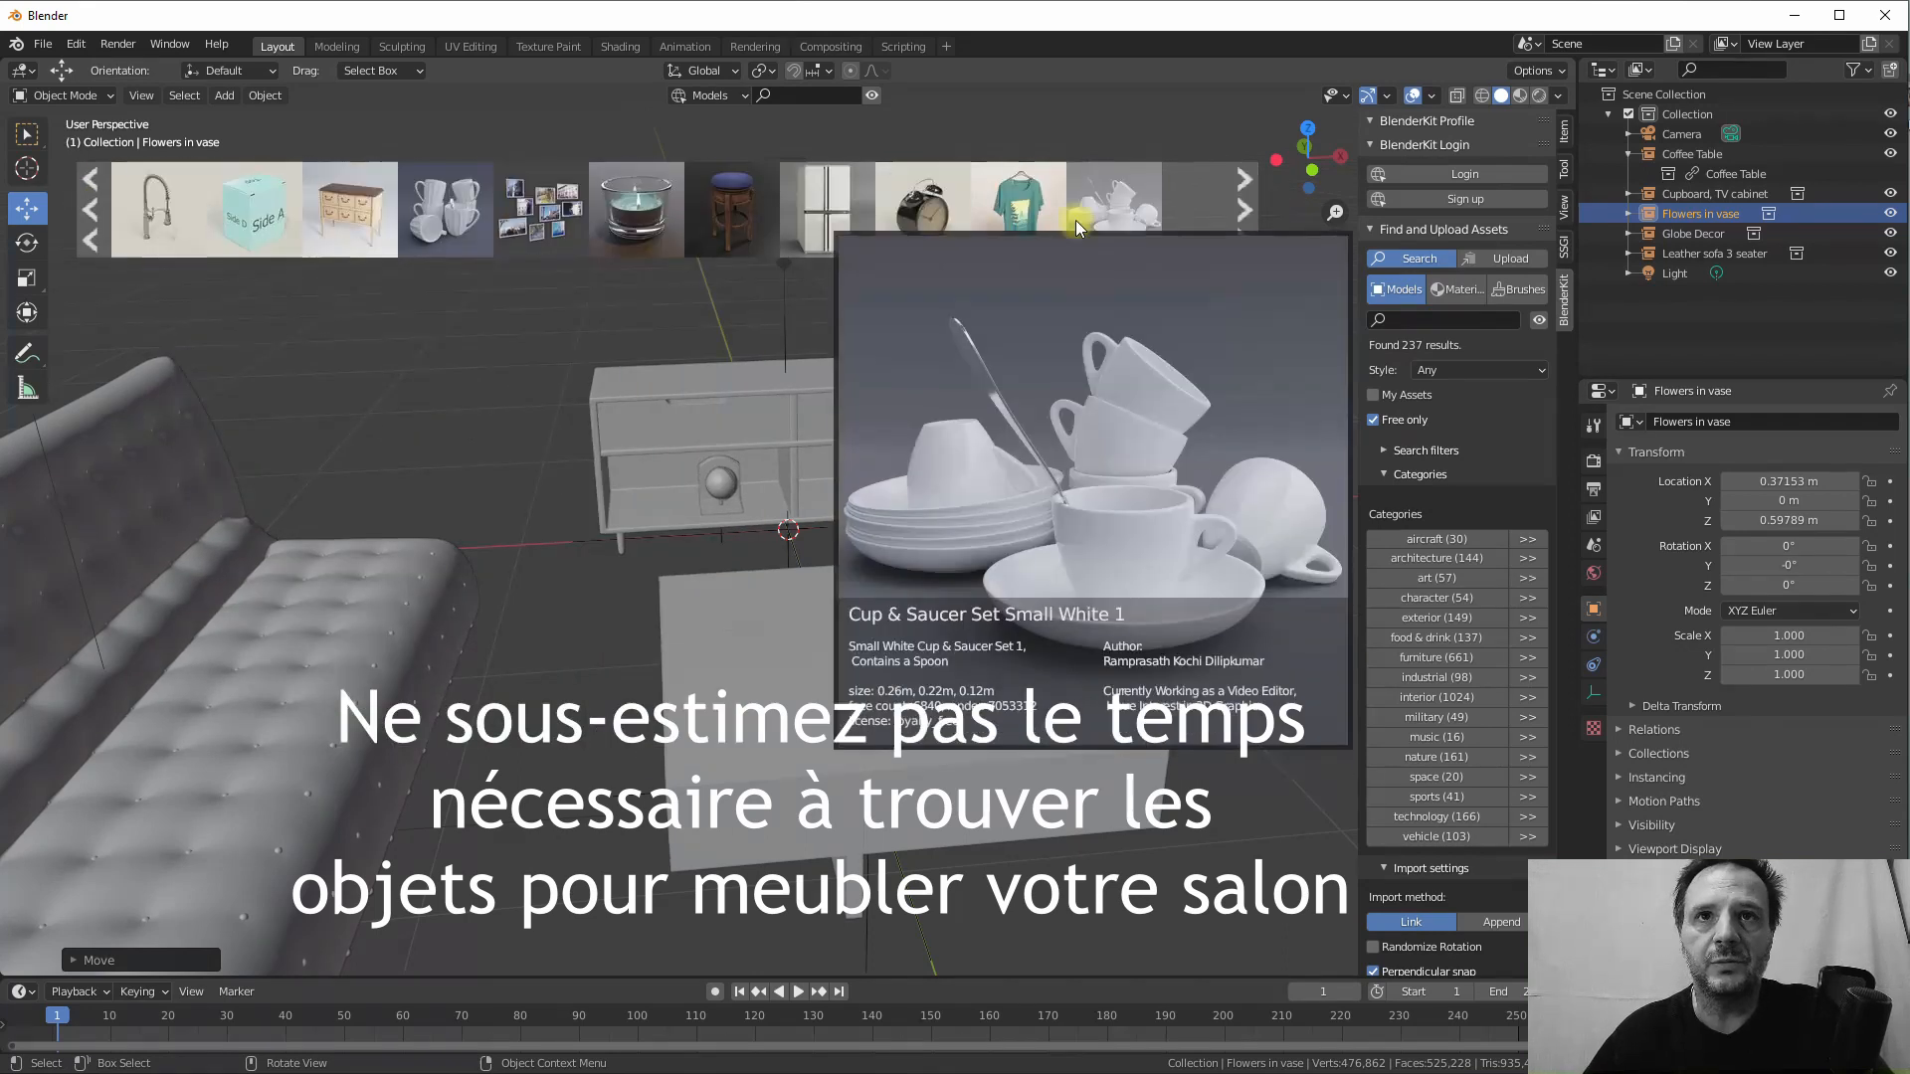
mouse_move(565, 171)
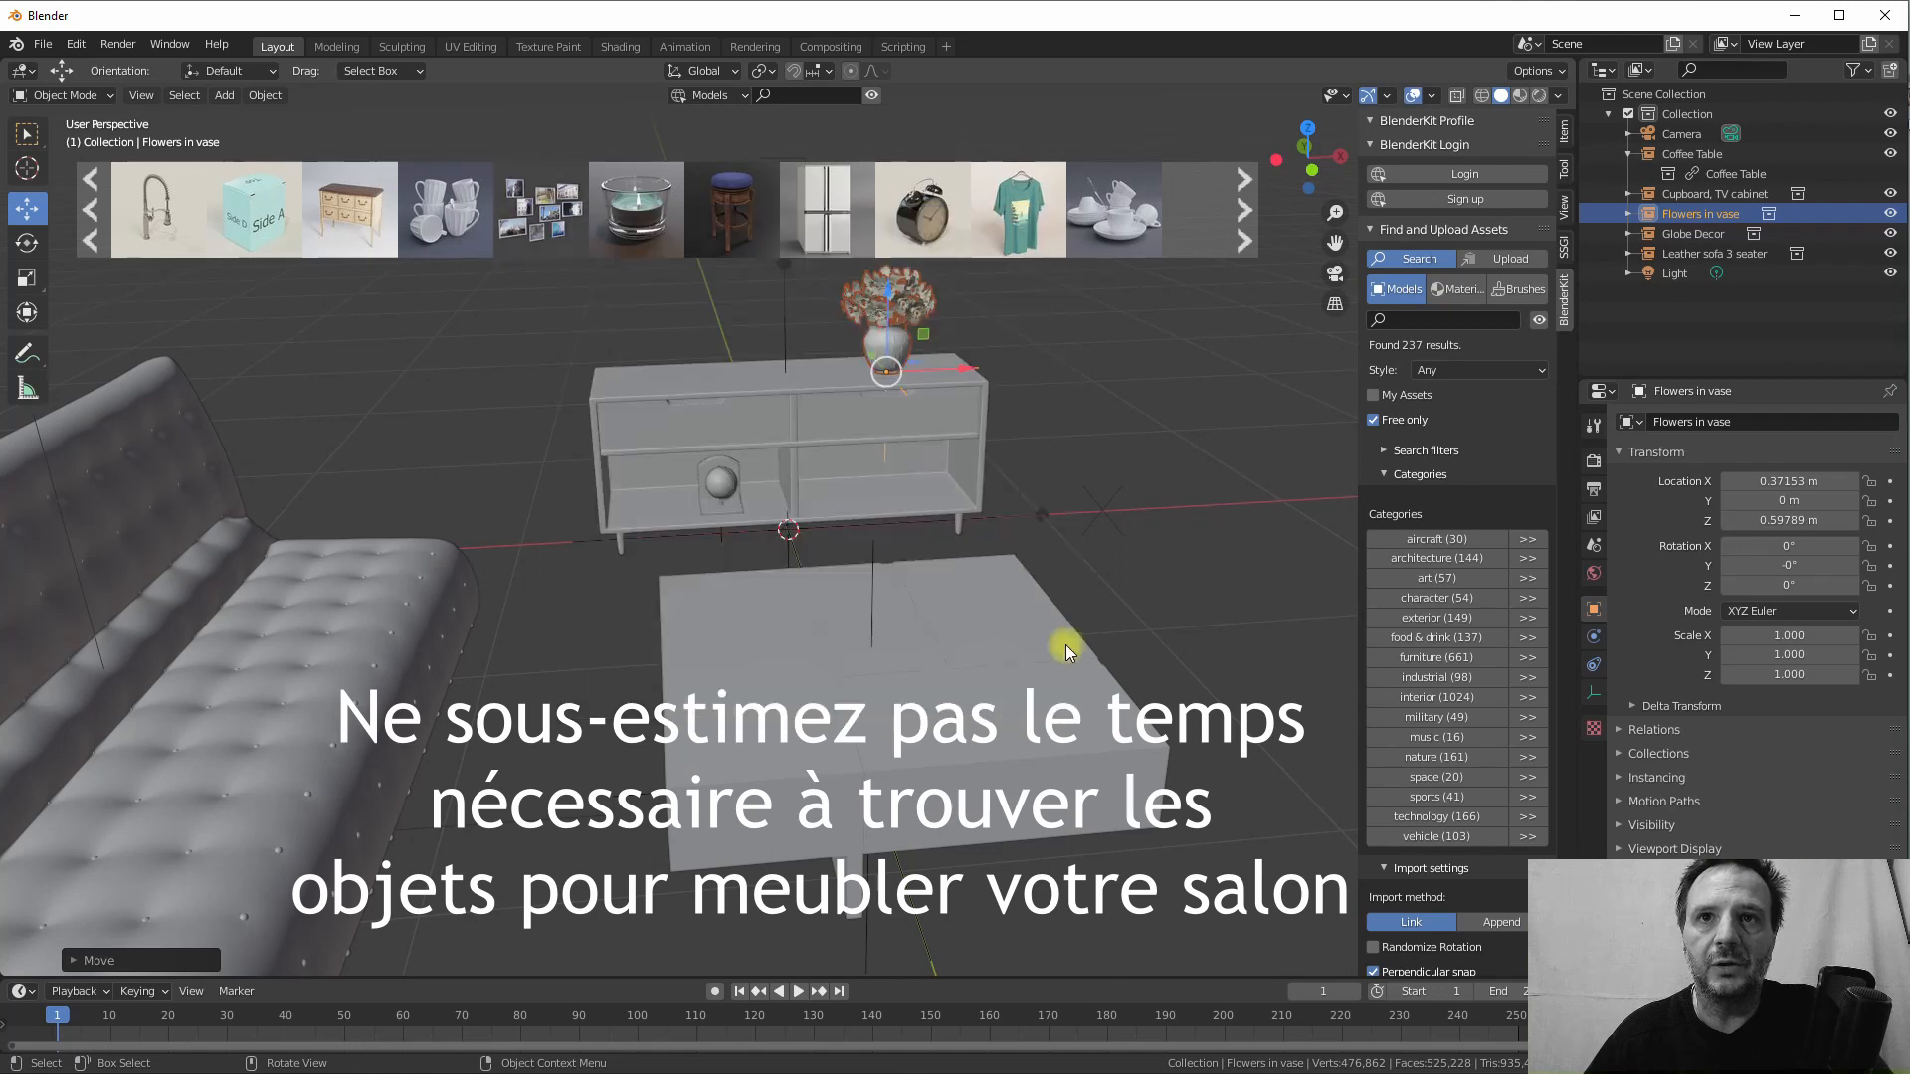
mouse_move(533, 199)
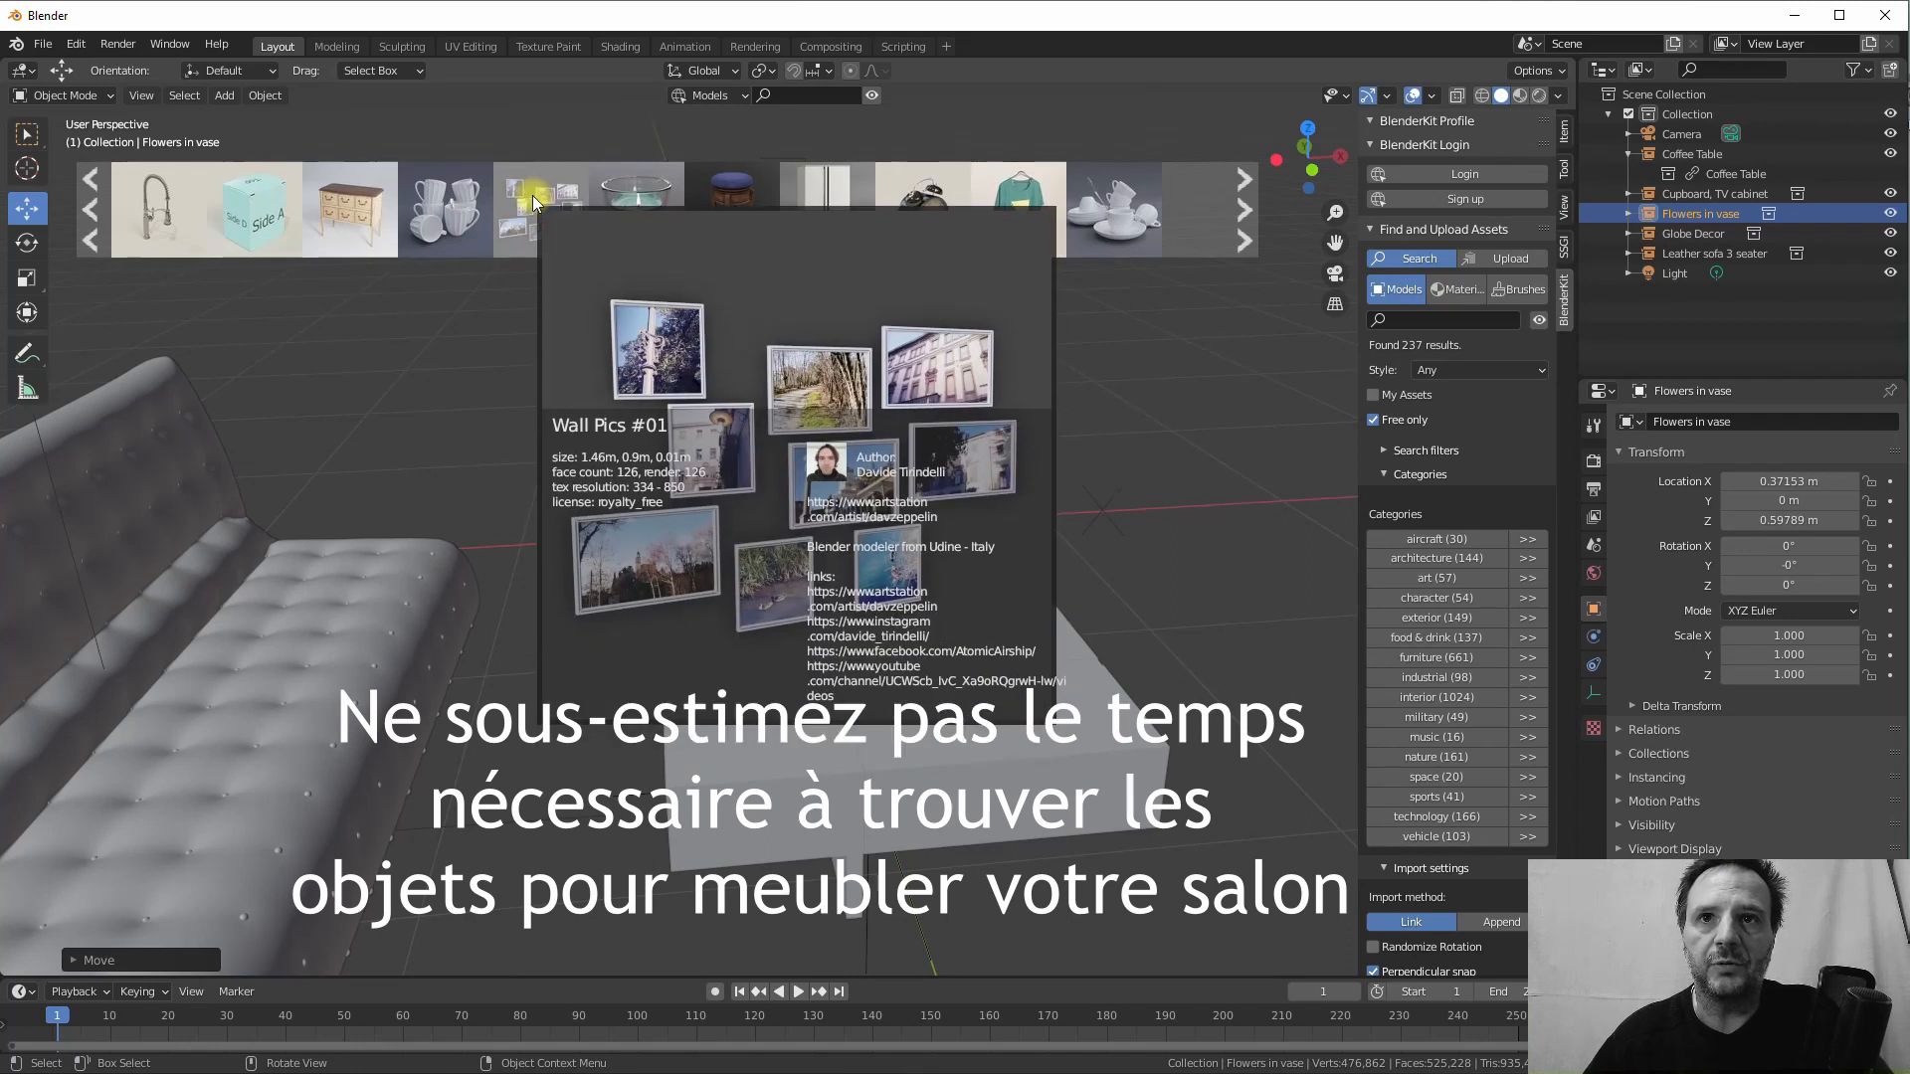
left_click_drag(533, 199, 859, 600)
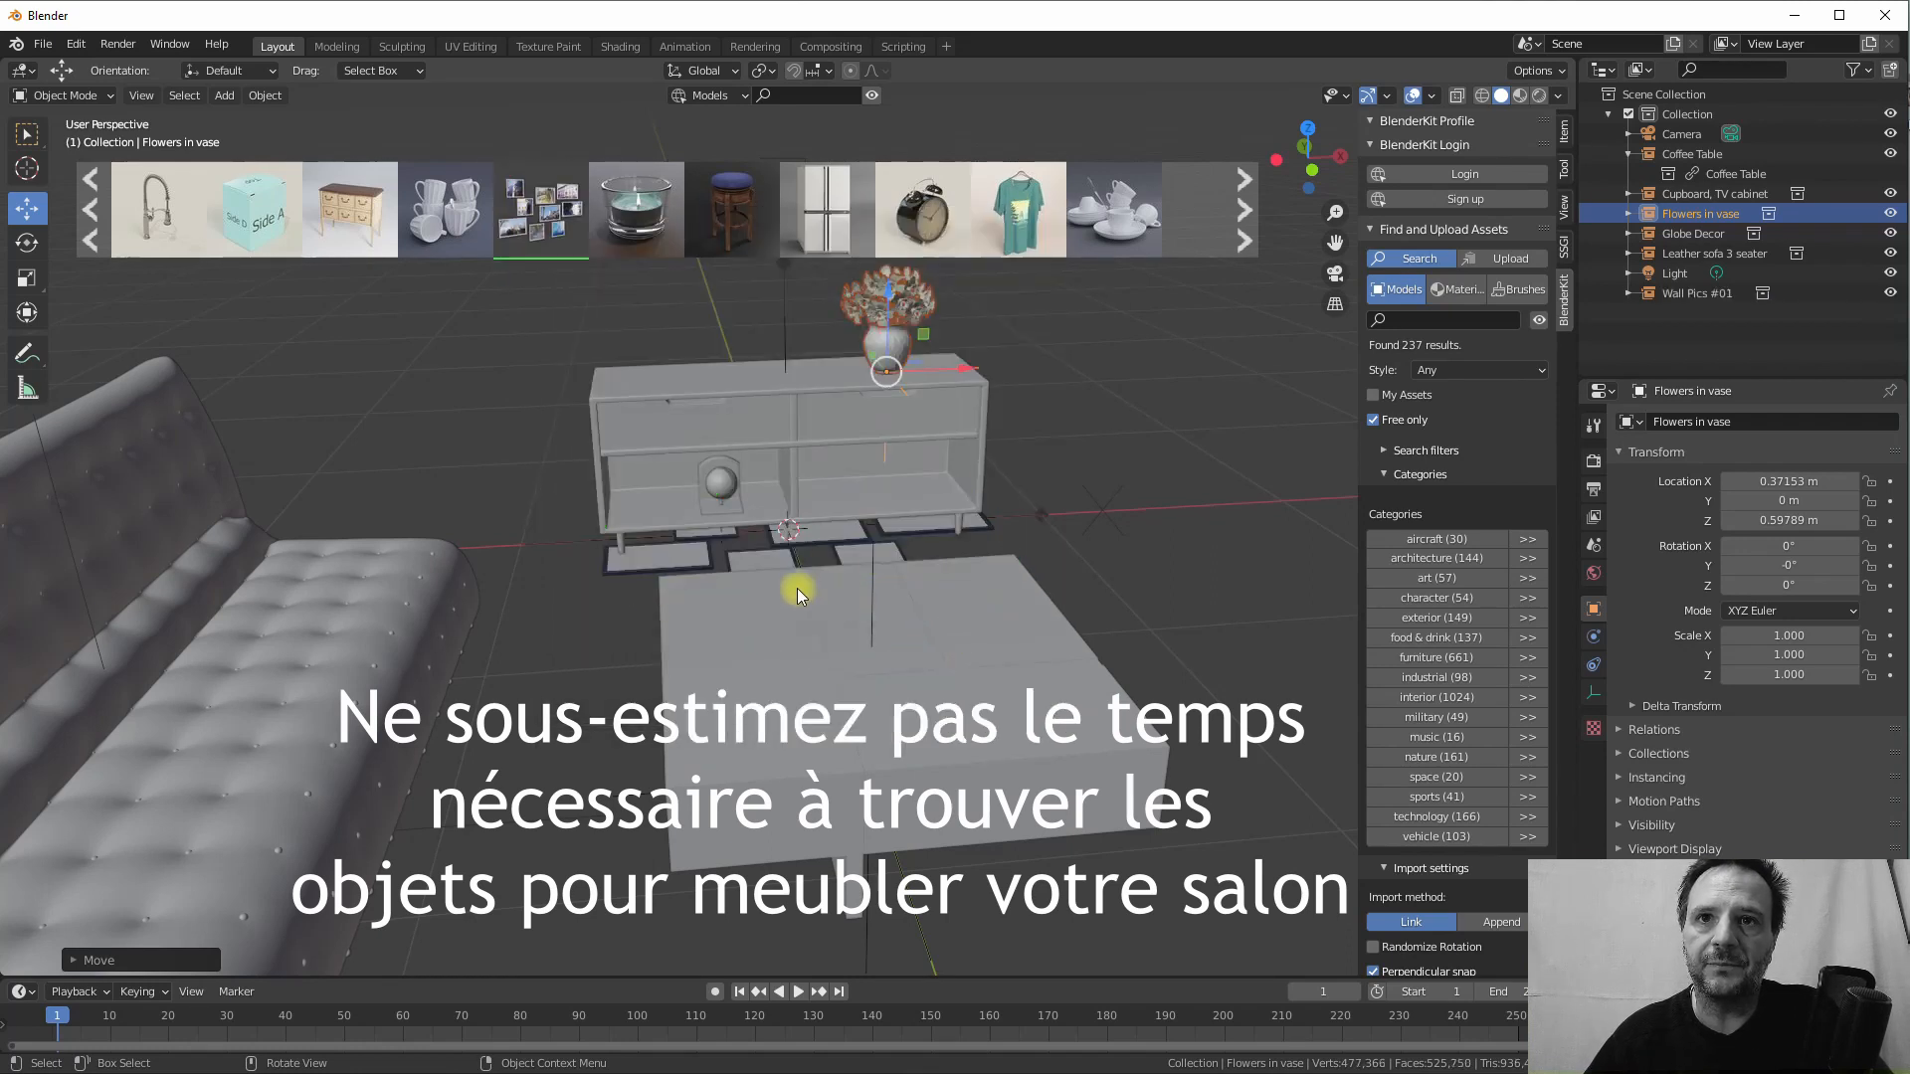
Raise the Wall Pics #01 frames to about 0.82 m on Z and rotate them 90° about X
left_click(1693, 293)
left_click_drag(787, 456, 791, 274)
middle_click_drag(804, 282, 873, 329)
key("r")
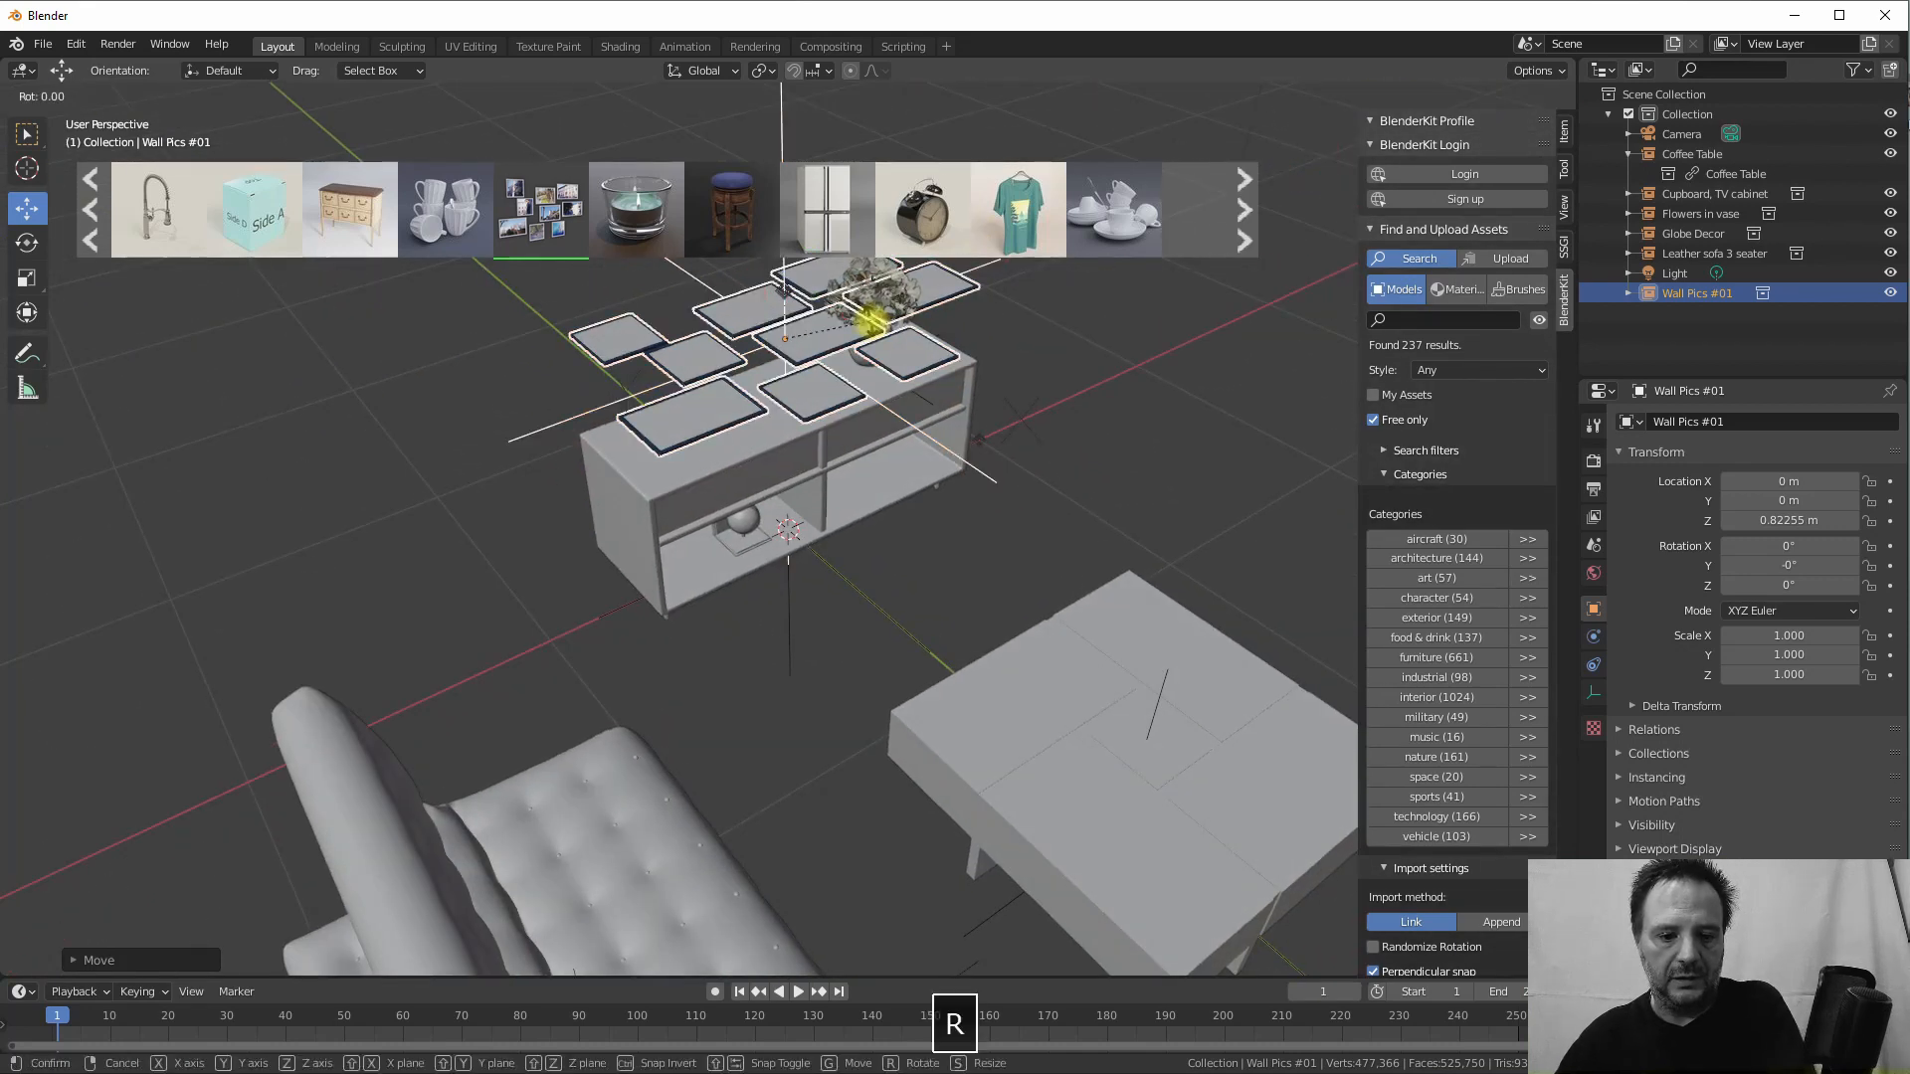
key("x")
key("9")
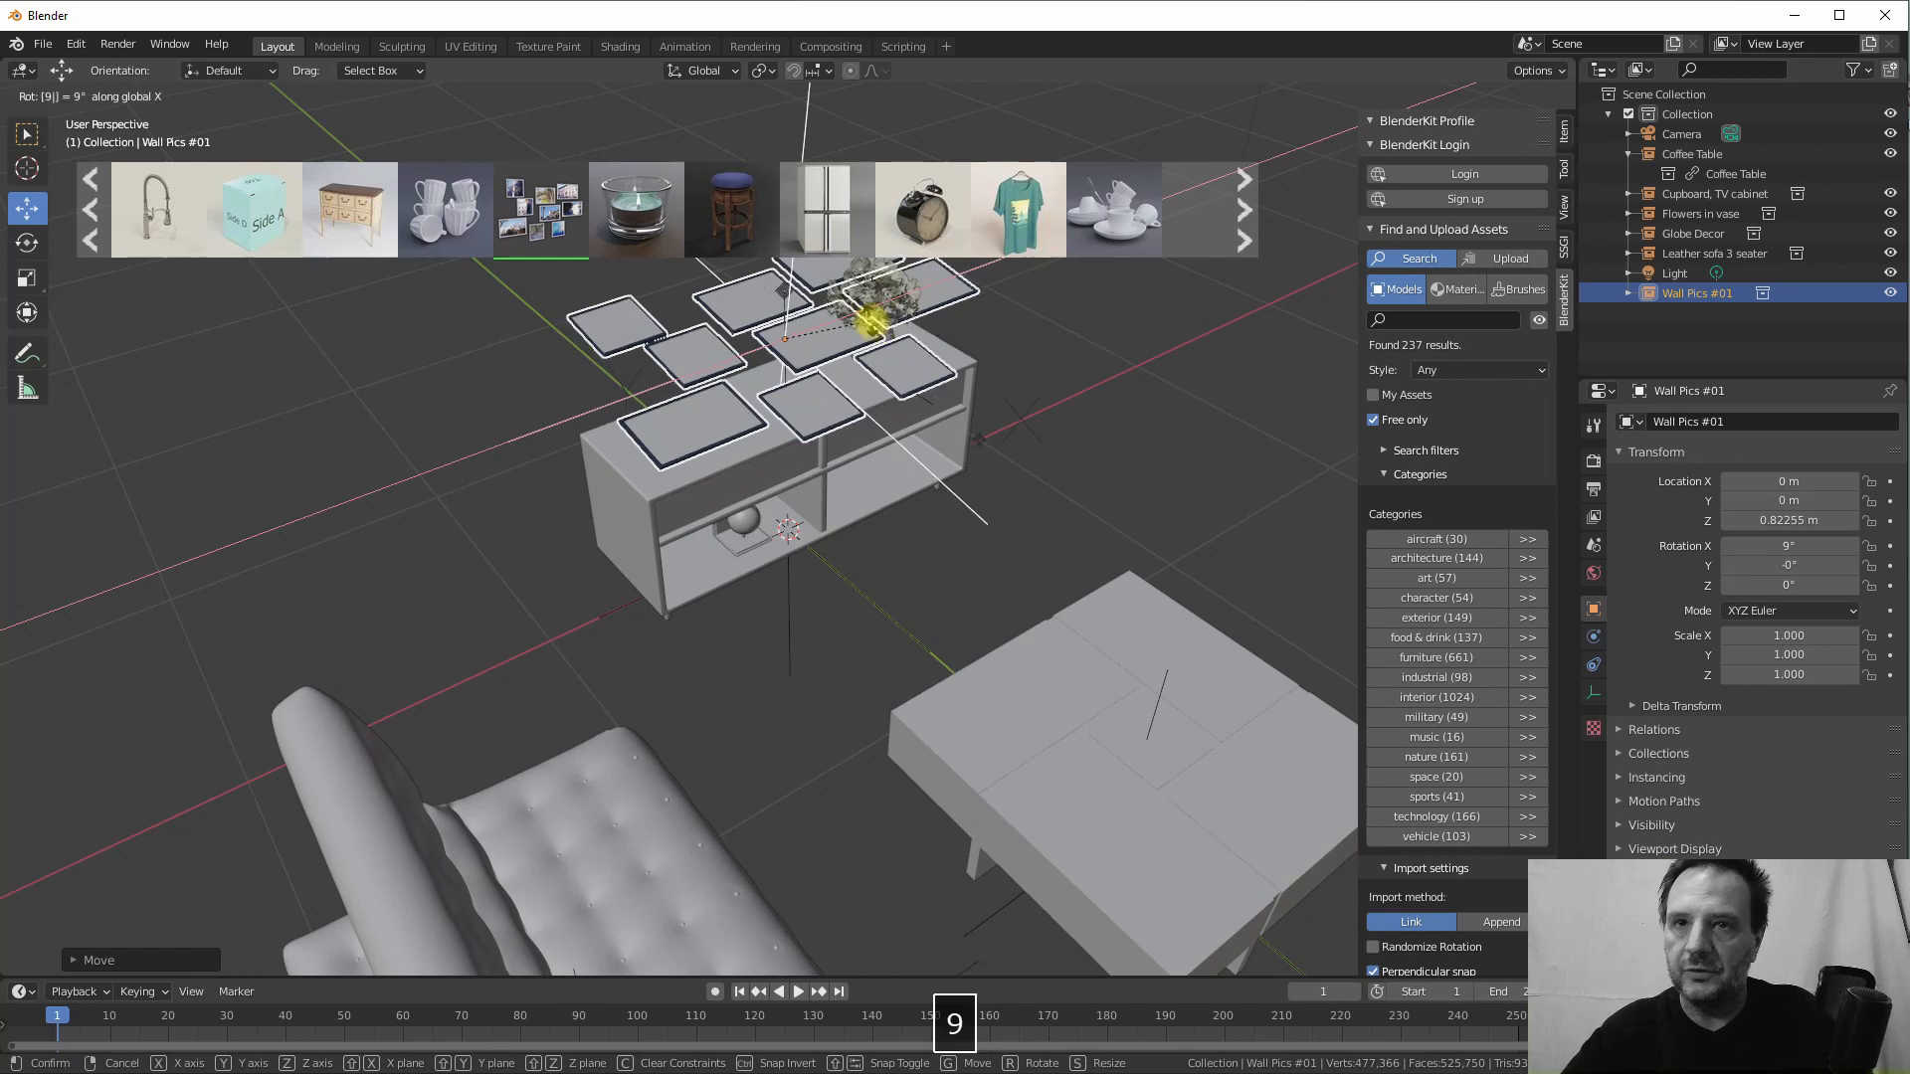
key("0")
key("Return")
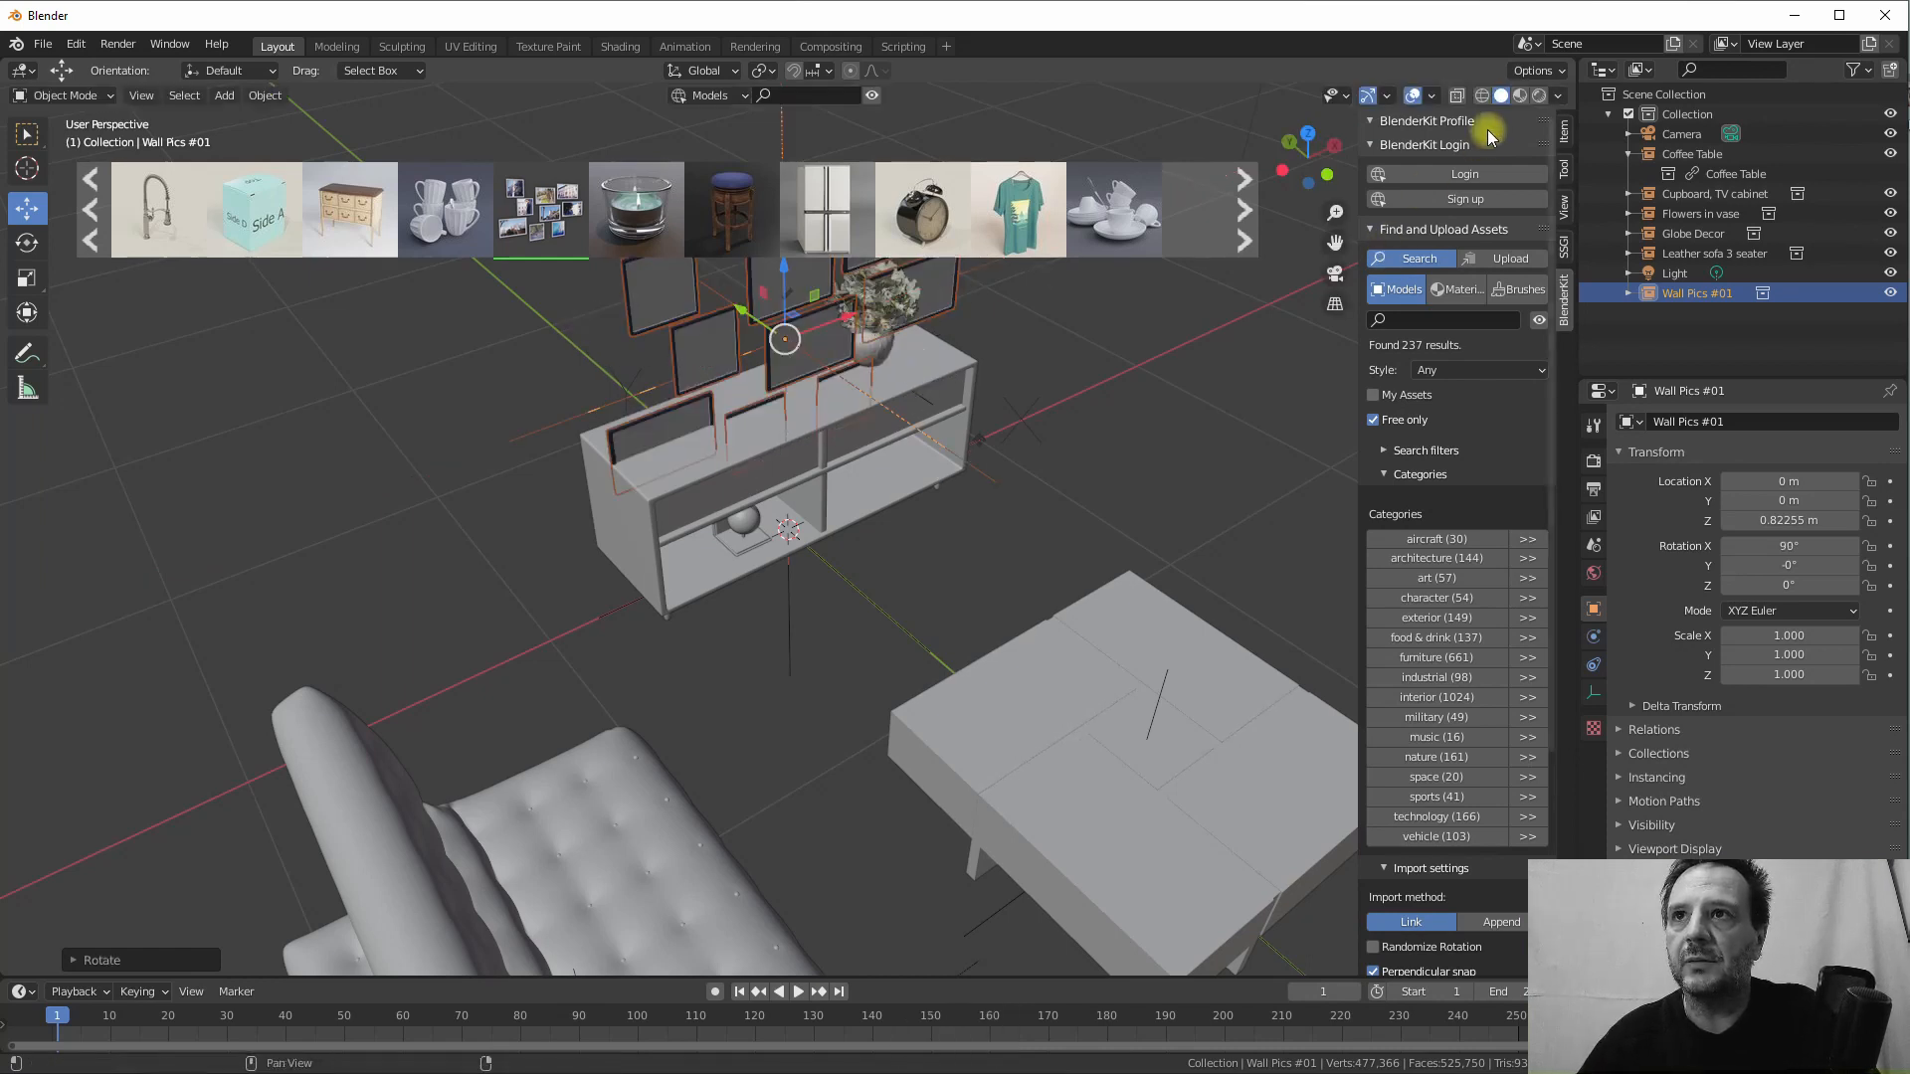
Switch the viewport to Material Preview shading to view the furniture with its textures
left_click(1520, 95)
middle_click_drag(912, 358, 825, 320)
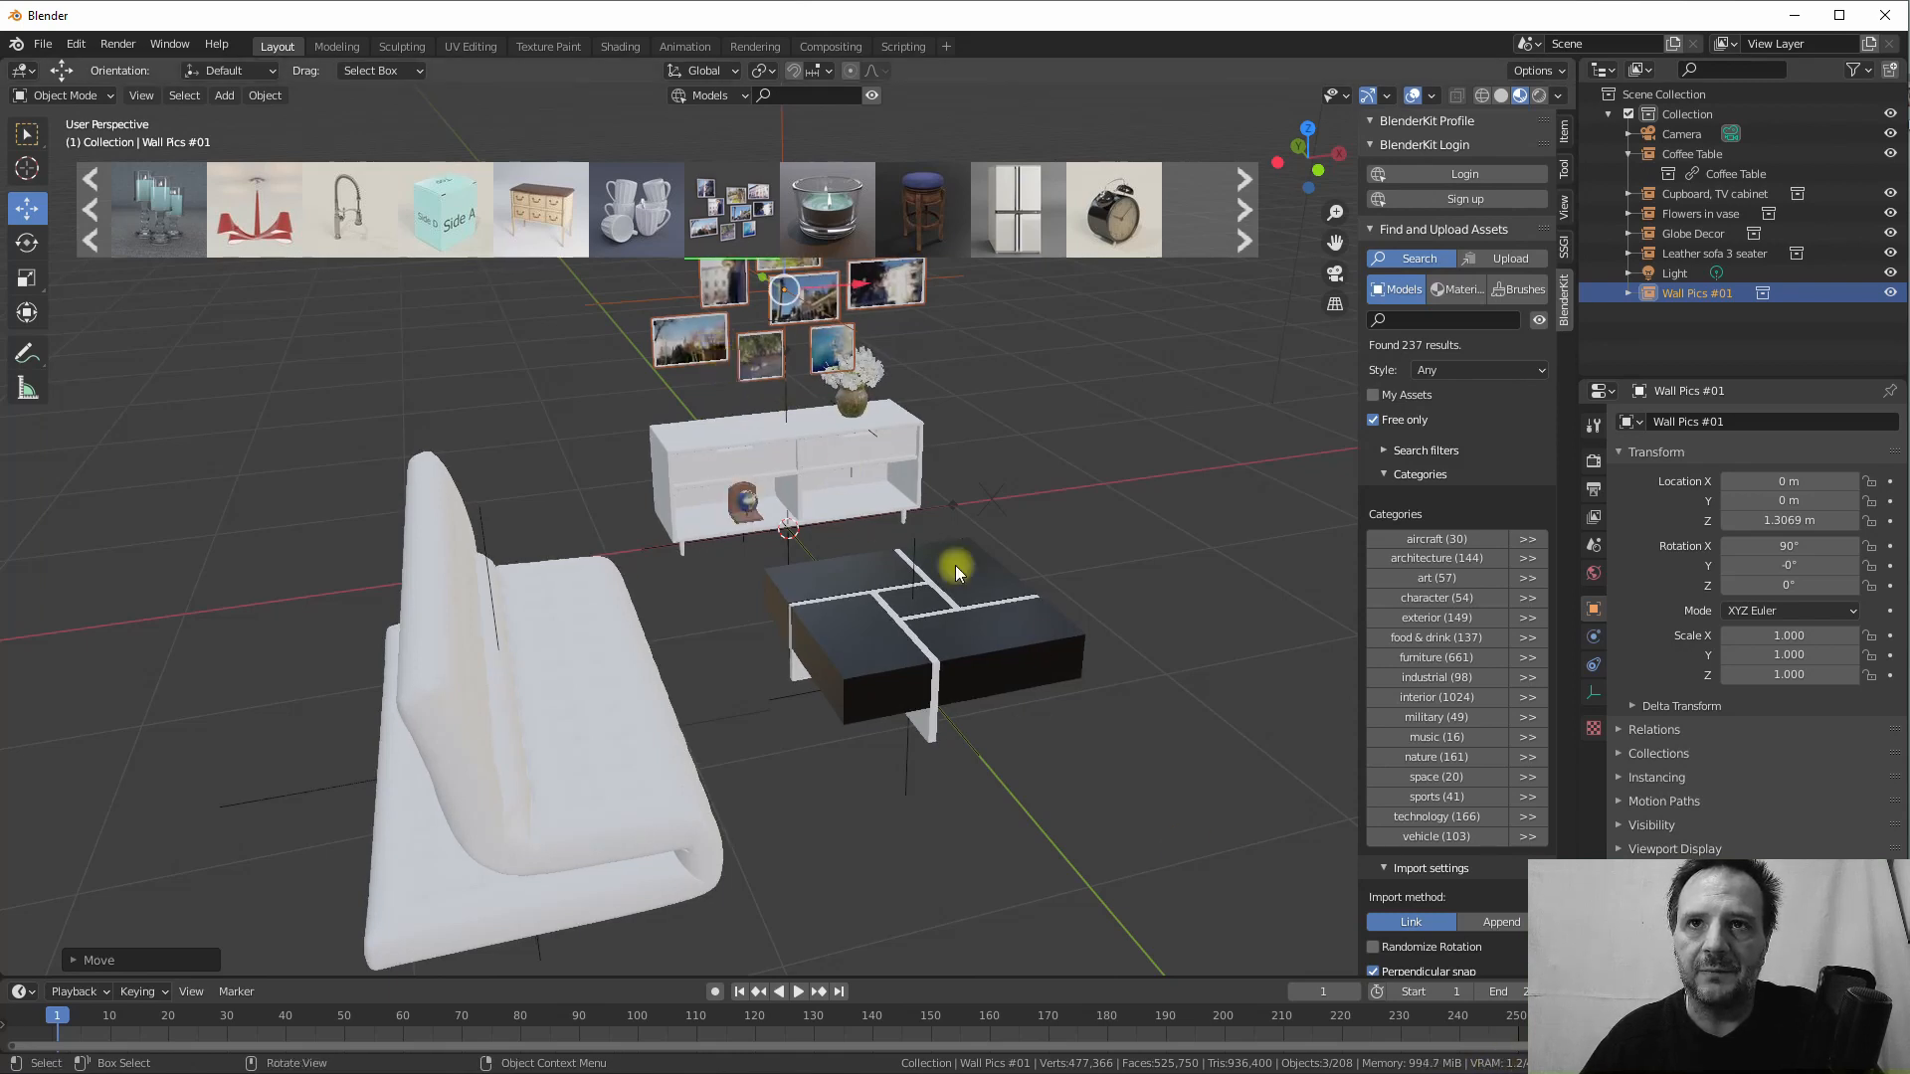
scroll(785, 527, "up", 2)
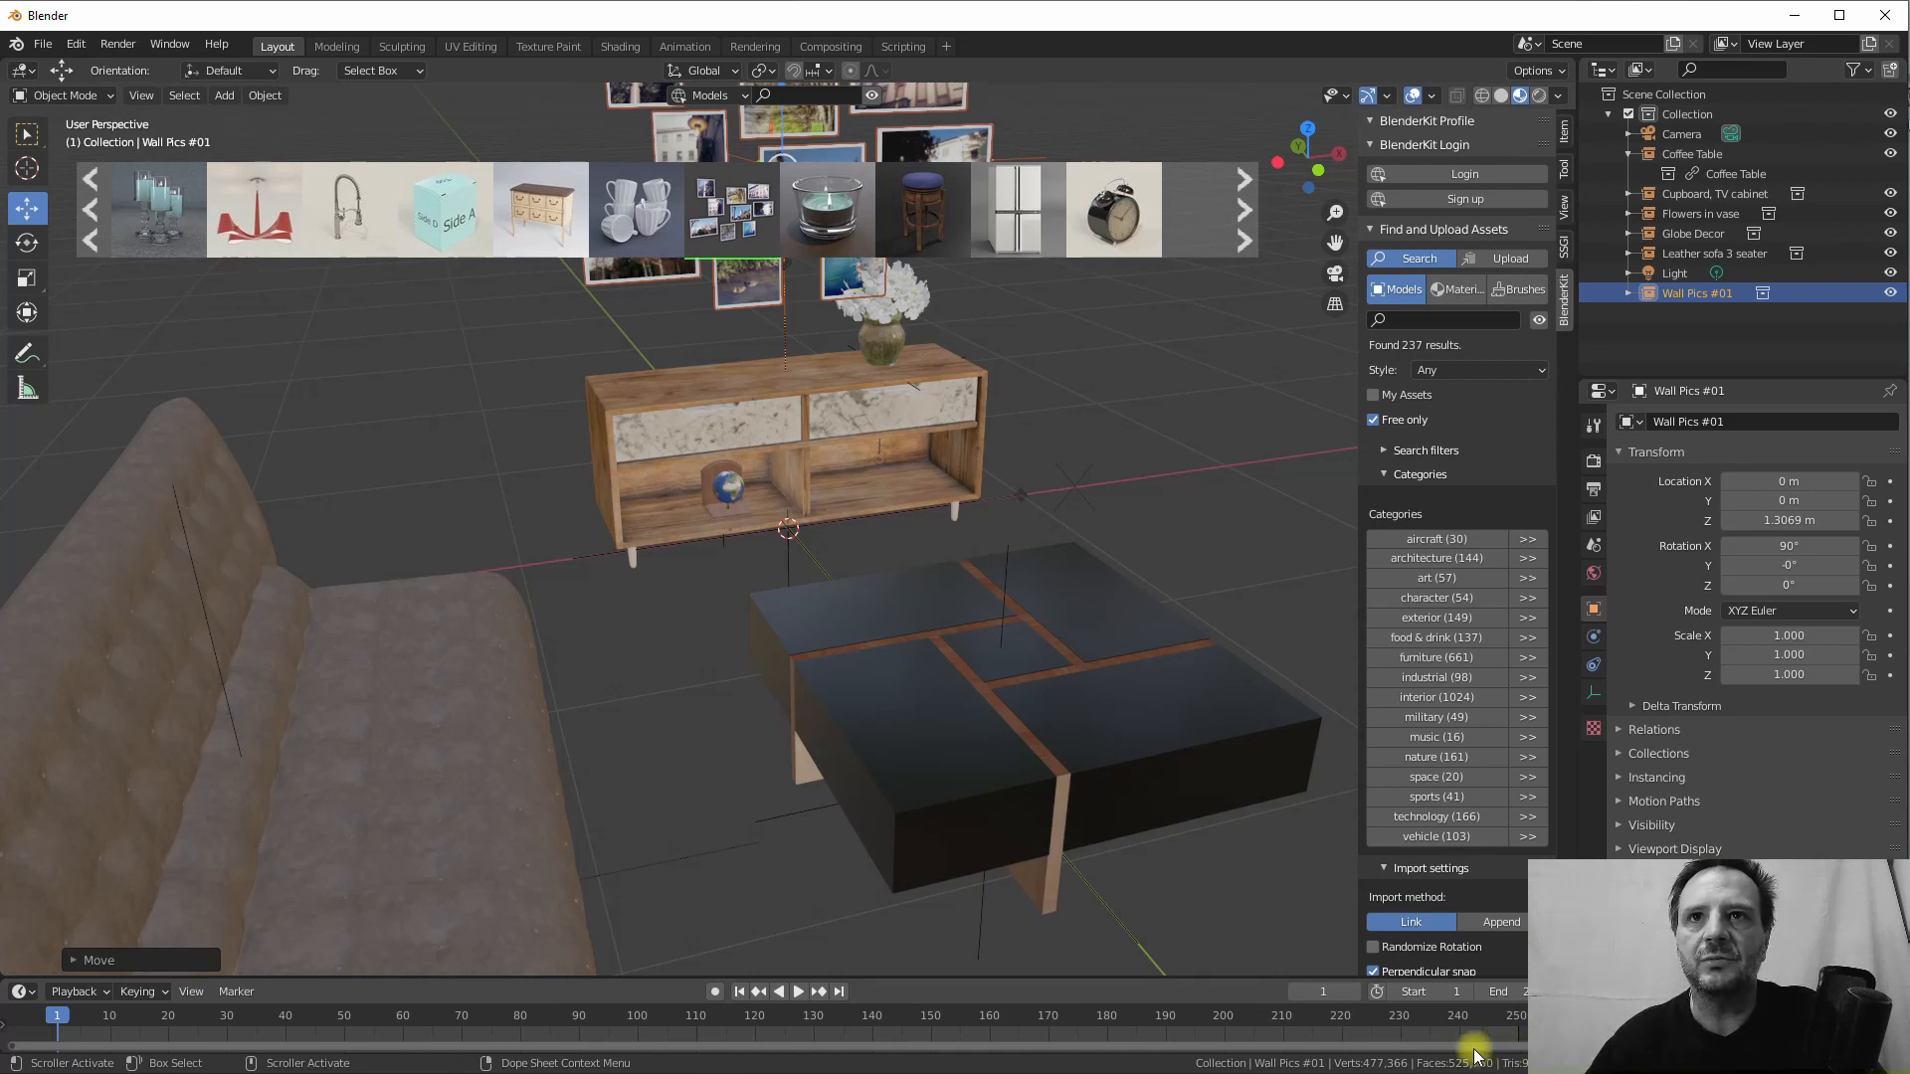
Move the Wall Pics #01 frames to about 0.212 m on Y, behind the TV cabinet
middle_click_drag(826, 364, 865, 328)
middle_click_drag(781, 281, 839, 388)
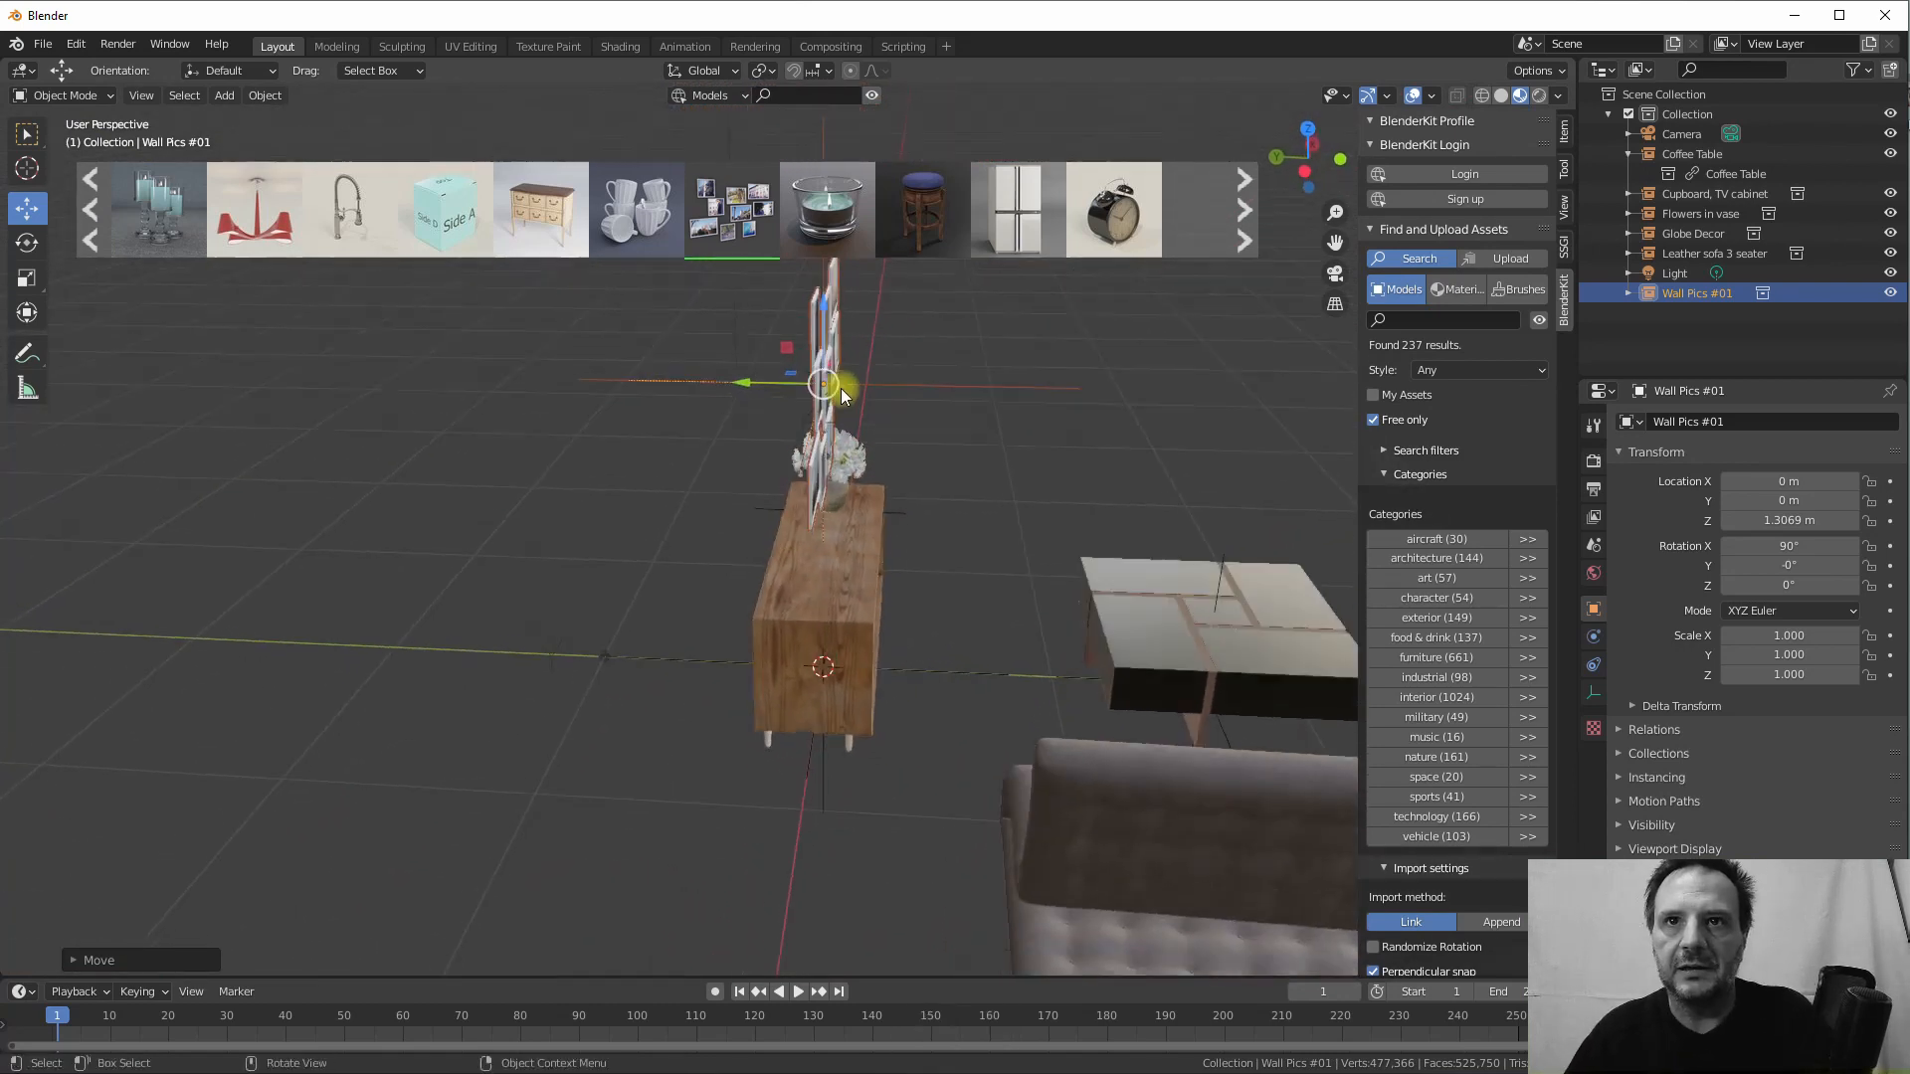
left_click_drag(753, 383, 698, 377)
middle_click_drag(848, 394, 678, 428)
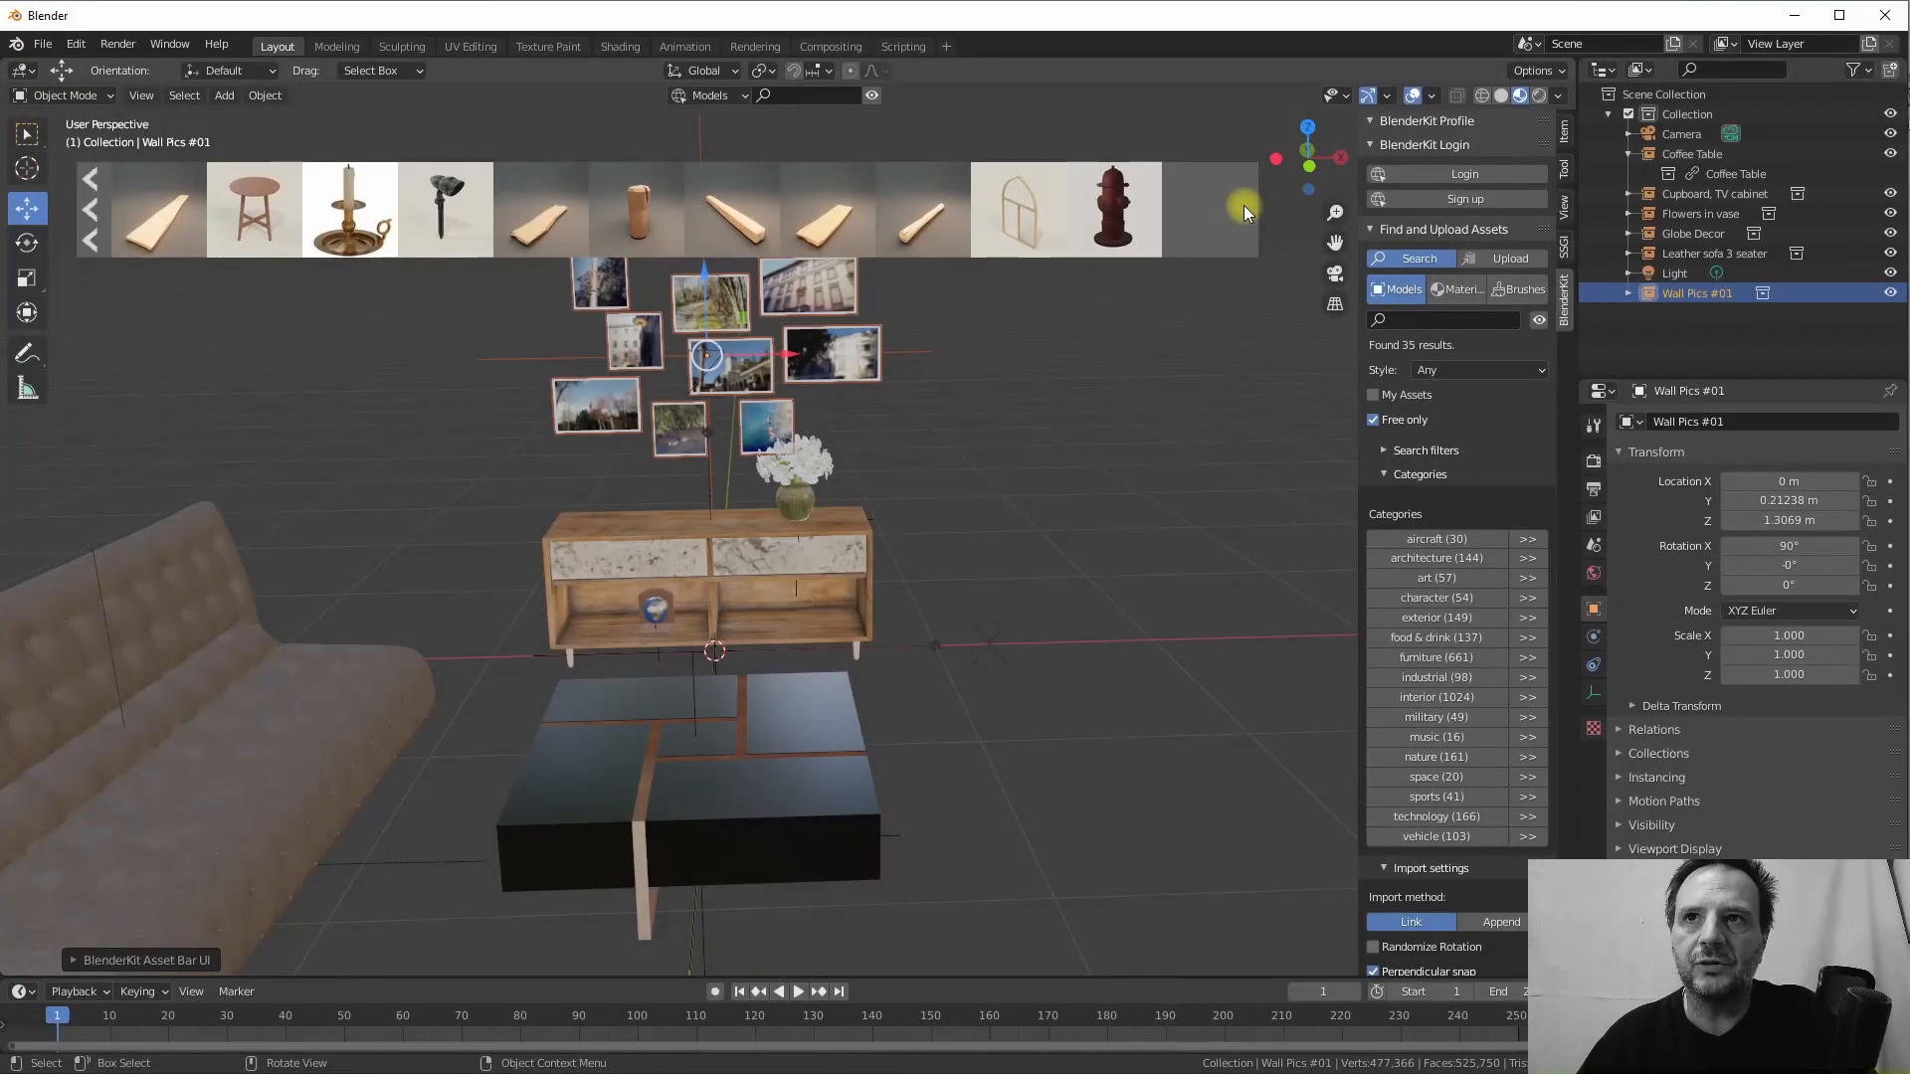
List BlenderKit's free models in the nature category and place the Indoor Plant model at the scene origin
left_click(88, 206)
left_click(88, 205)
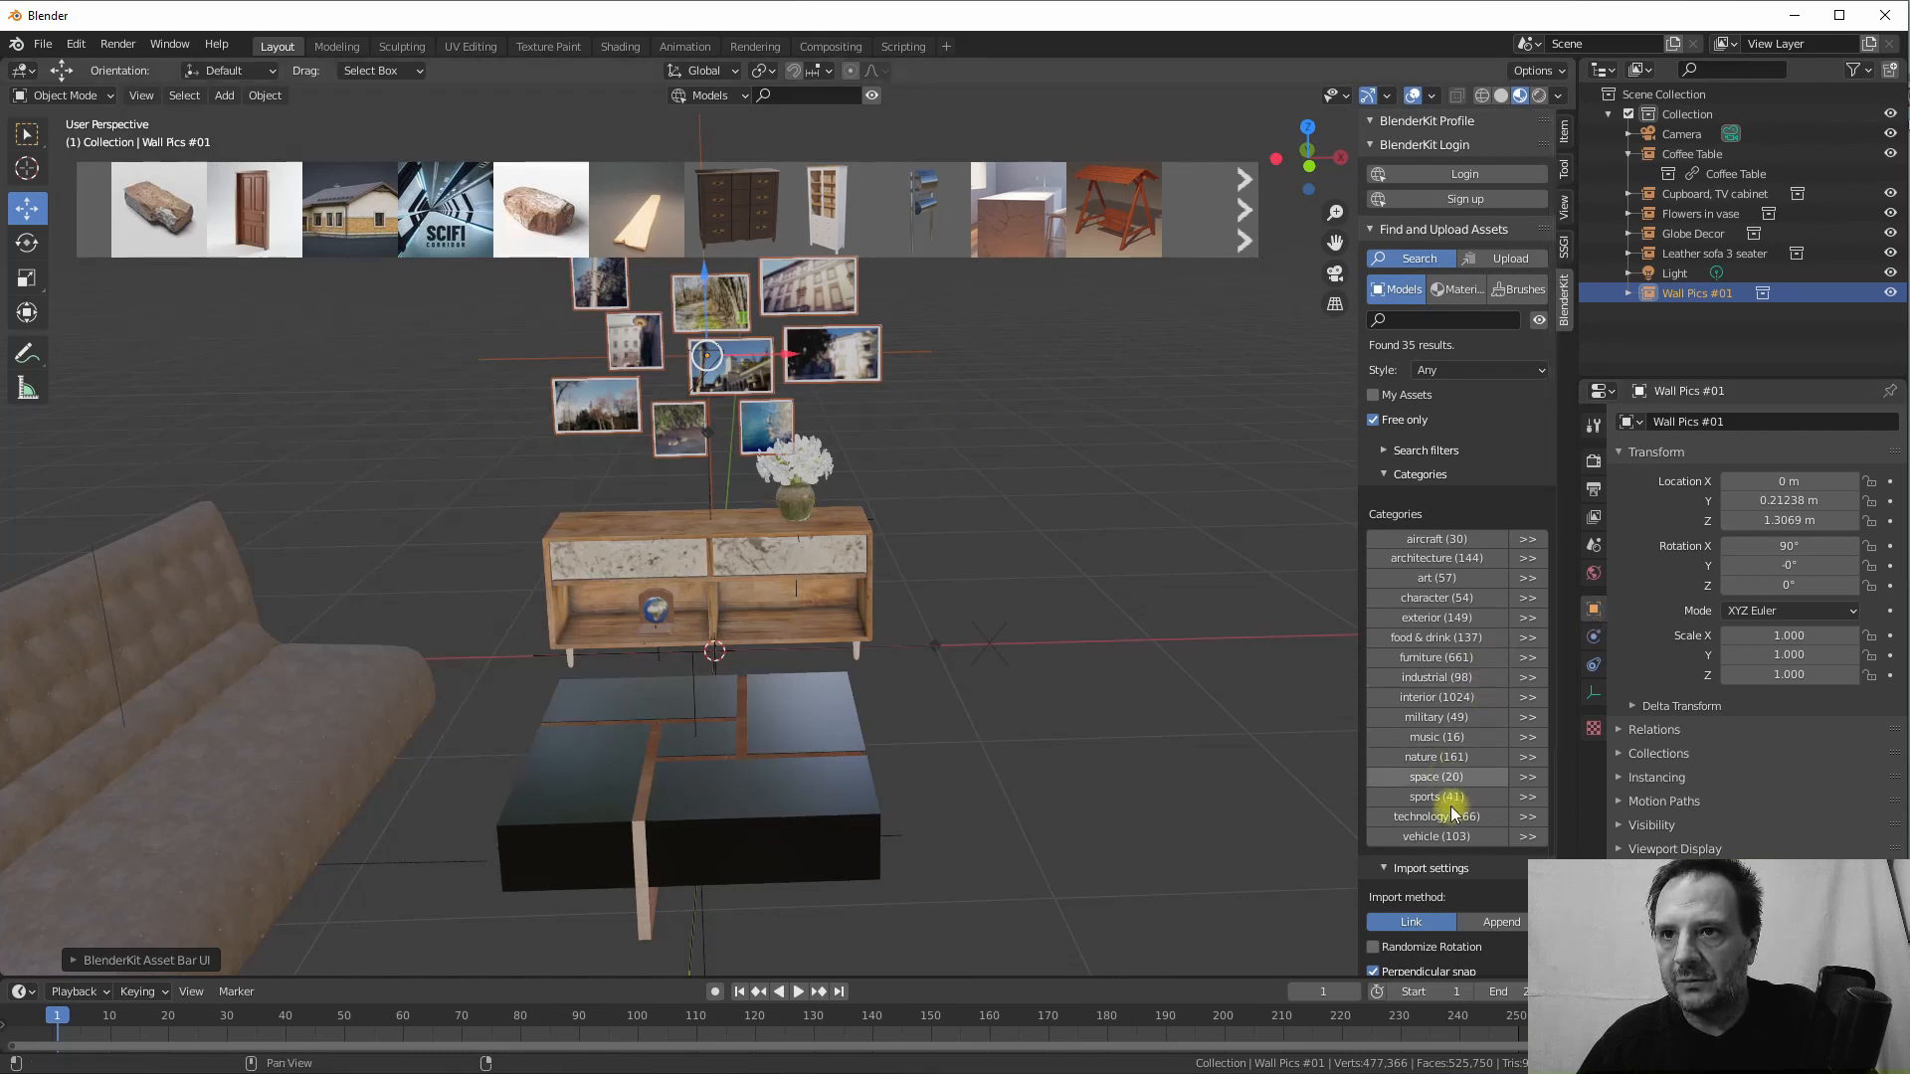
left_click(1422, 756)
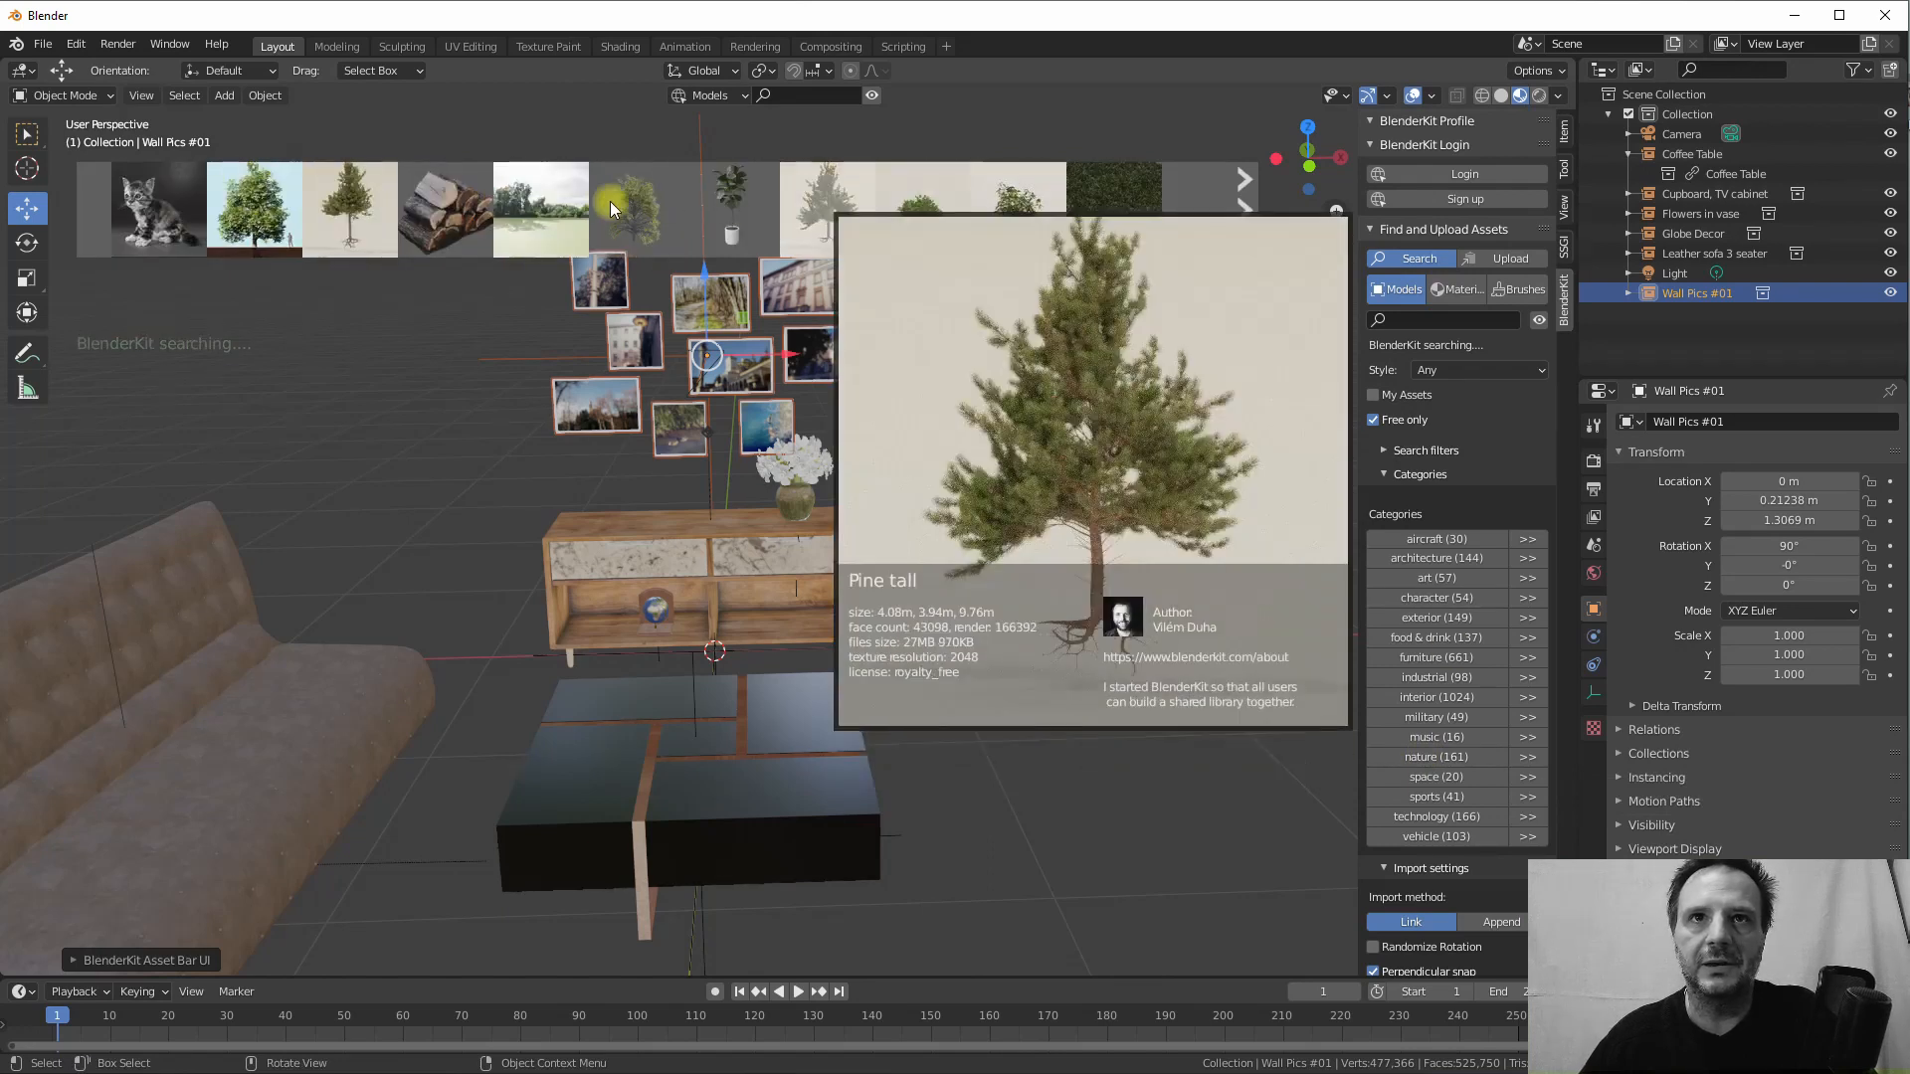
mouse_move(738, 197)
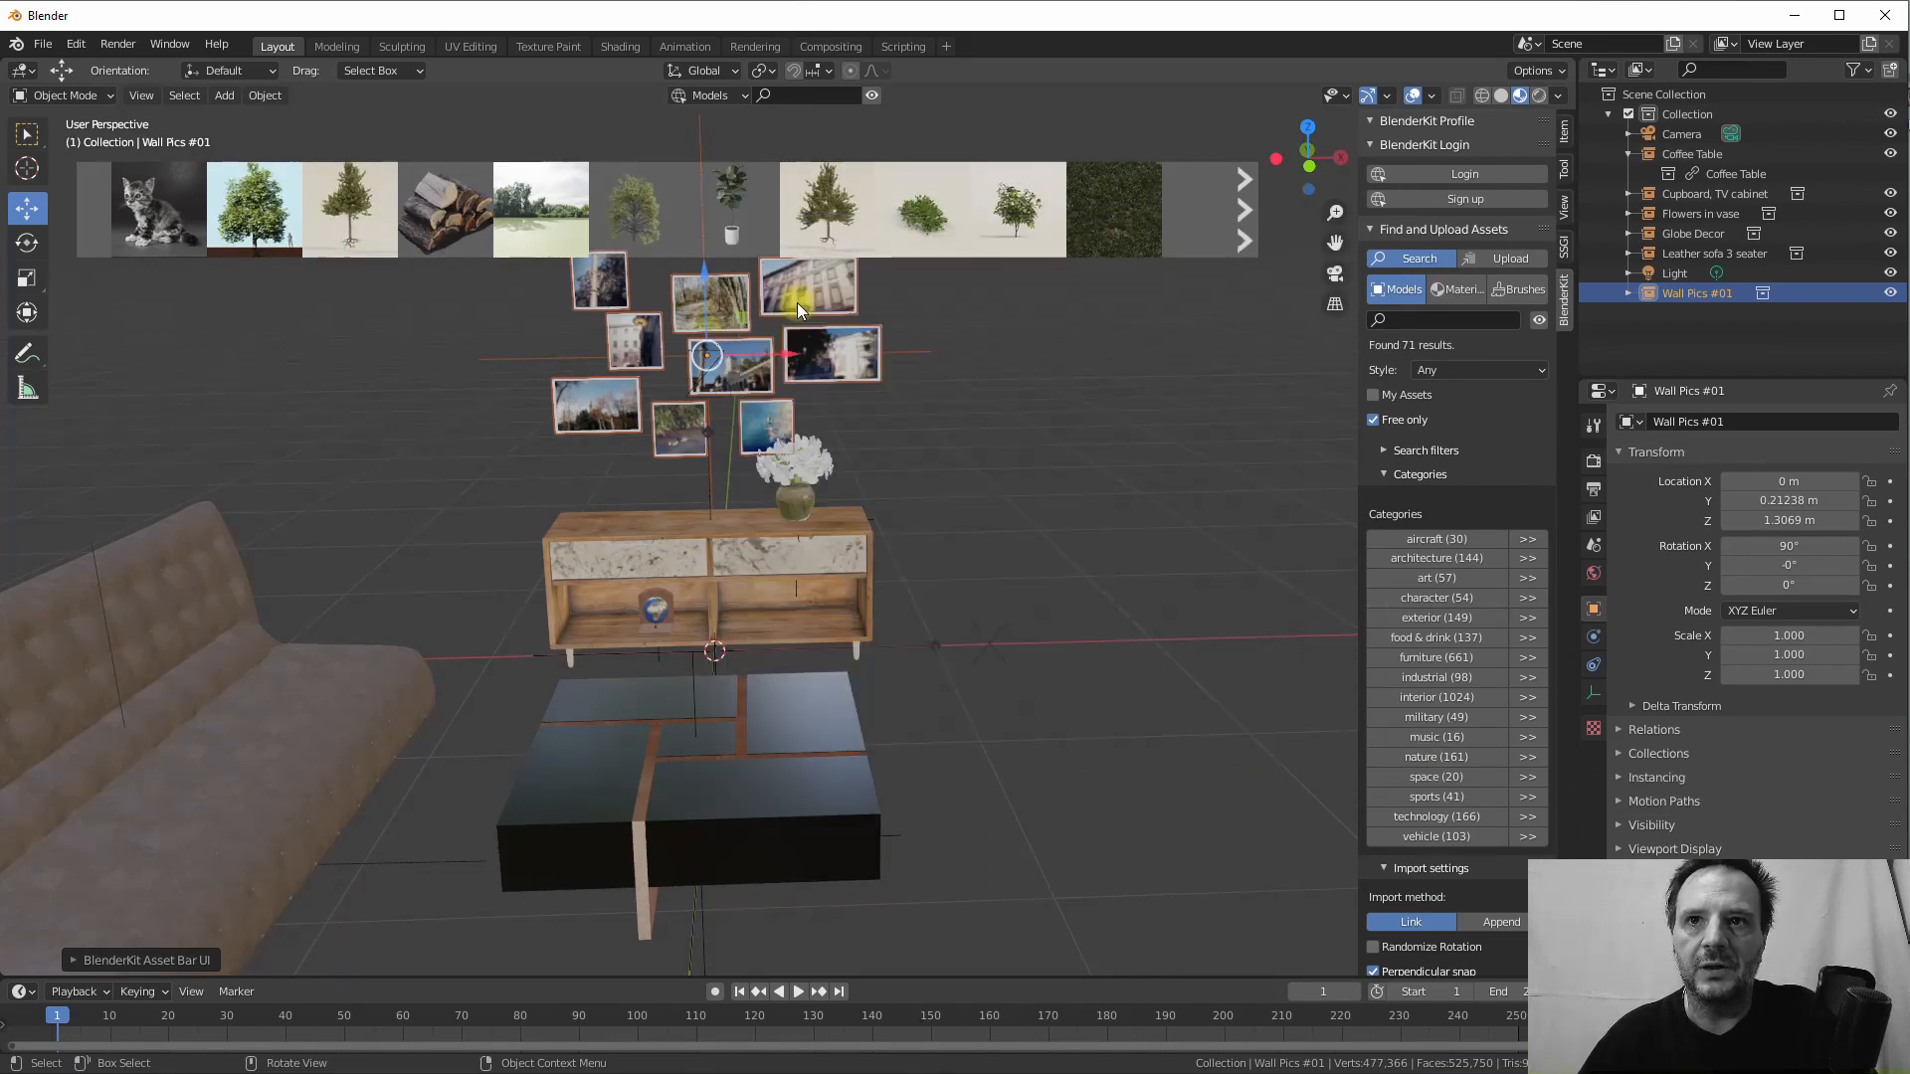
left_click_drag(725, 233, 737, 662)
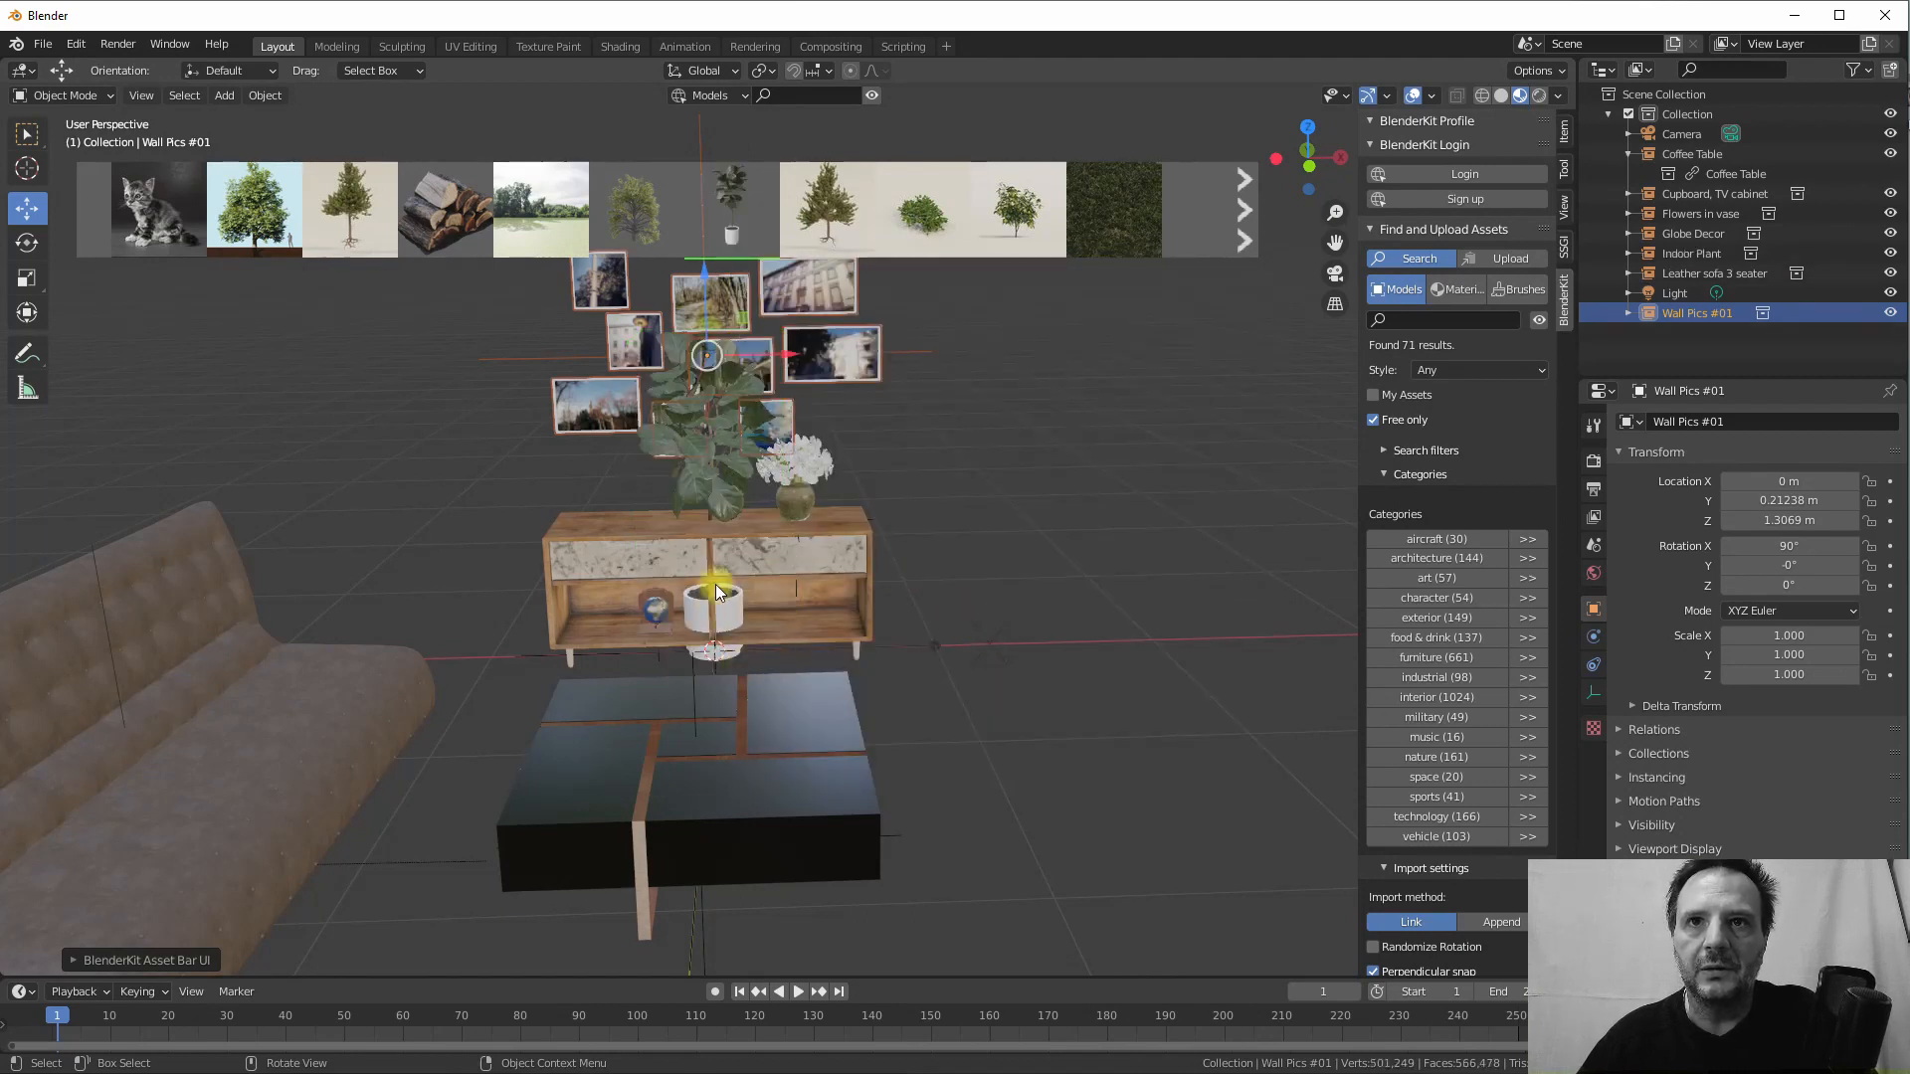
Shift the wall pictures slightly along X and move the indoor plant beside the TV cabinet, to about X 1.20 m and Y -0.17 m
mouse_move(779, 354)
left_mouse_down()
mouse_move(925, 353)
mouse_move(799, 354)
left_mouse_up()
left_click(736, 628)
left_click_drag(781, 654, 1023, 690)
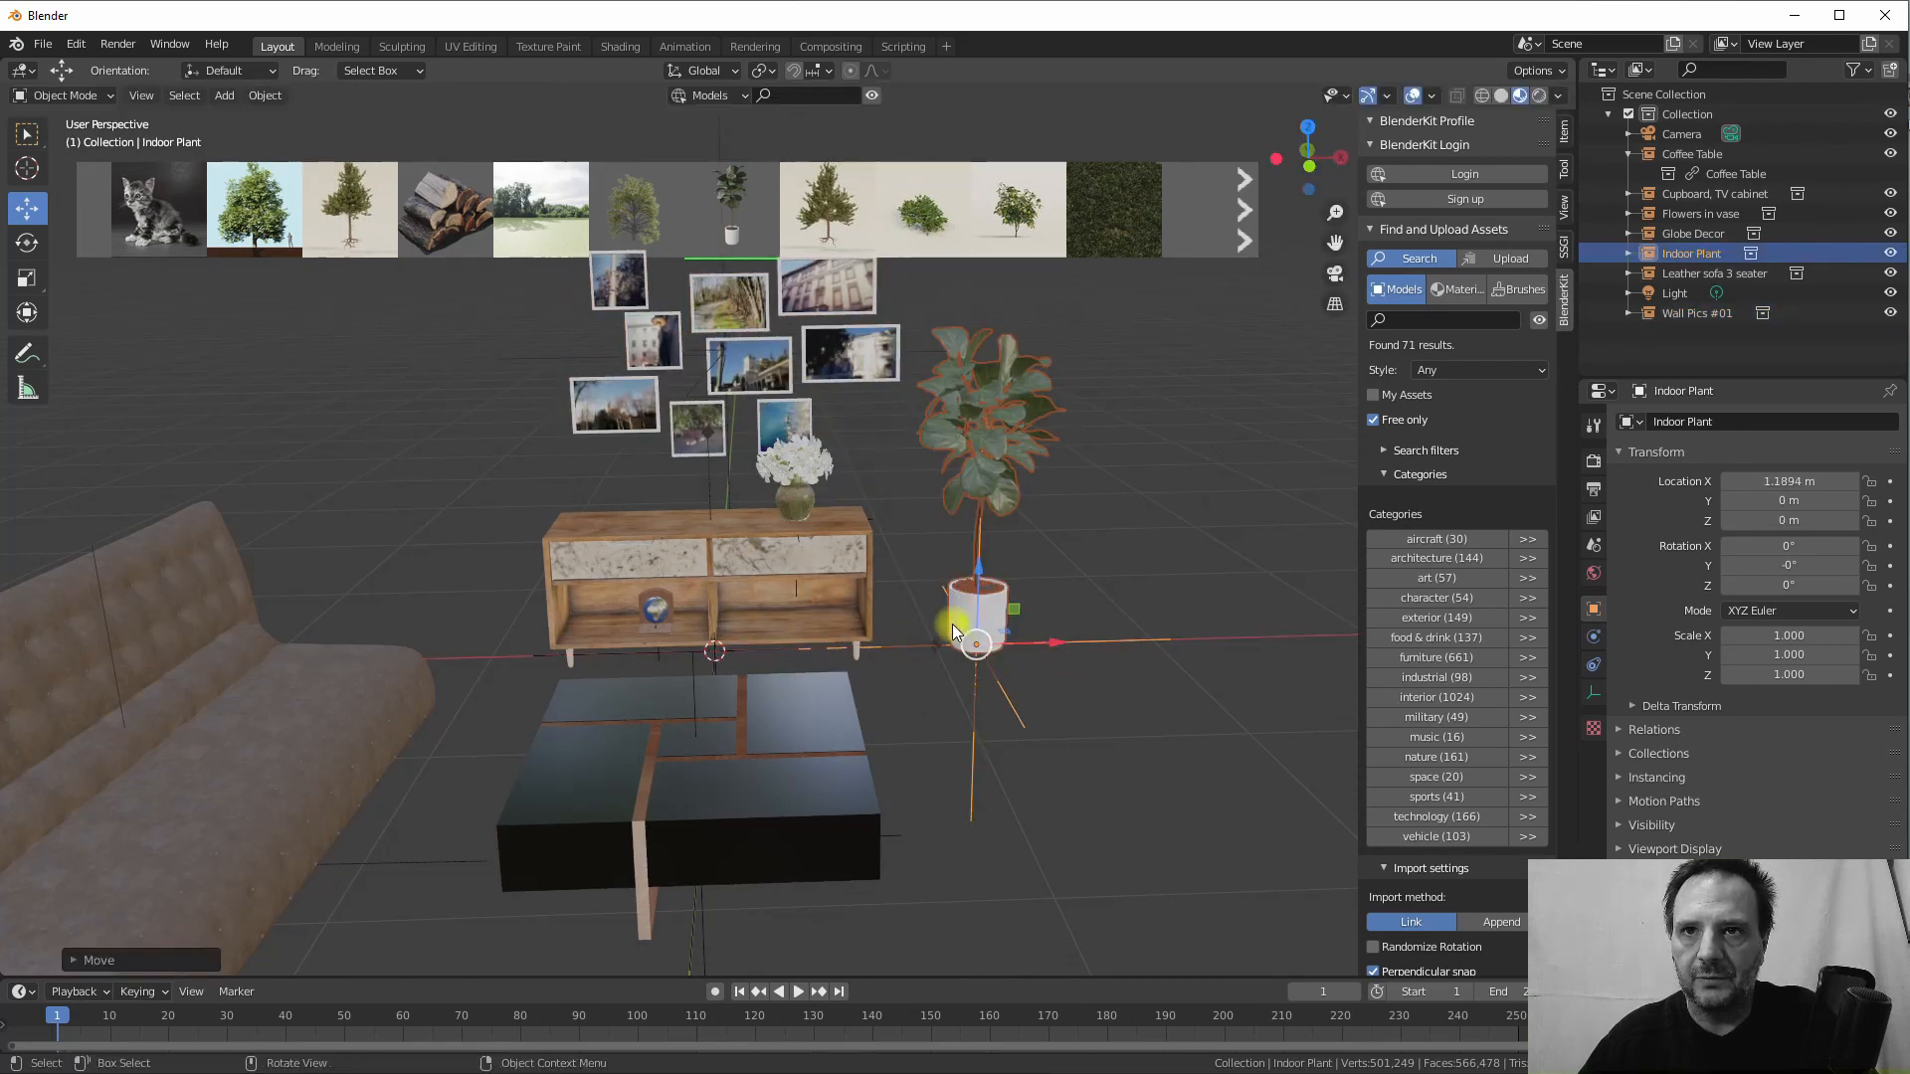
left_click_drag(962, 627, 1068, 657)
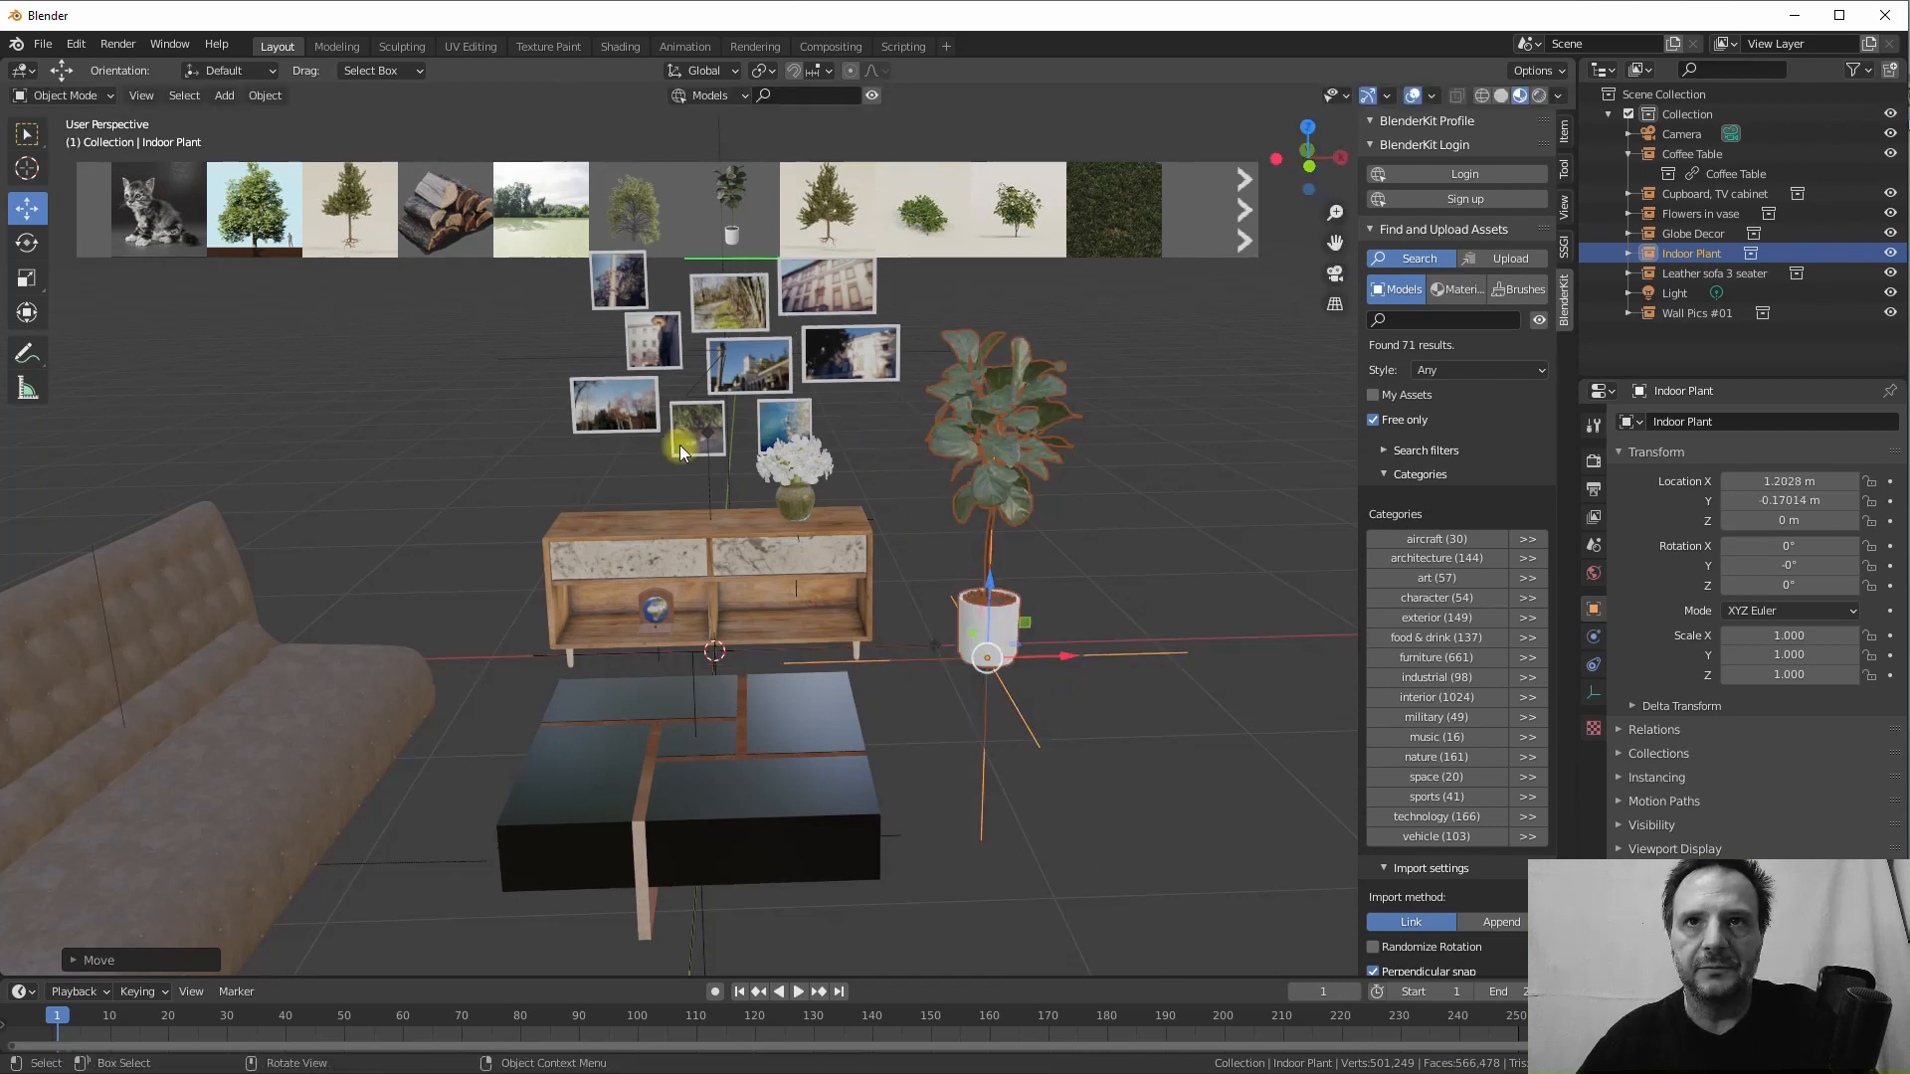
Find the Simple Plant model further on in the nature results and place it at the scene origin
left_click(1238, 221)
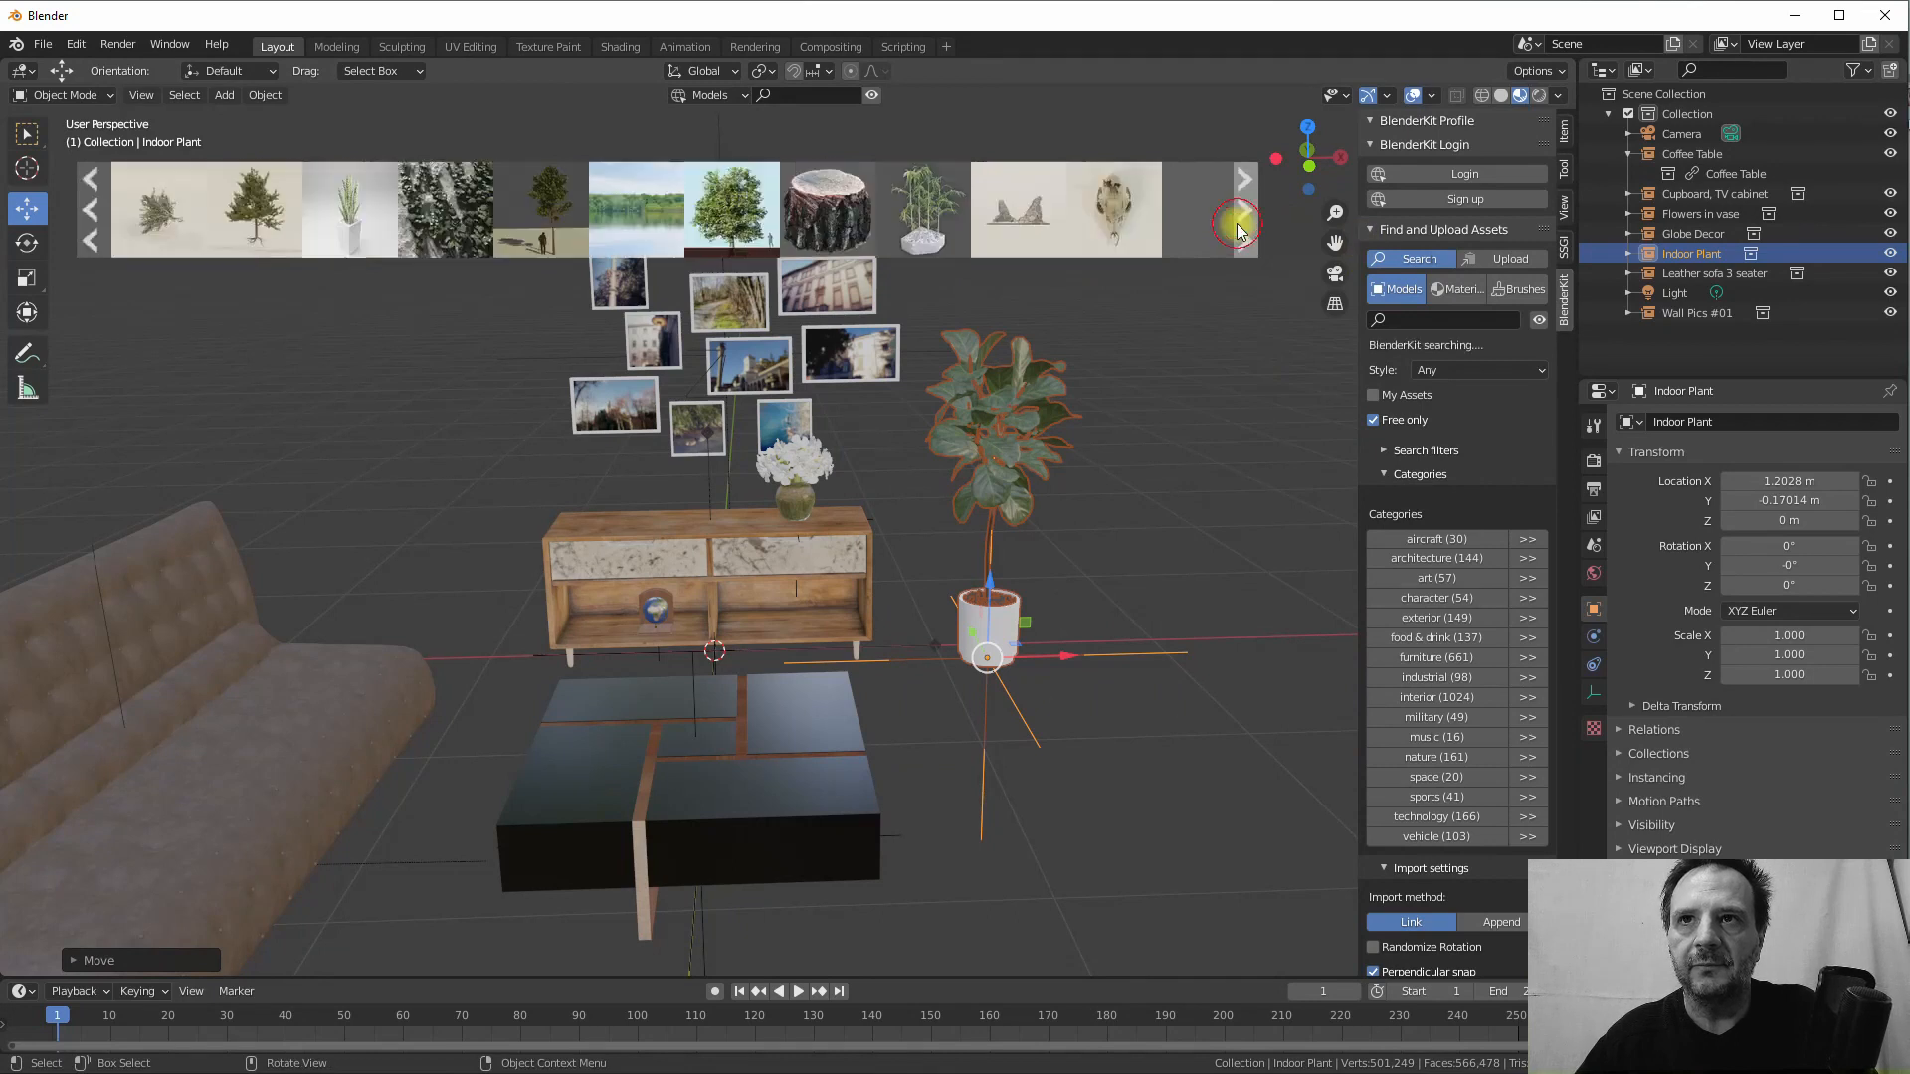
left_click(1237, 223)
mouse_move(1028, 235)
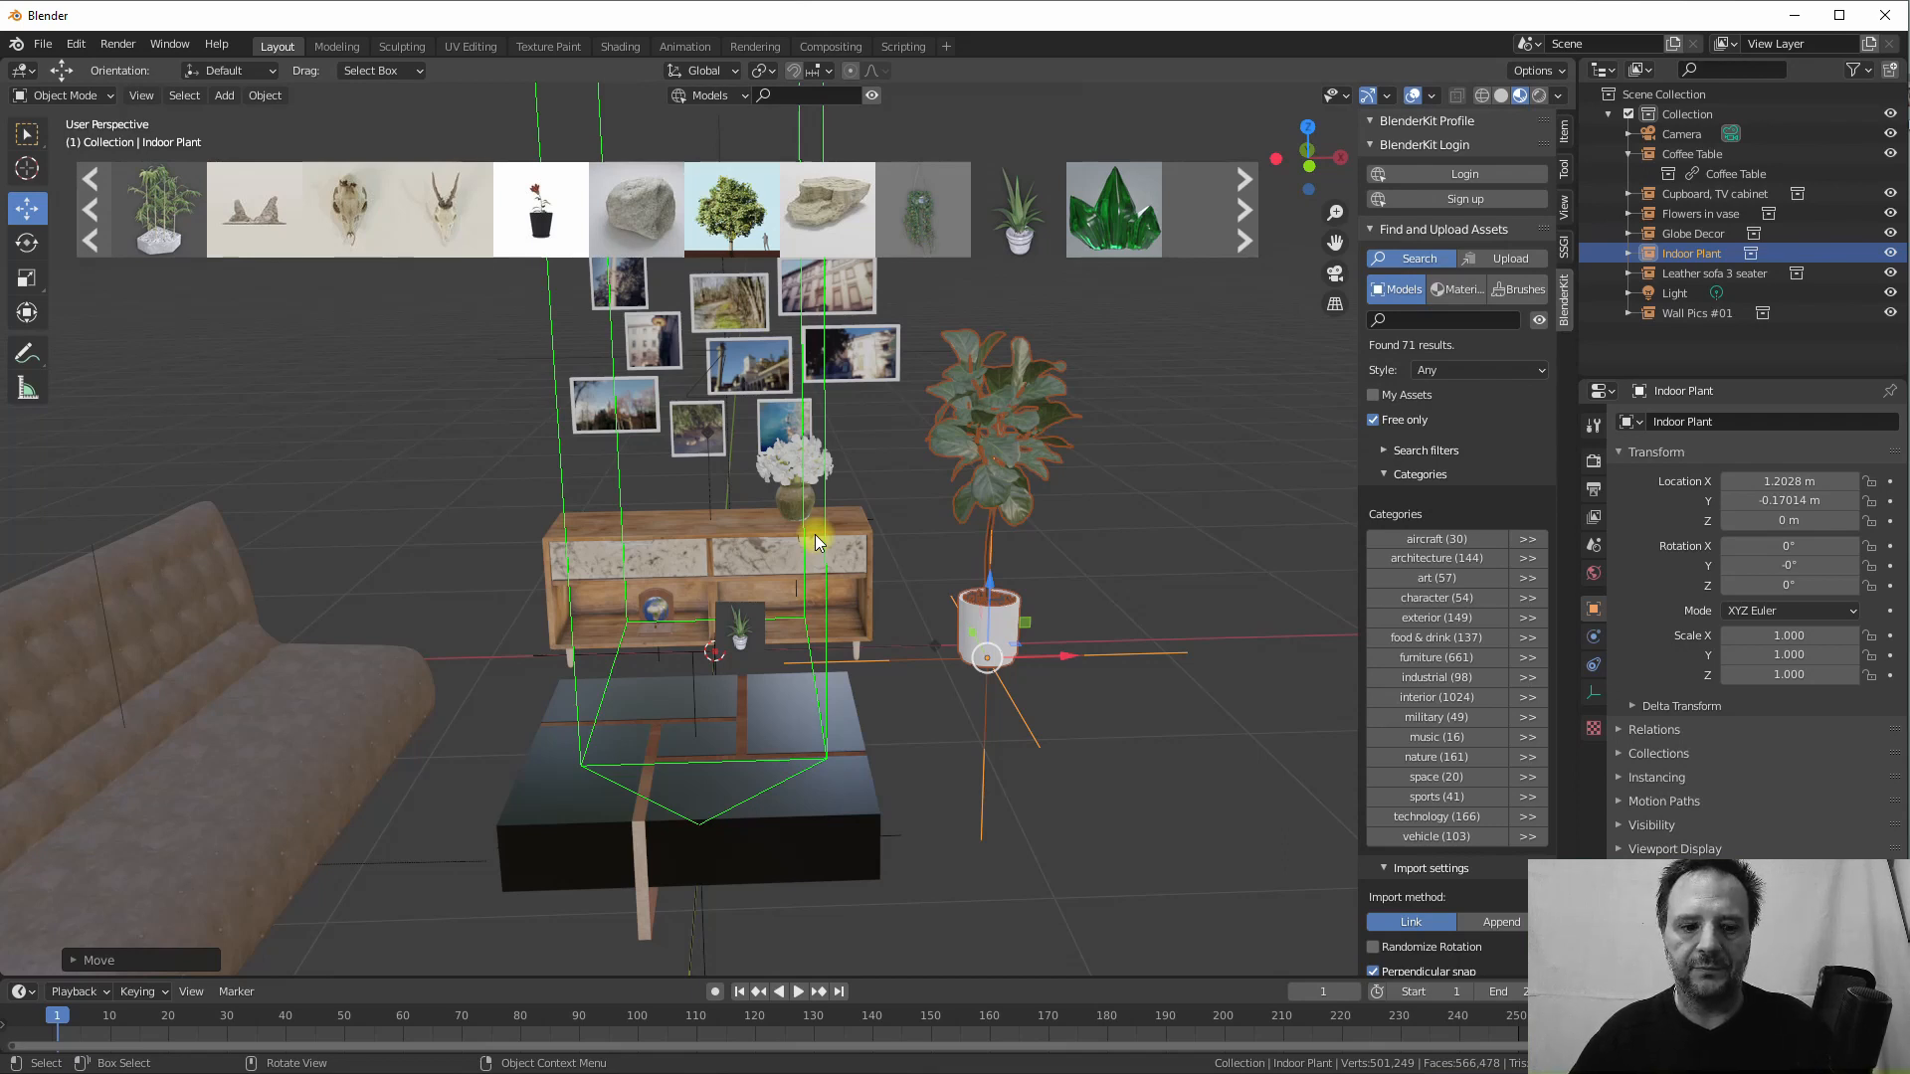
left_click_drag(815, 542, 814, 542)
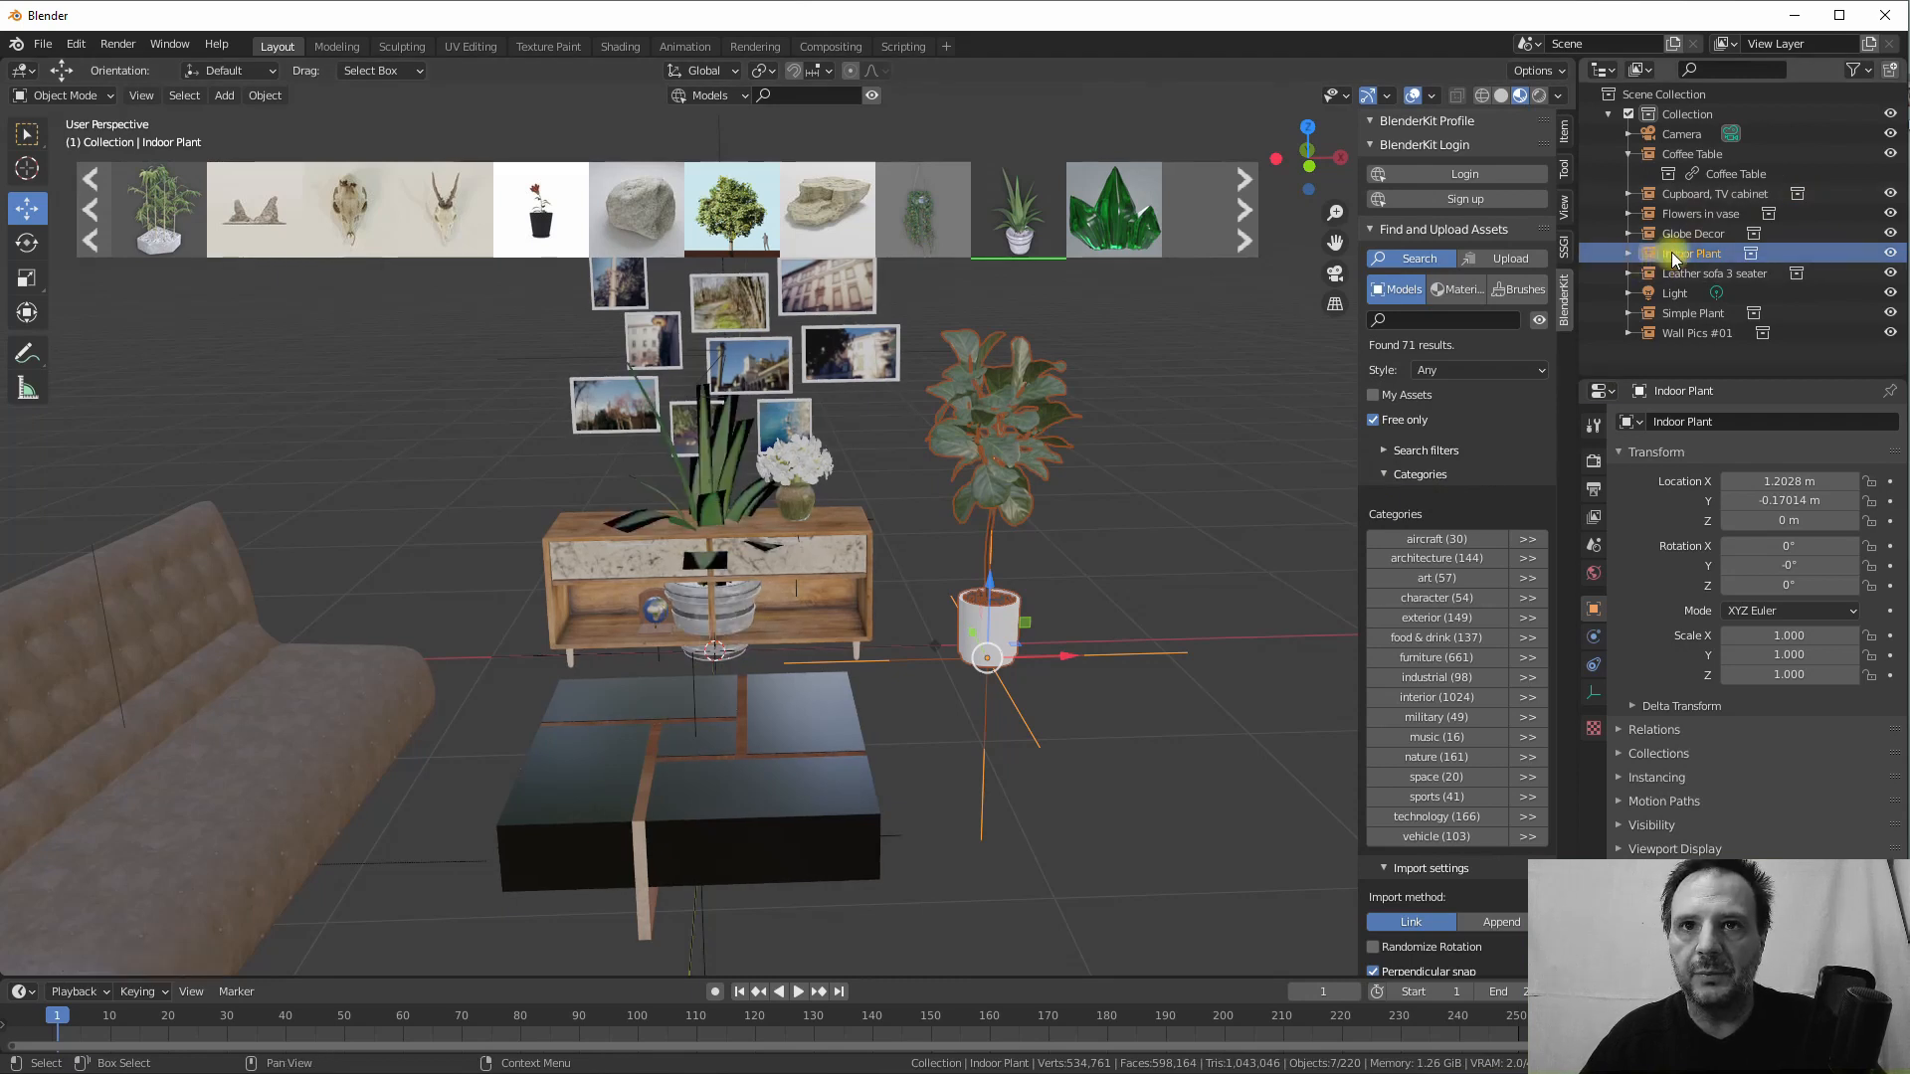
Scale the Simple Plant uniformly to about 0.341 and raise it to about 0.611 m on Z, onto the TV cabinet's top
left_click(1672, 314)
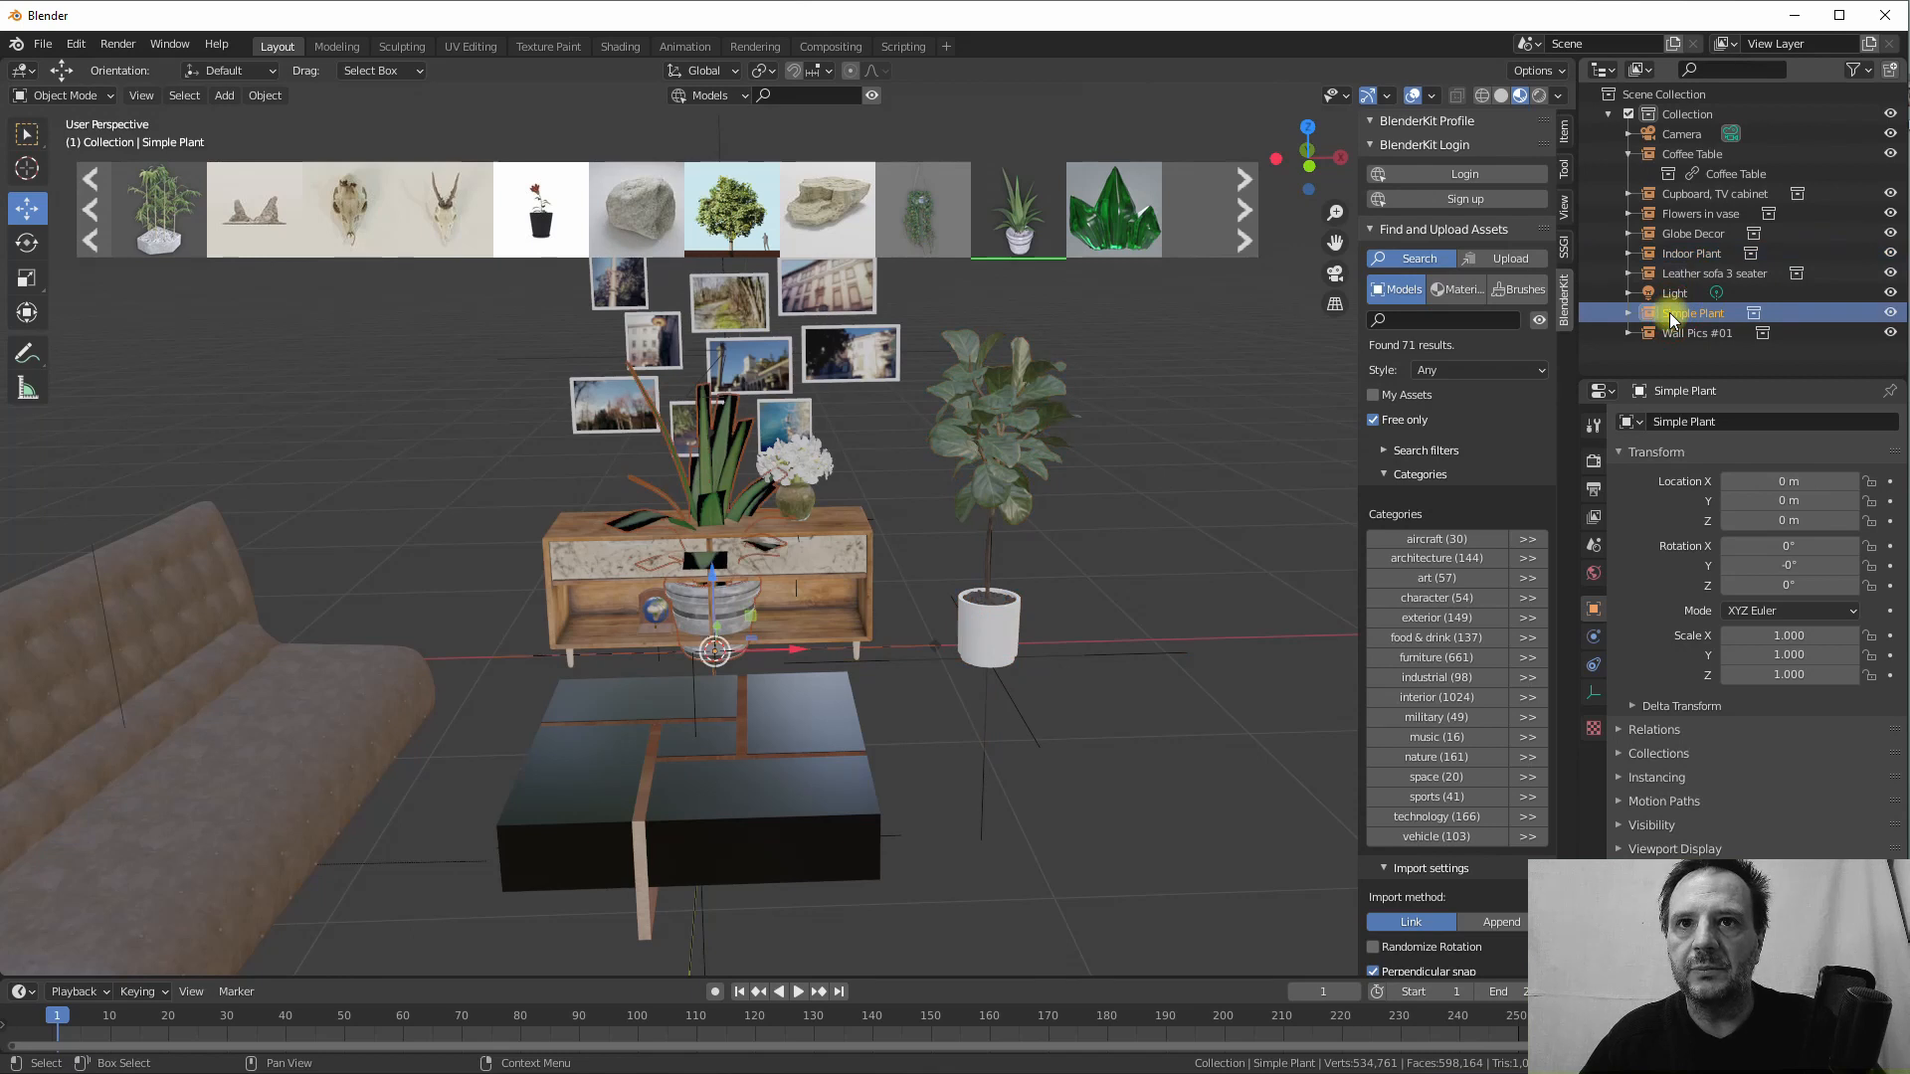
key("s")
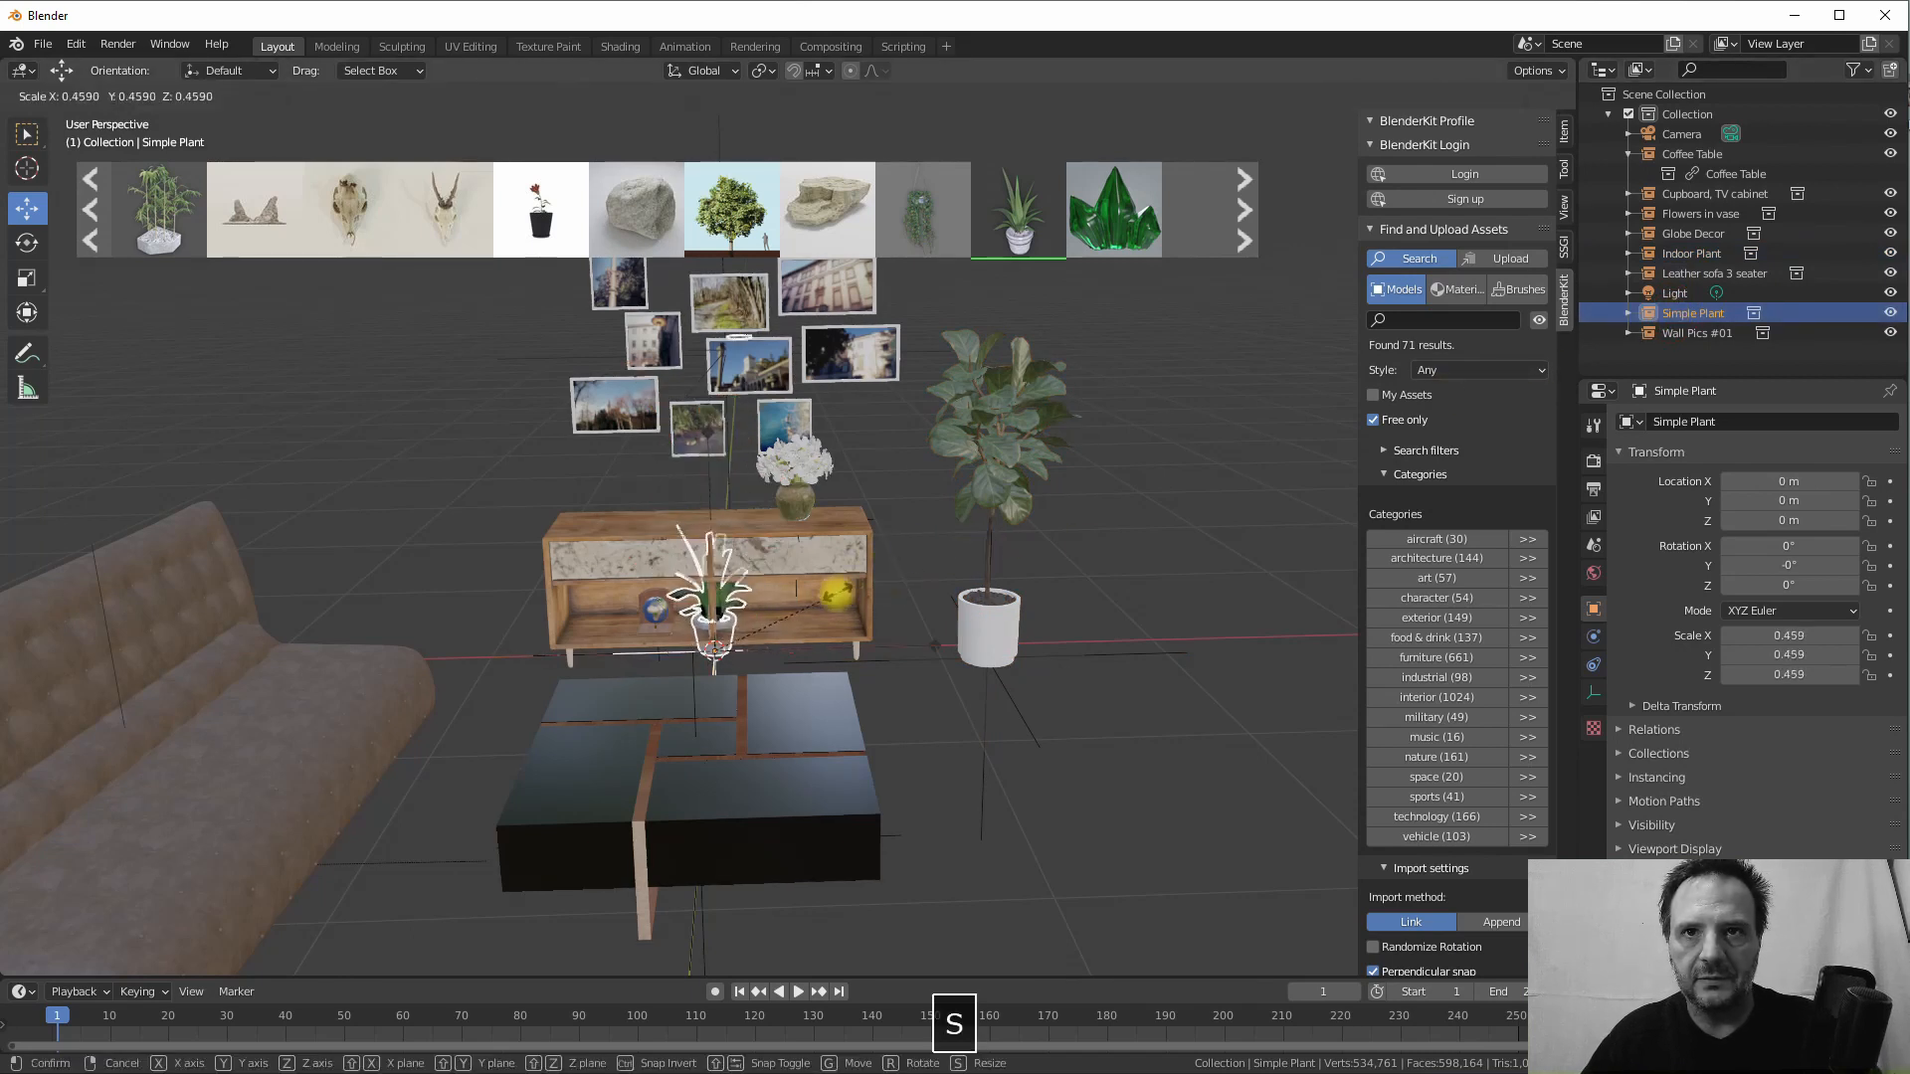
left_click(786, 580)
left_click_drag(713, 580, 709, 448)
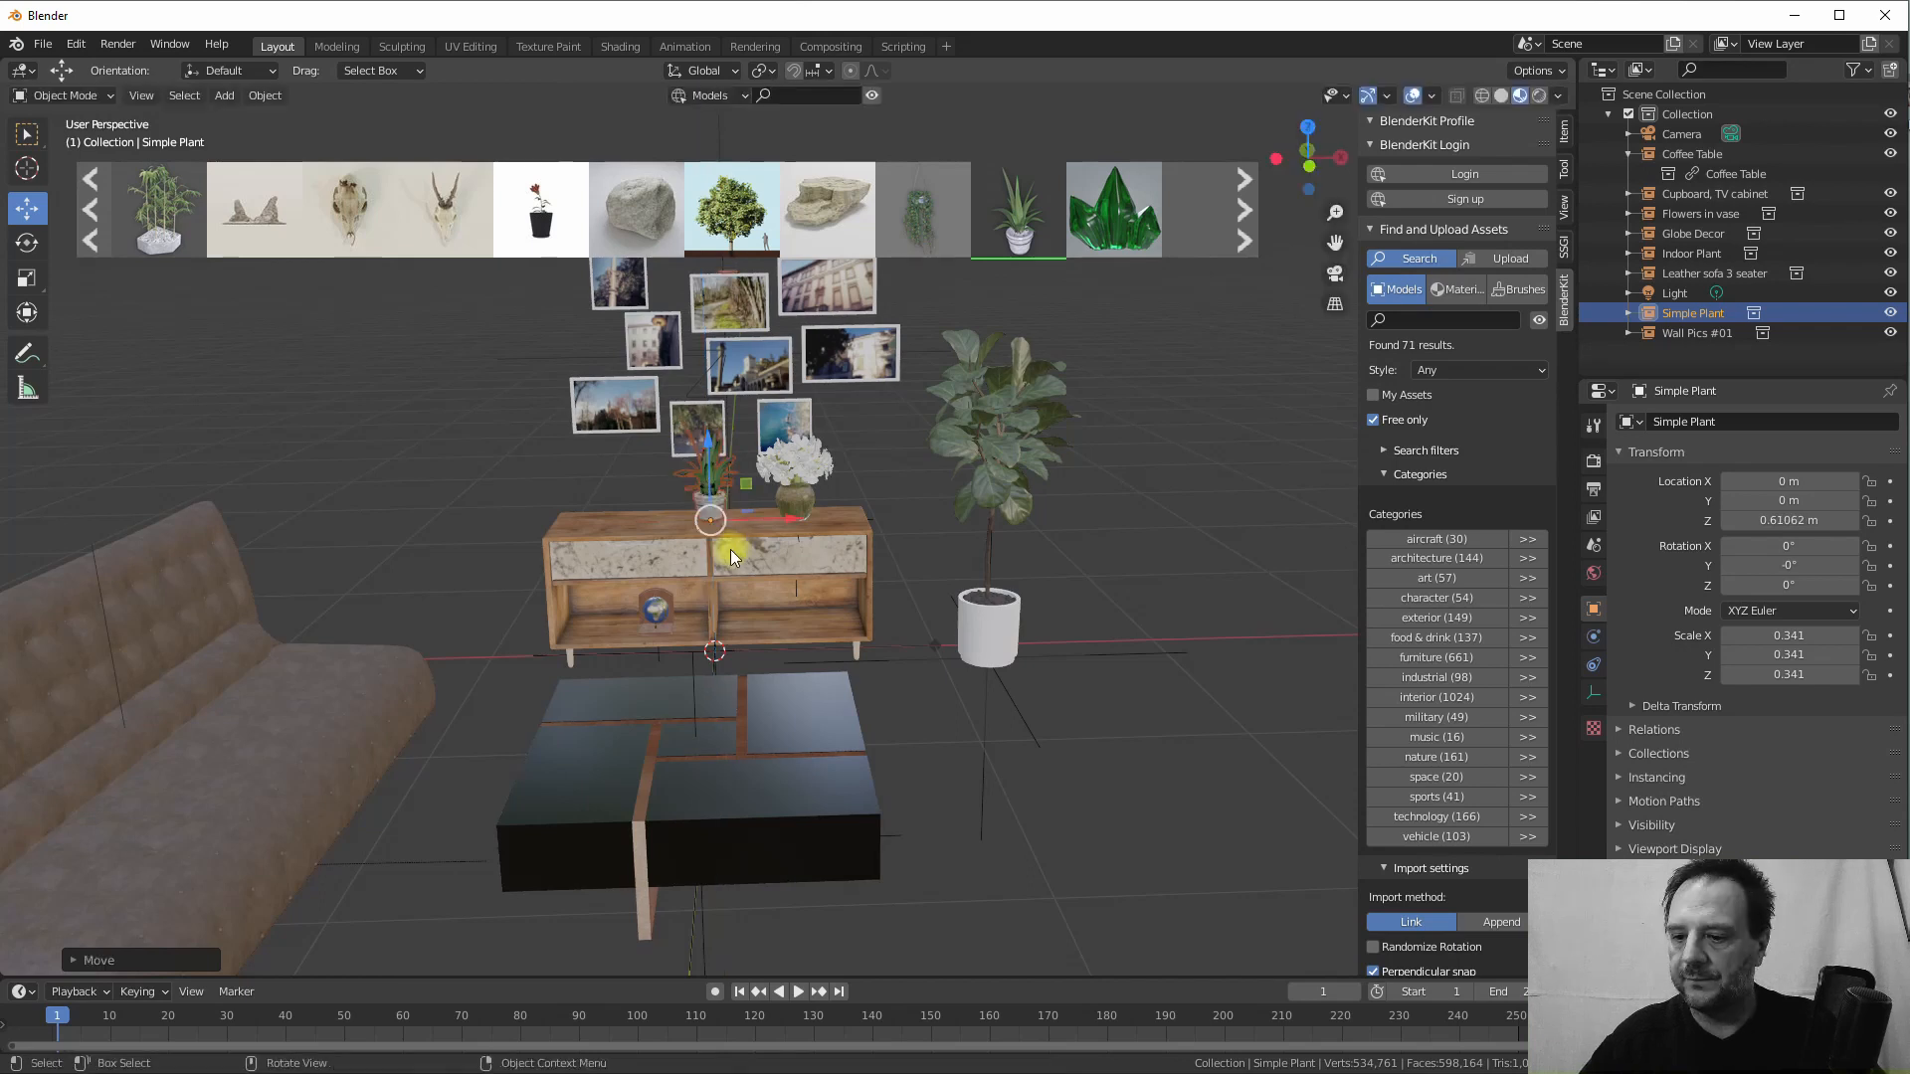
Fine-tune the Simple Plant's height to about 0.6115 m on Z so its pot rests on the TV cabinet's top
key("KP_1")
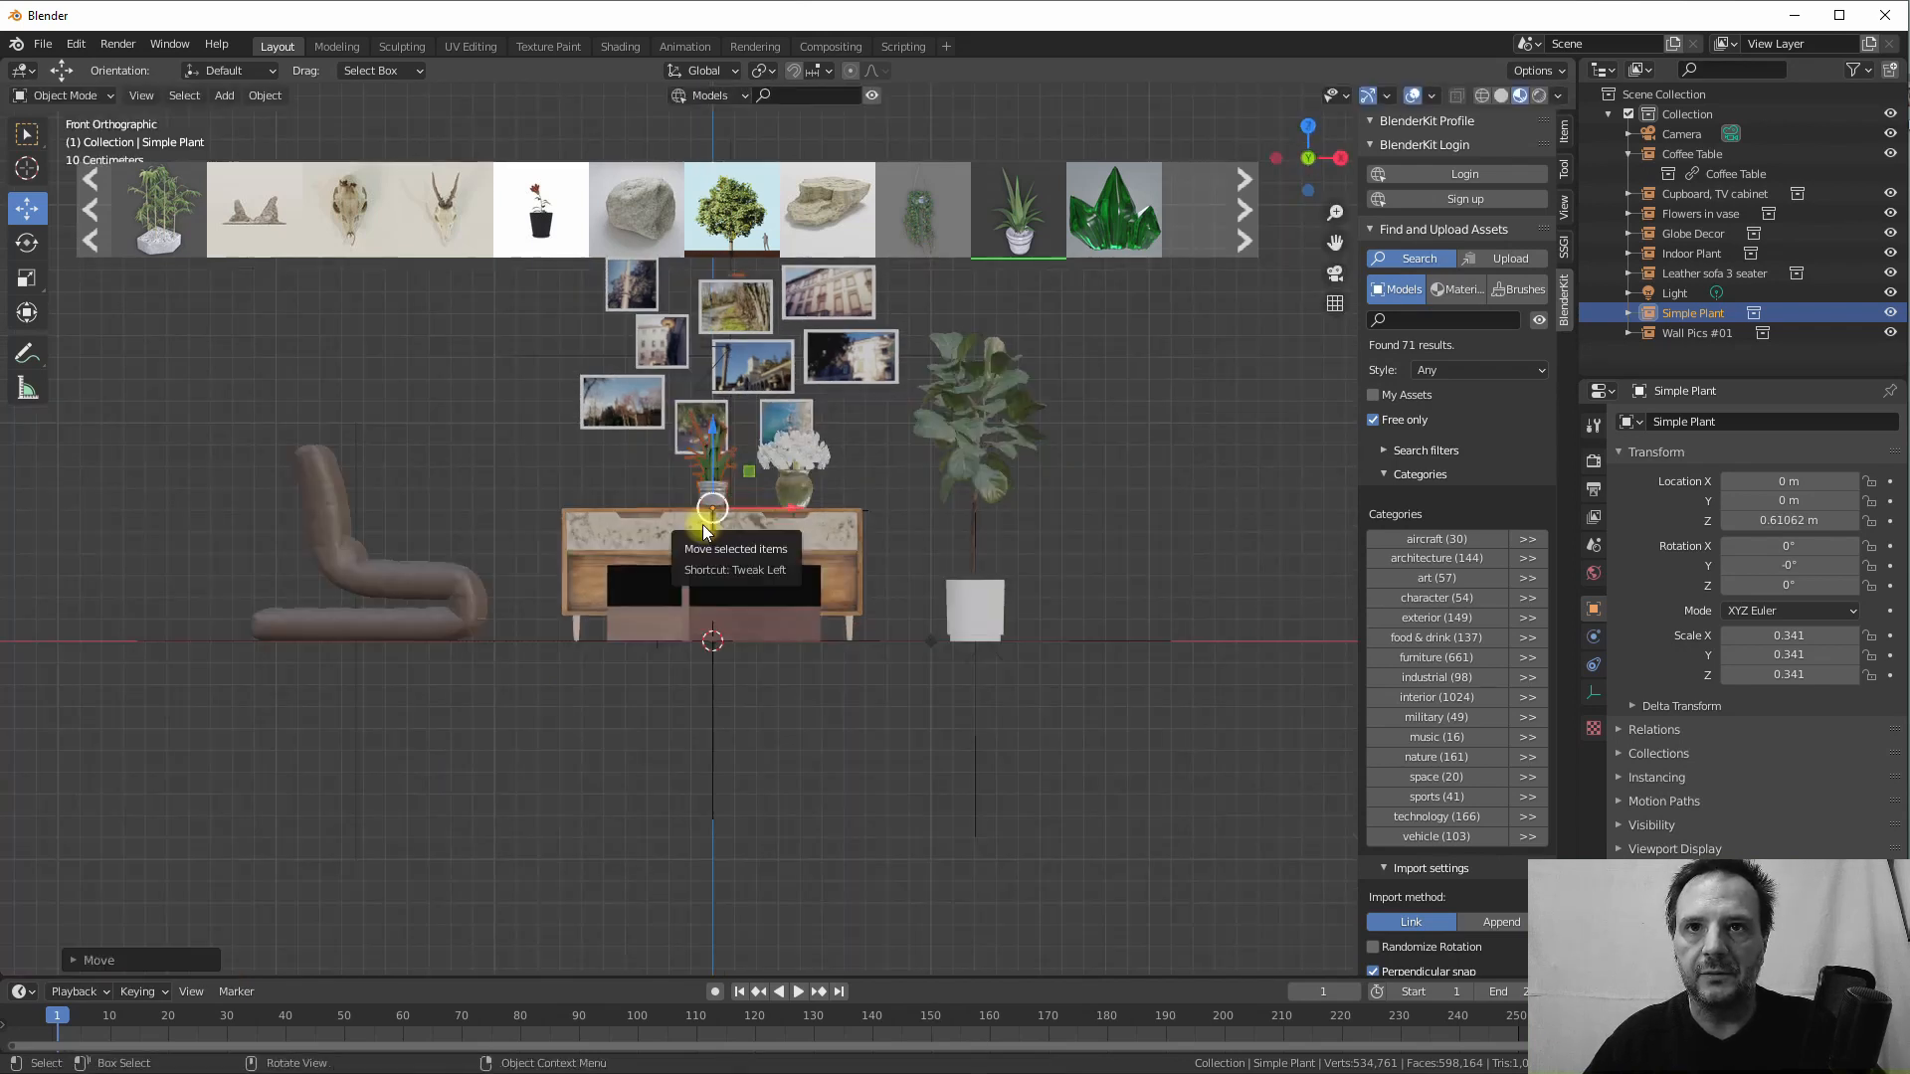
scroll(701, 528, "up", 5)
middle_click_drag(690, 570, 807, 678, "shift")
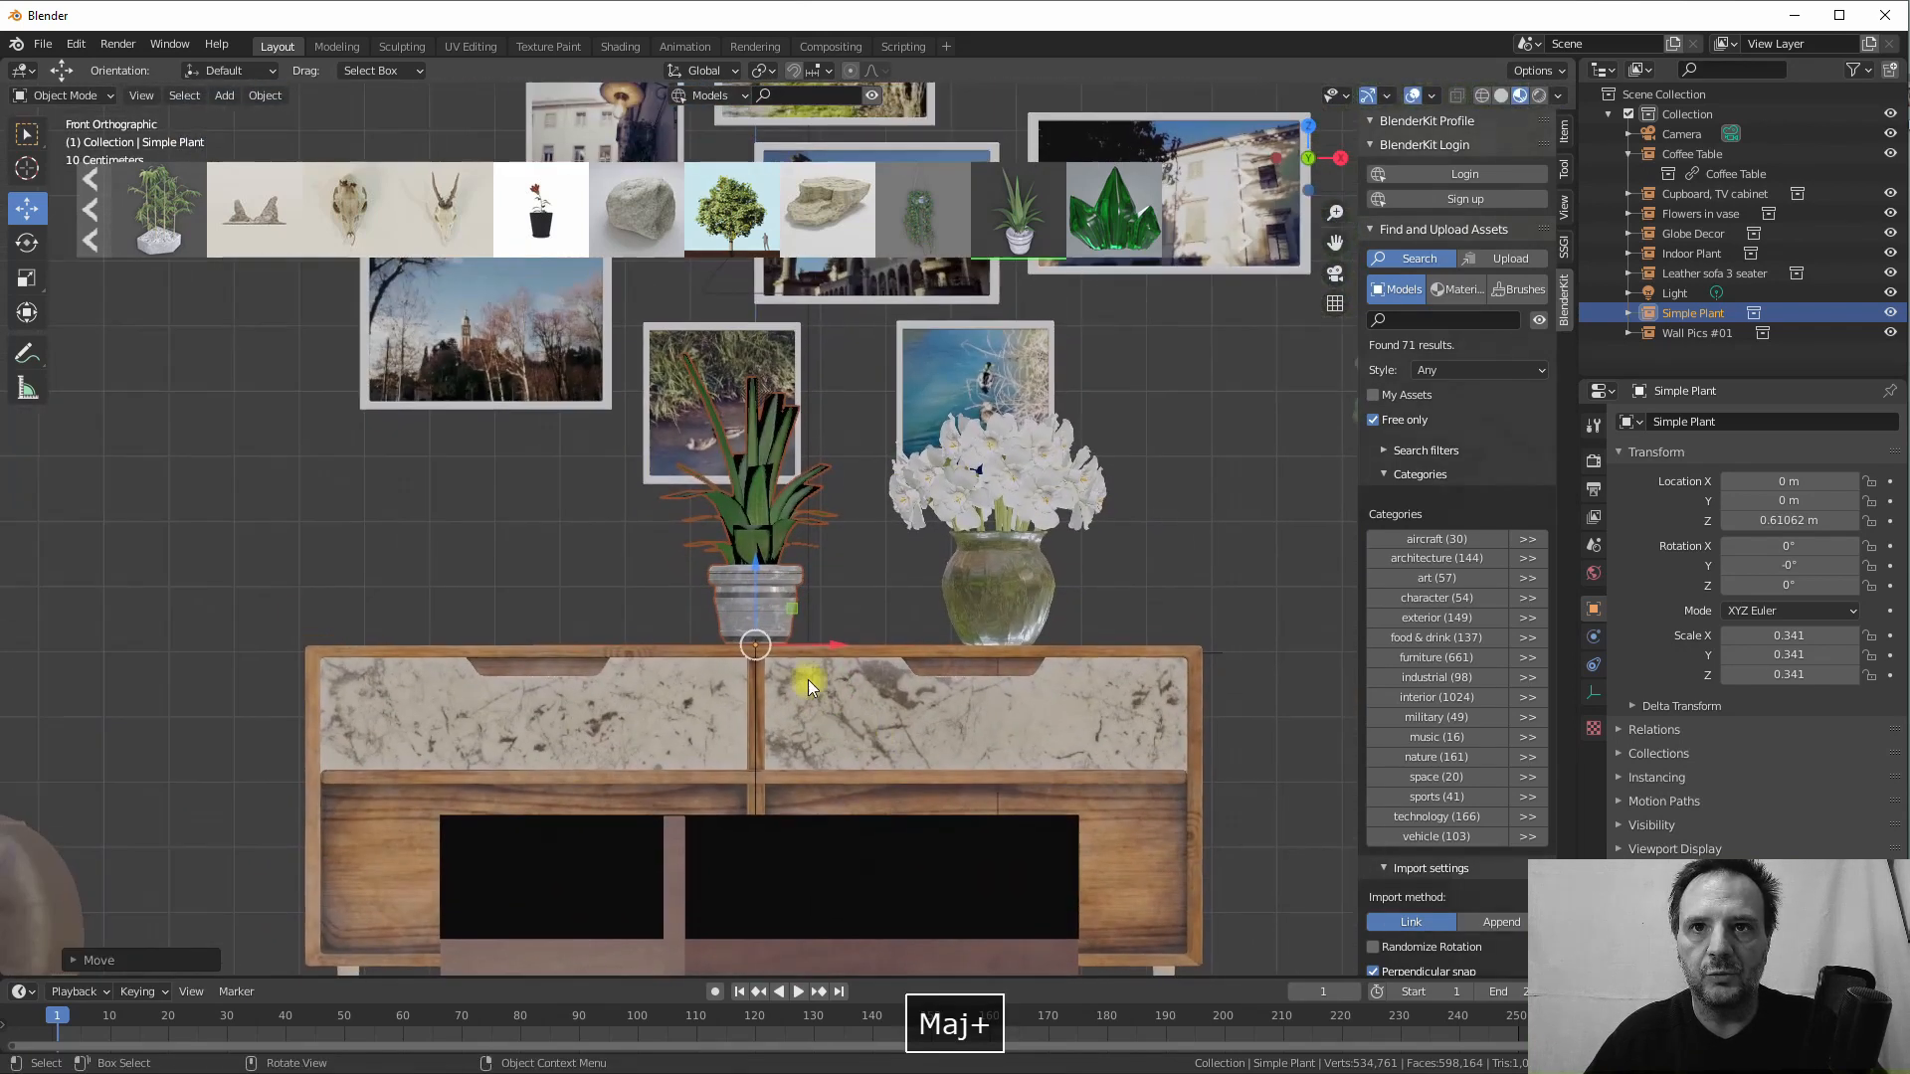
scroll(762, 632, "up", 2)
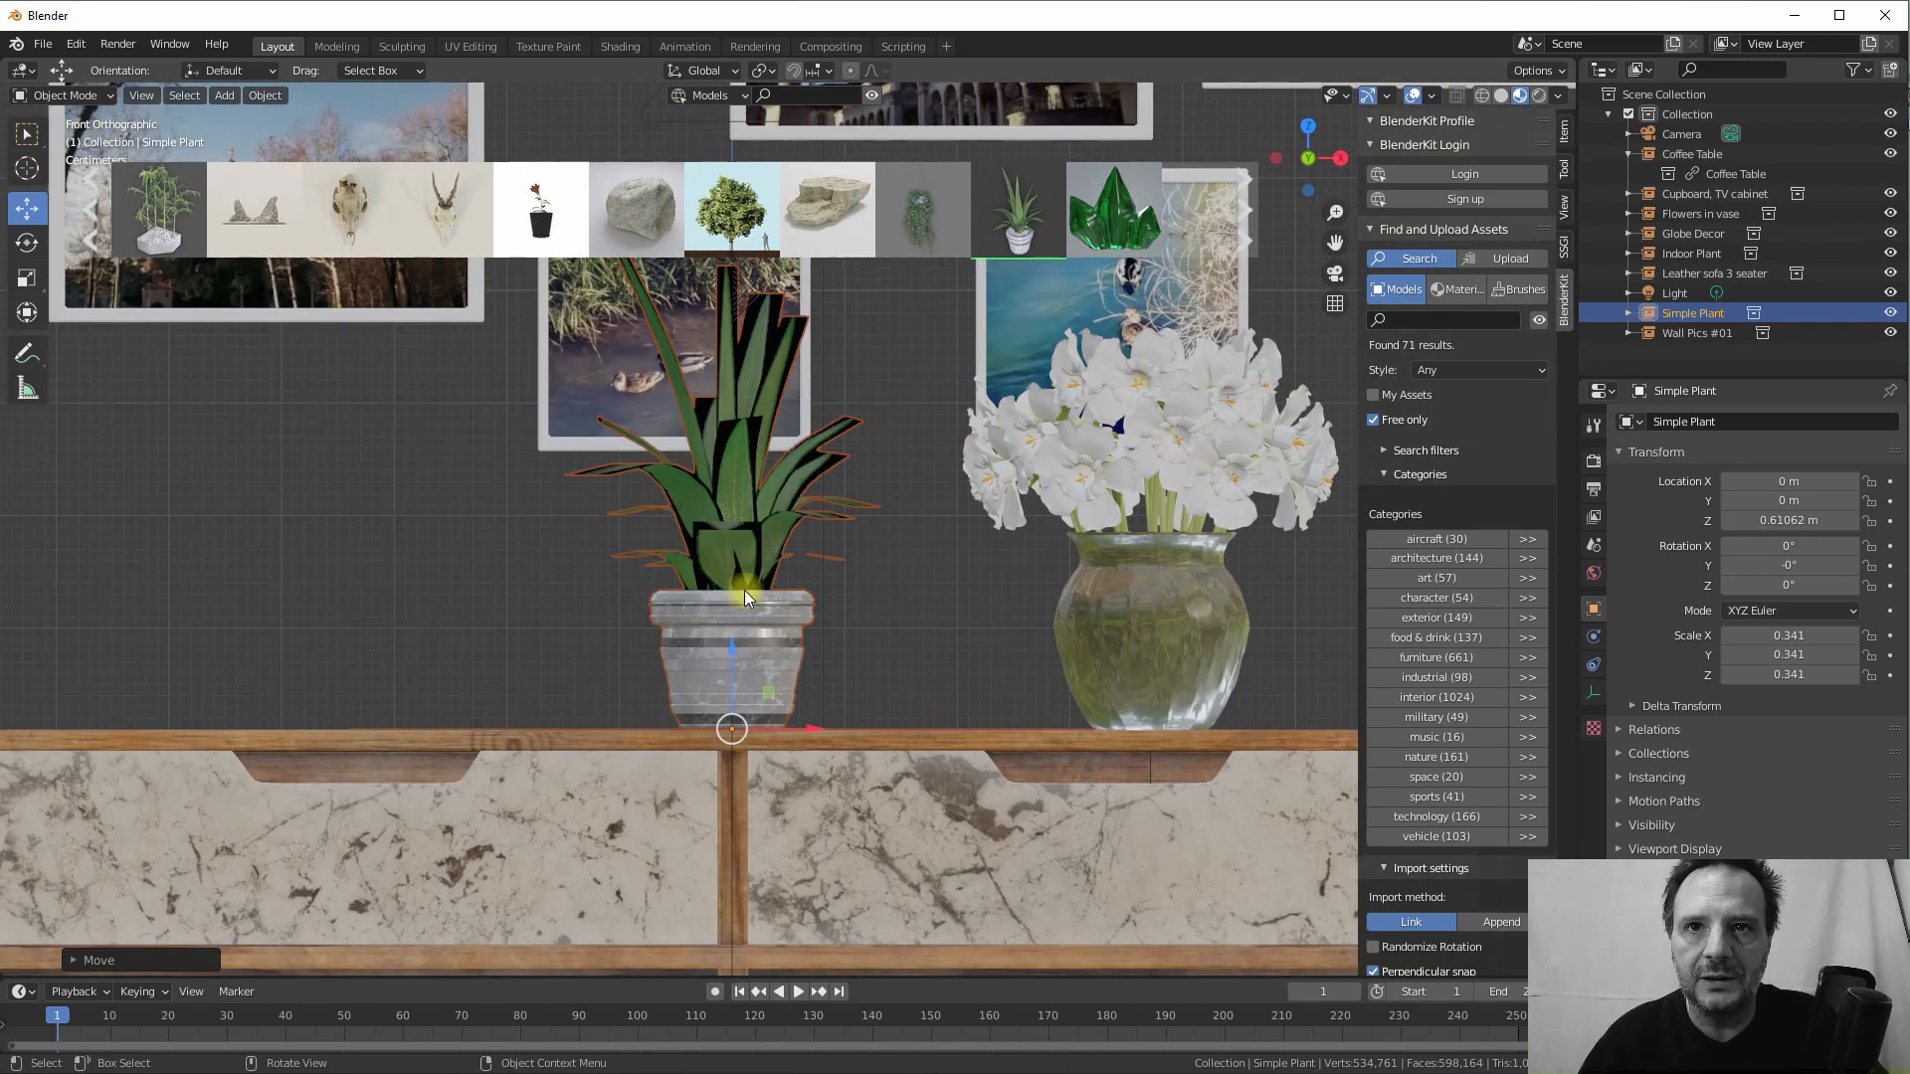
left_click_drag(729, 644, 737, 622)
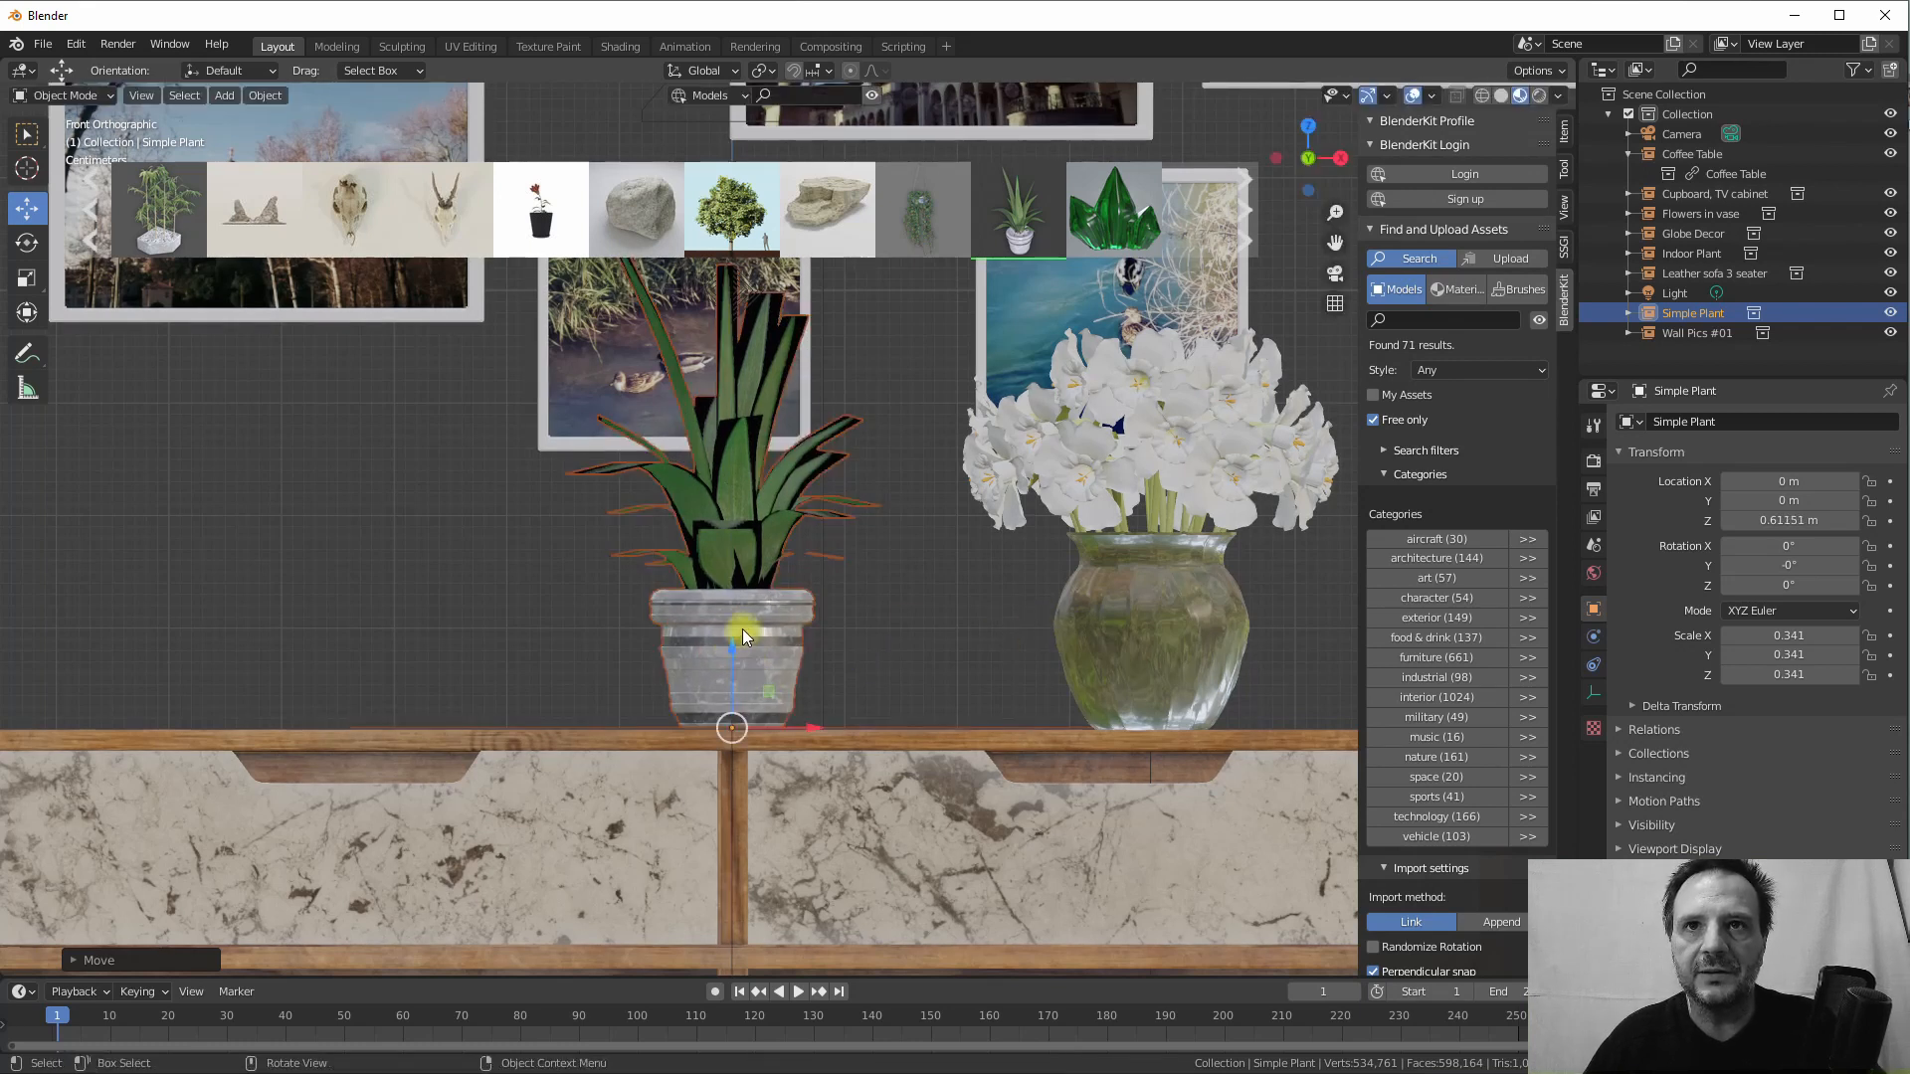
scroll(792, 507, "down", 1)
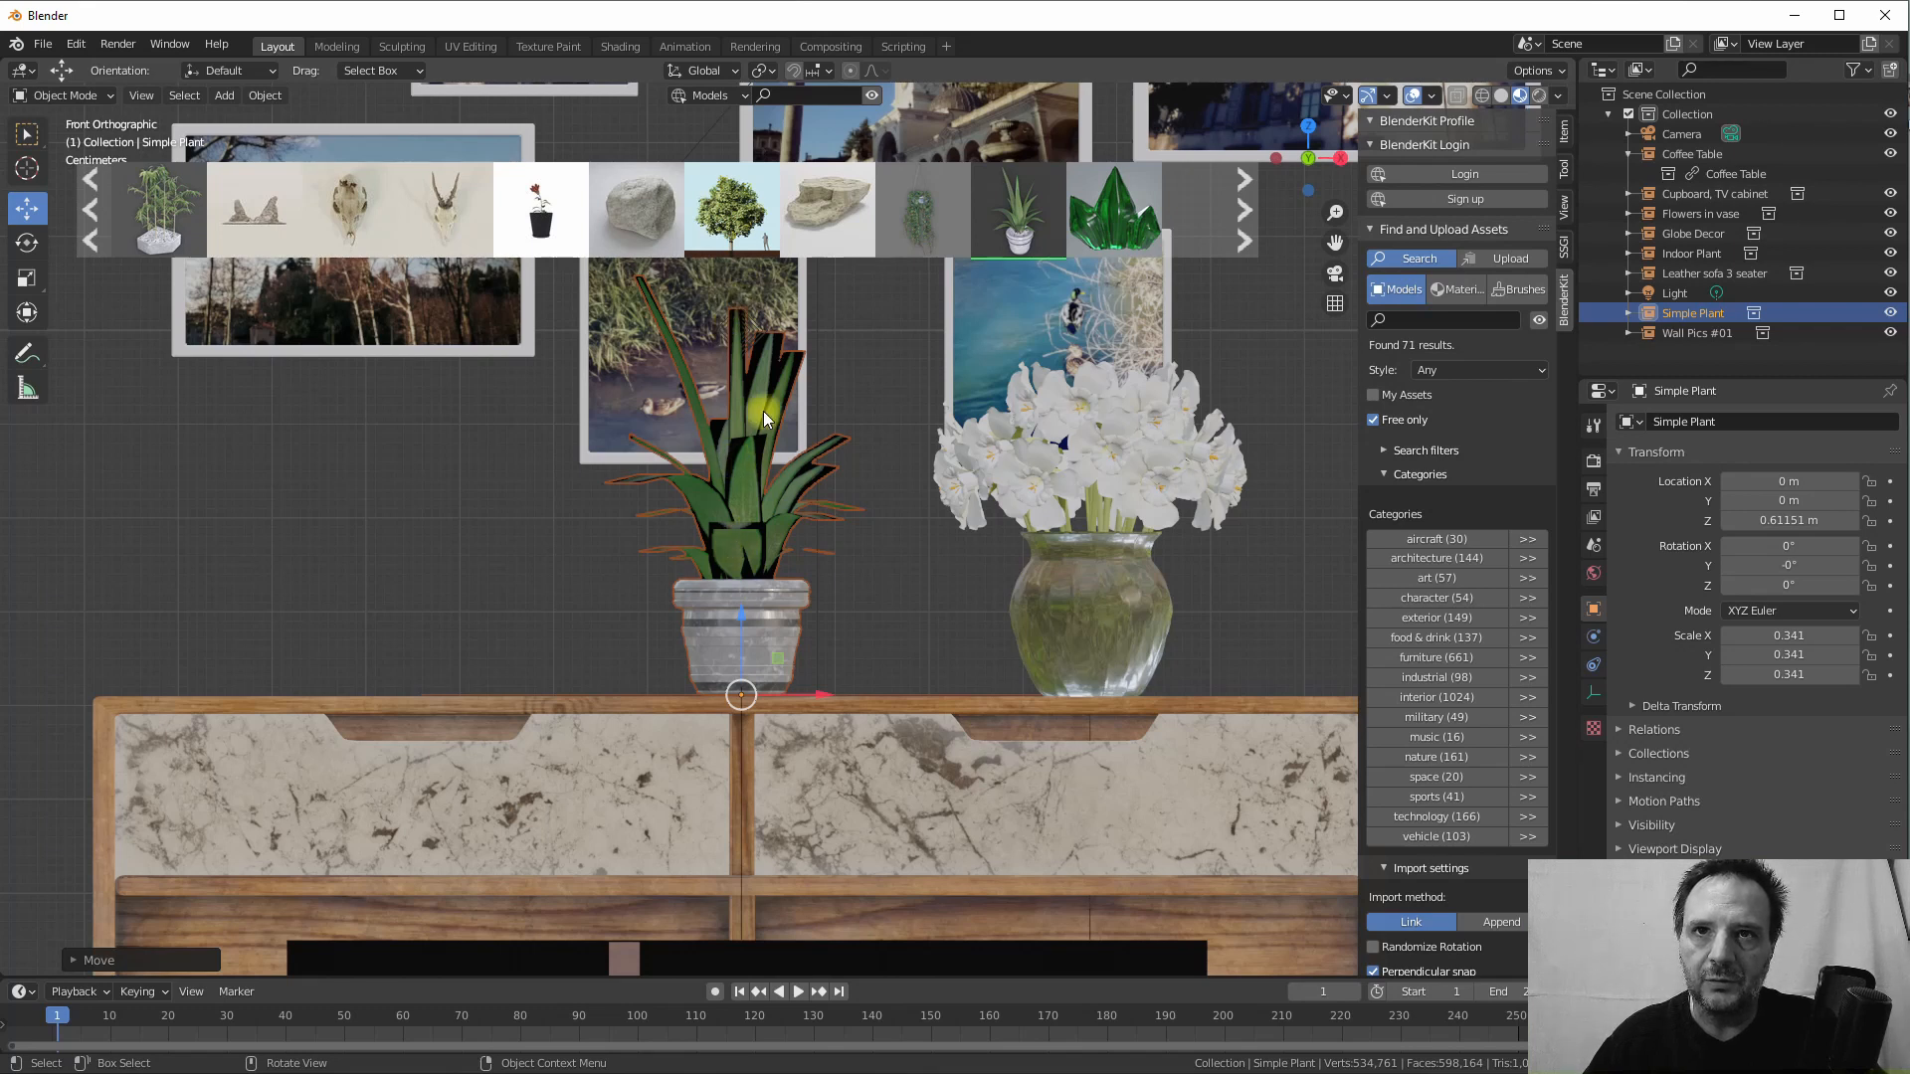
Shift the Simple Plant along X to about -0.045 m on the TV cabinet's top
middle_click_drag(724, 422, 796, 468)
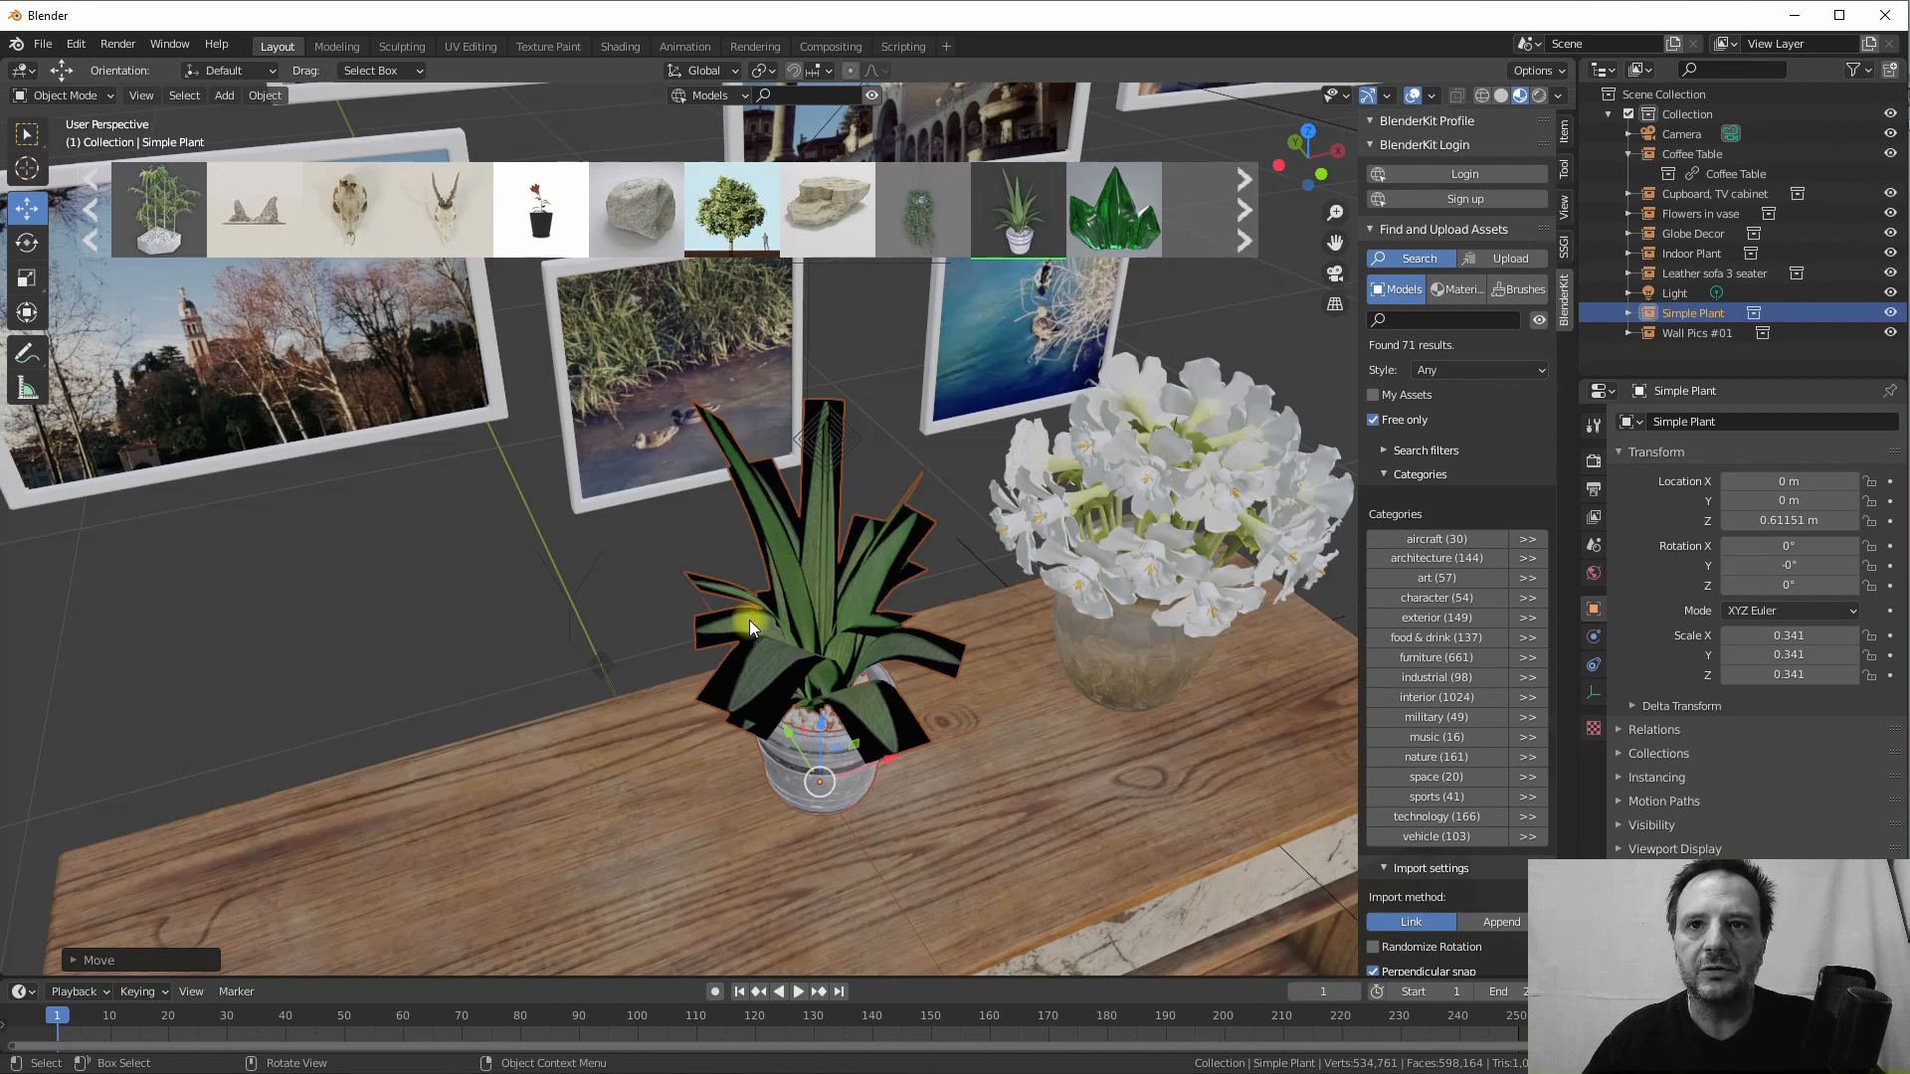
scroll(779, 443, "down", 5)
middle_click_drag(795, 468, 851, 479)
left_click_drag(861, 629, 834, 634)
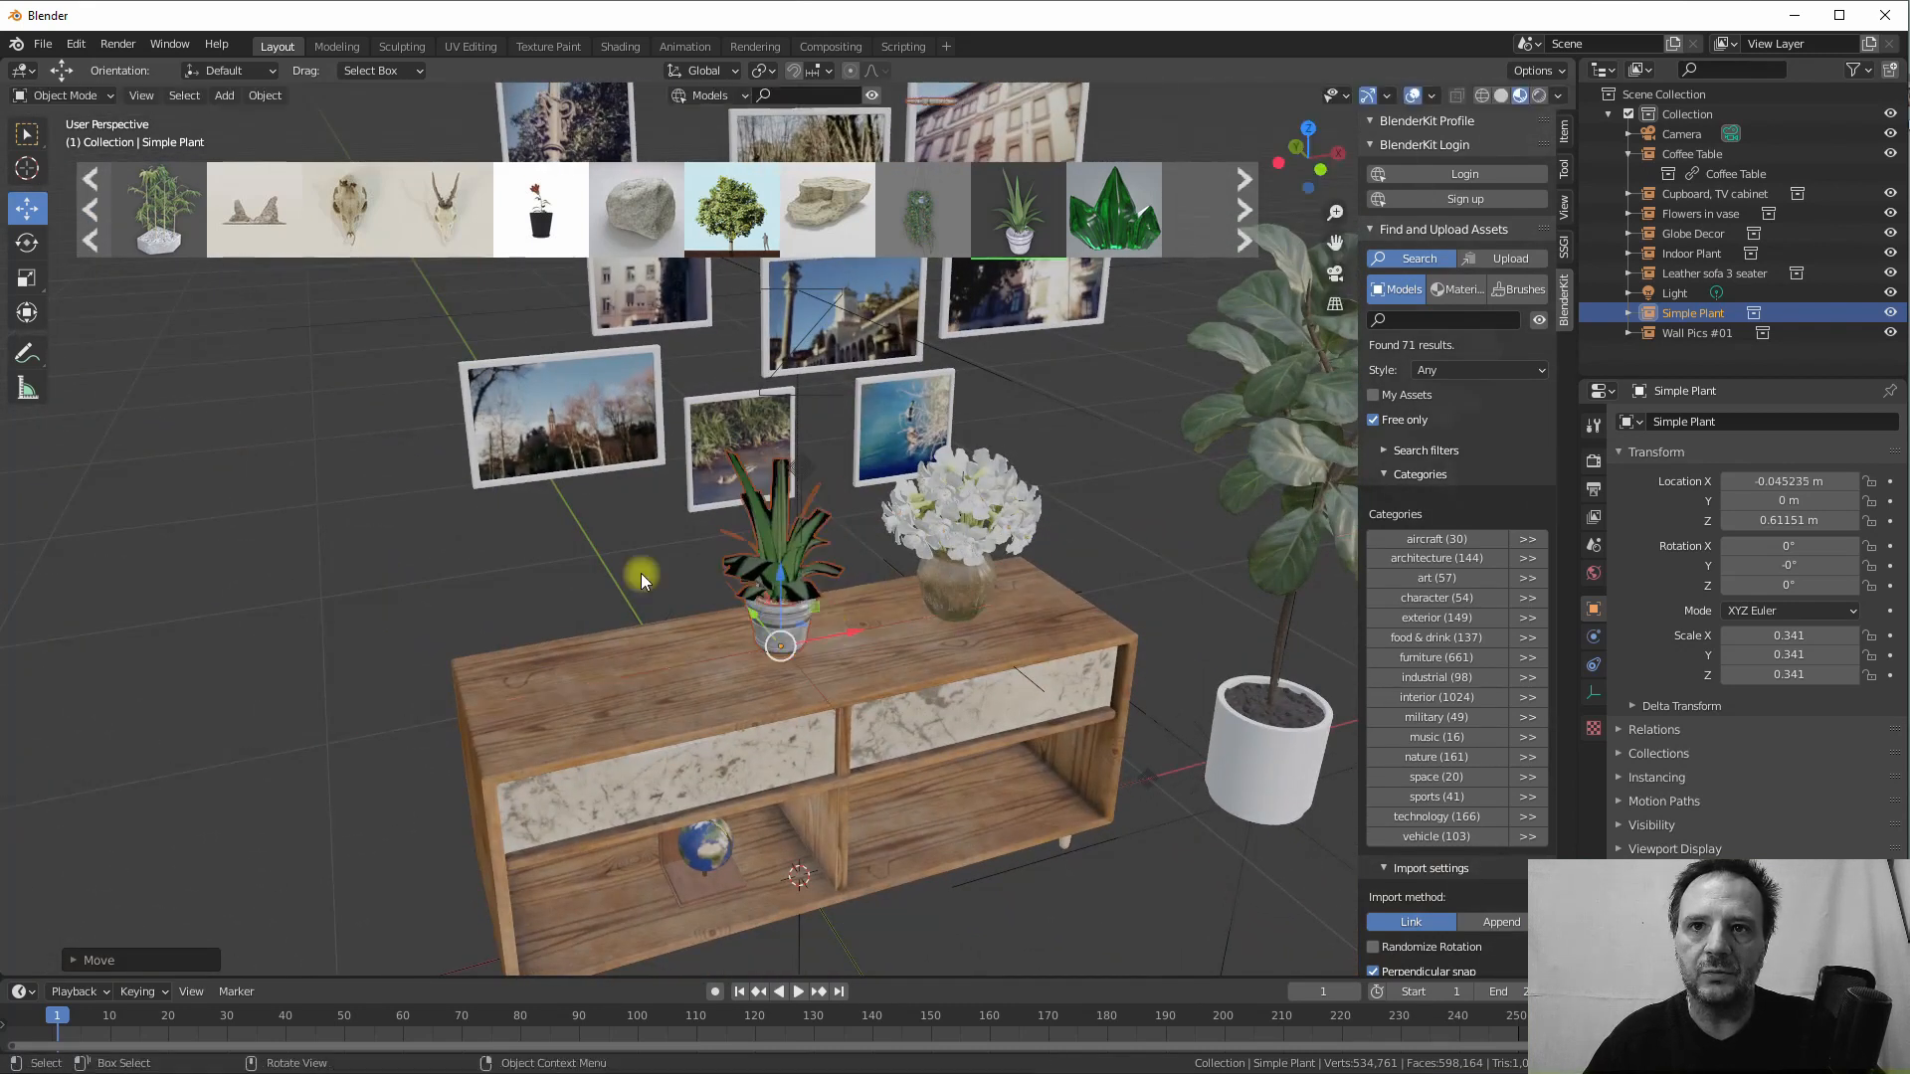
mouse_move(647, 689)
middle_mouse_down()
mouse_move(671, 672)
mouse_move(587, 616)
mouse_move(623, 666)
middle_mouse_up()
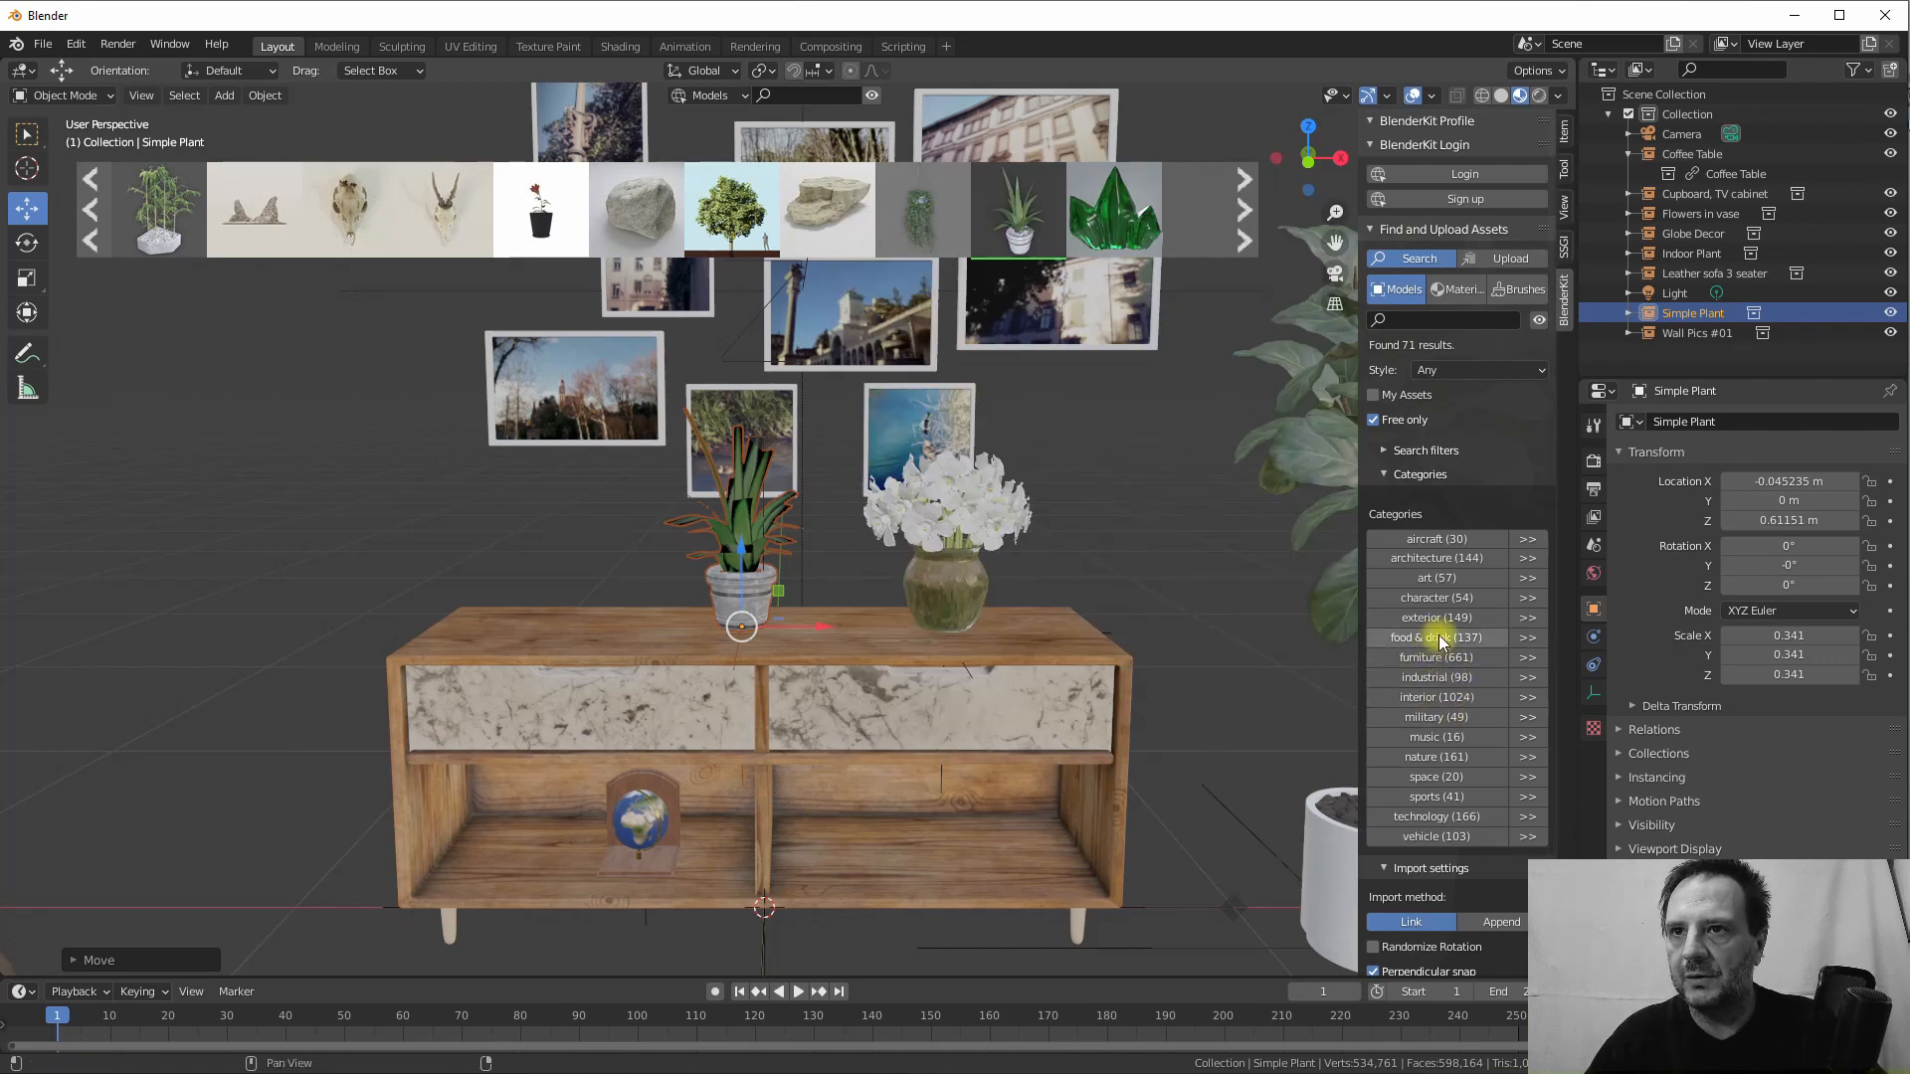
List BlenderKit's free models in the art category and place the 0.45 m wide Books model at the scene origin
left_click(1429, 698)
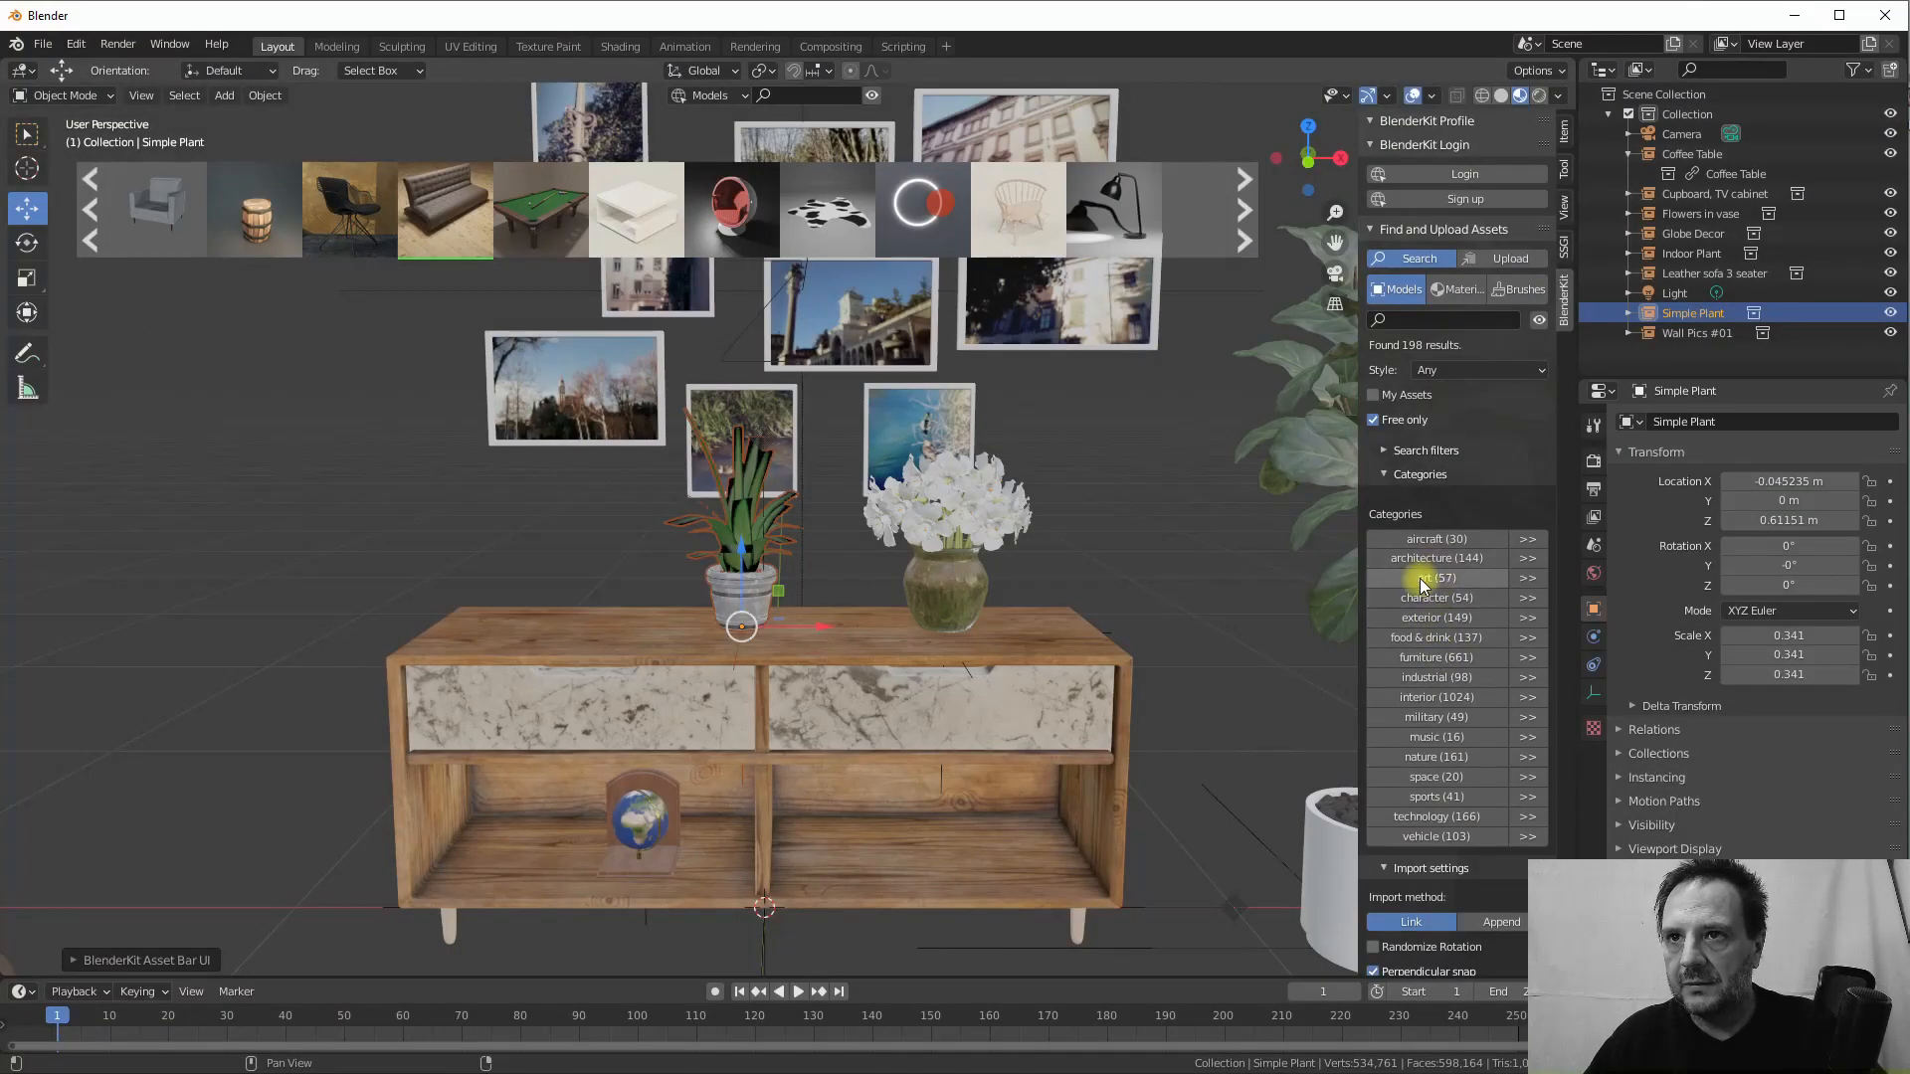
left_click(1421, 581)
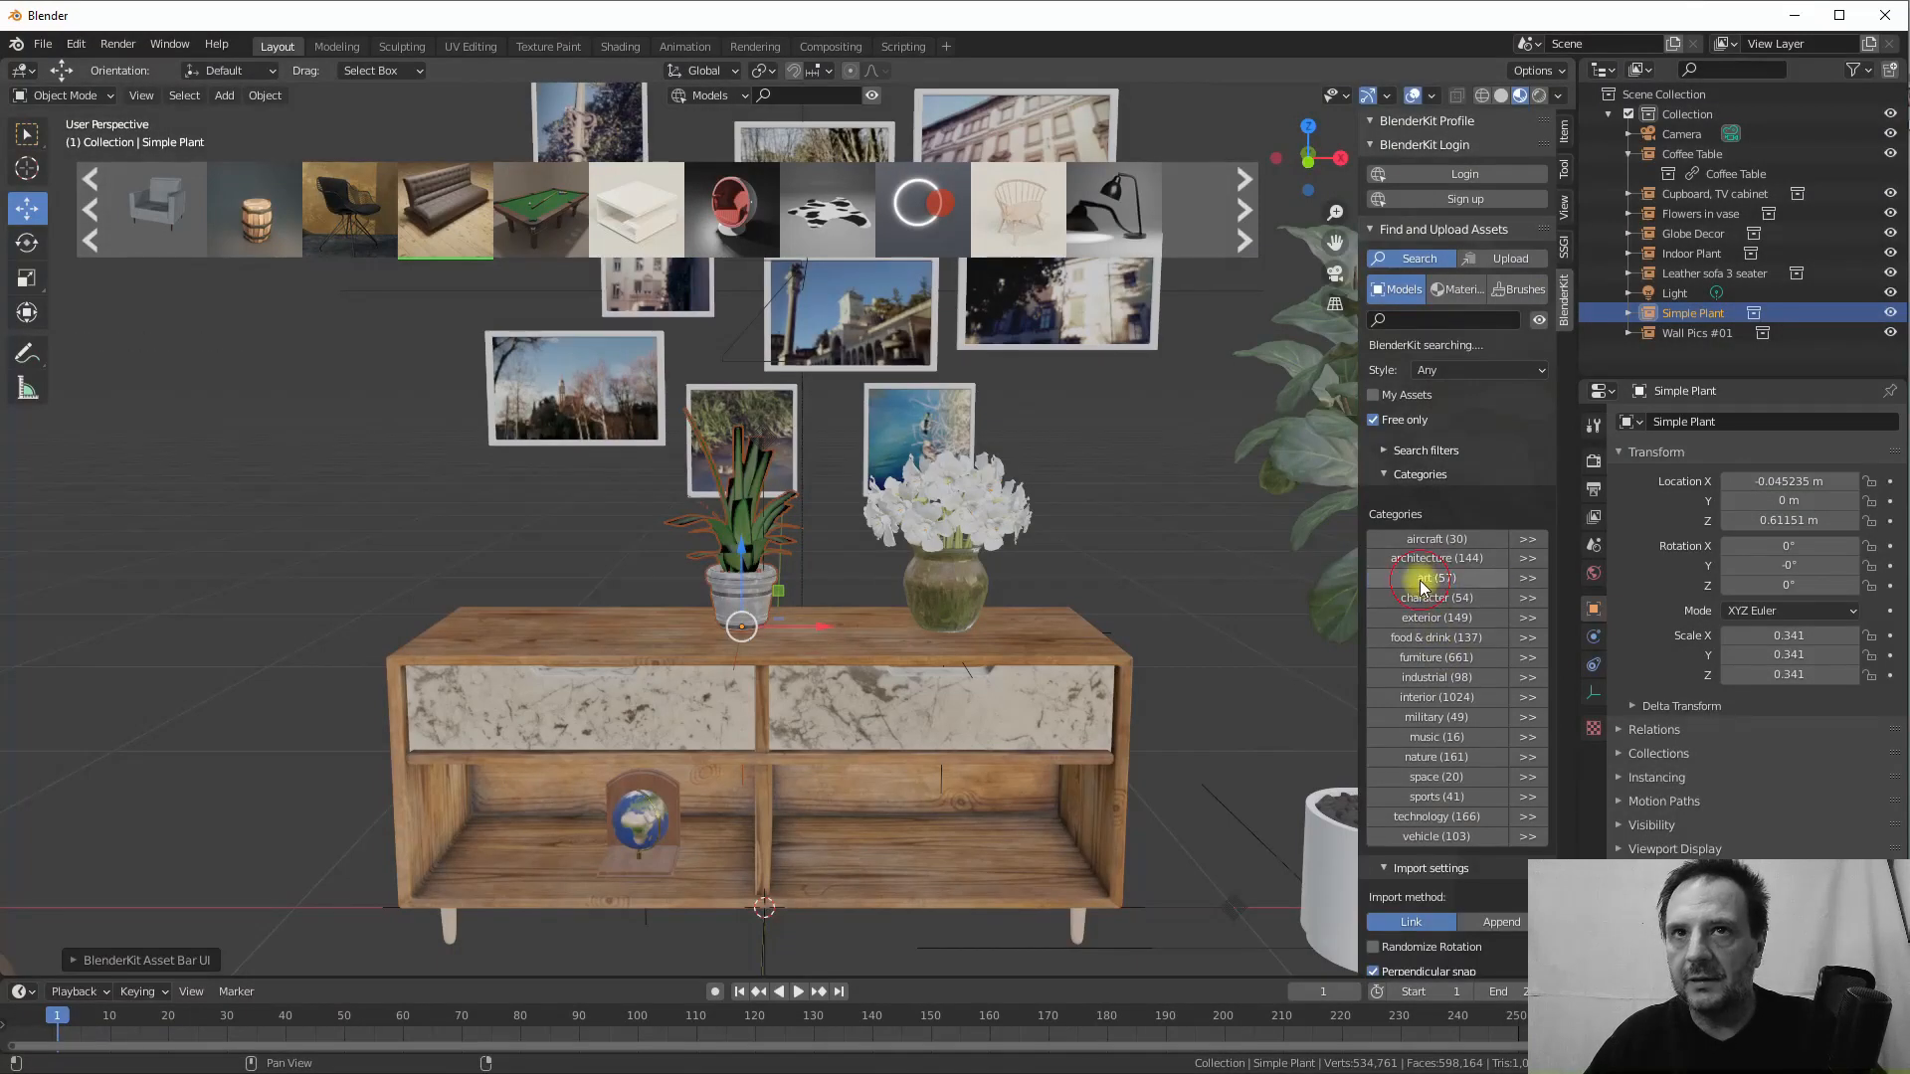
mouse_move(846, 221)
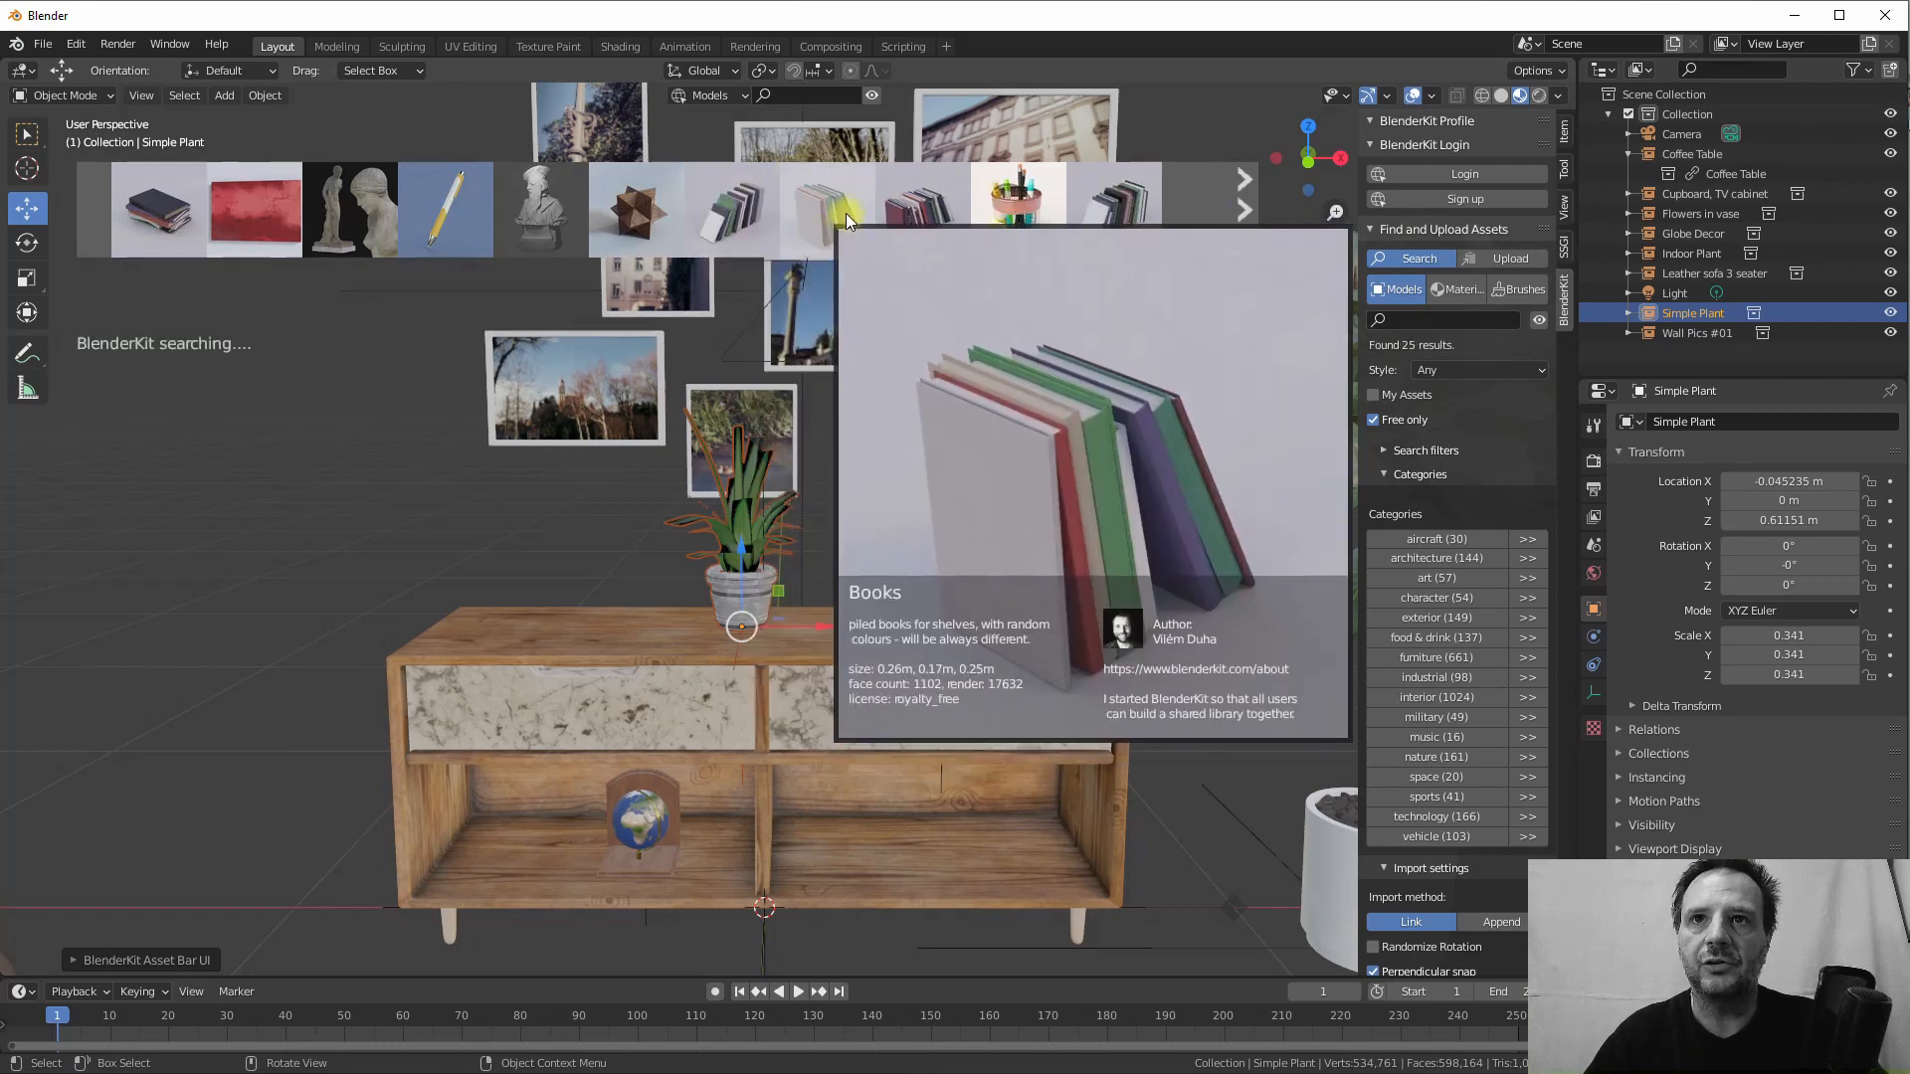
mouse_move(915, 211)
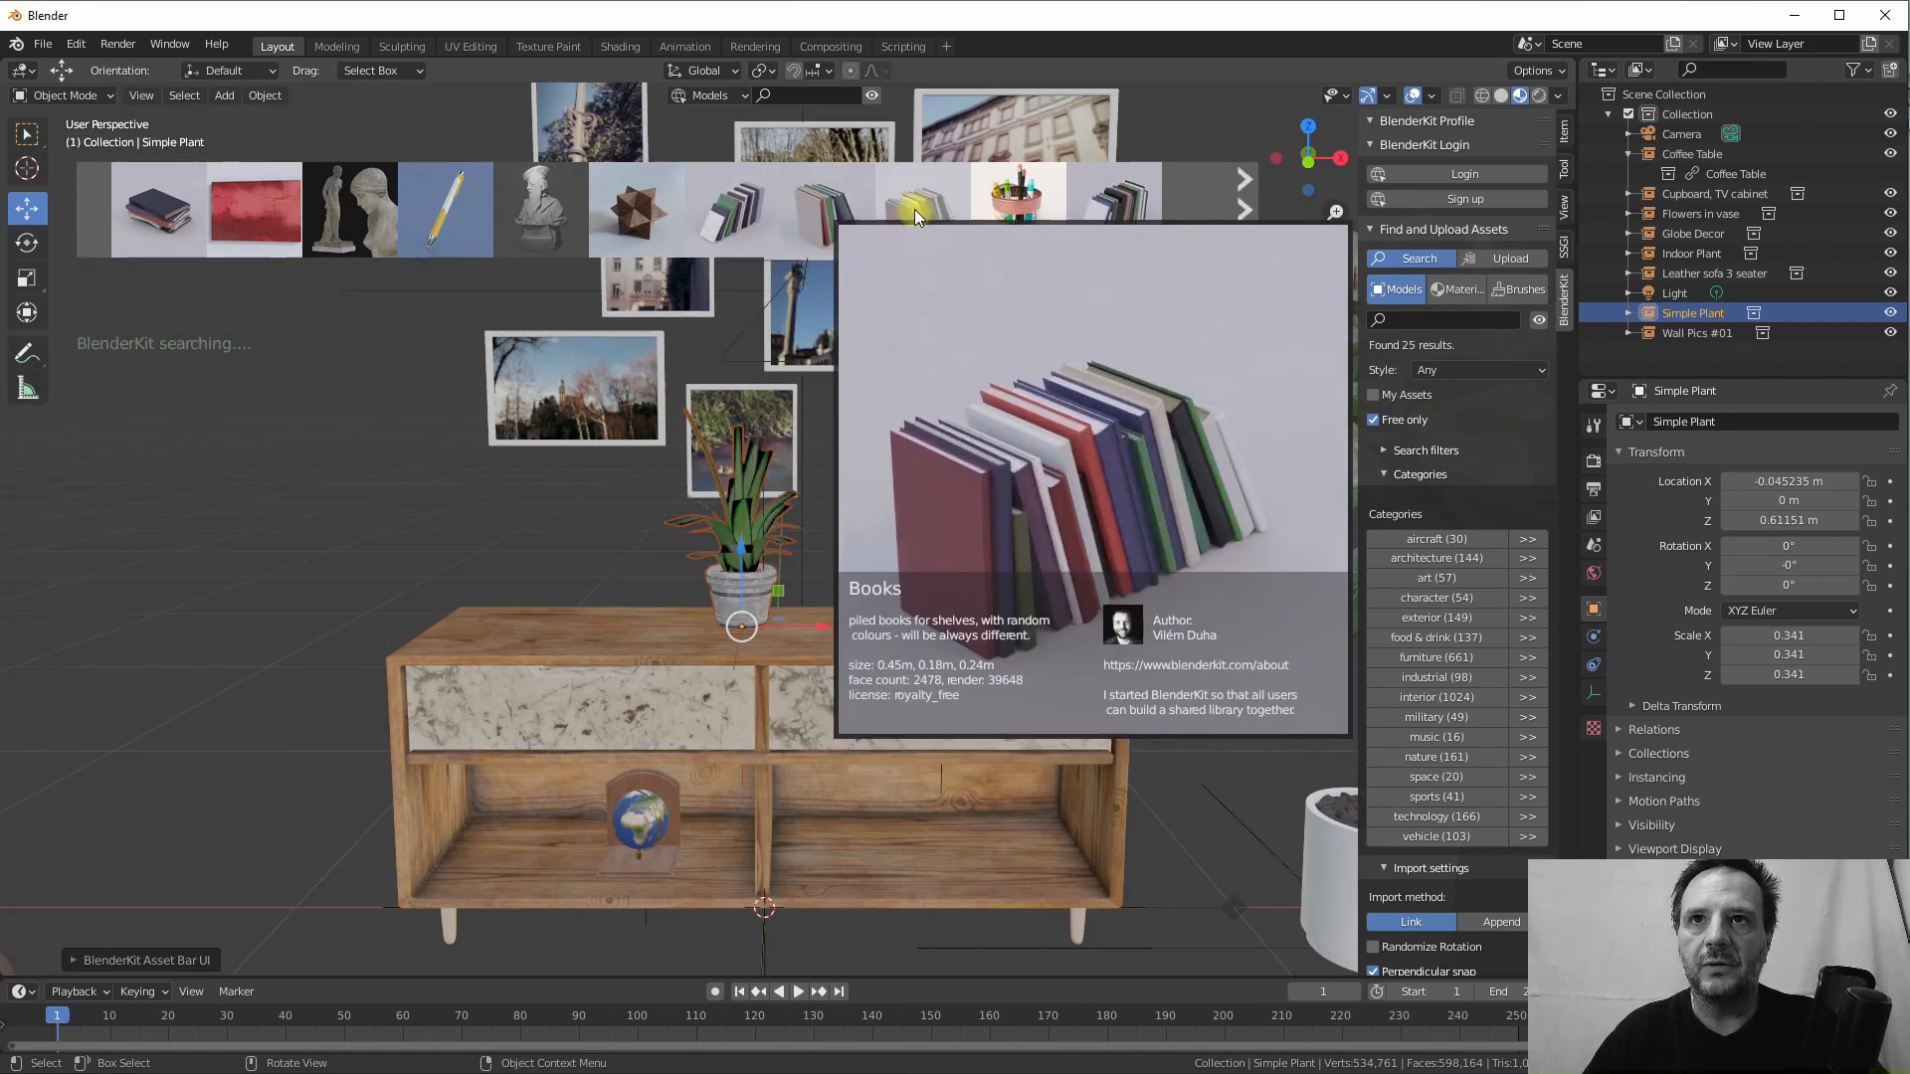
left_click(915, 211)
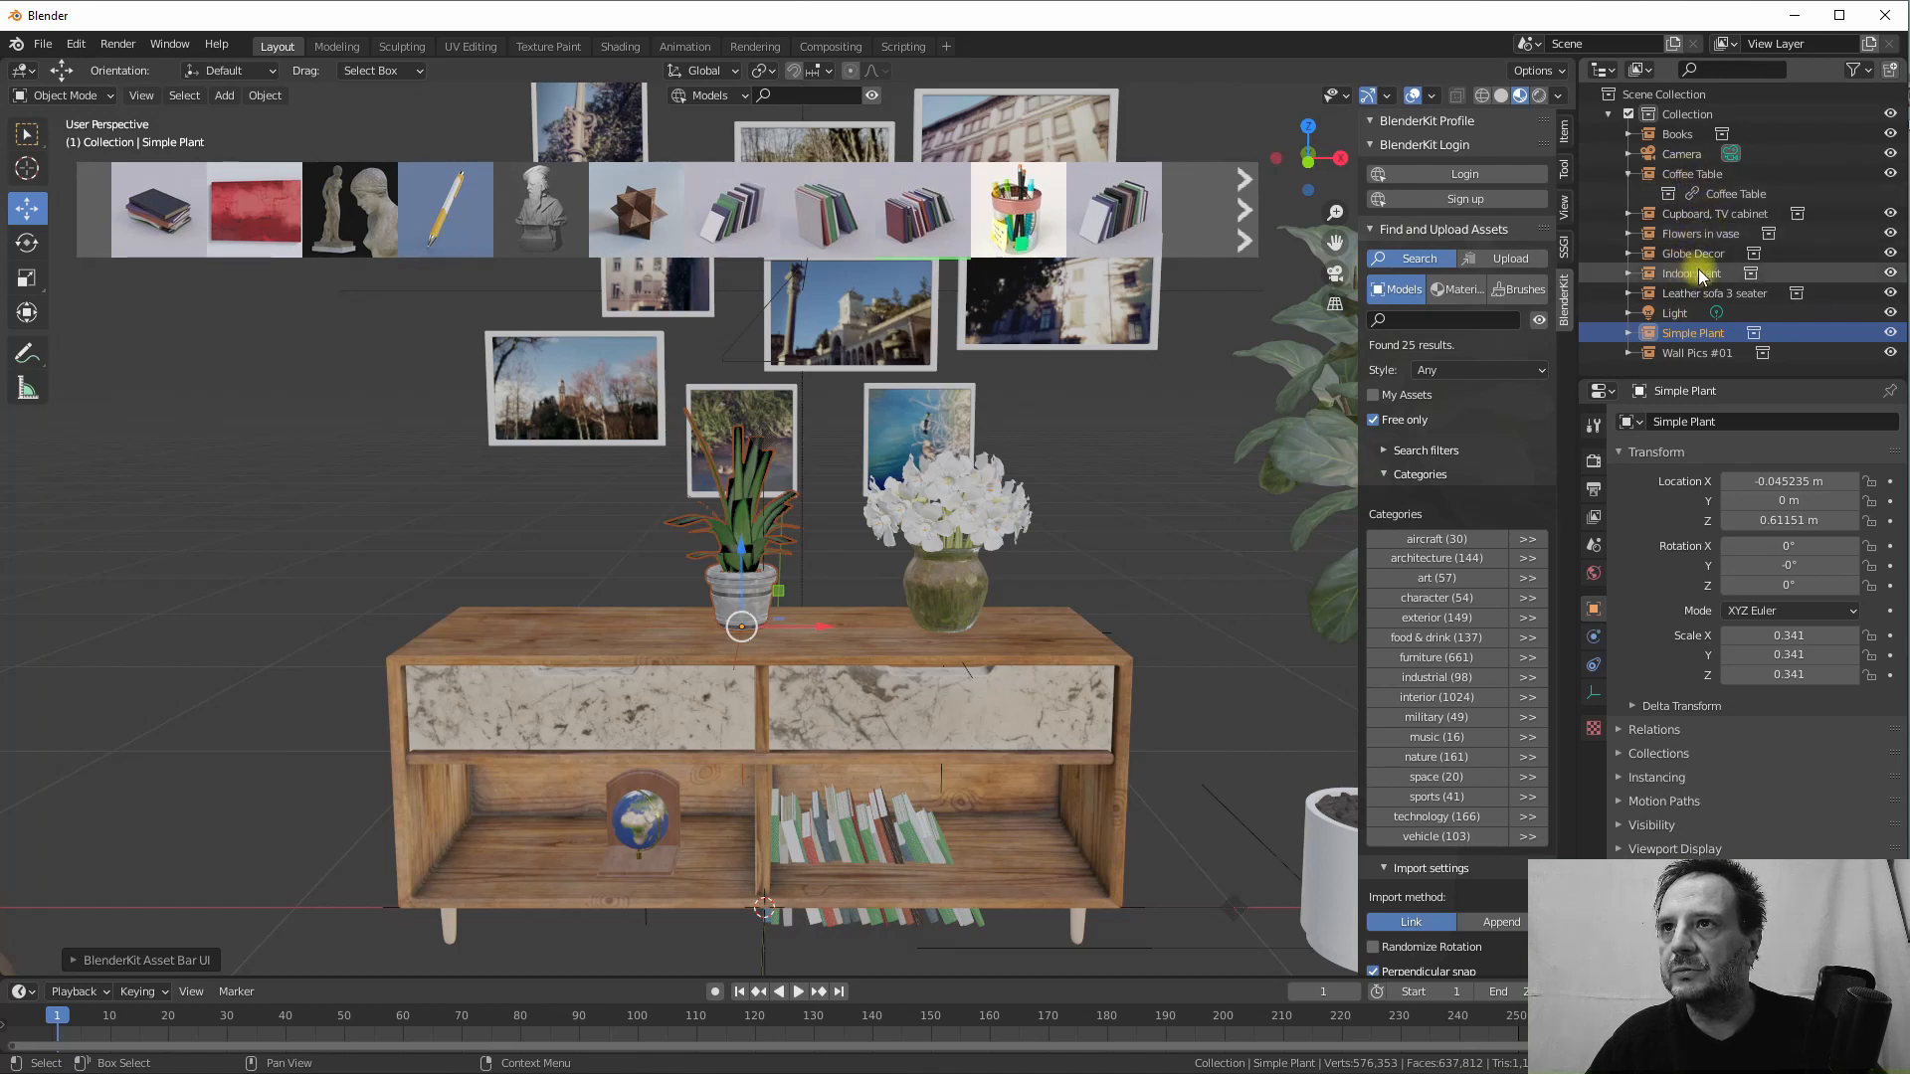
Move the Books model into the TV cabinet's right-hand compartment, to about X 0.027 m and Z 0.124 m
left_click(1676, 115)
left_click(1661, 135)
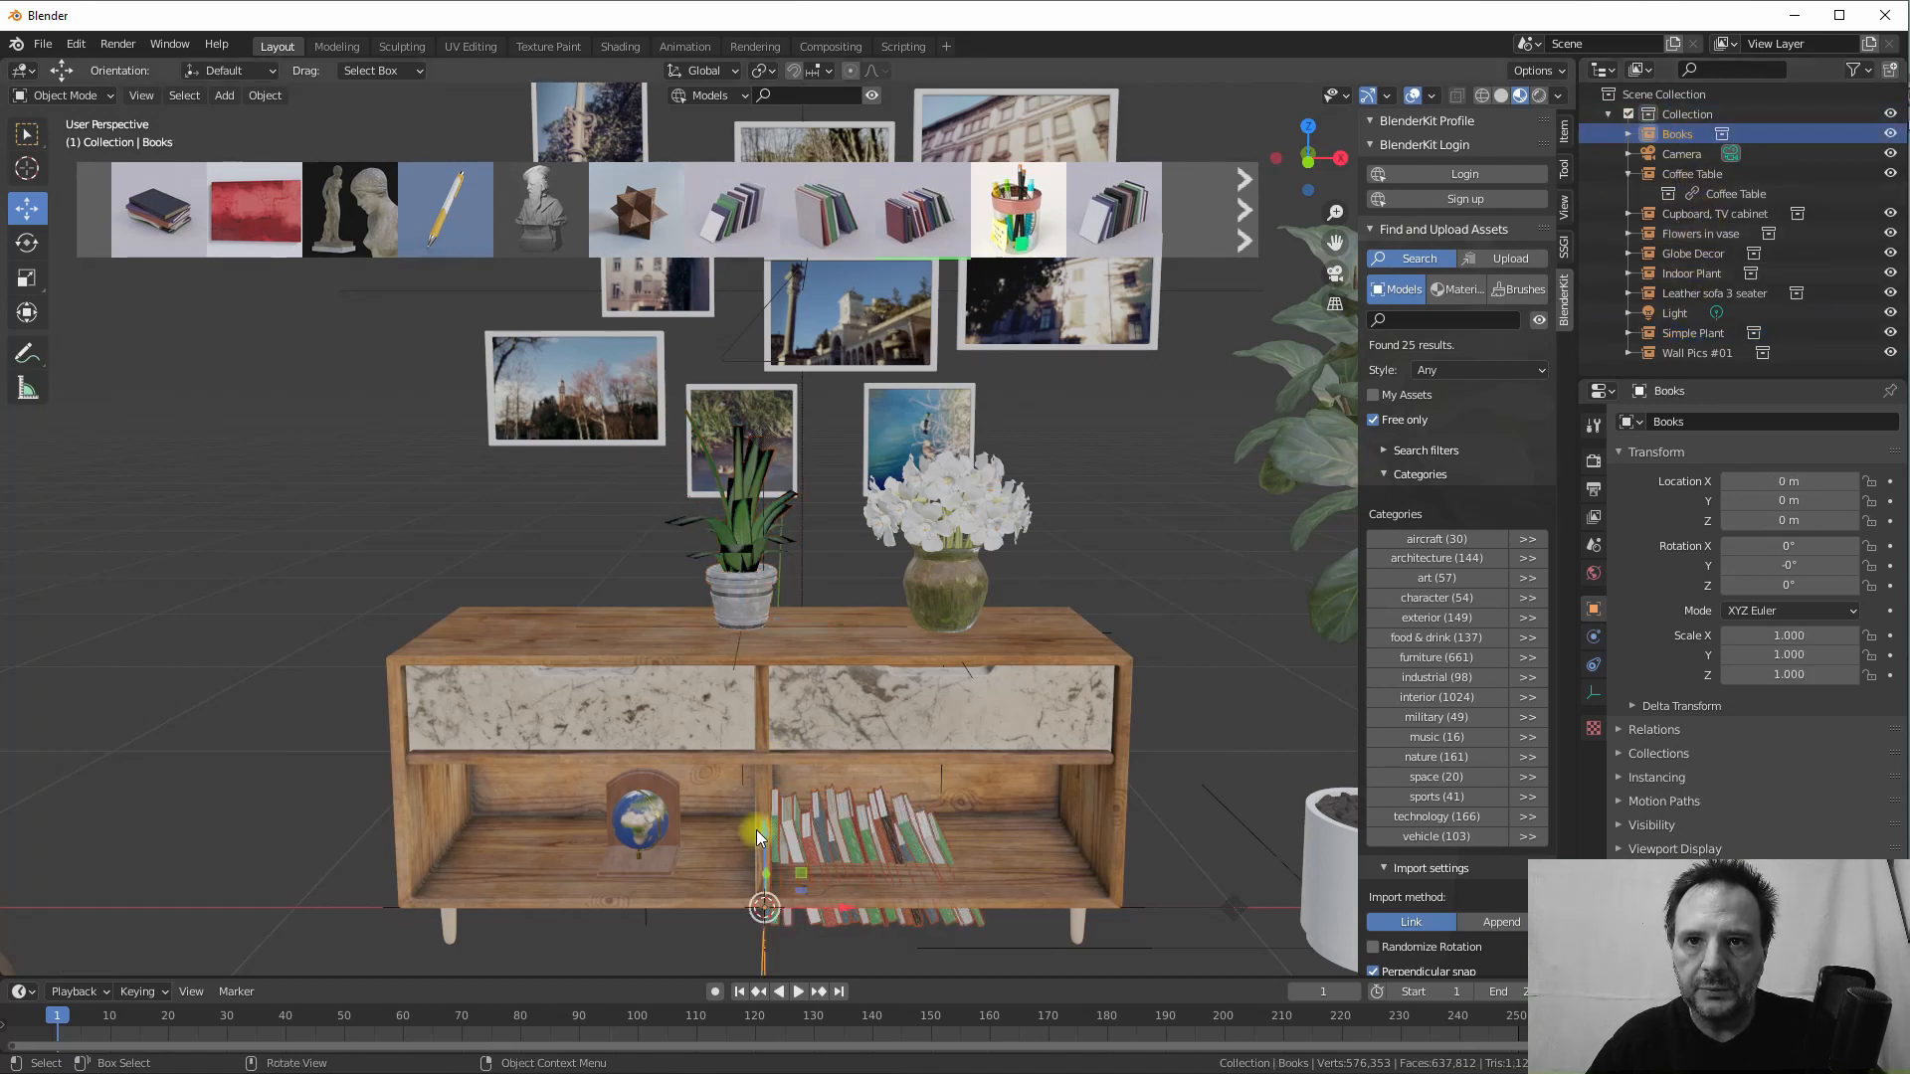
left_click_drag(756, 829, 822, 874)
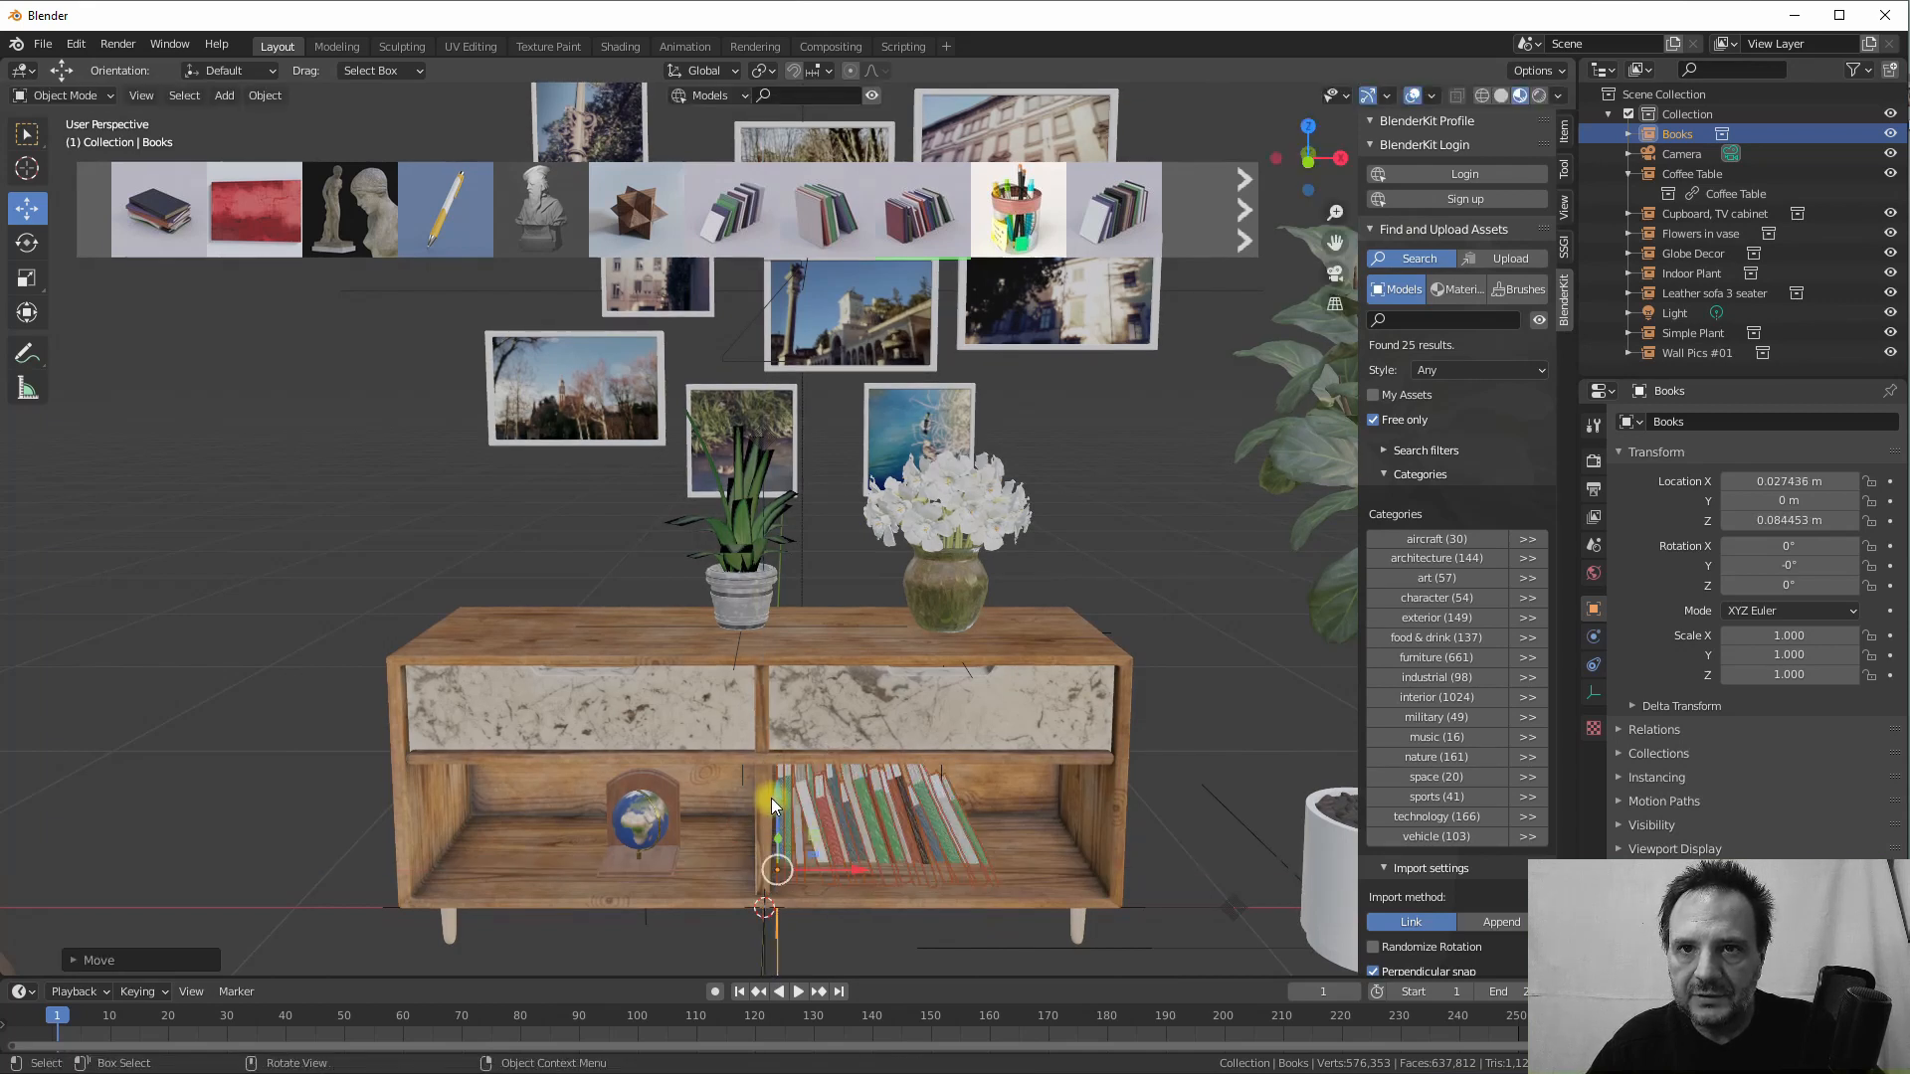
left_click_drag(772, 798, 797, 815)
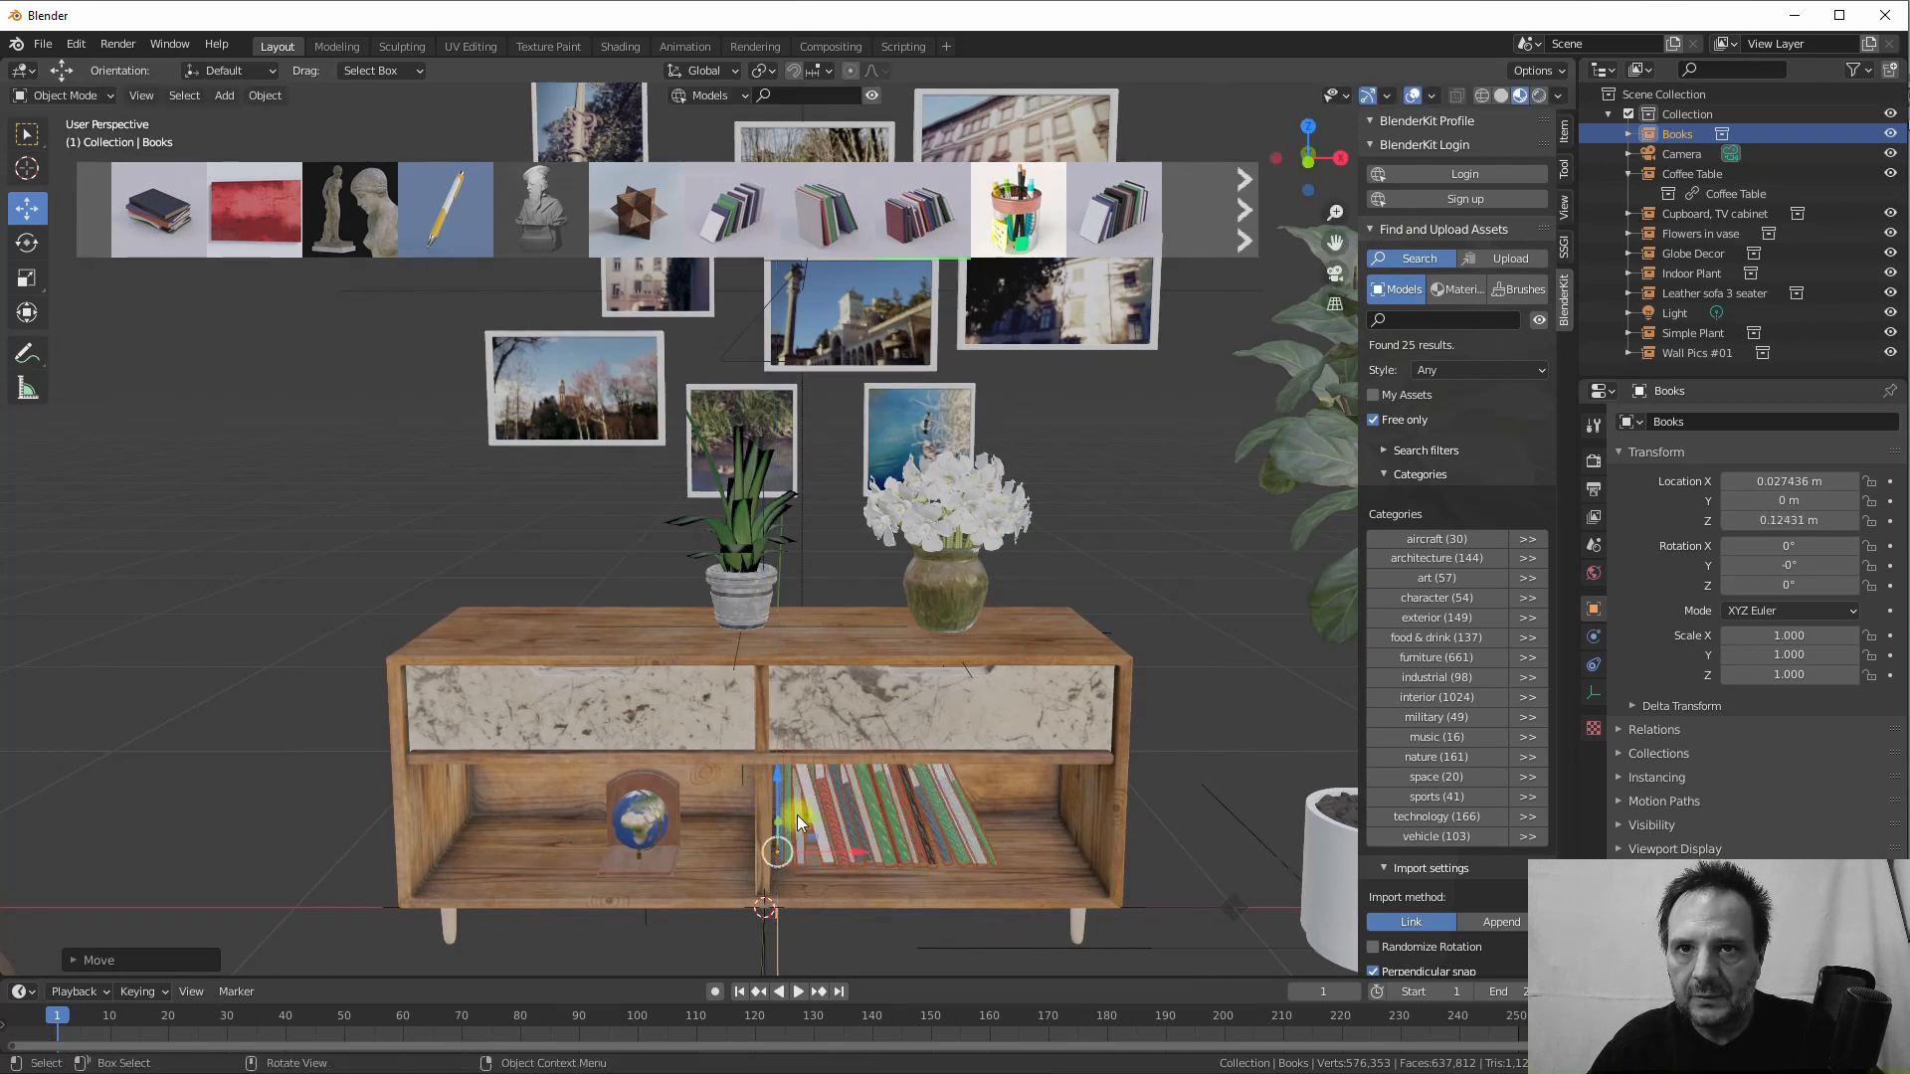
Raise the books to about 0.135 m on Z in front view and hide the coffee table that blocks the shelf
middle_click_drag(796, 815, 839, 821)
key("1")
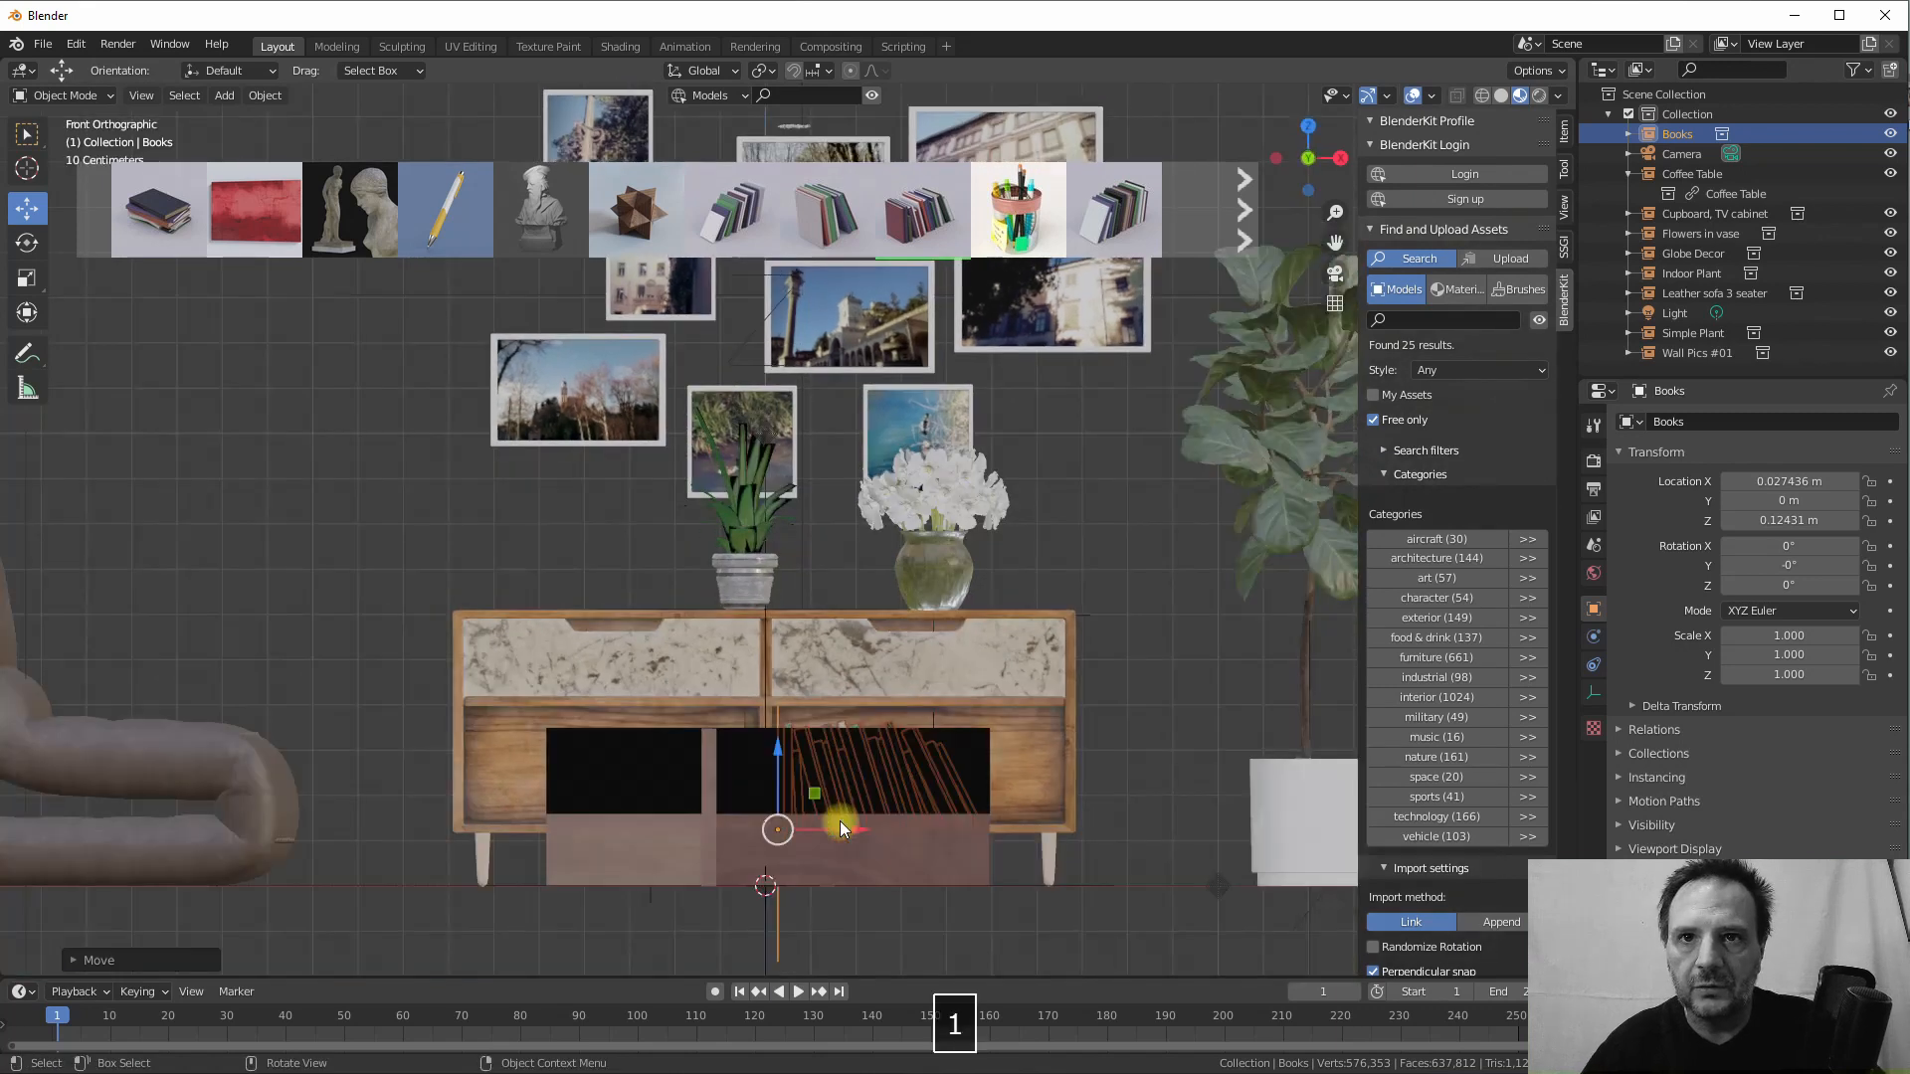
scroll(836, 823, "up", 2)
left_click_drag(774, 870, 811, 879)
scroll(813, 883, "down", 2)
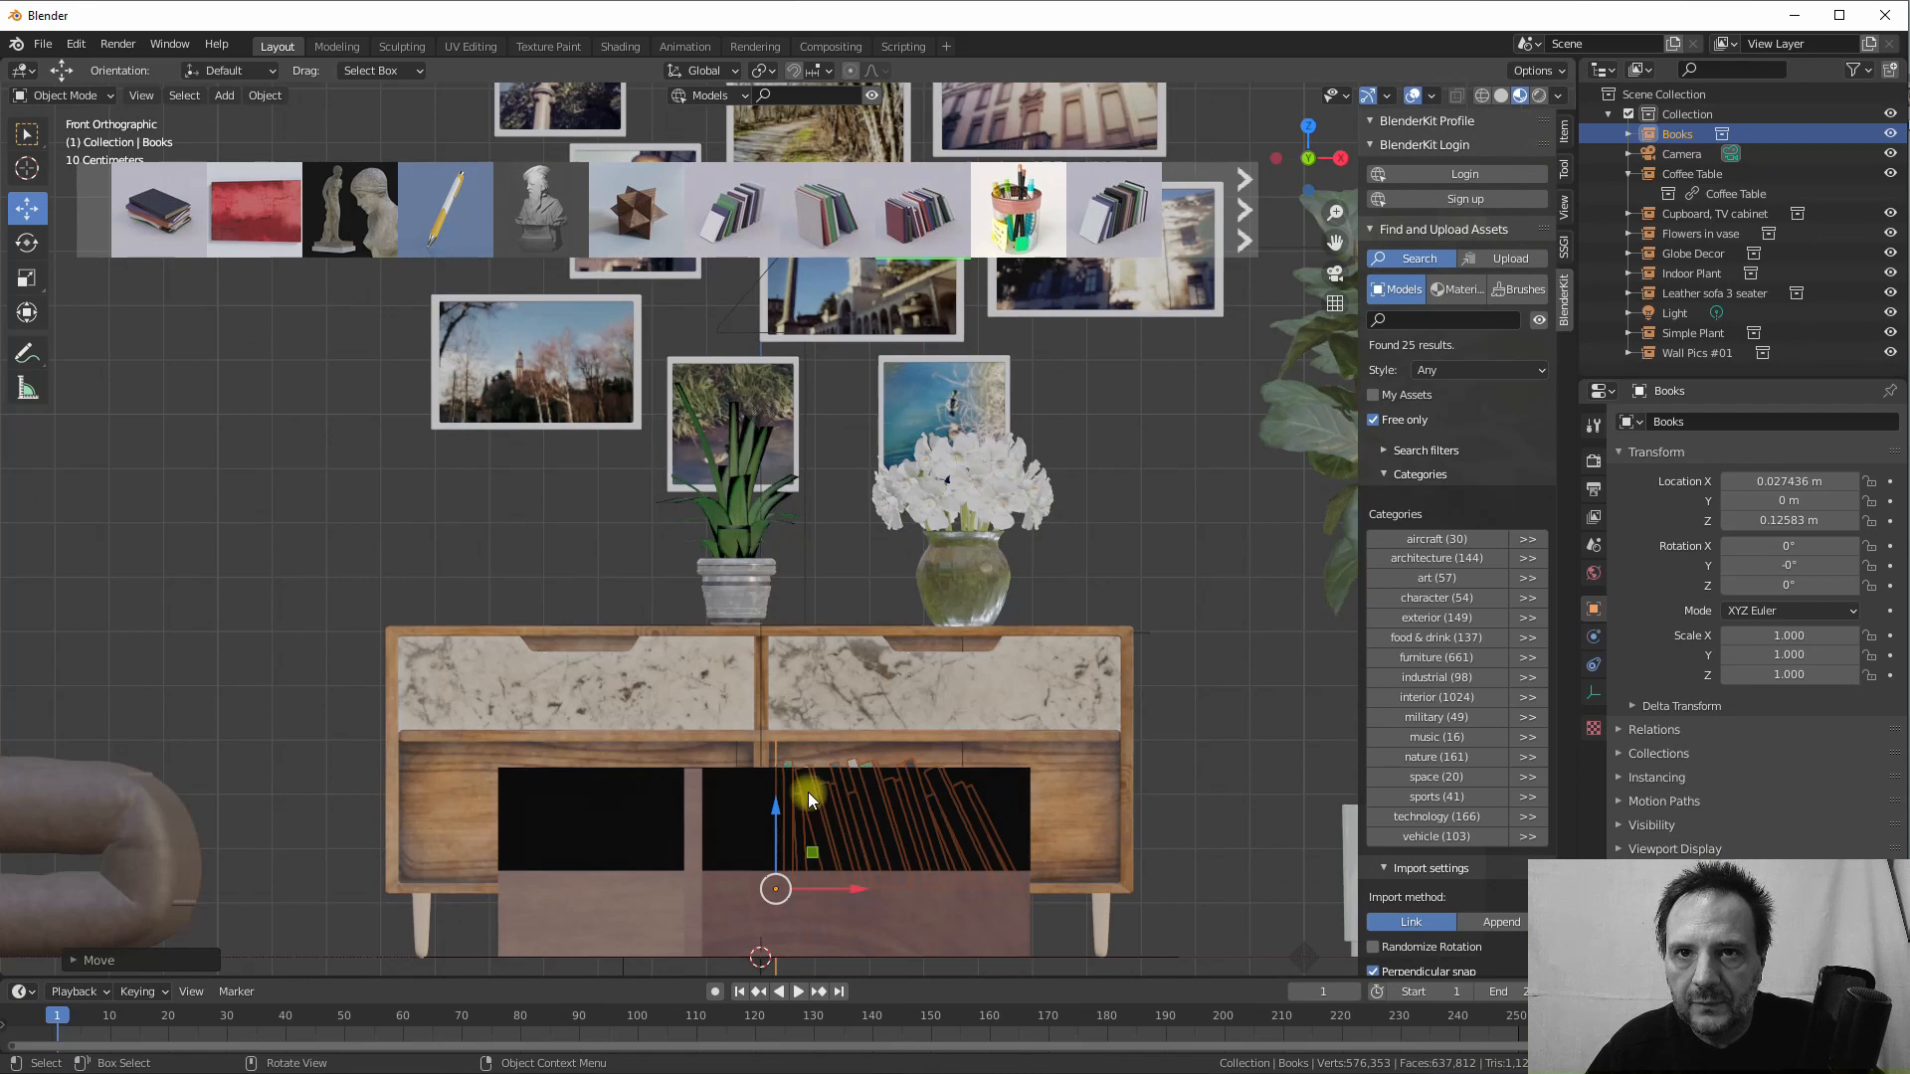
left_click_drag(778, 808, 779, 800)
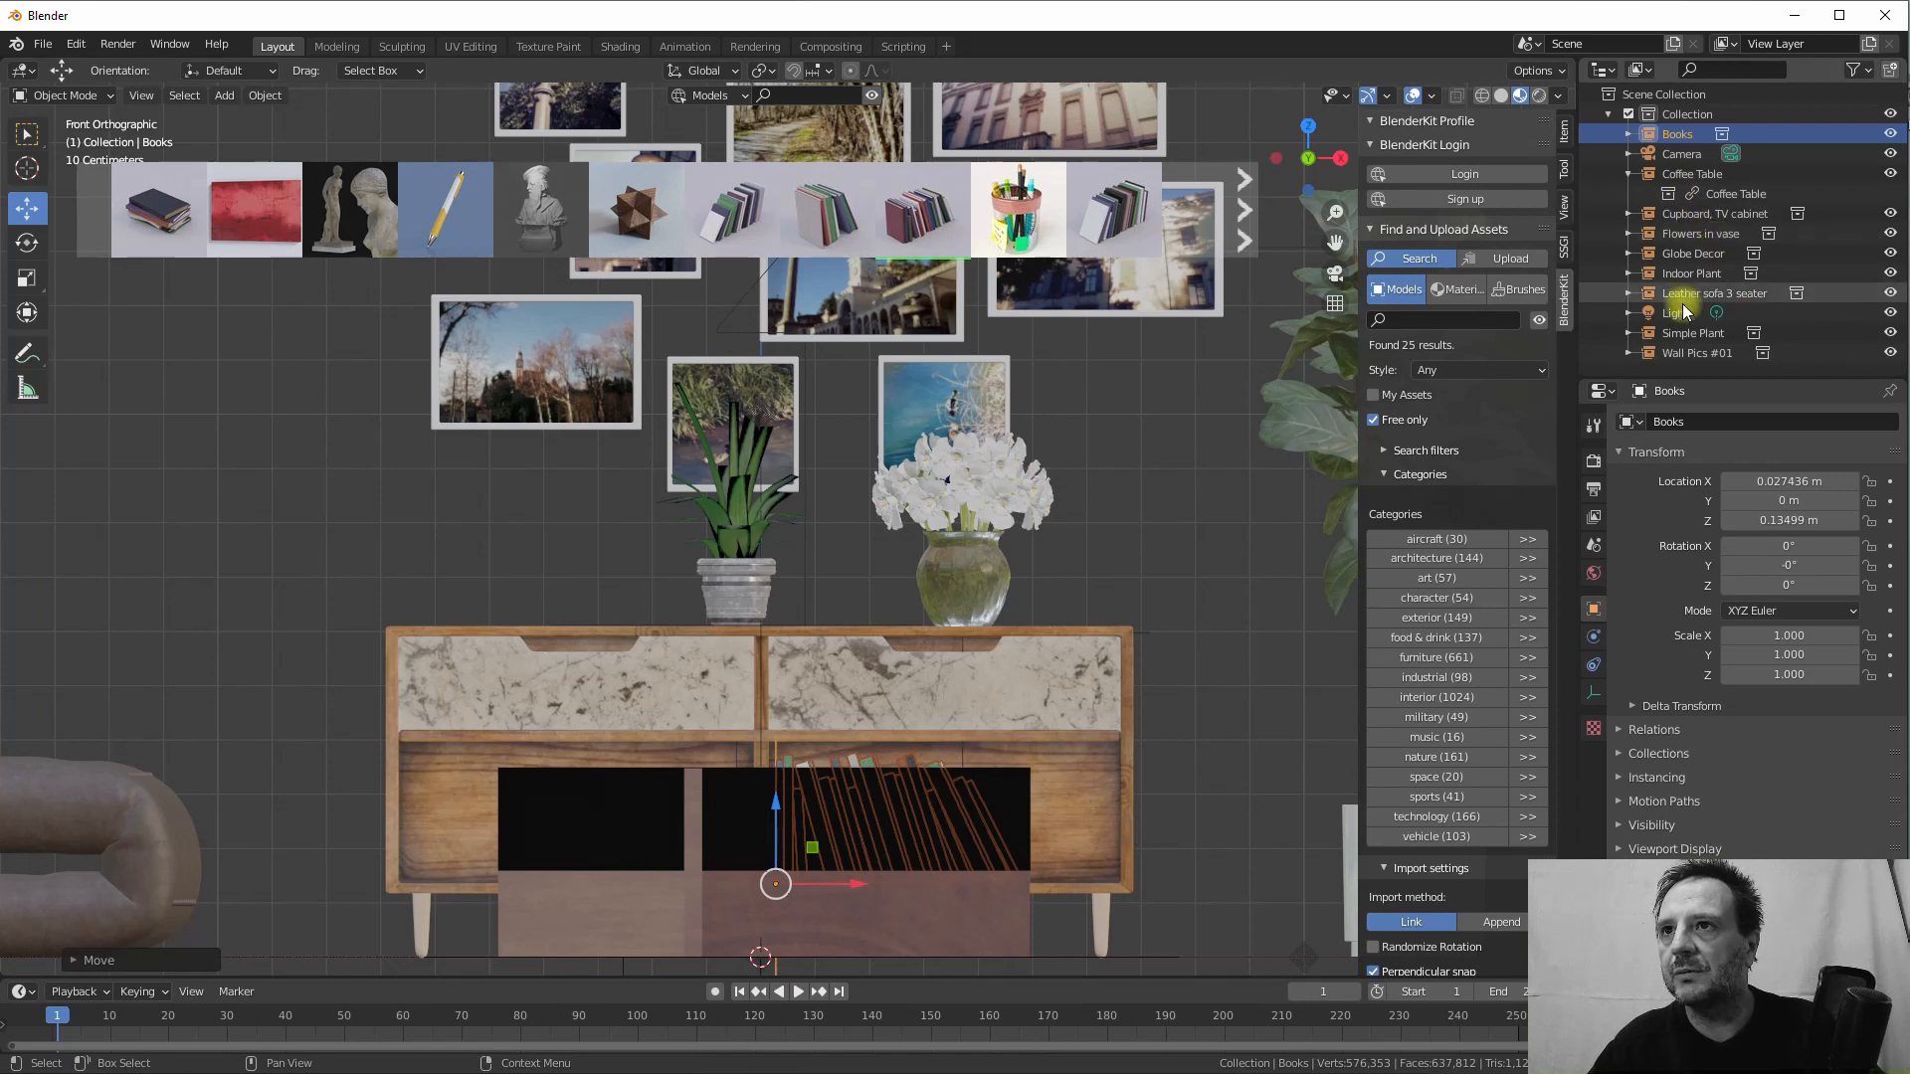
left_click(1889, 173)
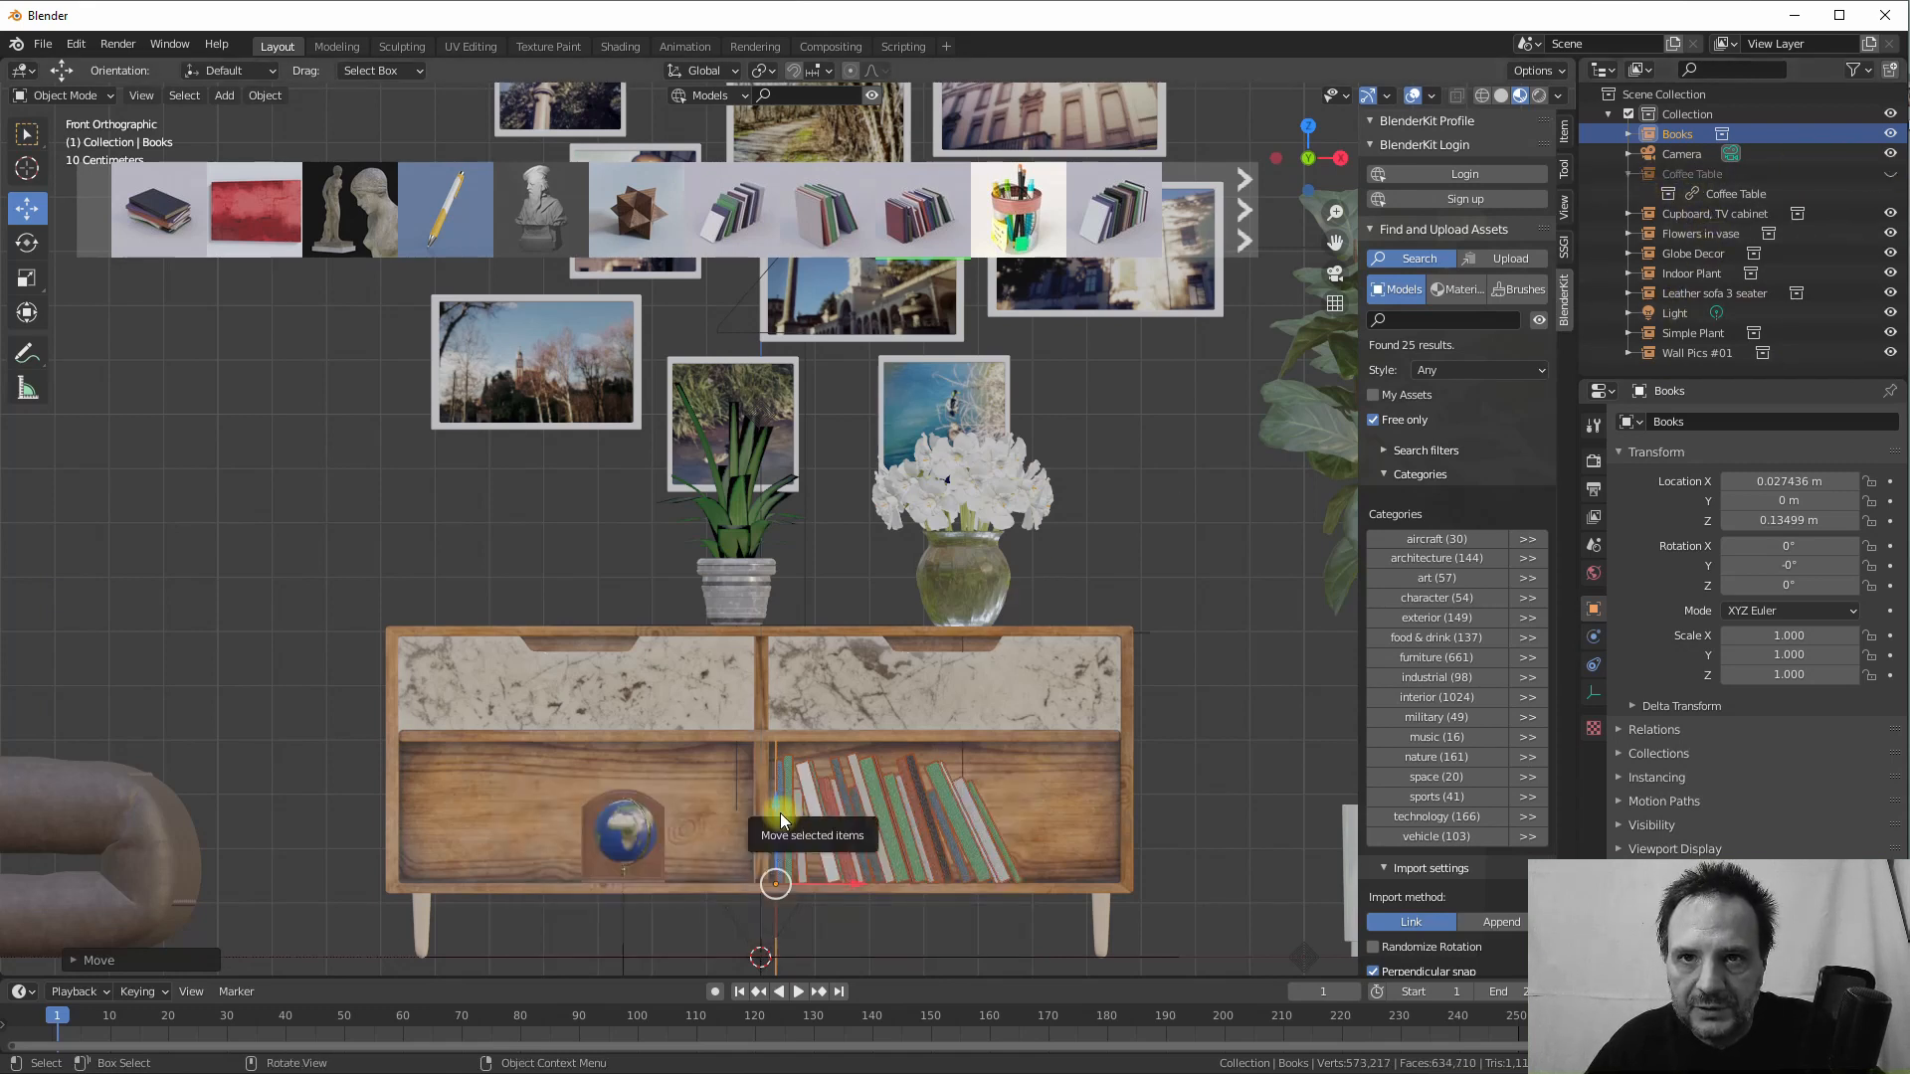
key("g")
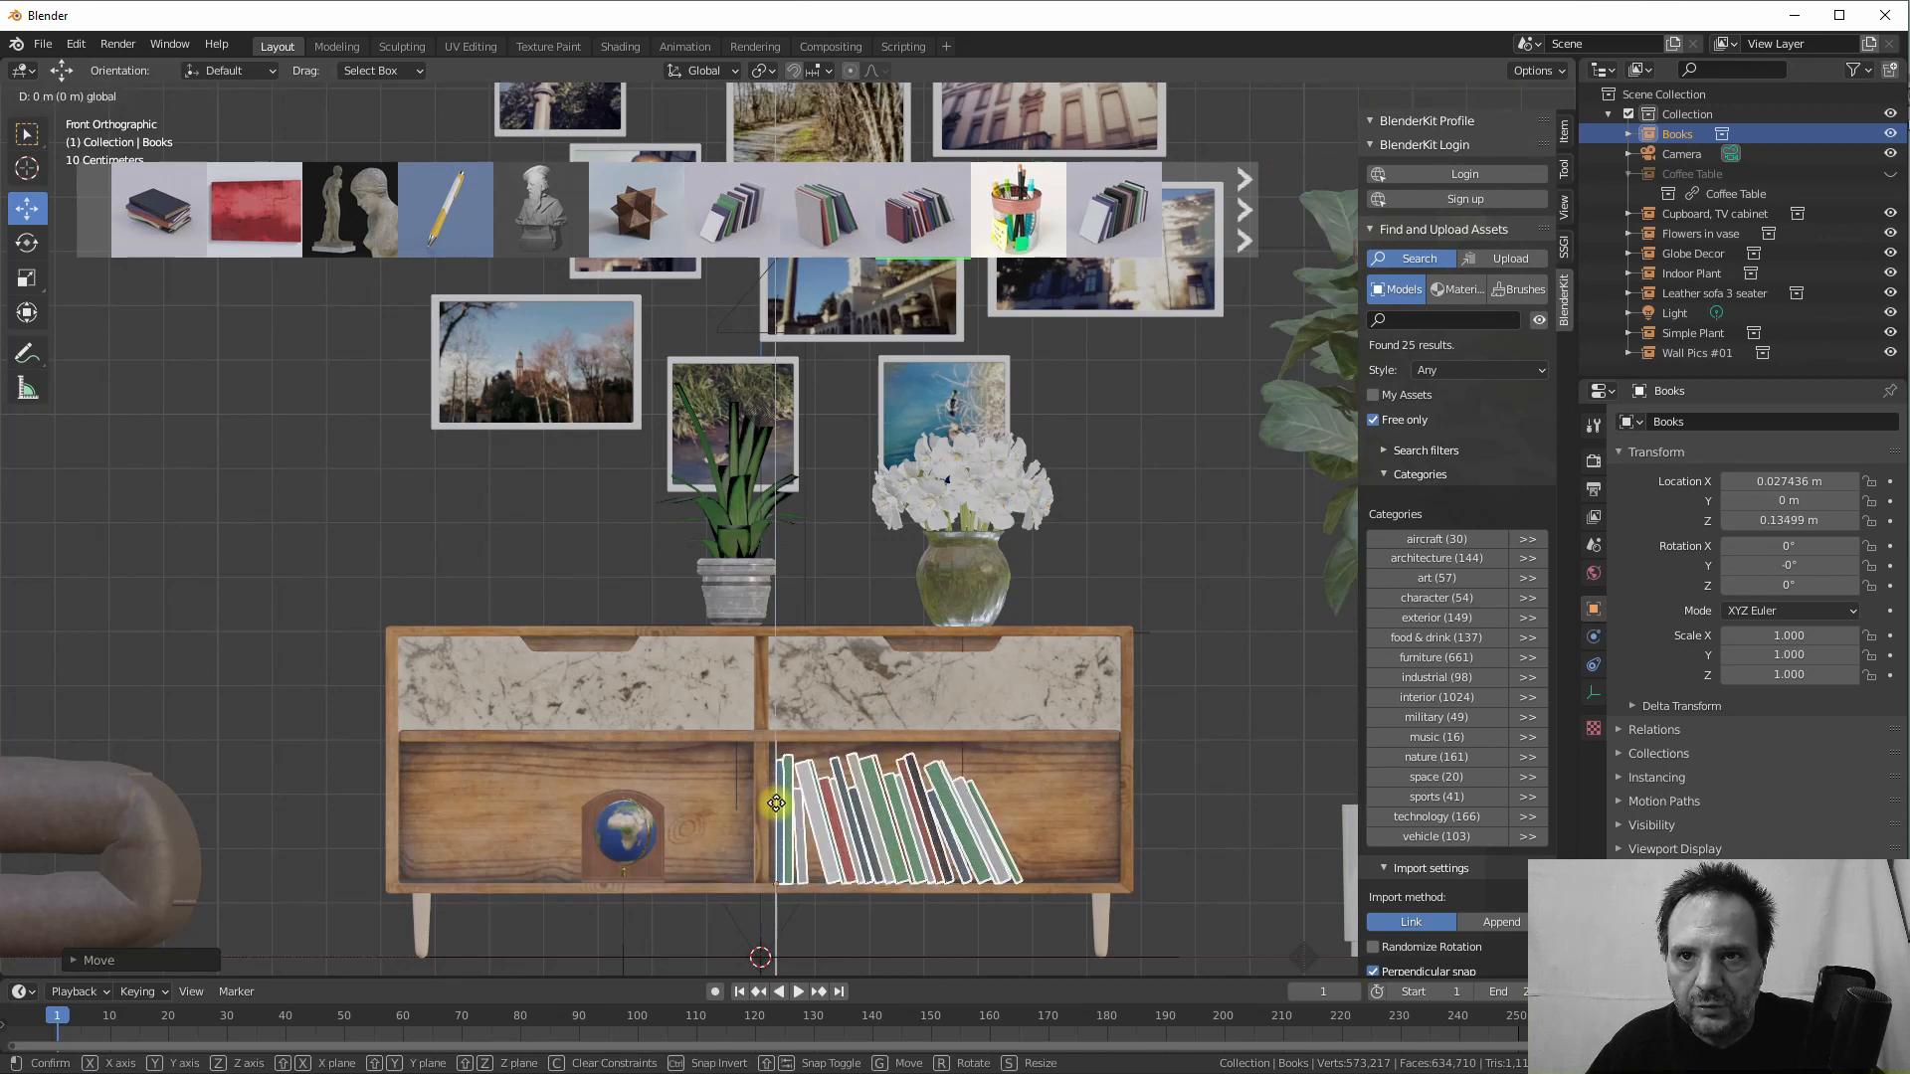
left_click(776, 803)
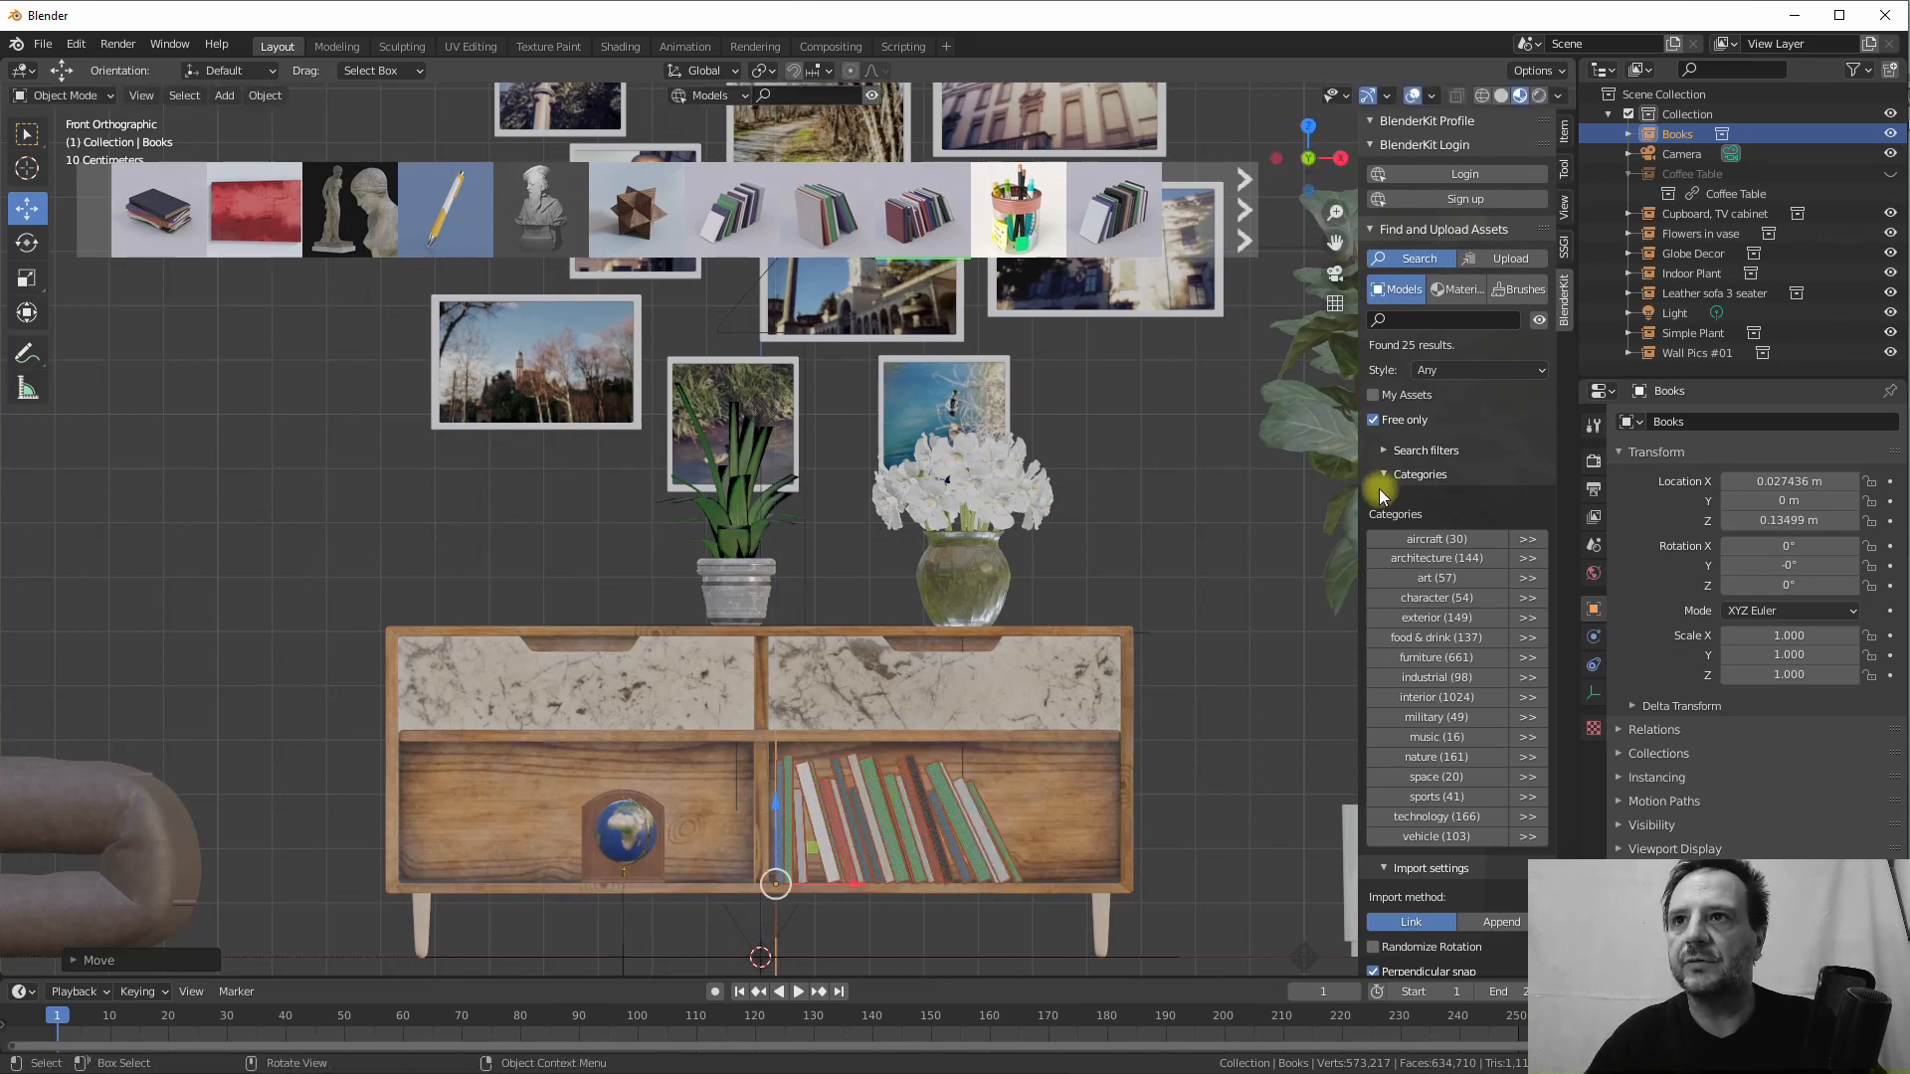
Move the Kinfolk Magazine from the origin toward the coffee table, to about Y -0.979 m and Z 0.266 m
mouse_move(810, 211)
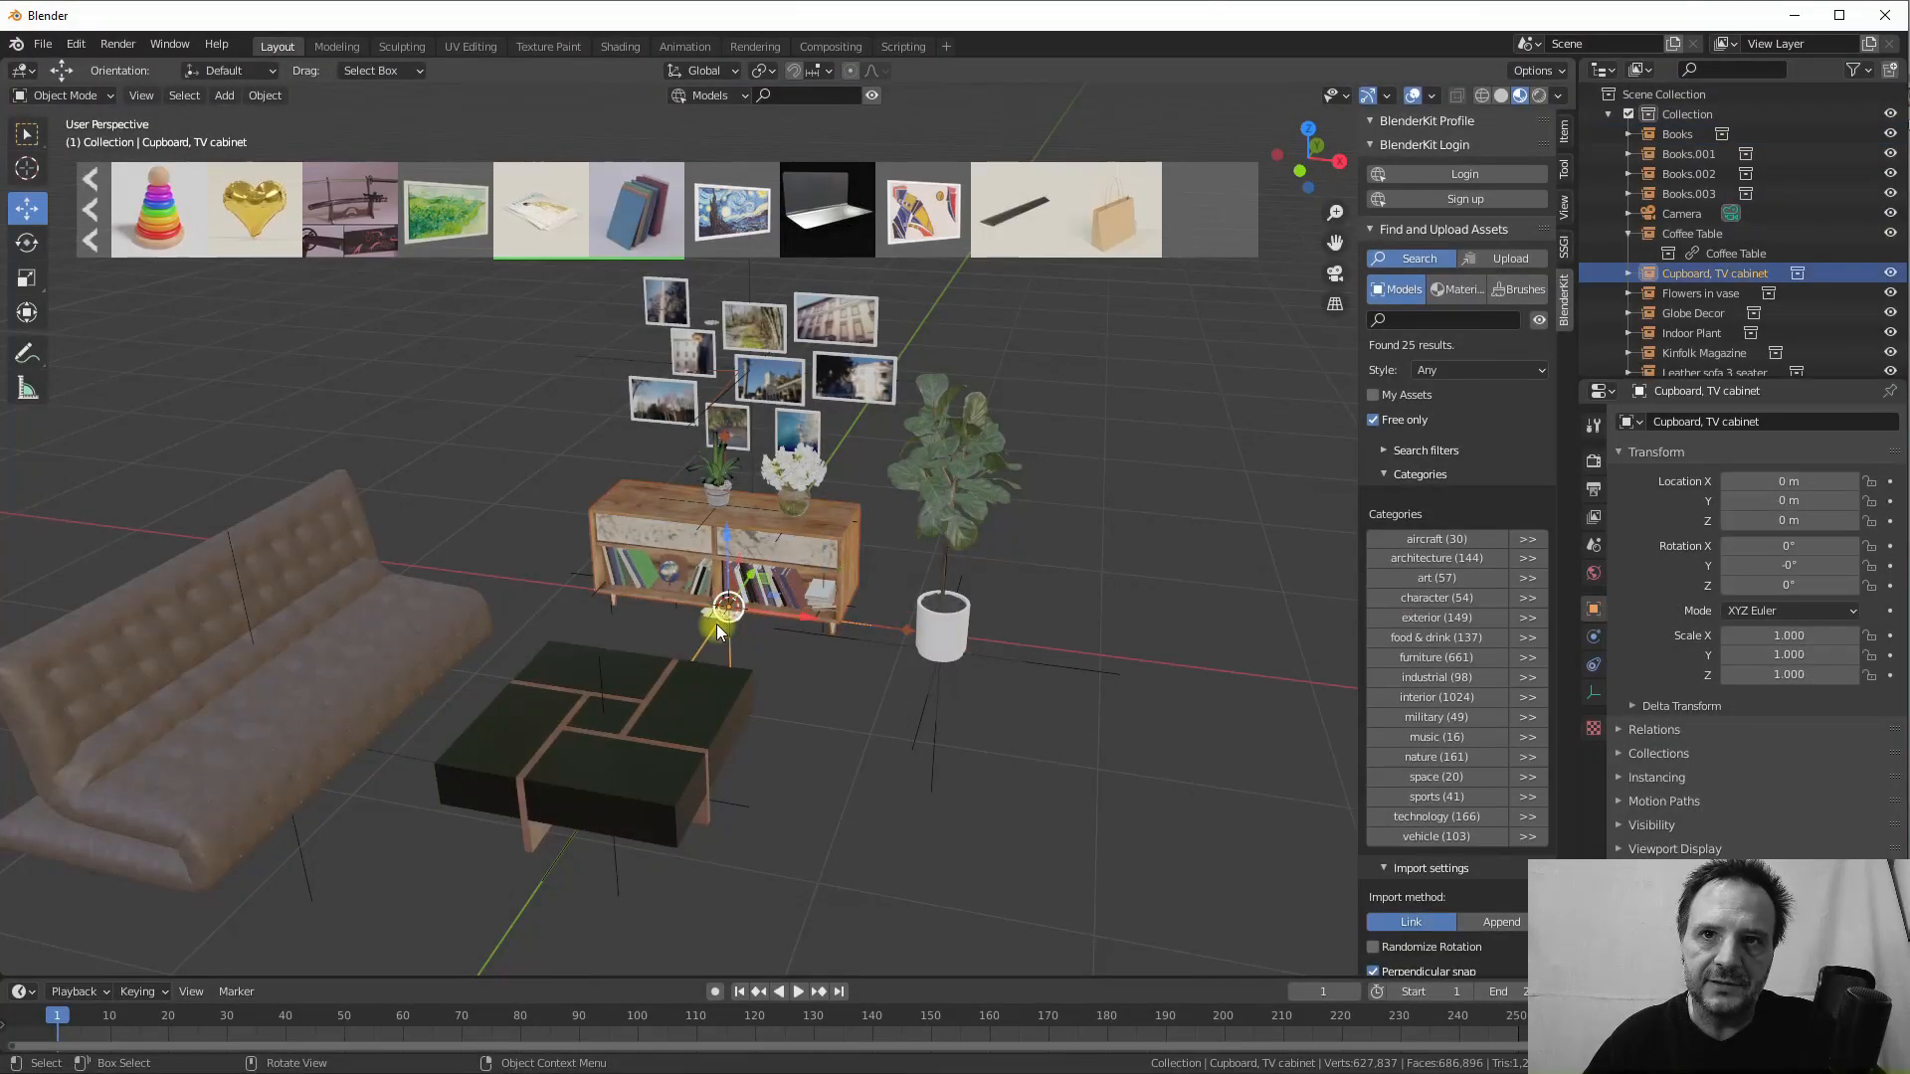
mouse_move(712, 631)
left_mouse_down()
mouse_move(693, 664)
mouse_move(703, 649)
left_mouse_up()
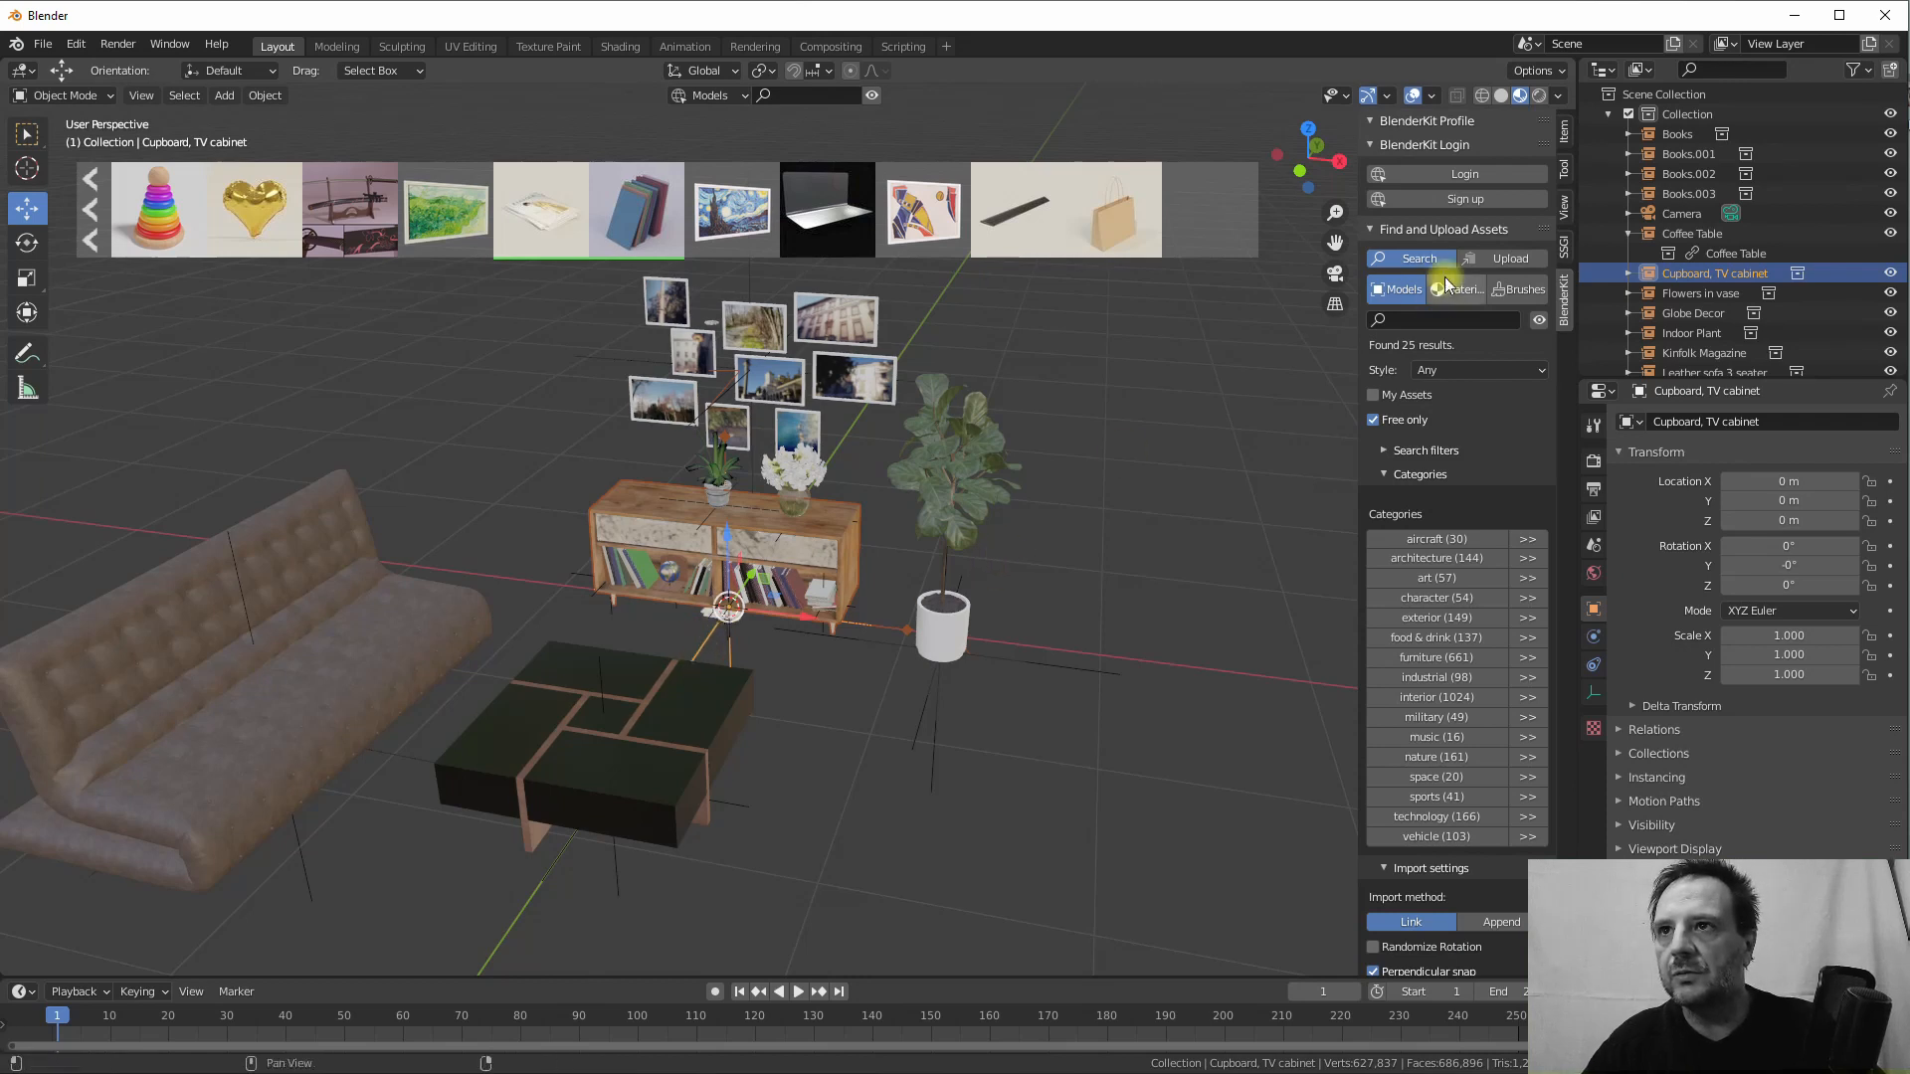
scroll(1706, 313, "down", 3)
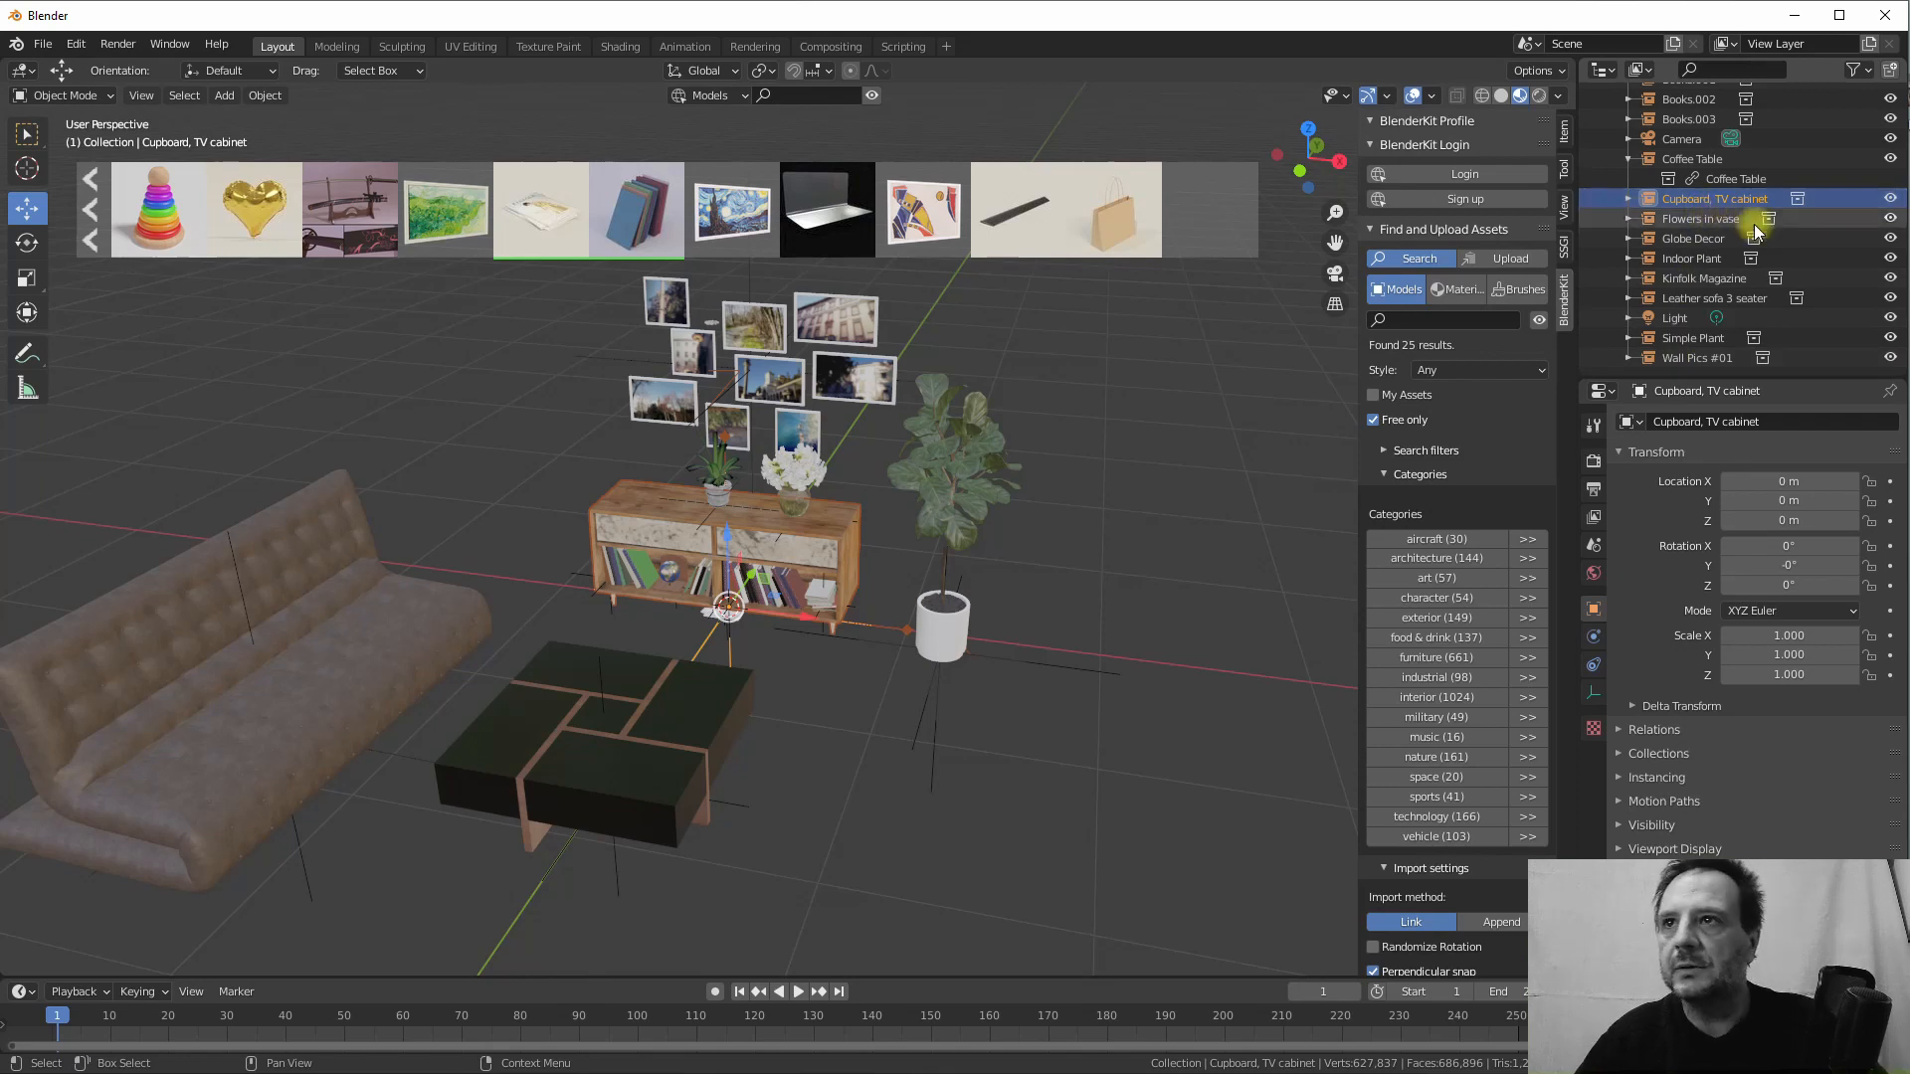
scroll(1723, 235, "up", 2)
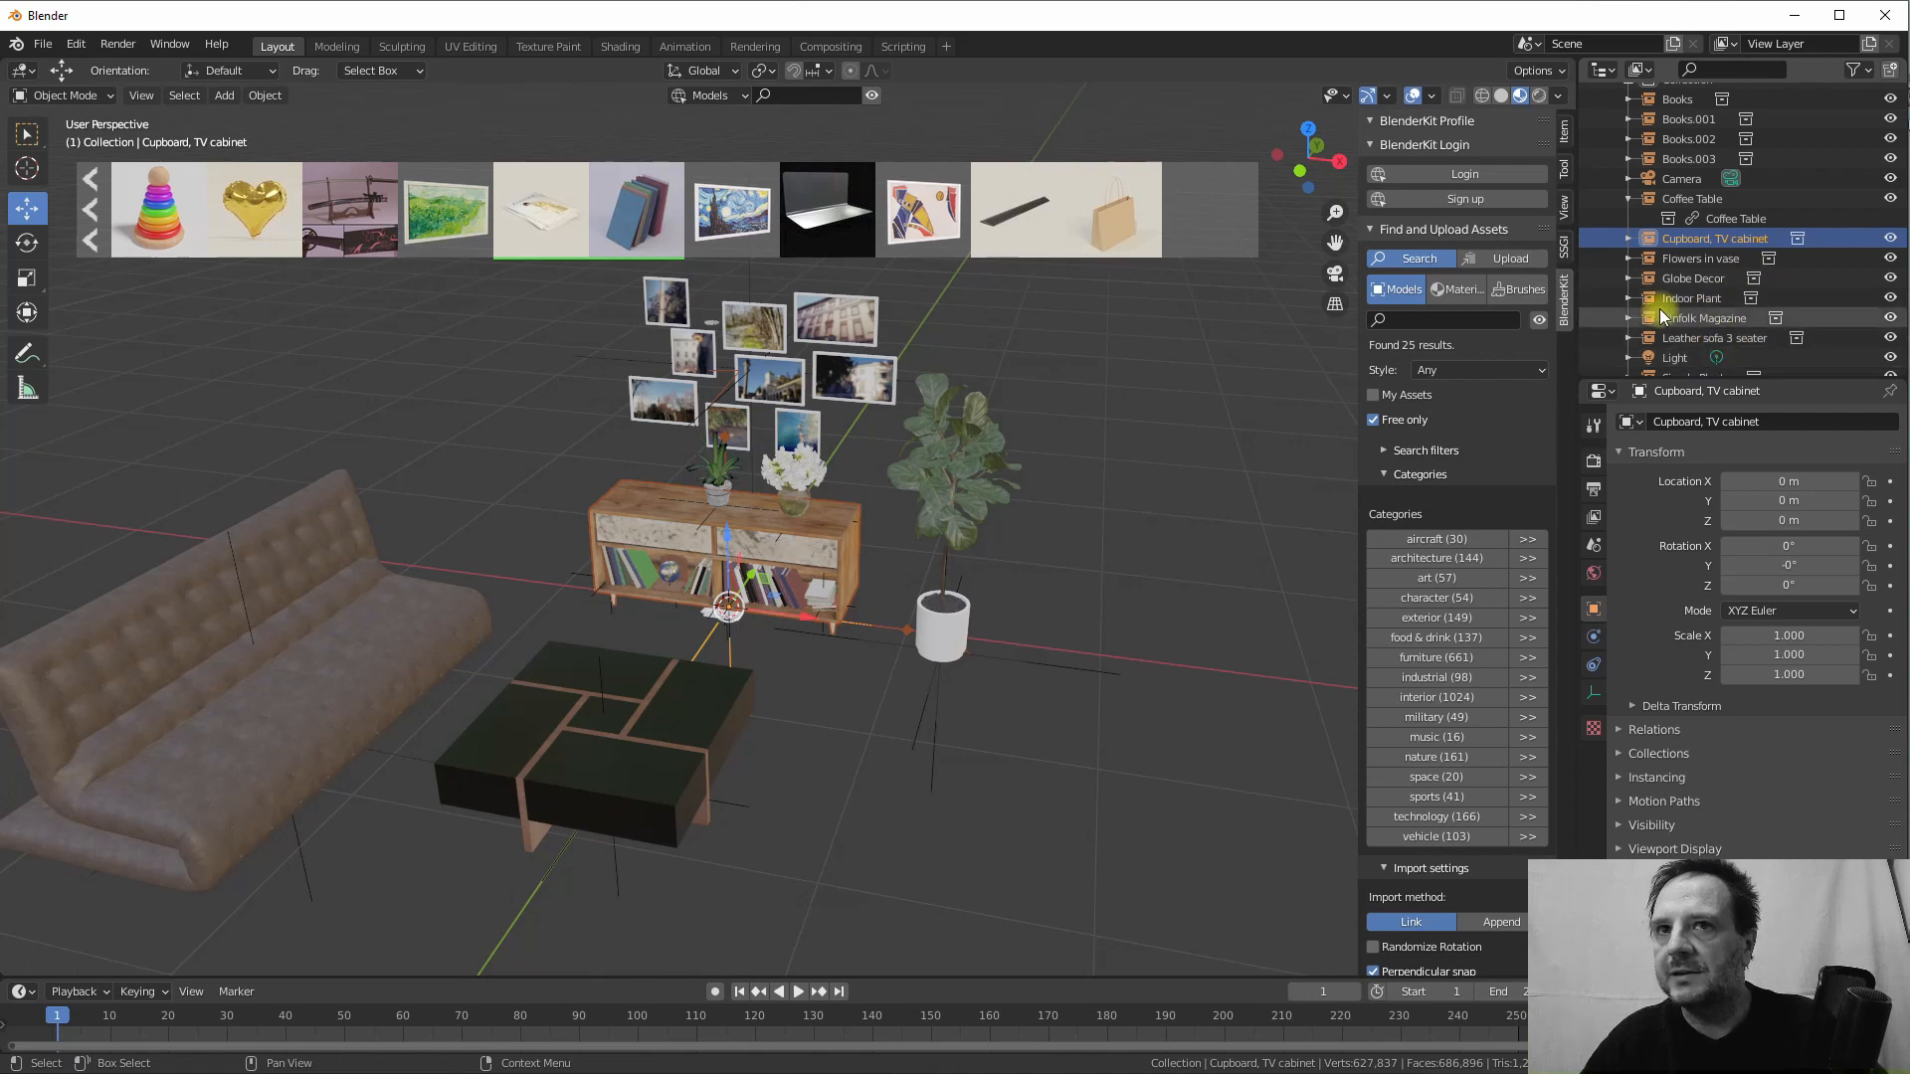
left_click(704, 623)
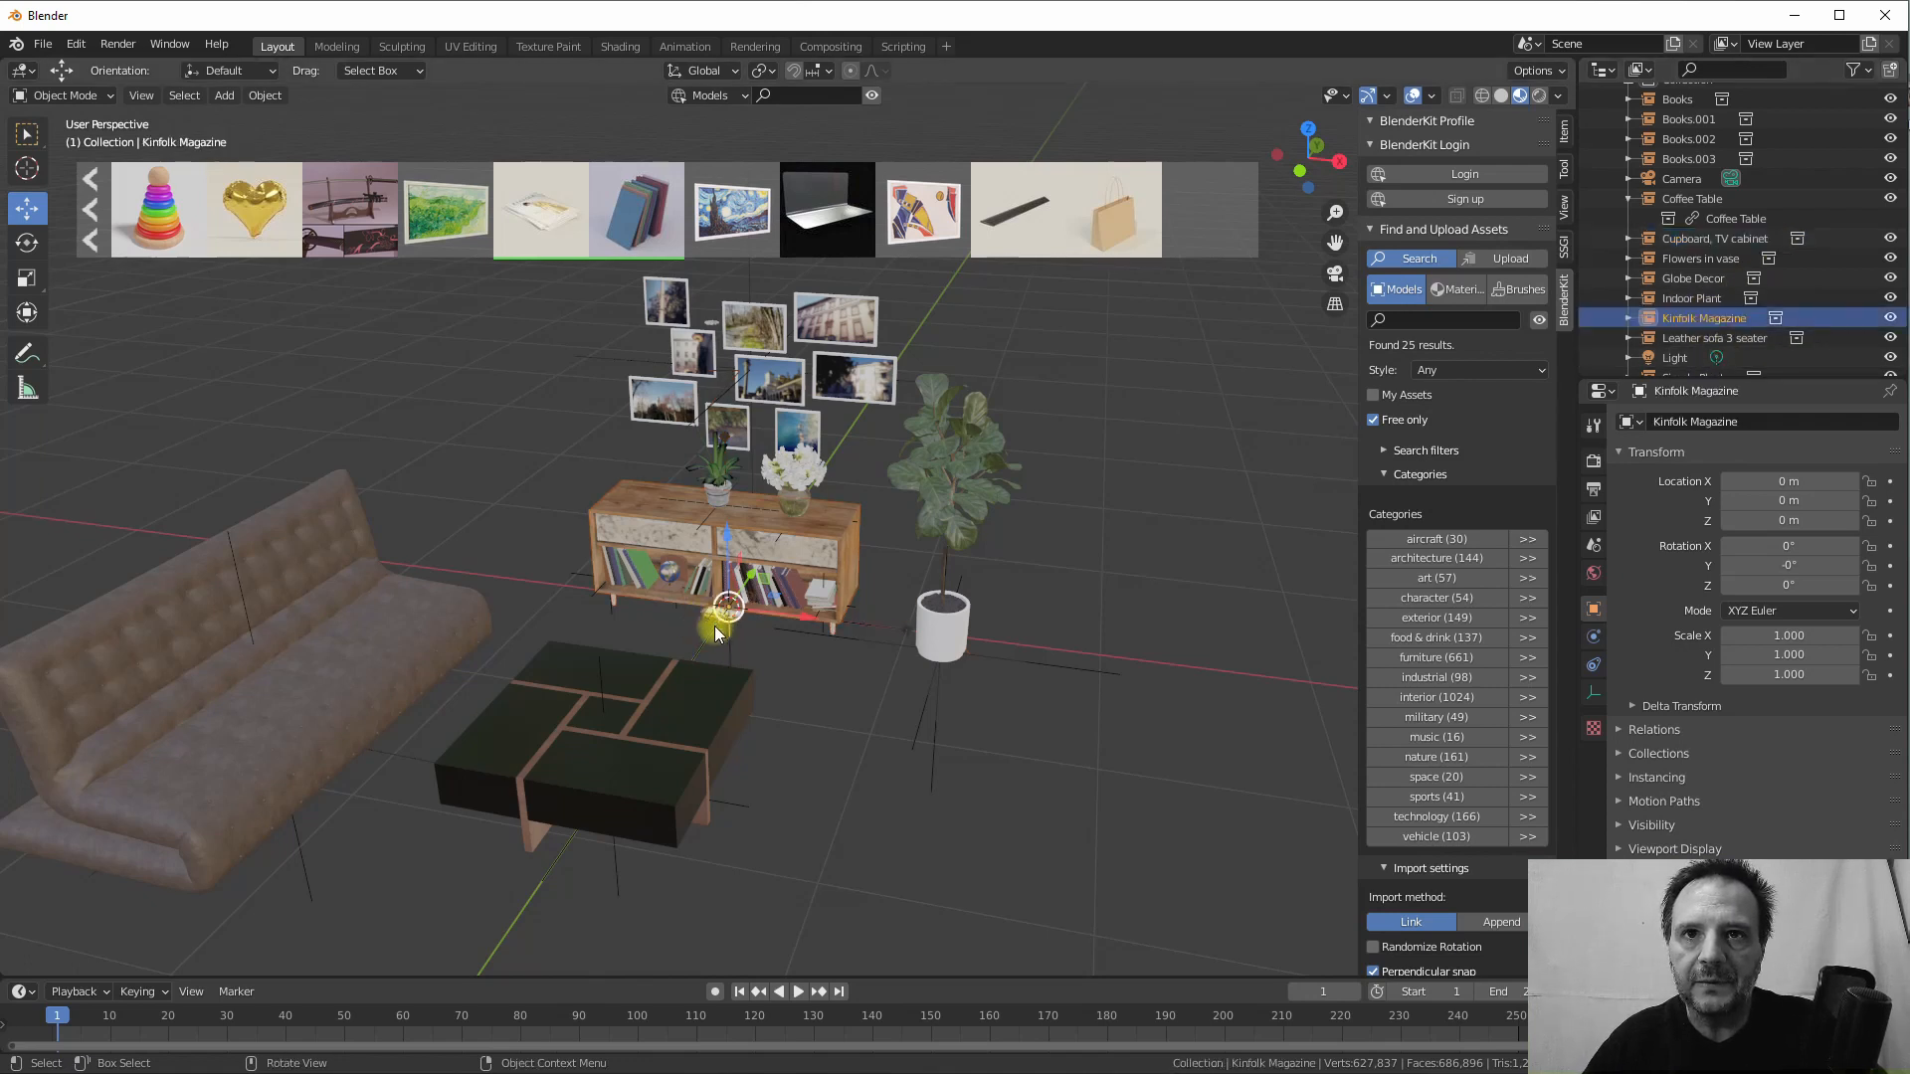
left_click_drag(748, 582, 648, 596)
Raise the Kinfolk Magazine to about 0.352 m on Z and move it onto the coffee table at about Y -1.355 m
key("KP_1")
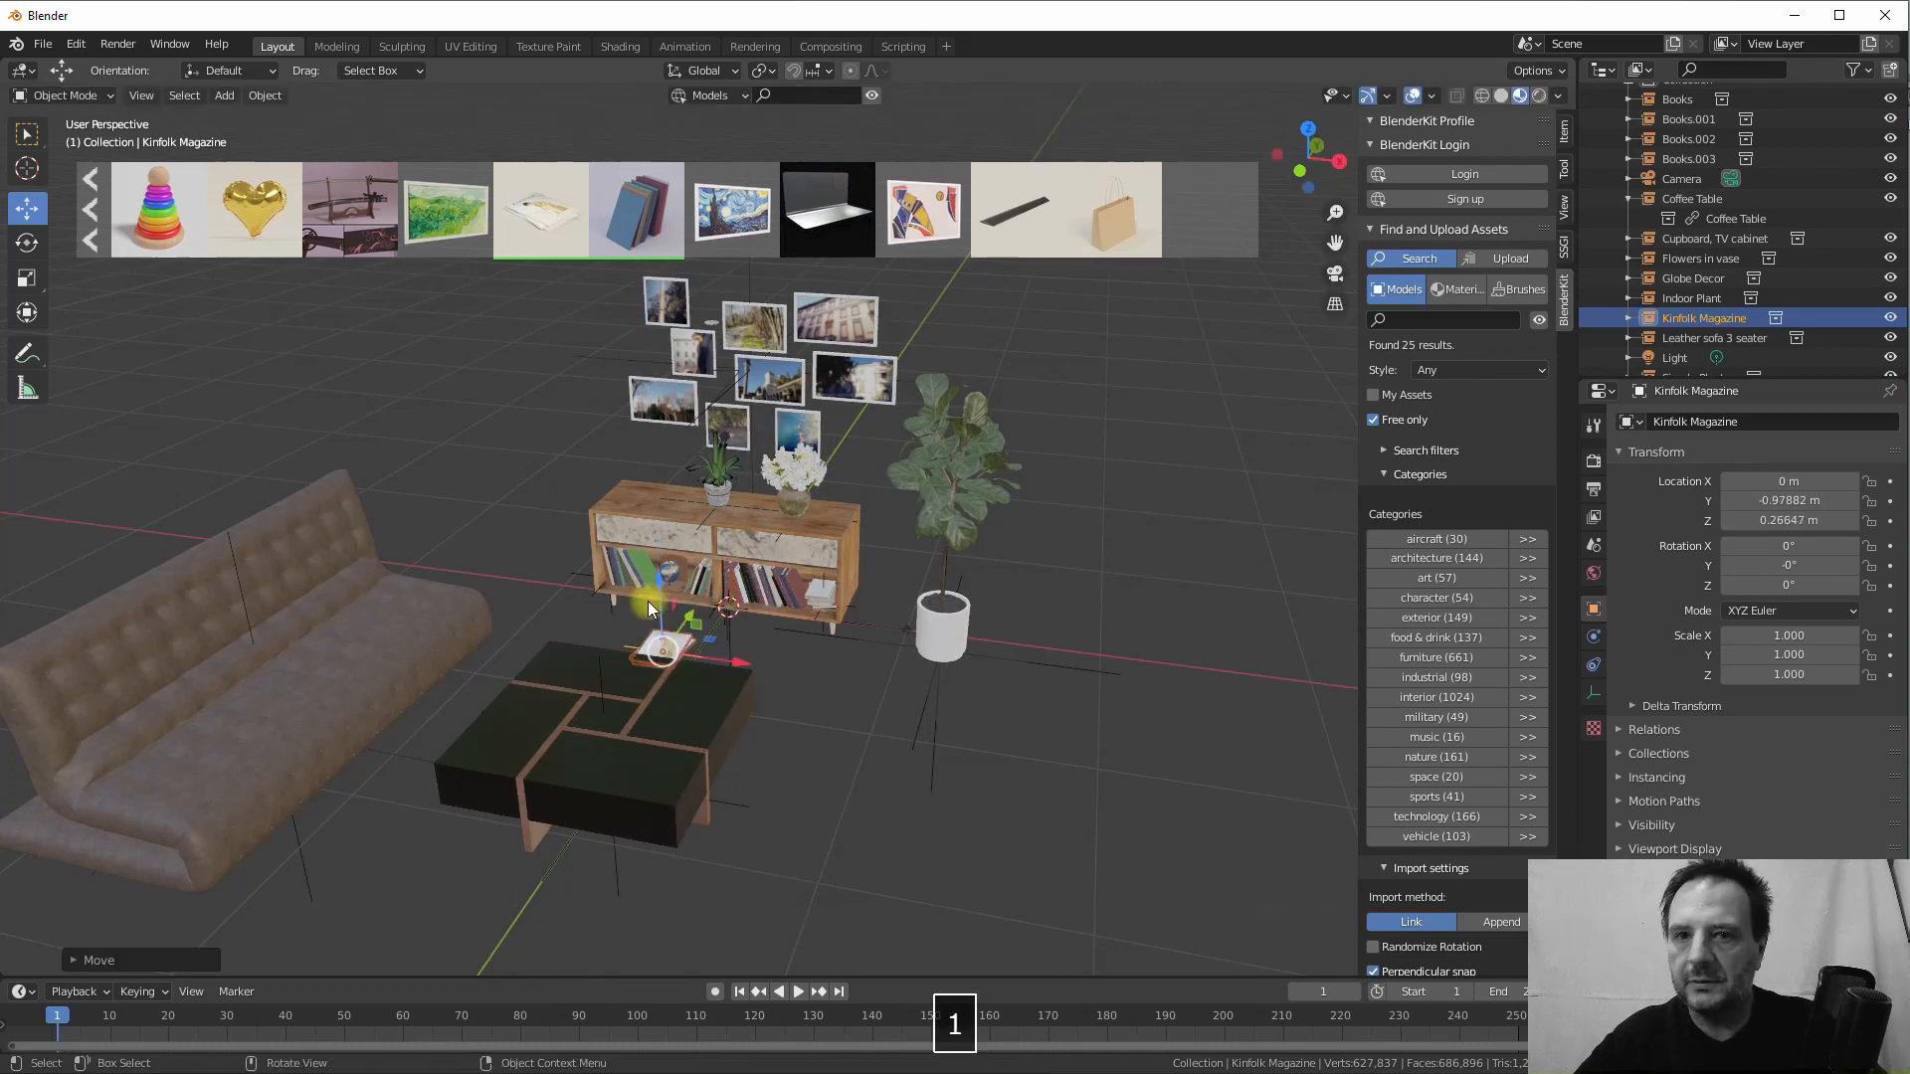
scroll(766, 588, "up", 6)
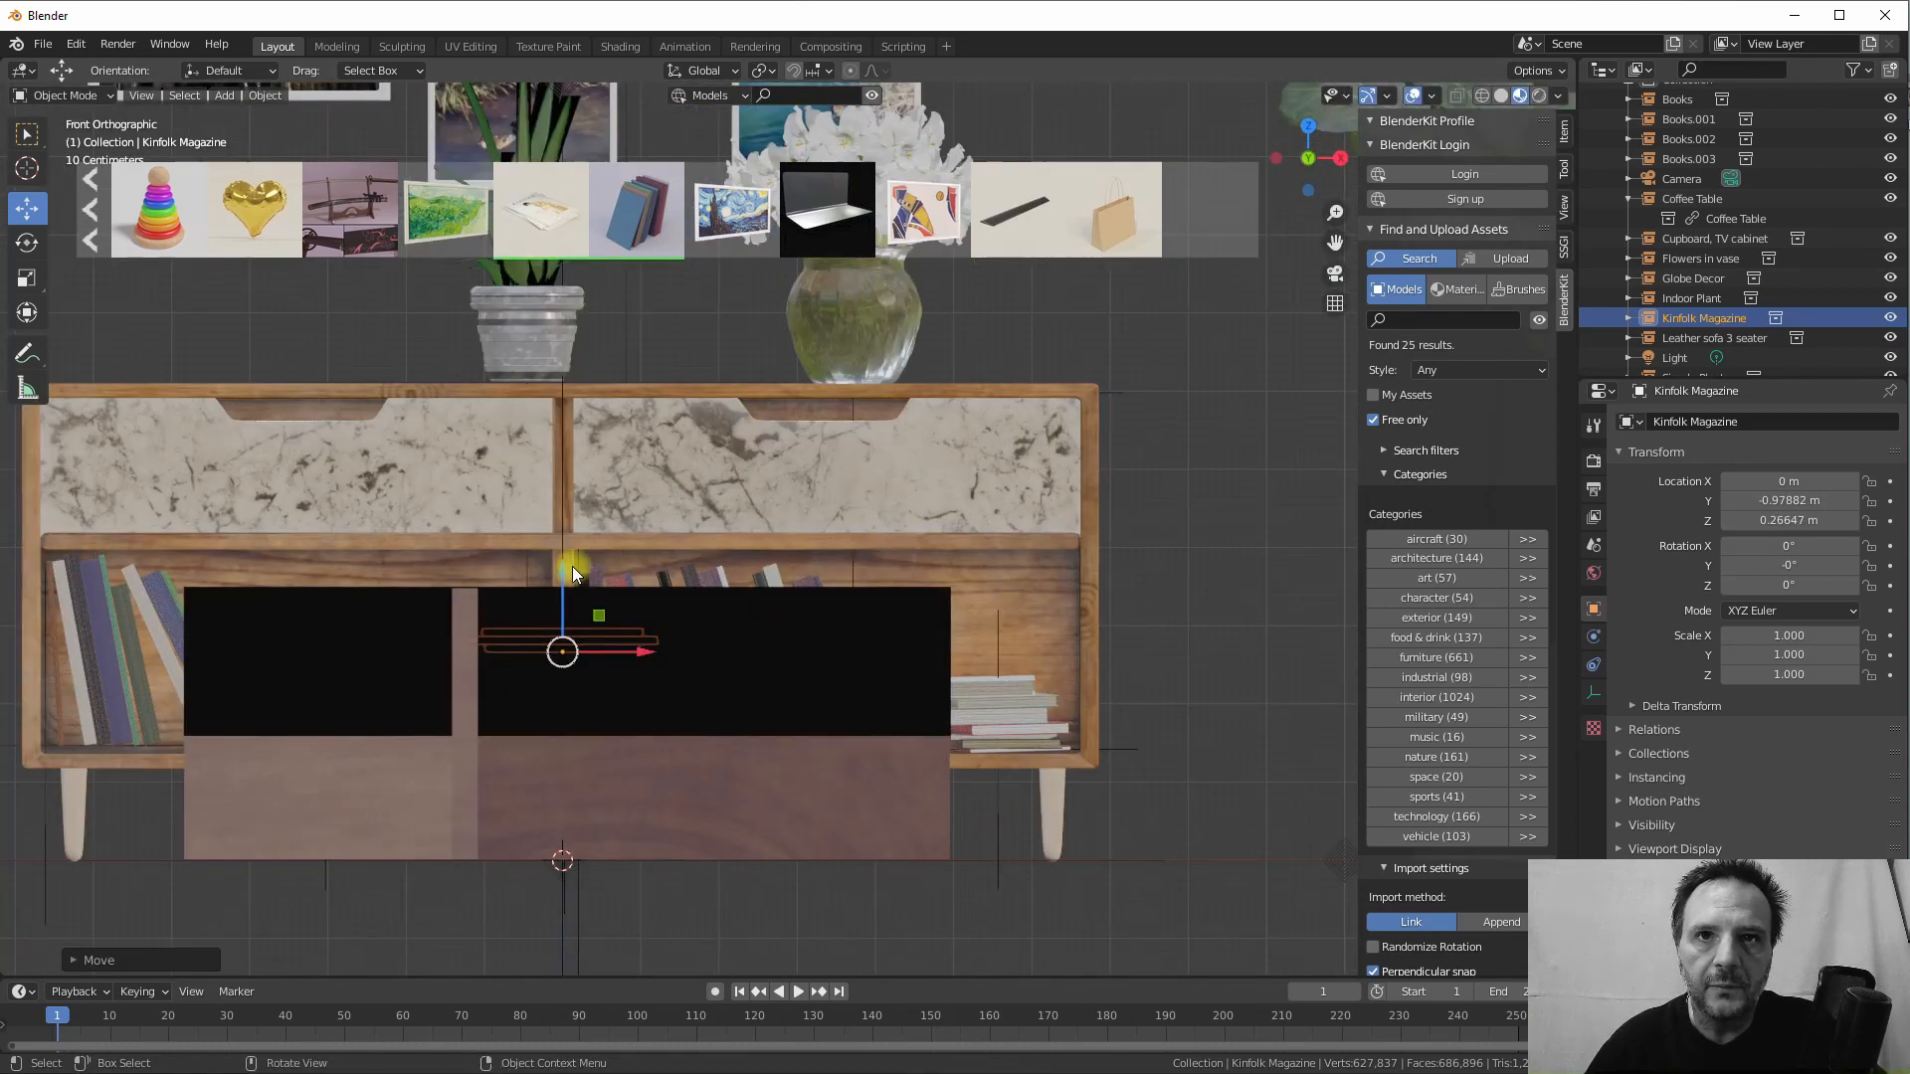
left_click_drag(571, 565, 569, 502)
middle_click_drag(728, 519, 658, 675)
scroll(720, 576, "down", 5)
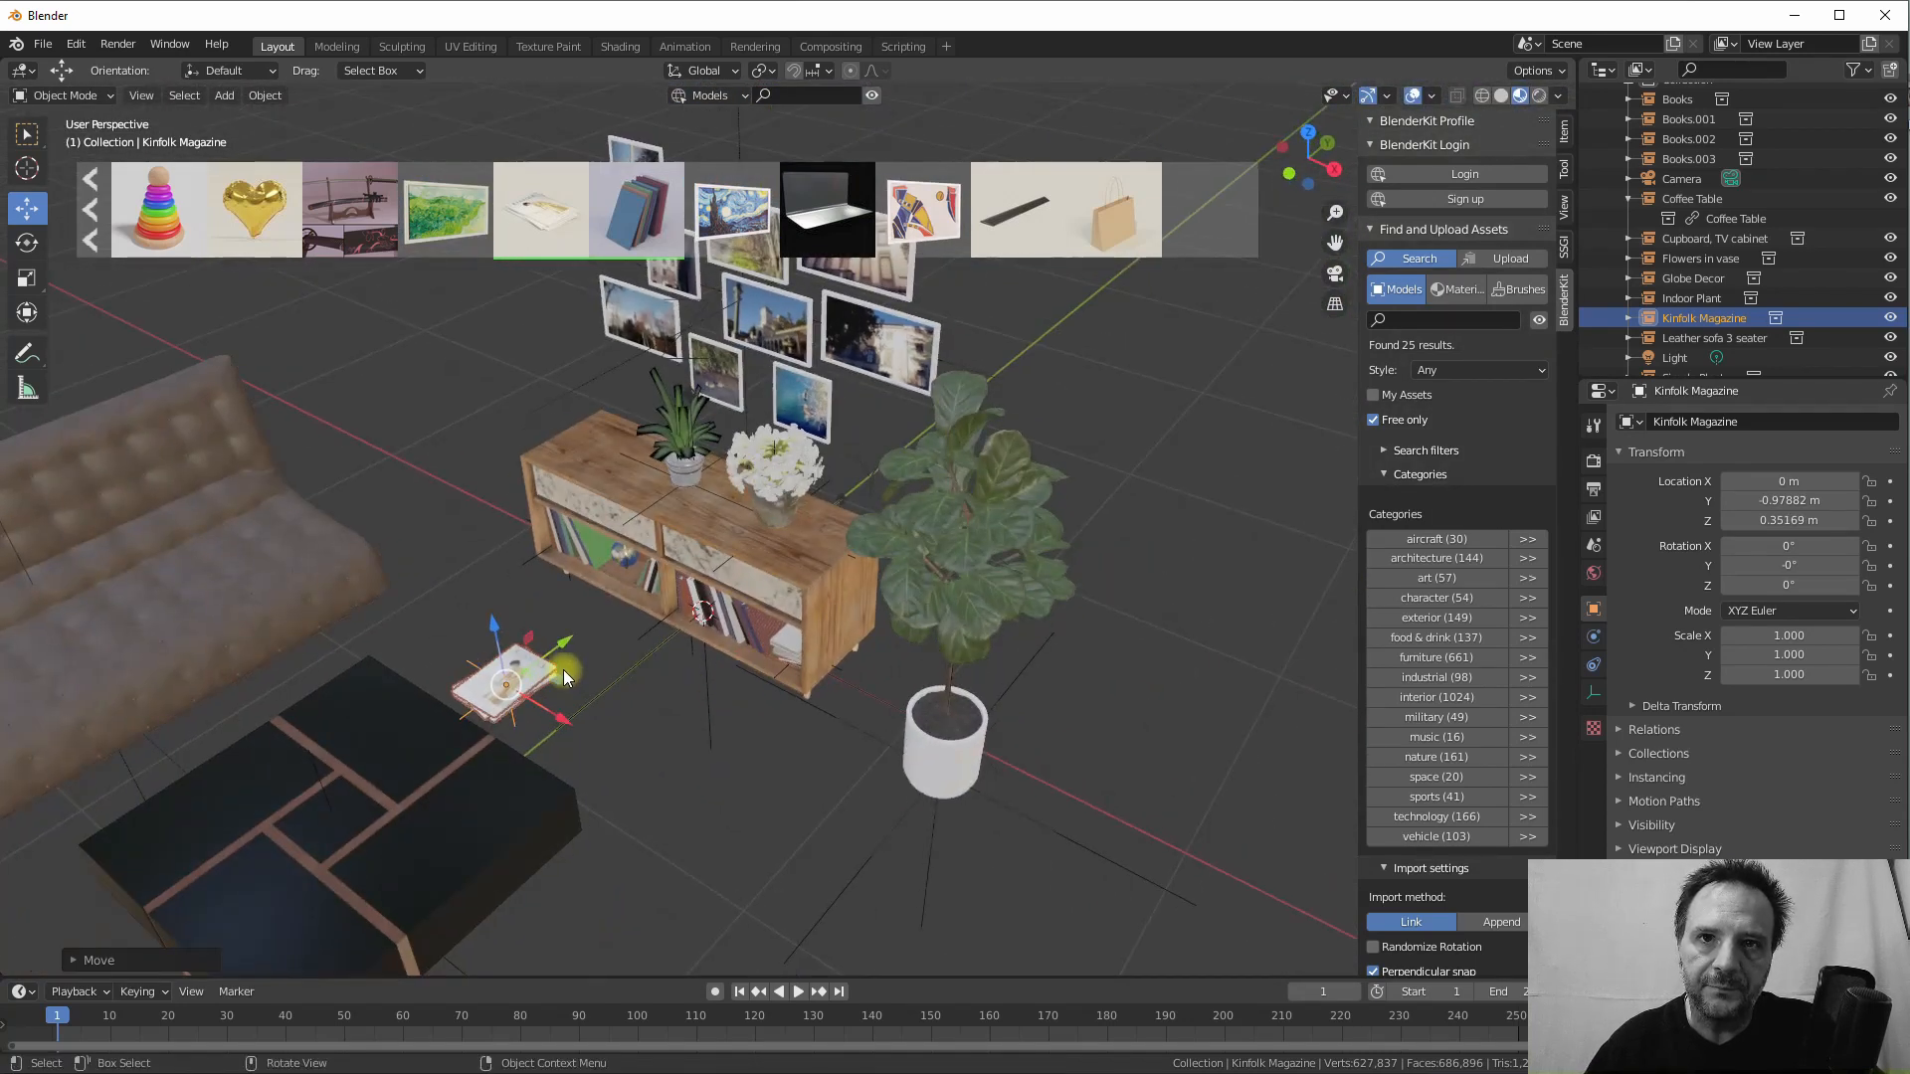
left_click_drag(569, 641, 480, 729)
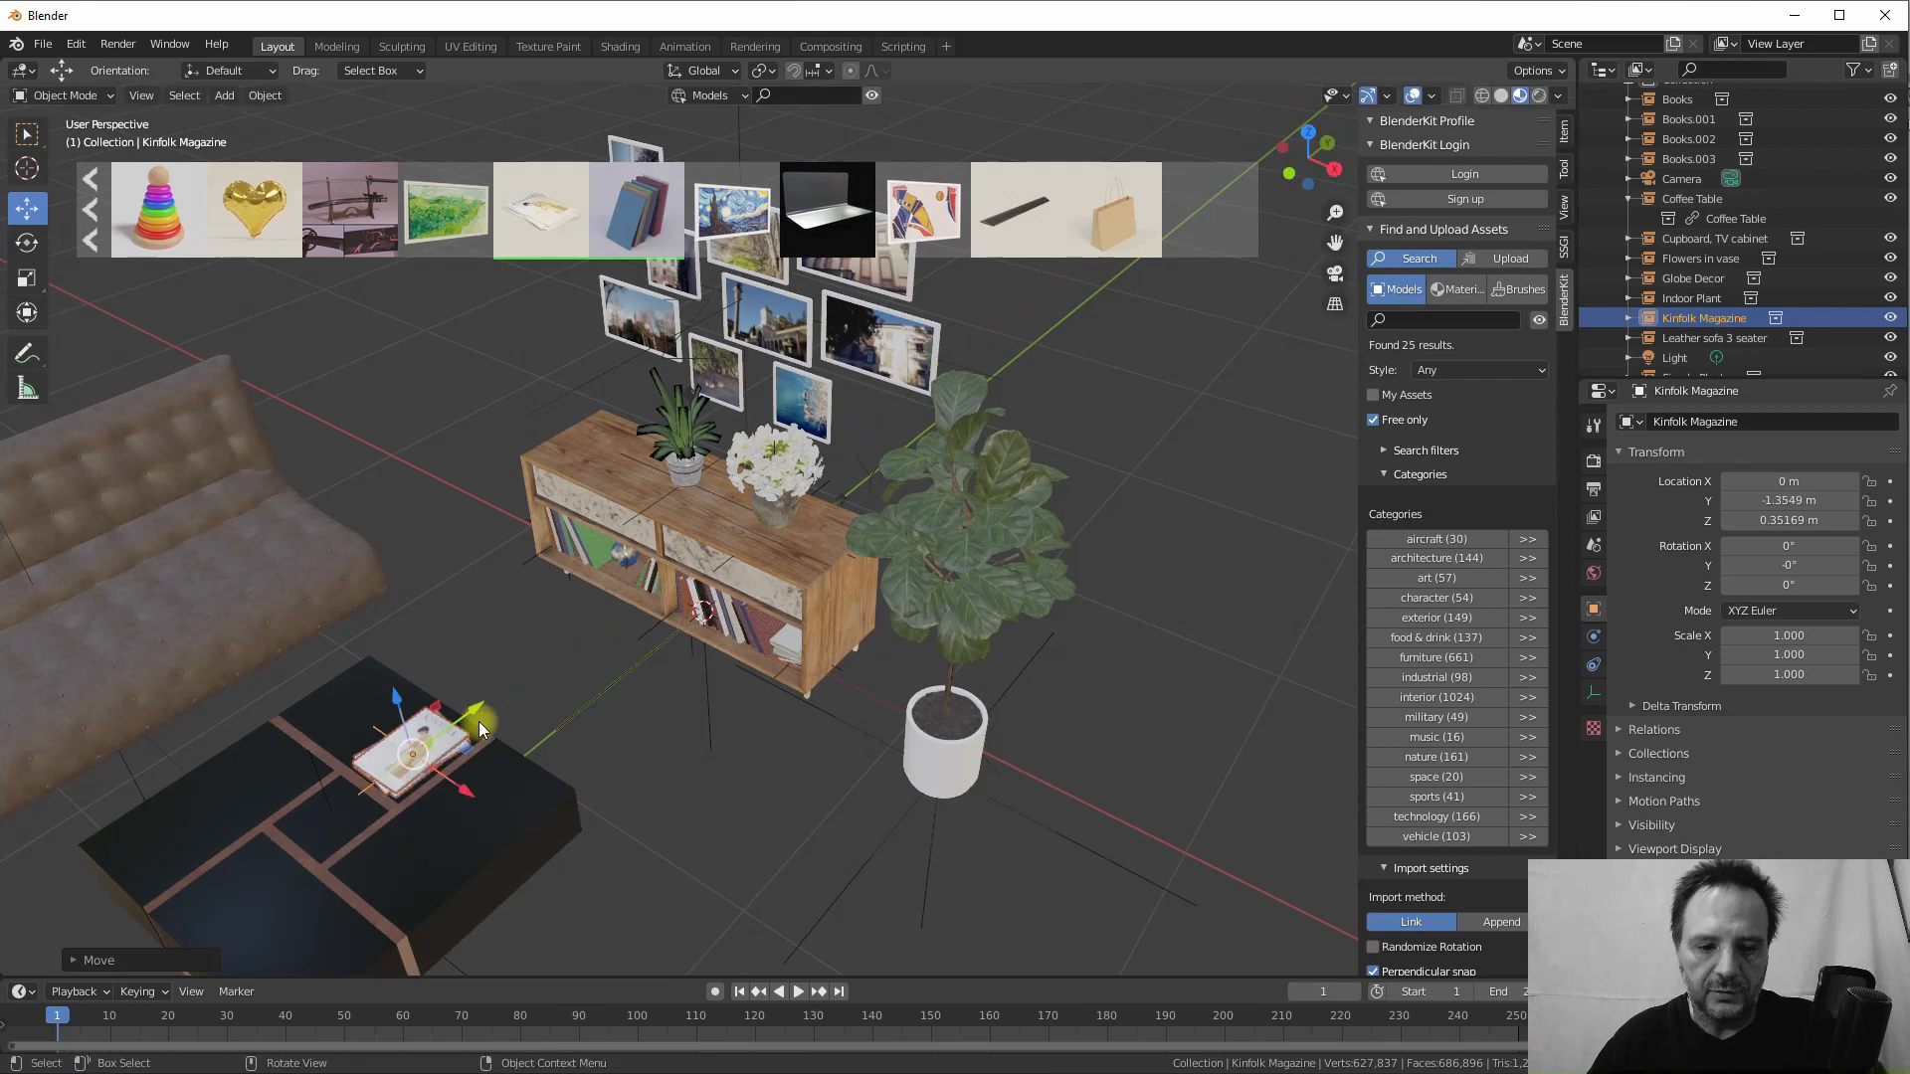
Rotate the Kinfolk Magazine about 41.3° around Z on the coffee table
key("r")
key("z")
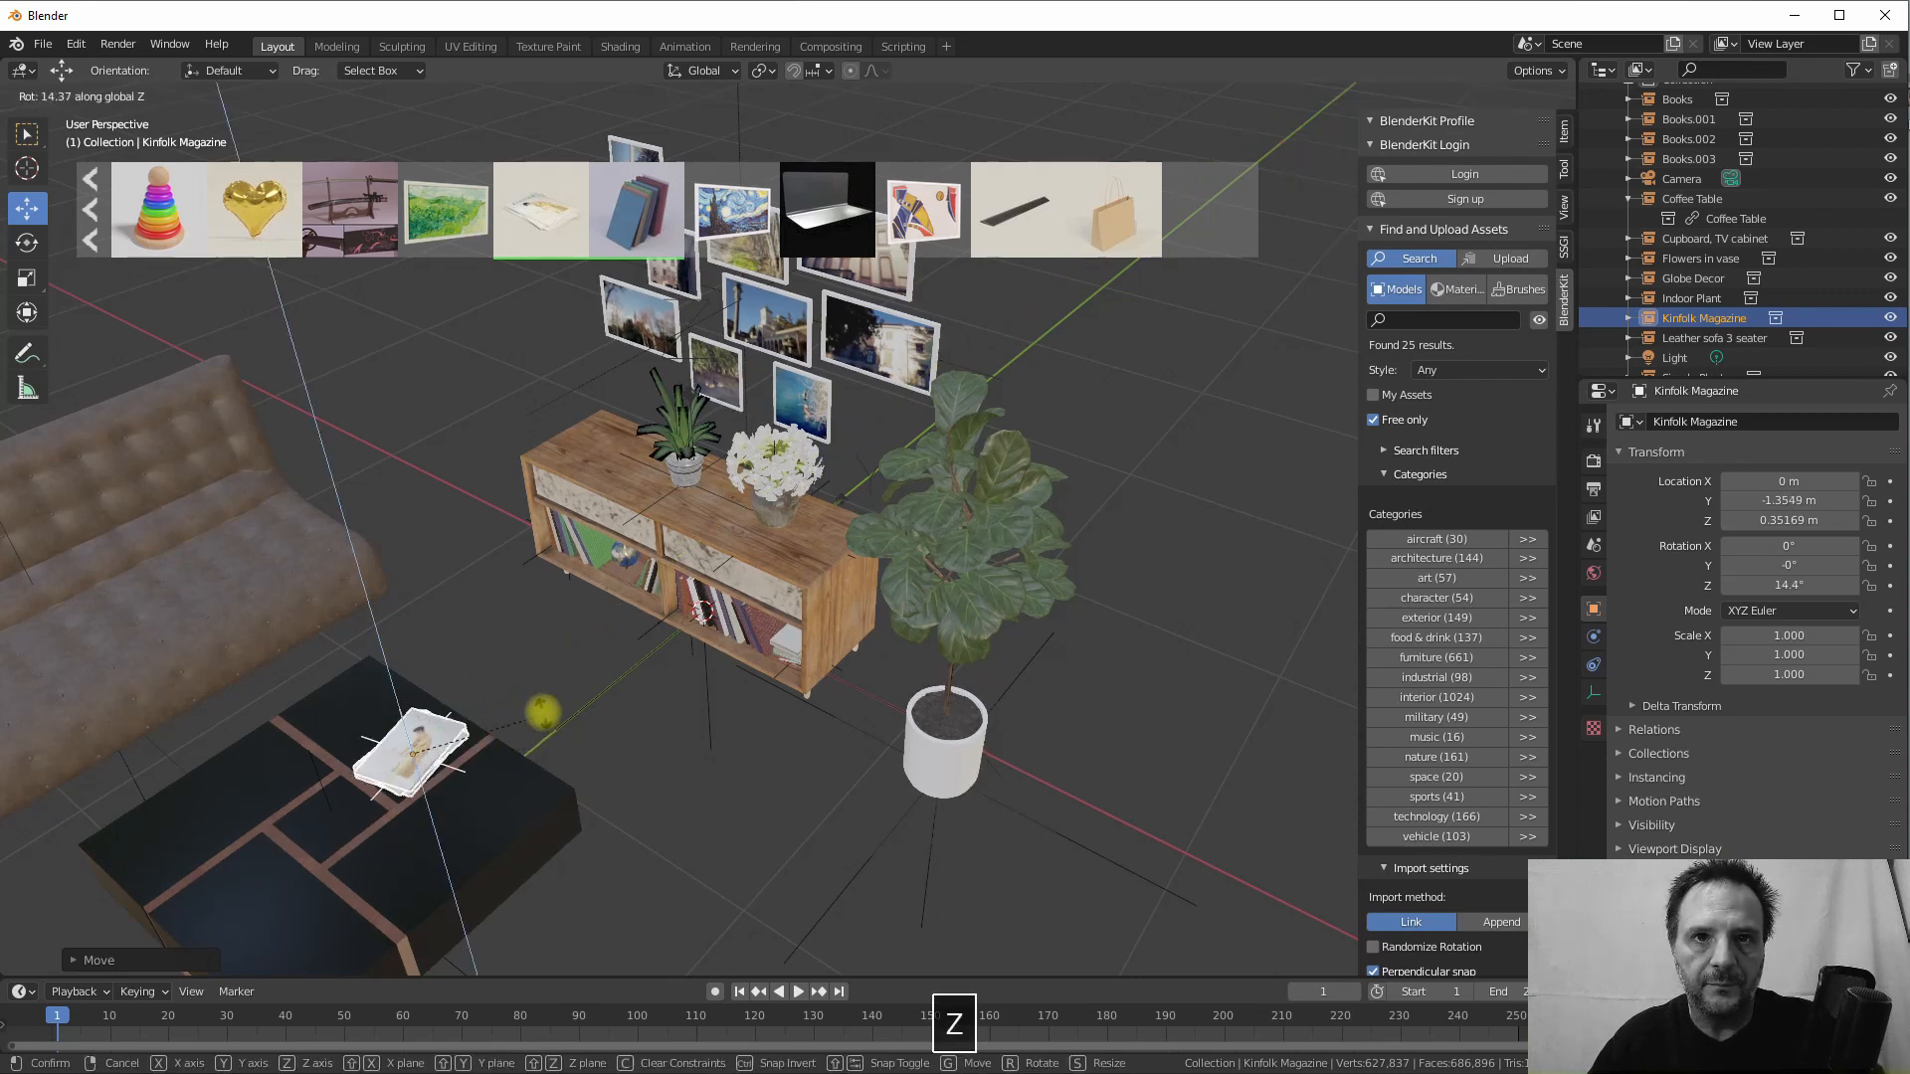
left_click(498, 668)
middle_click_drag(484, 726, 555, 662)
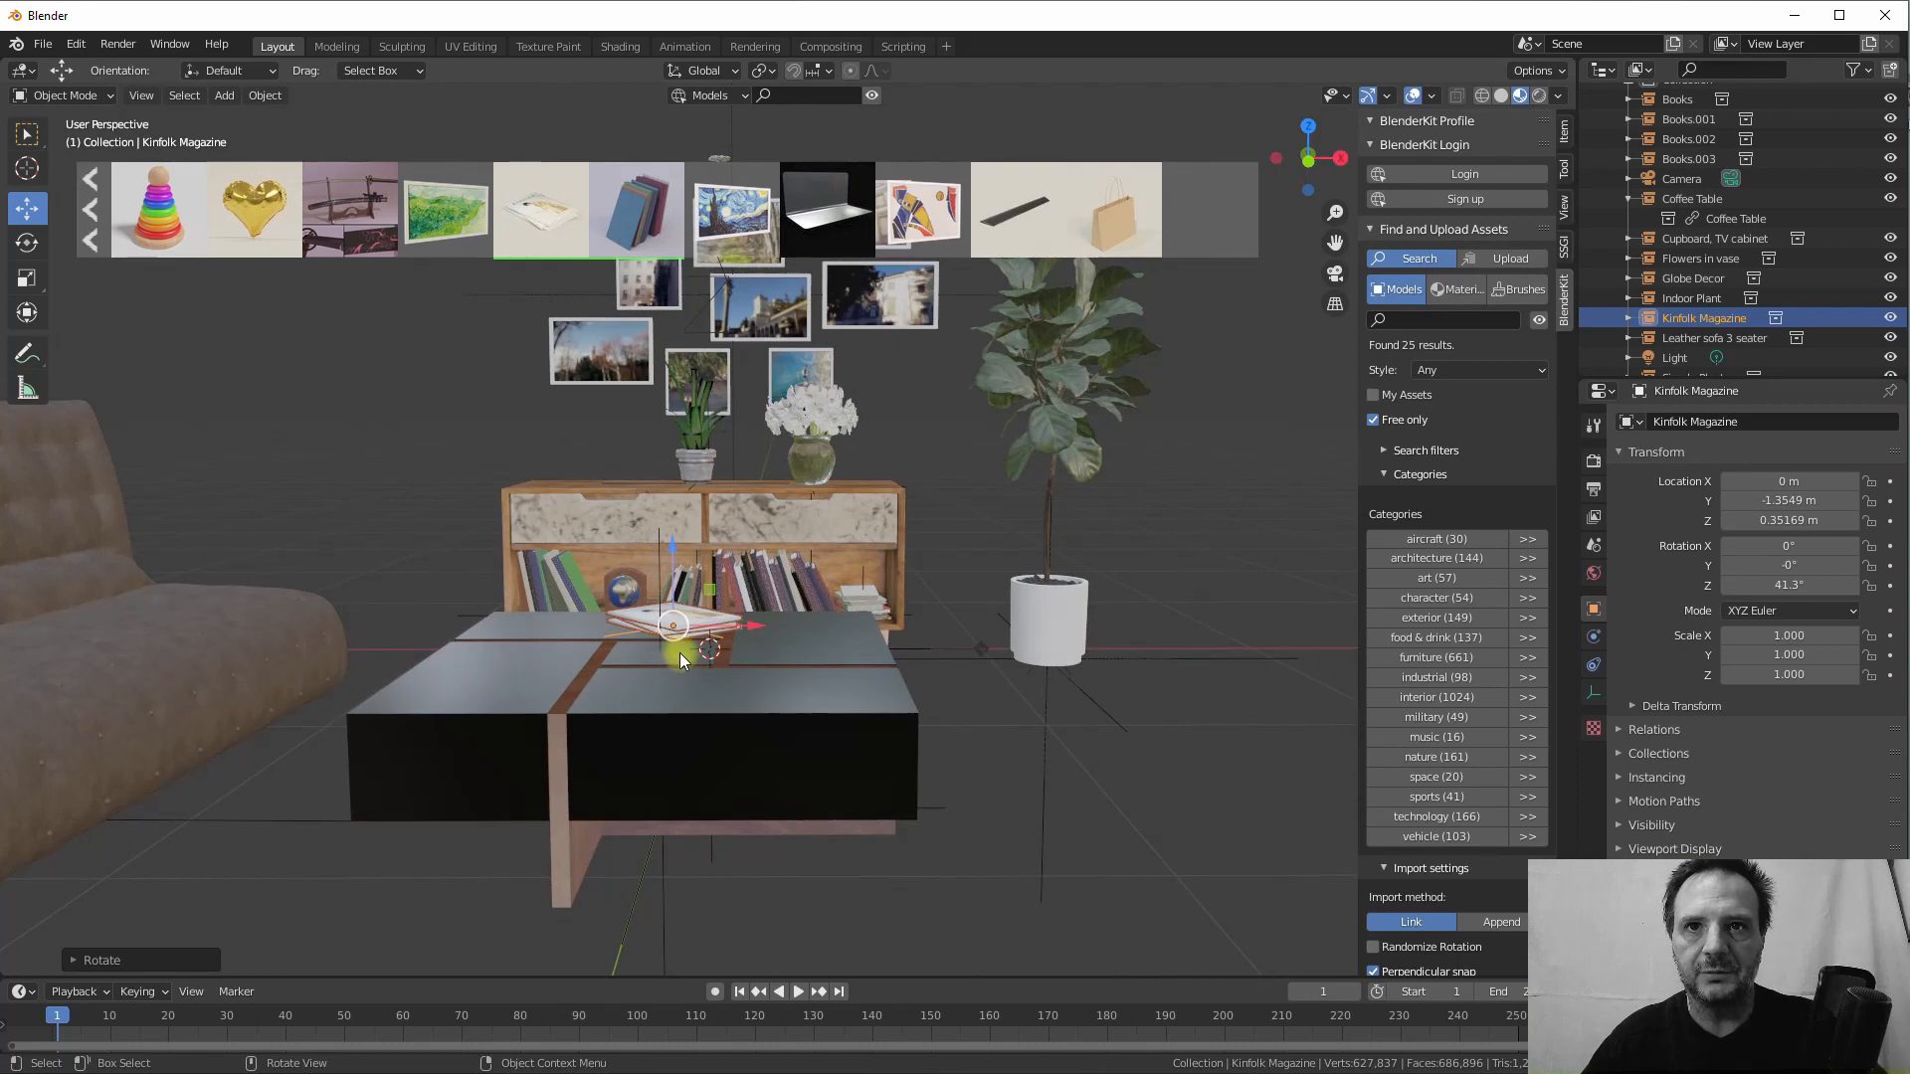
Add a plane as the room's floor and scale it up to about 3.502
middle_click_drag(684, 672, 760, 646)
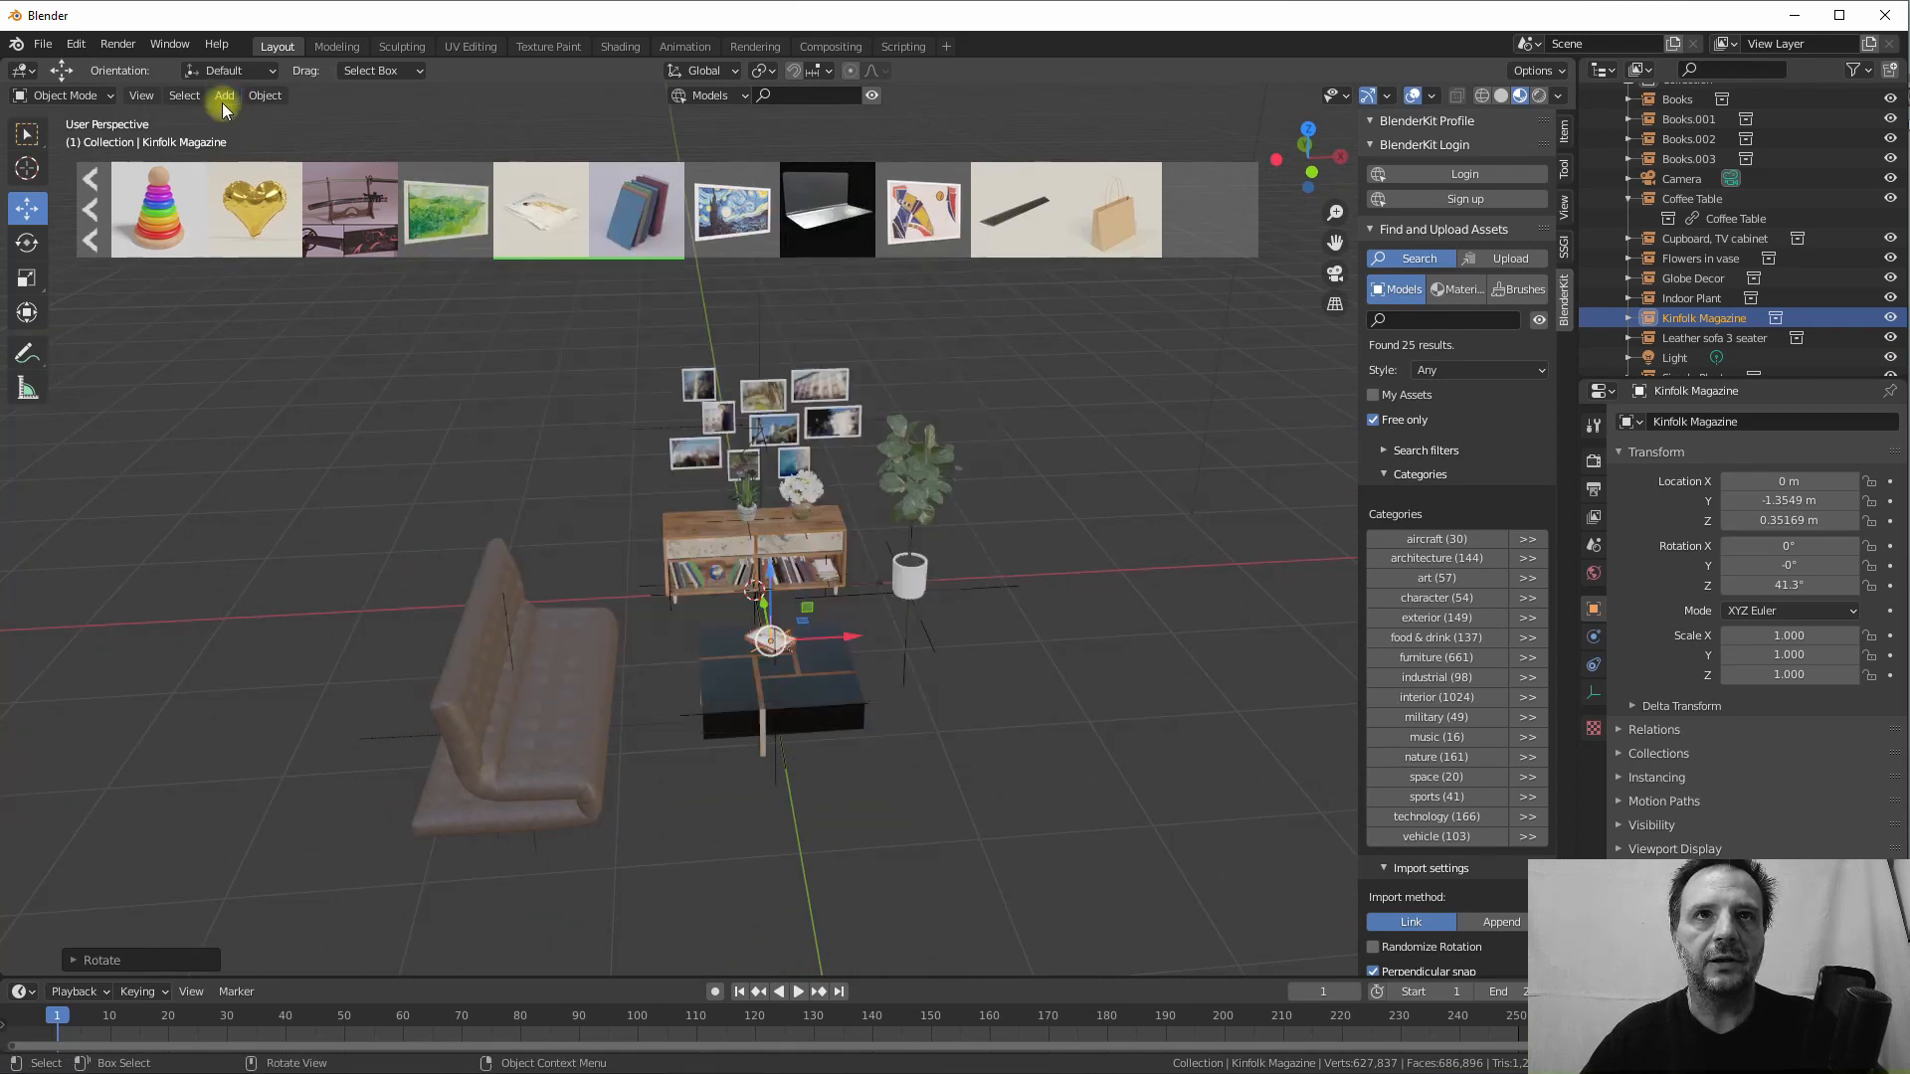
left_click(223, 99)
mouse_move(240, 115)
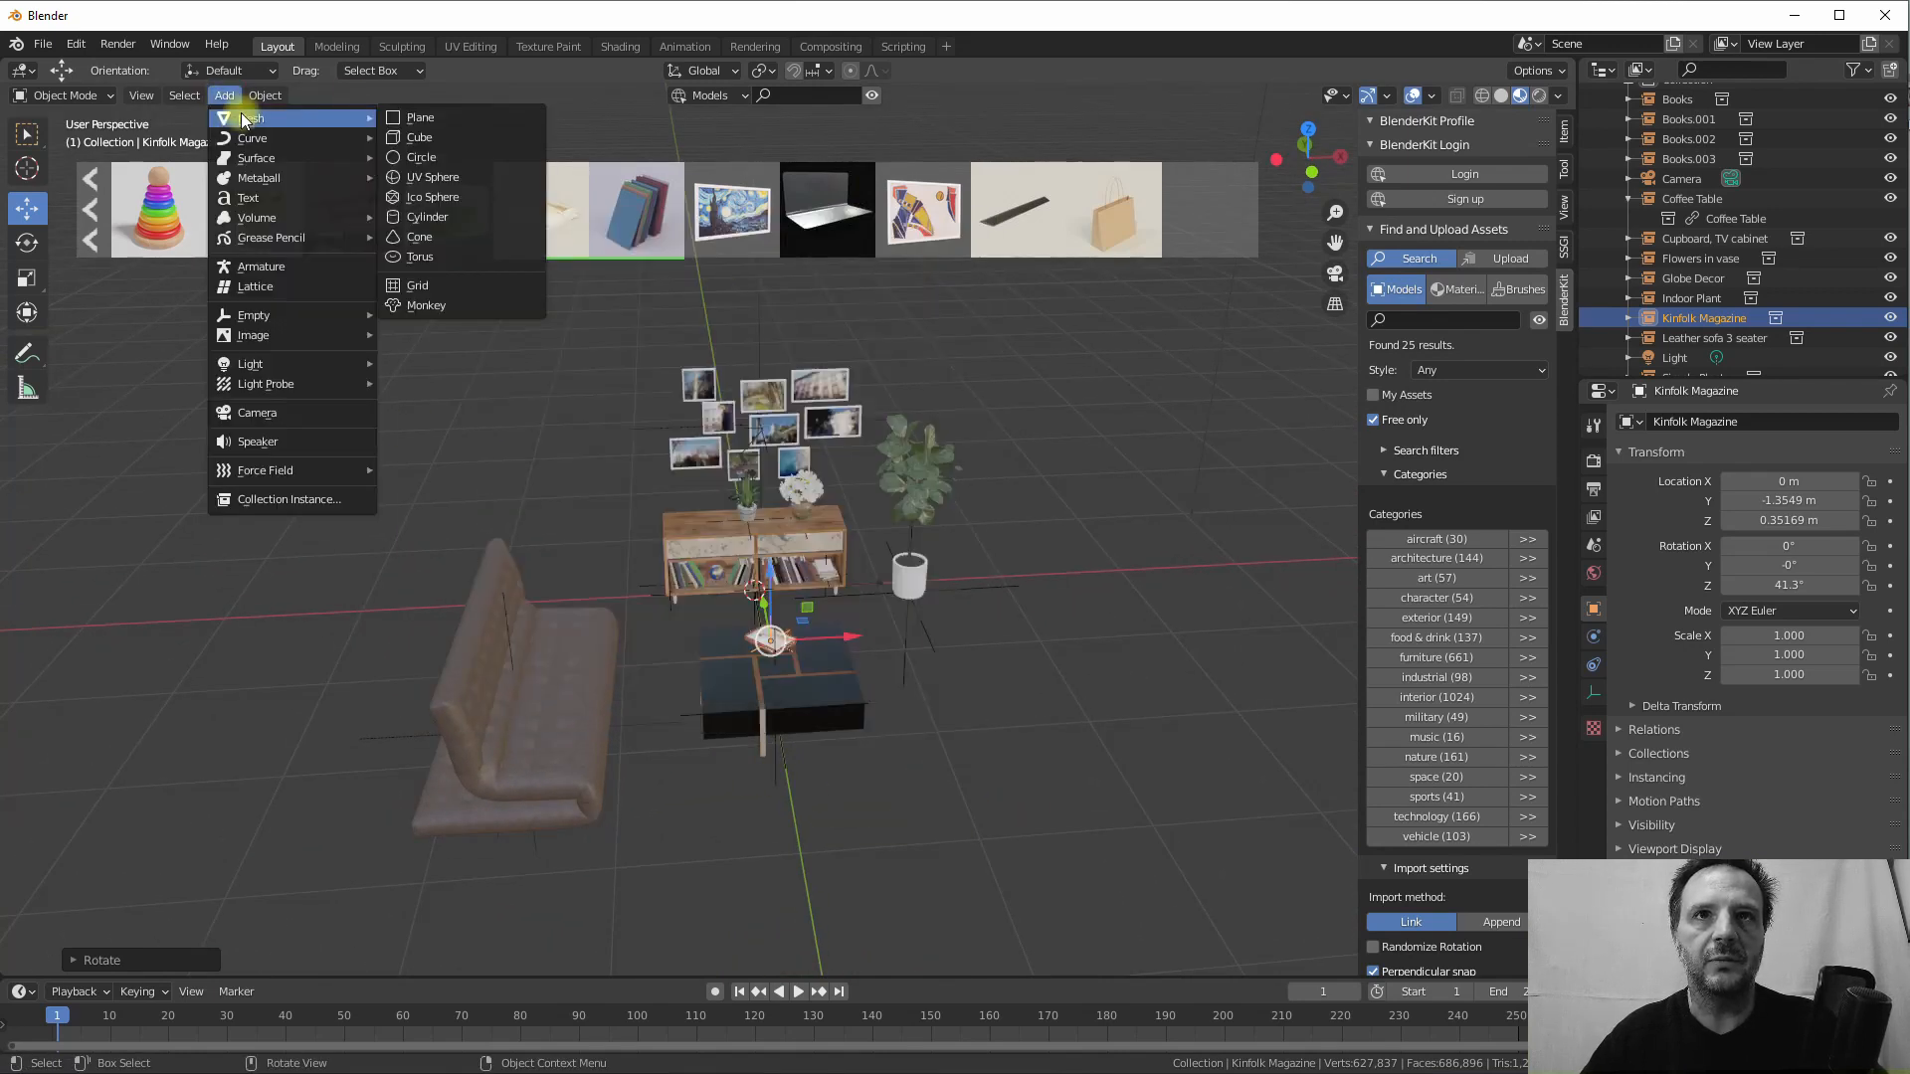
left_click(421, 119)
key("s")
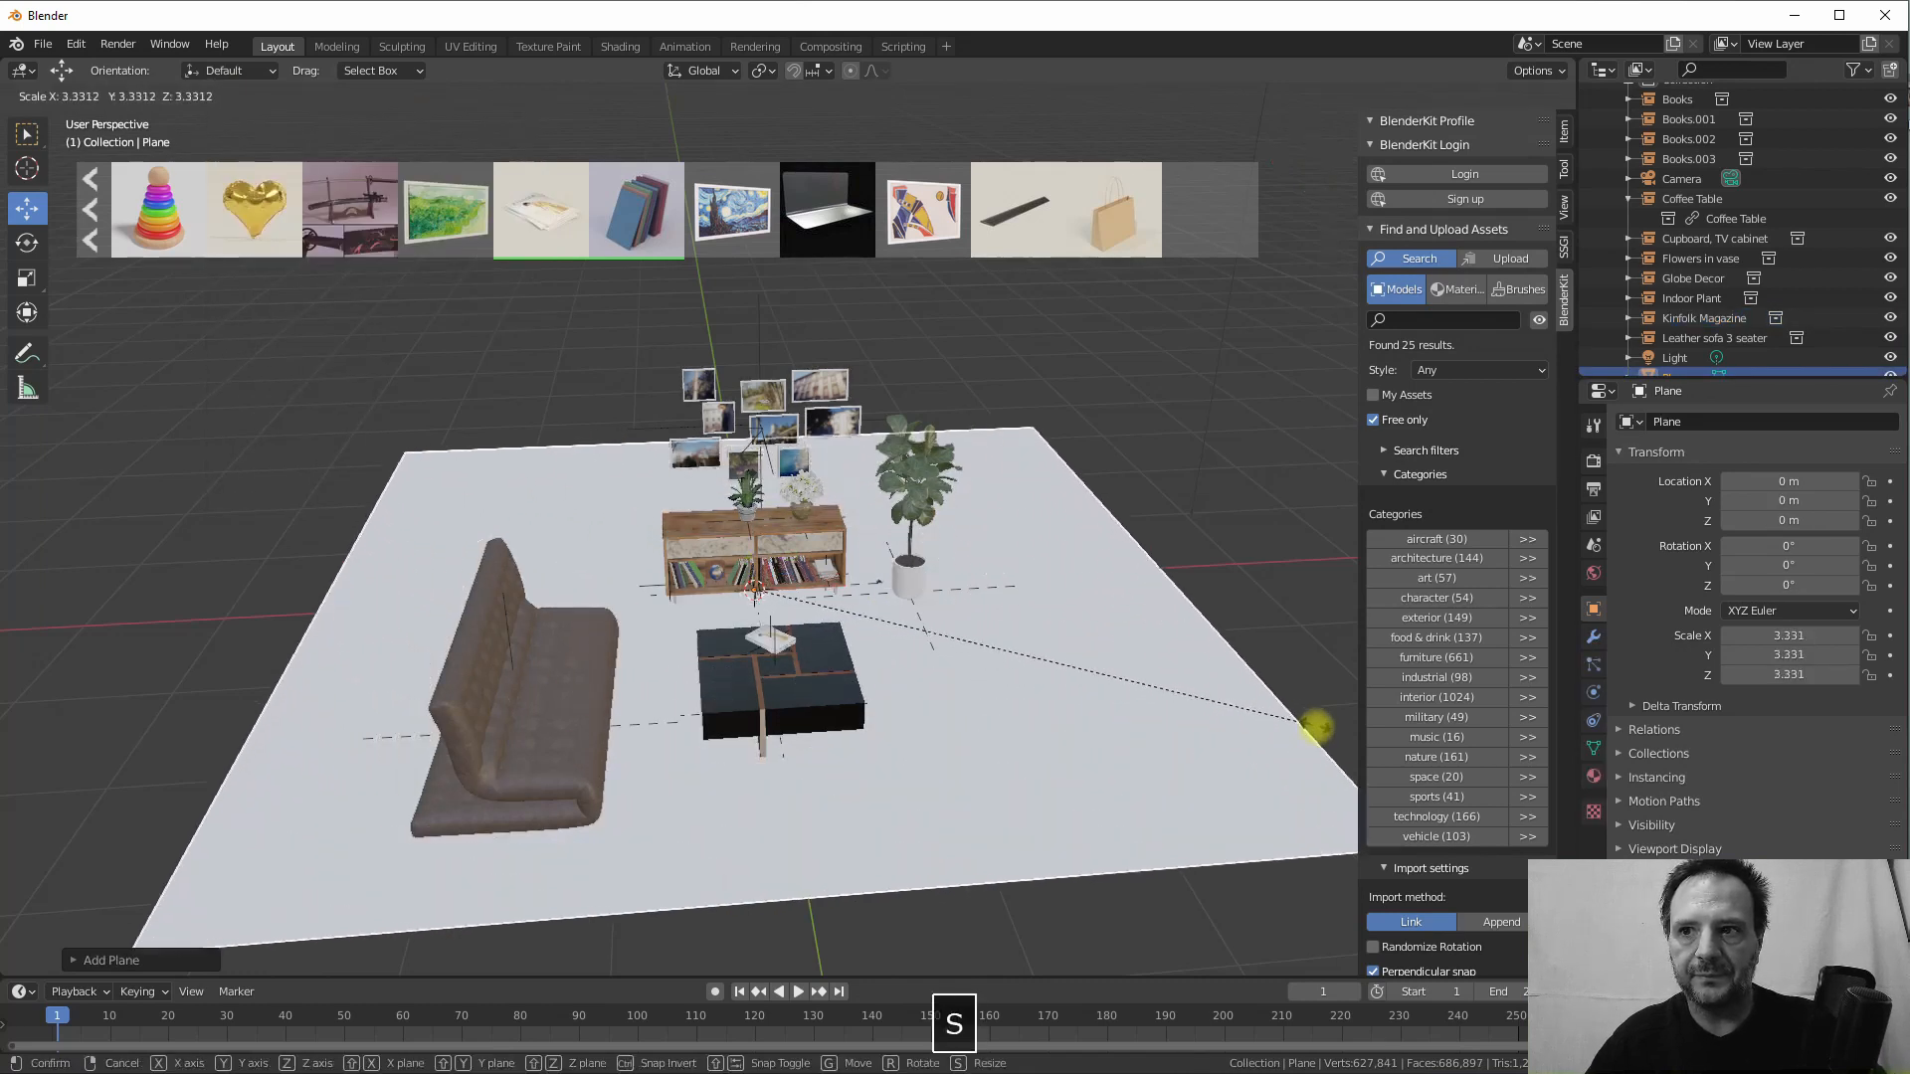
left_click(1336, 726)
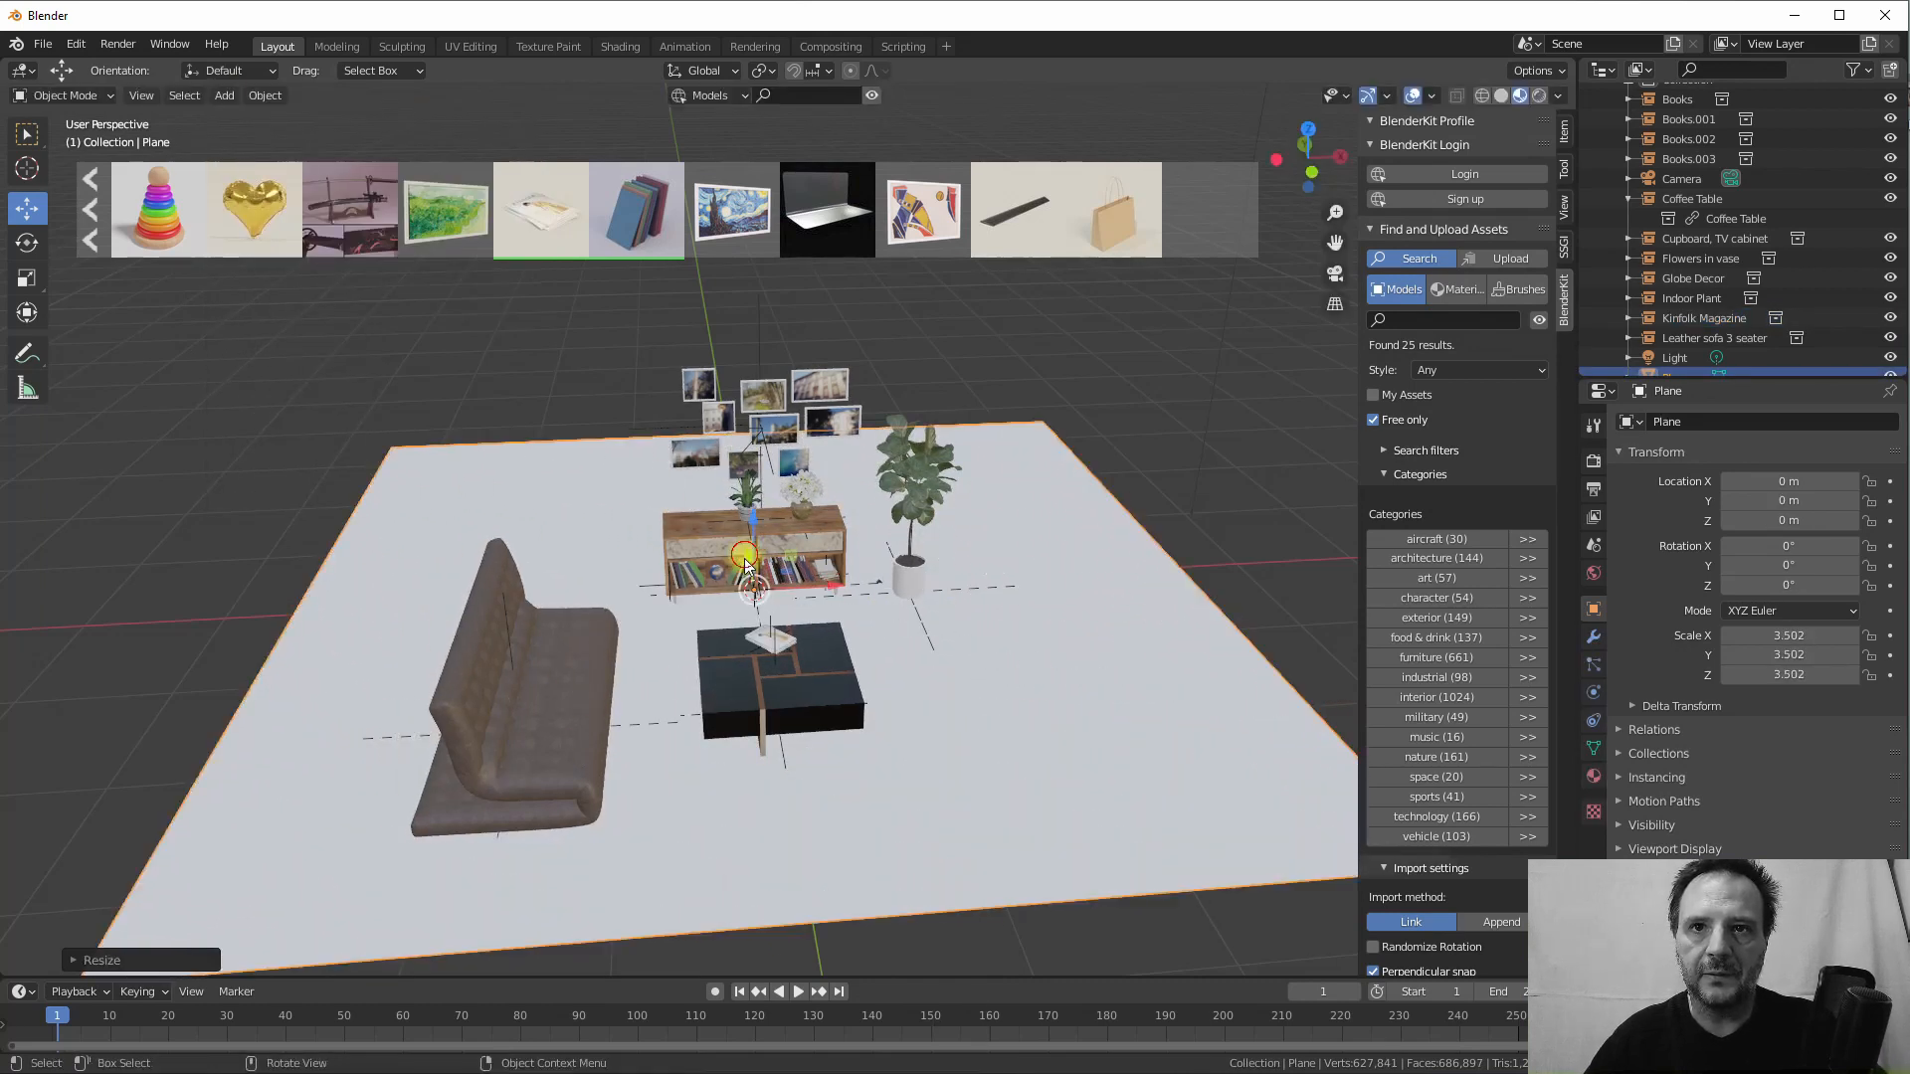
Move the floor plane along Y to about -3.093 m so its back edge sits just behind the cupboard
left_click_drag(743, 562, 736, 665)
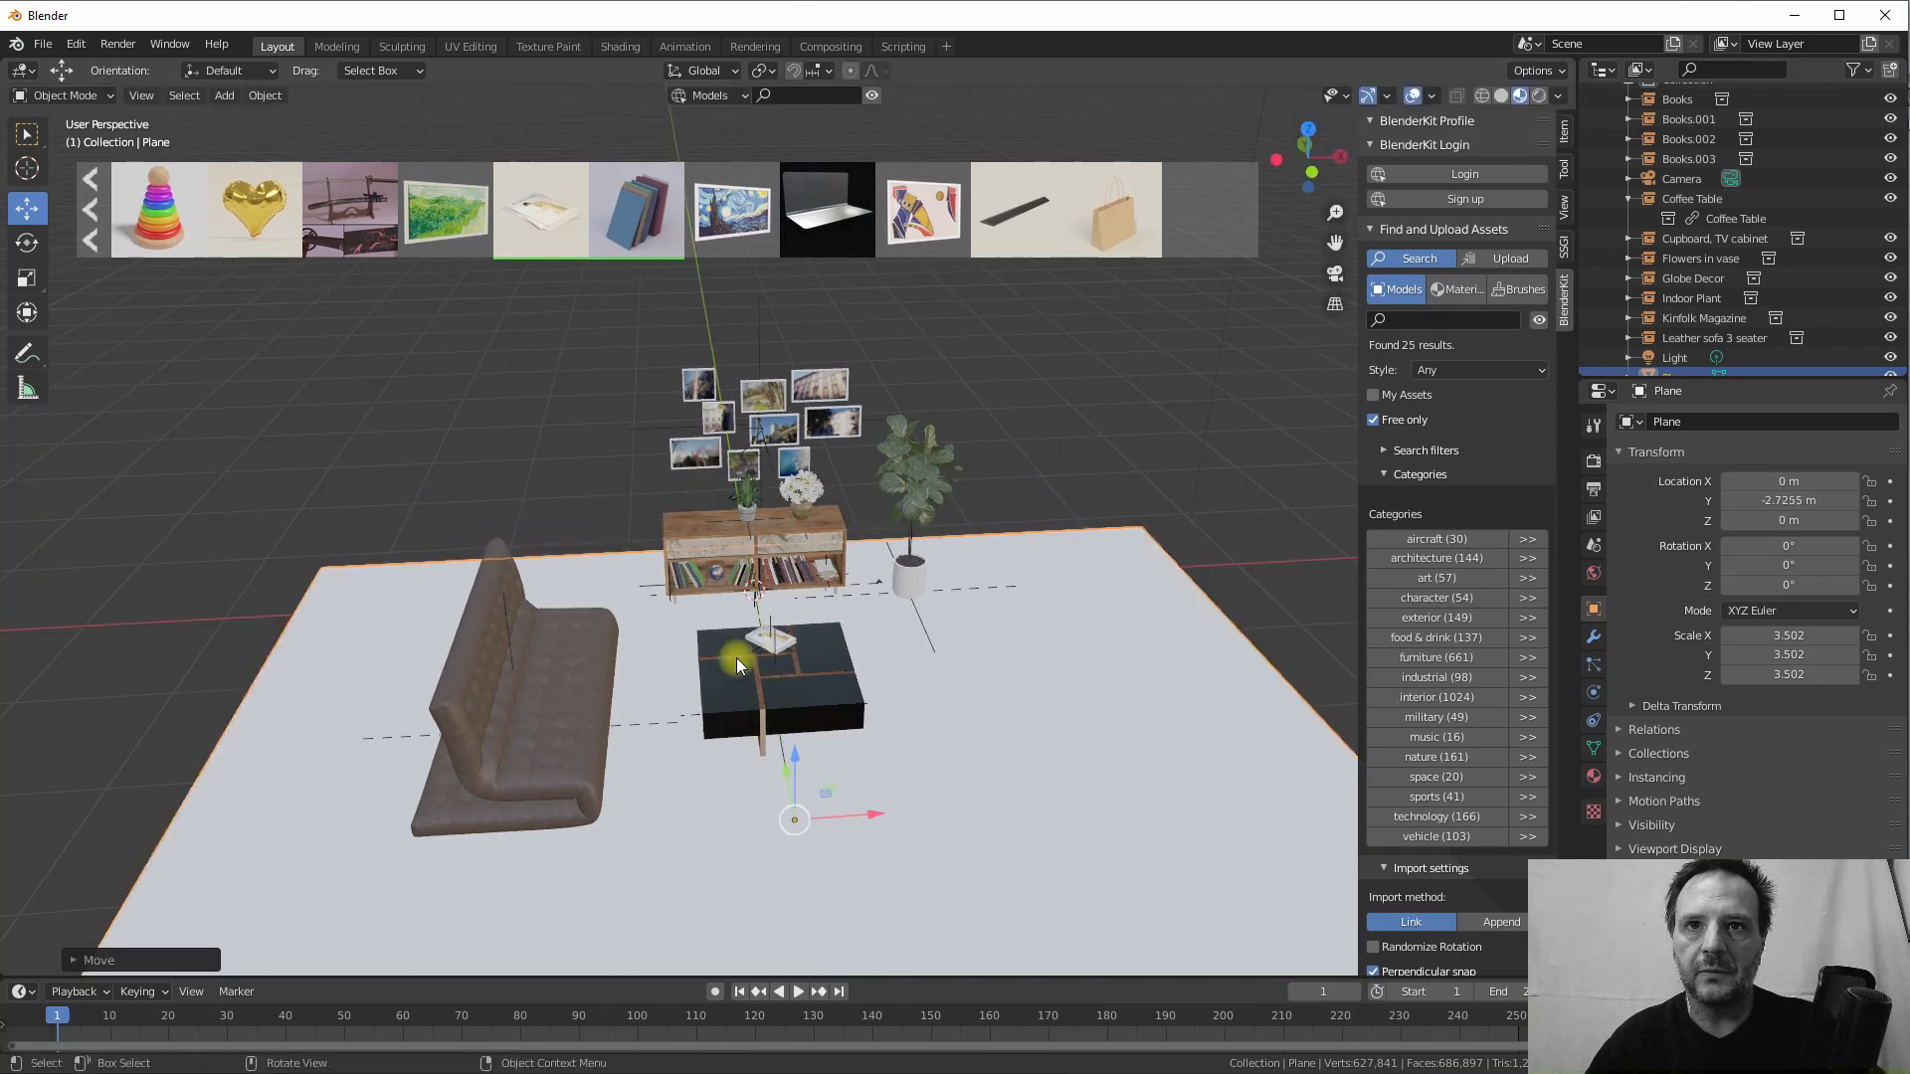
middle_click_drag(736, 659, 899, 617)
left_click_drag(1089, 633, 1154, 635)
middle_click_drag(1154, 634, 1049, 611)
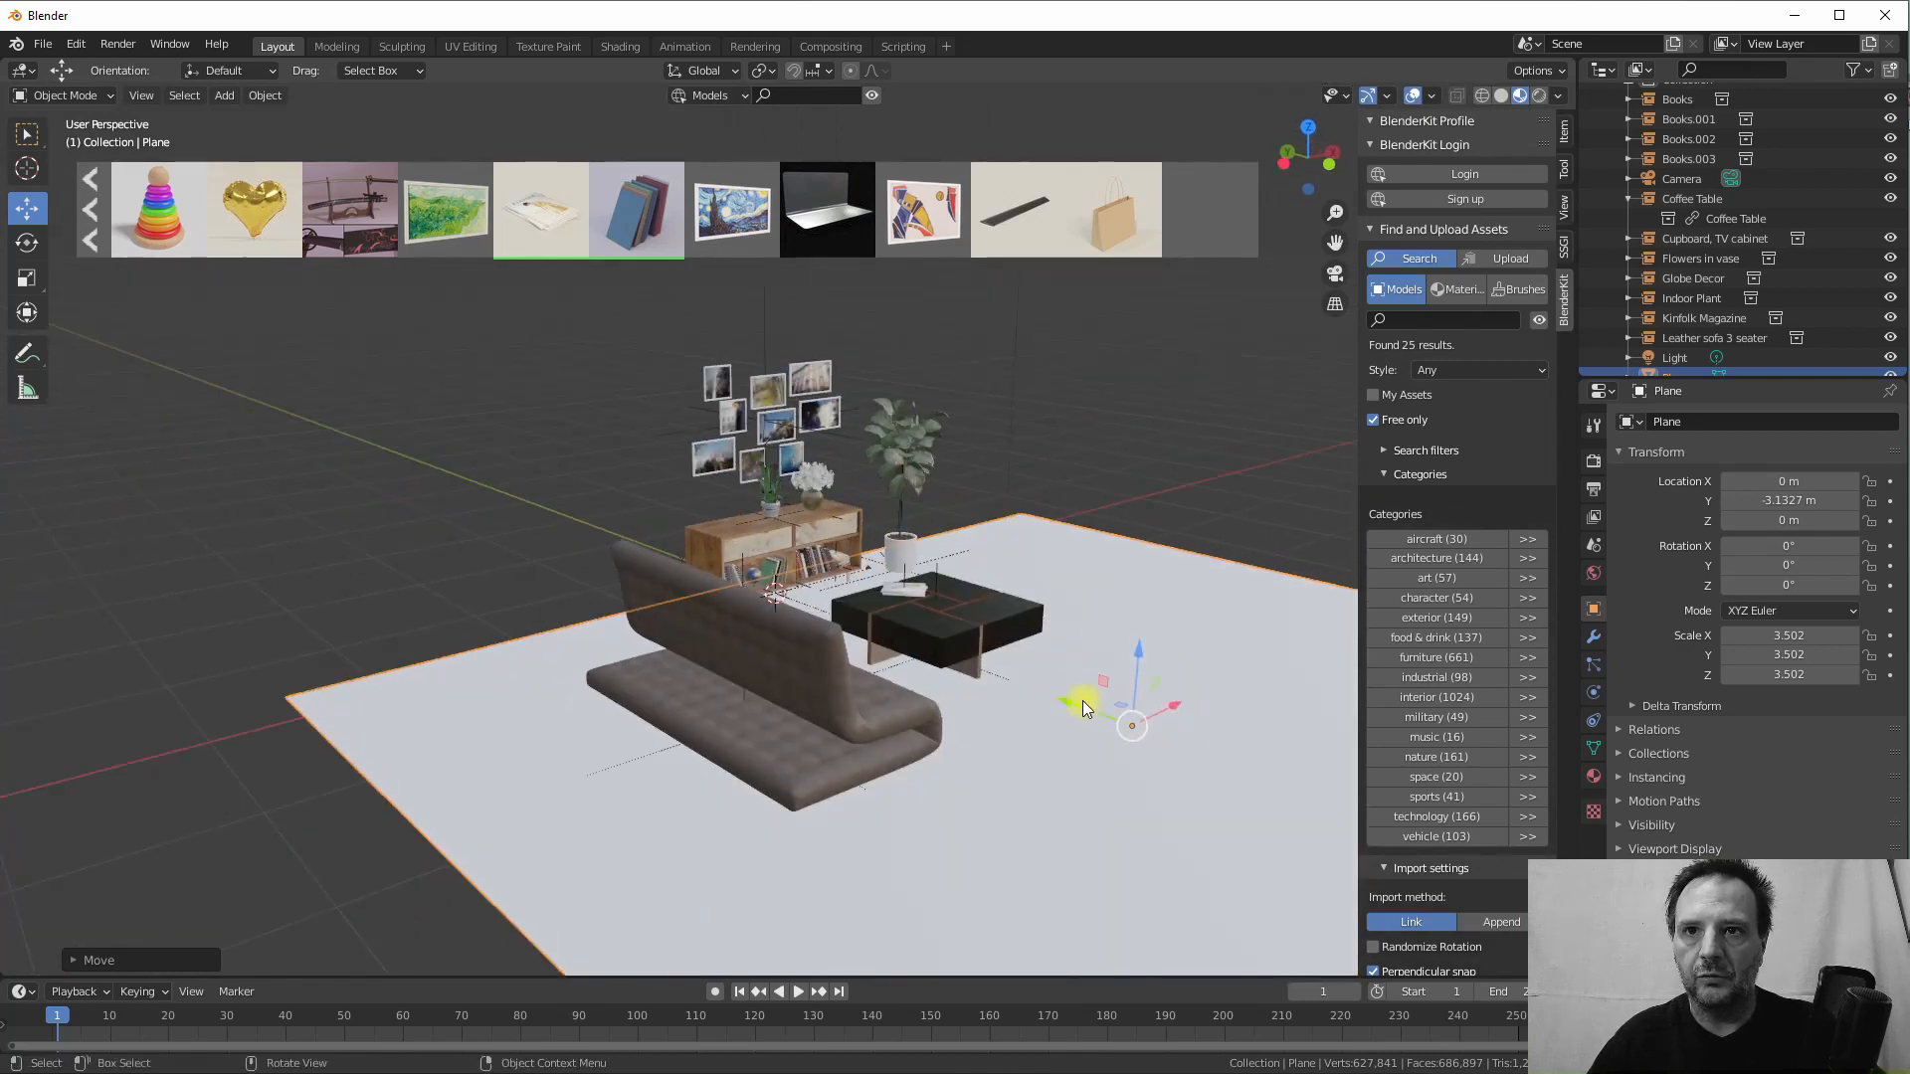
mouse_move(1082, 704)
left_mouse_down()
mouse_move(1066, 703)
mouse_move(1078, 682)
left_mouse_up()
middle_click_drag(1078, 683, 874, 545)
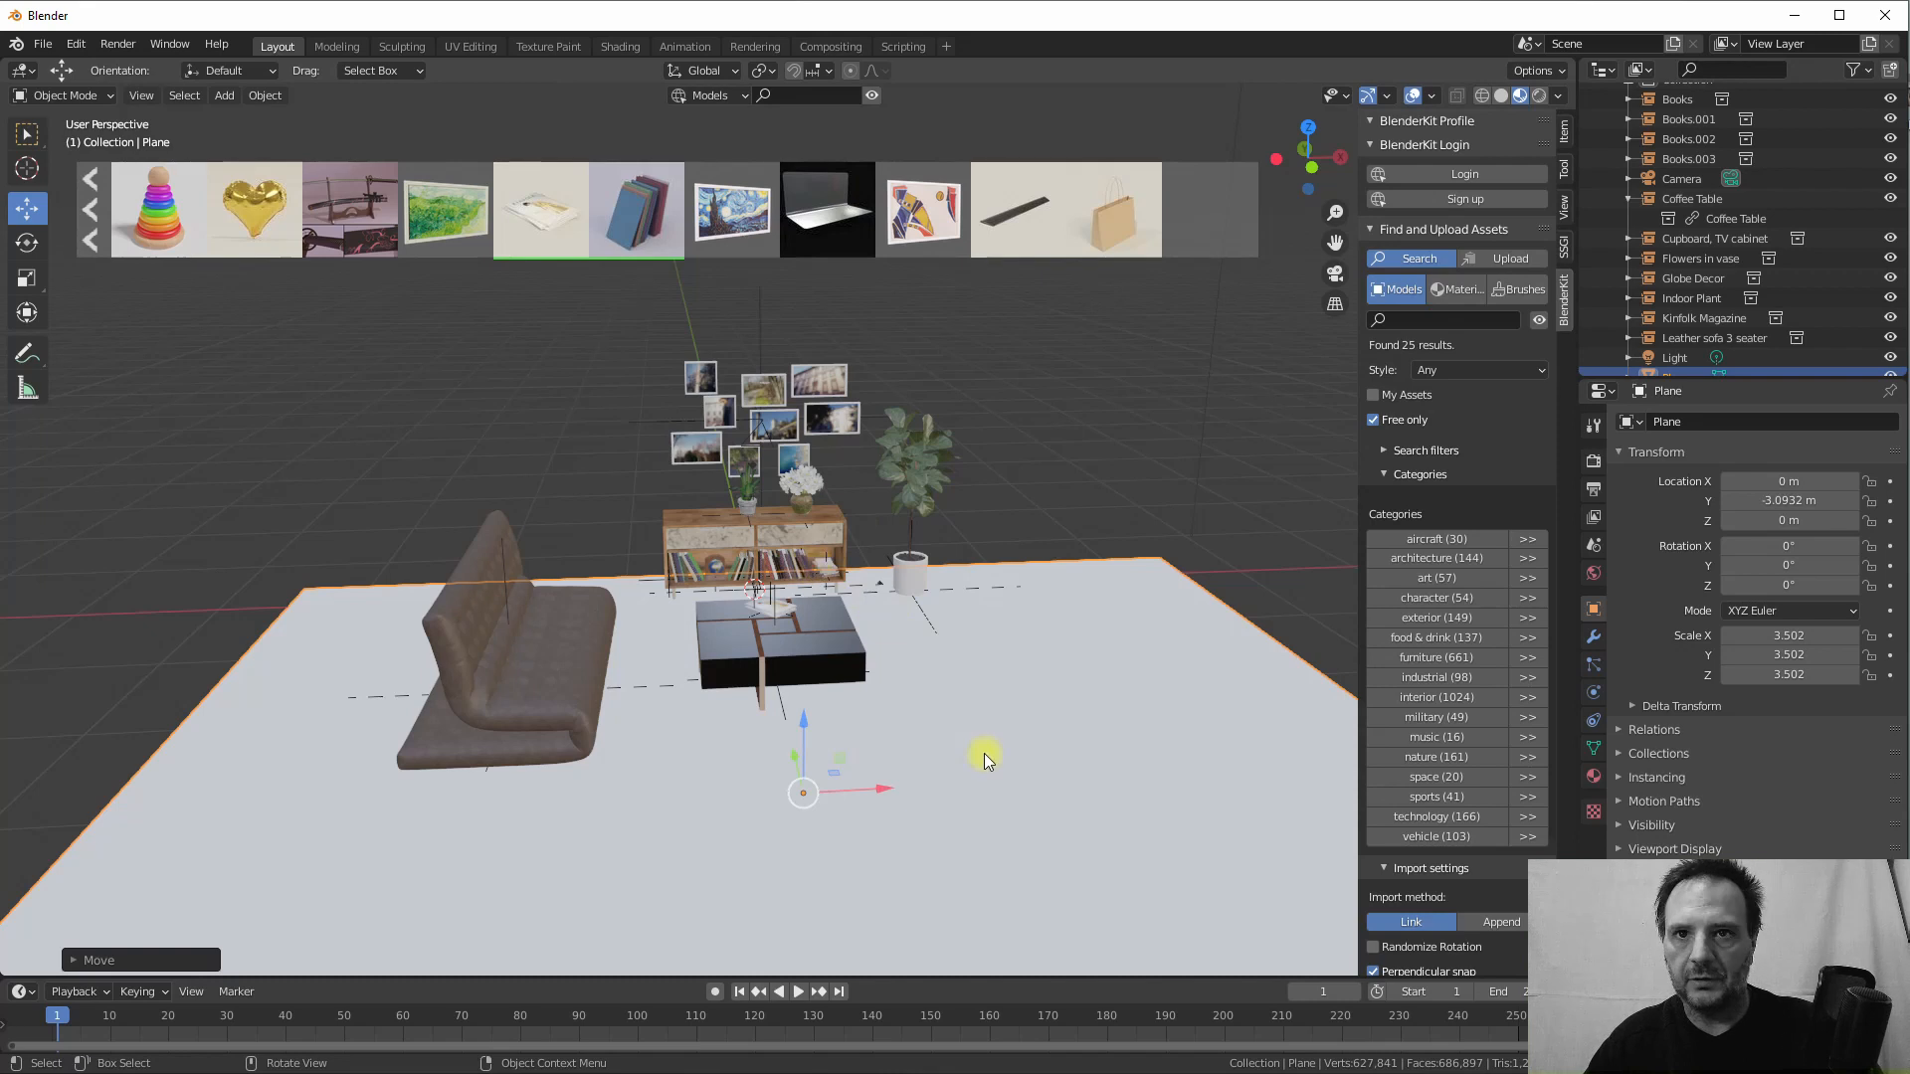
Duplicate the floor plane in place and rotate the copy 90° around X to form a wall
scroll(943, 722, "down", 2)
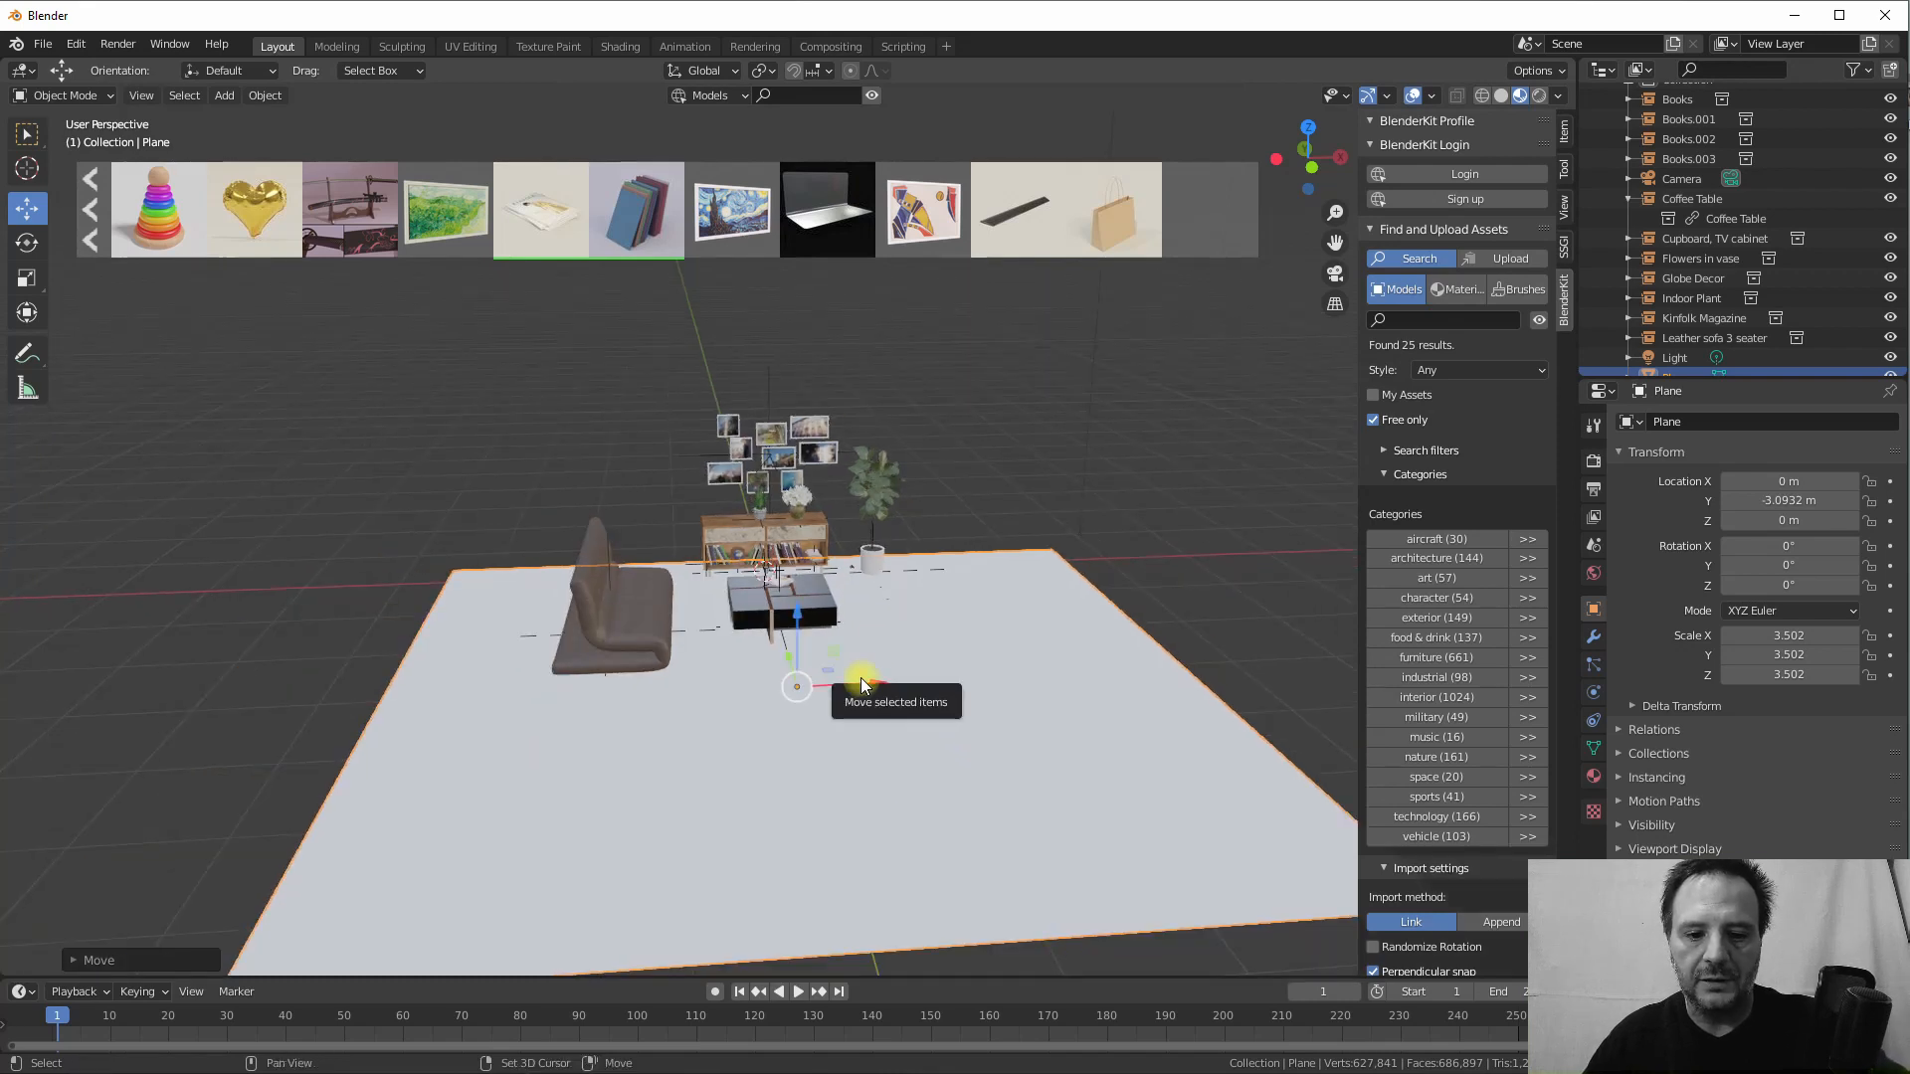
key("shift+d")
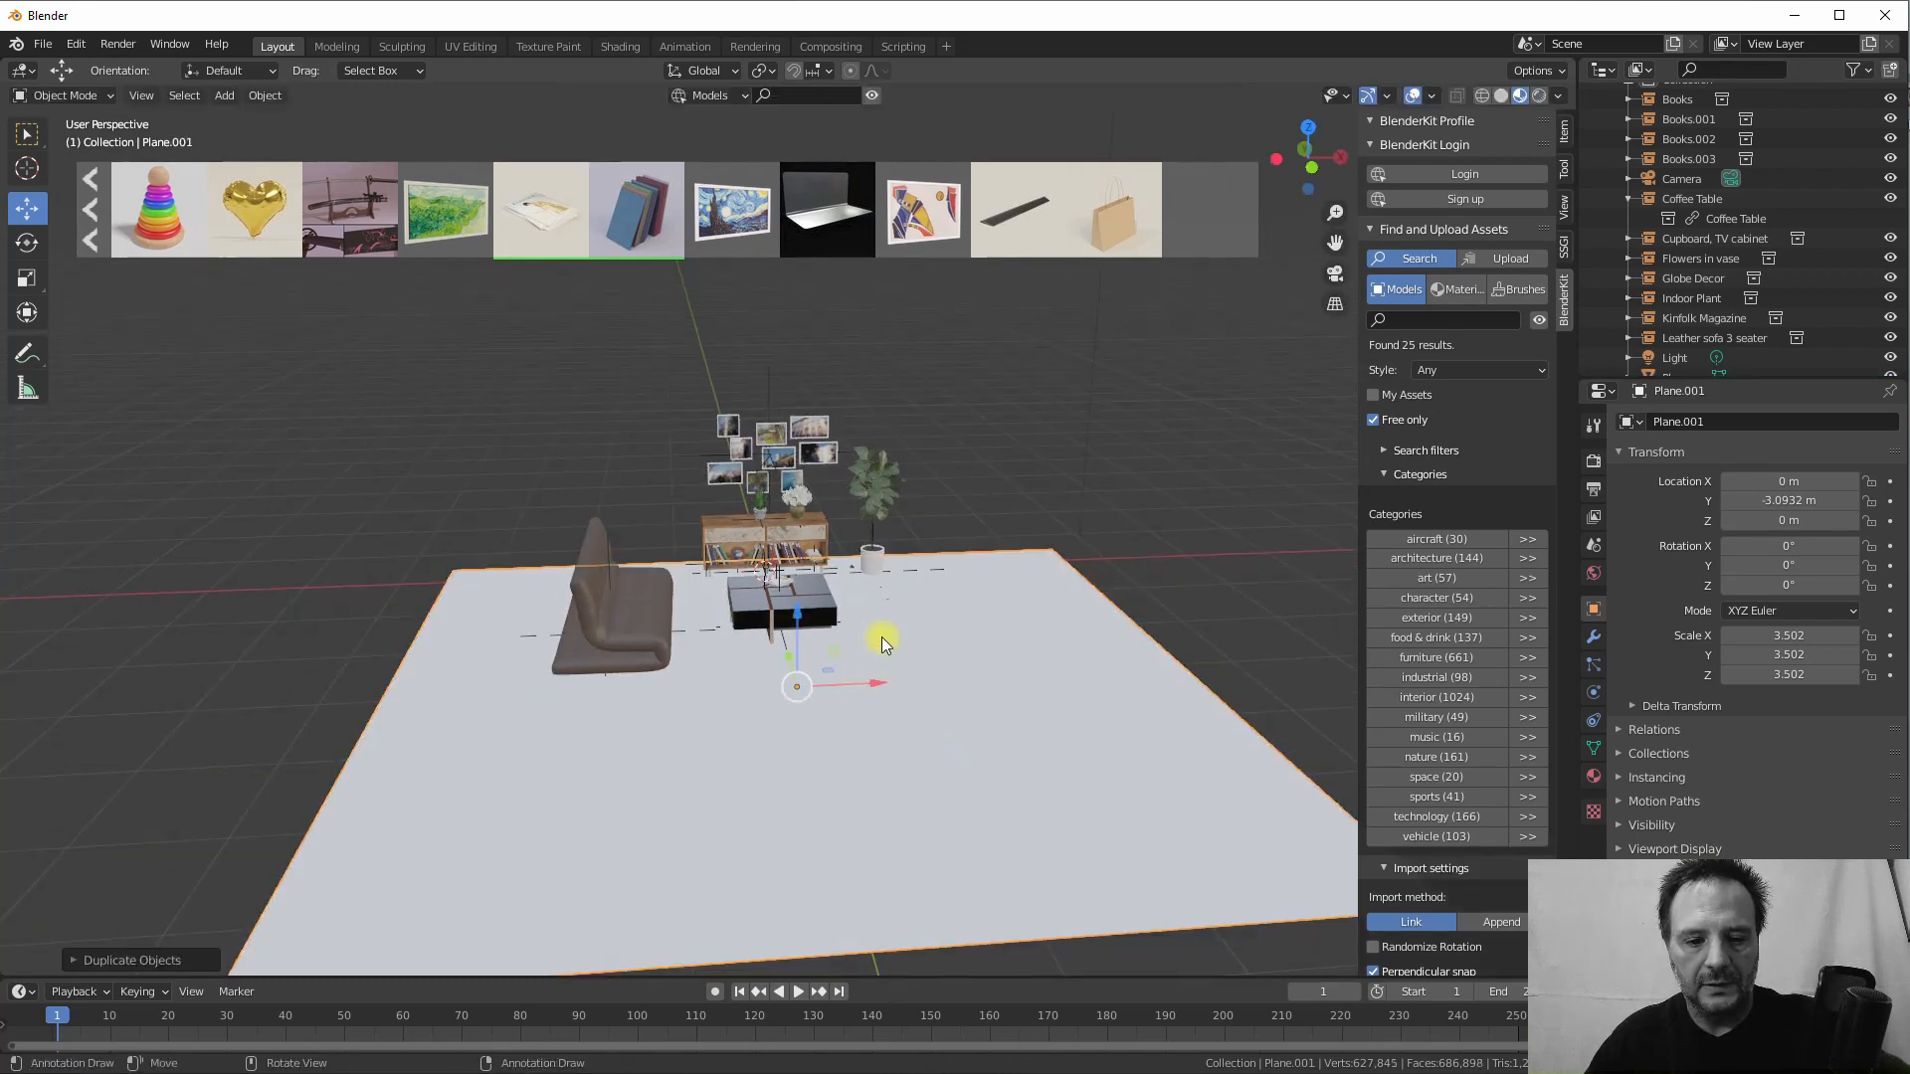
type("rx90")
key("Return")
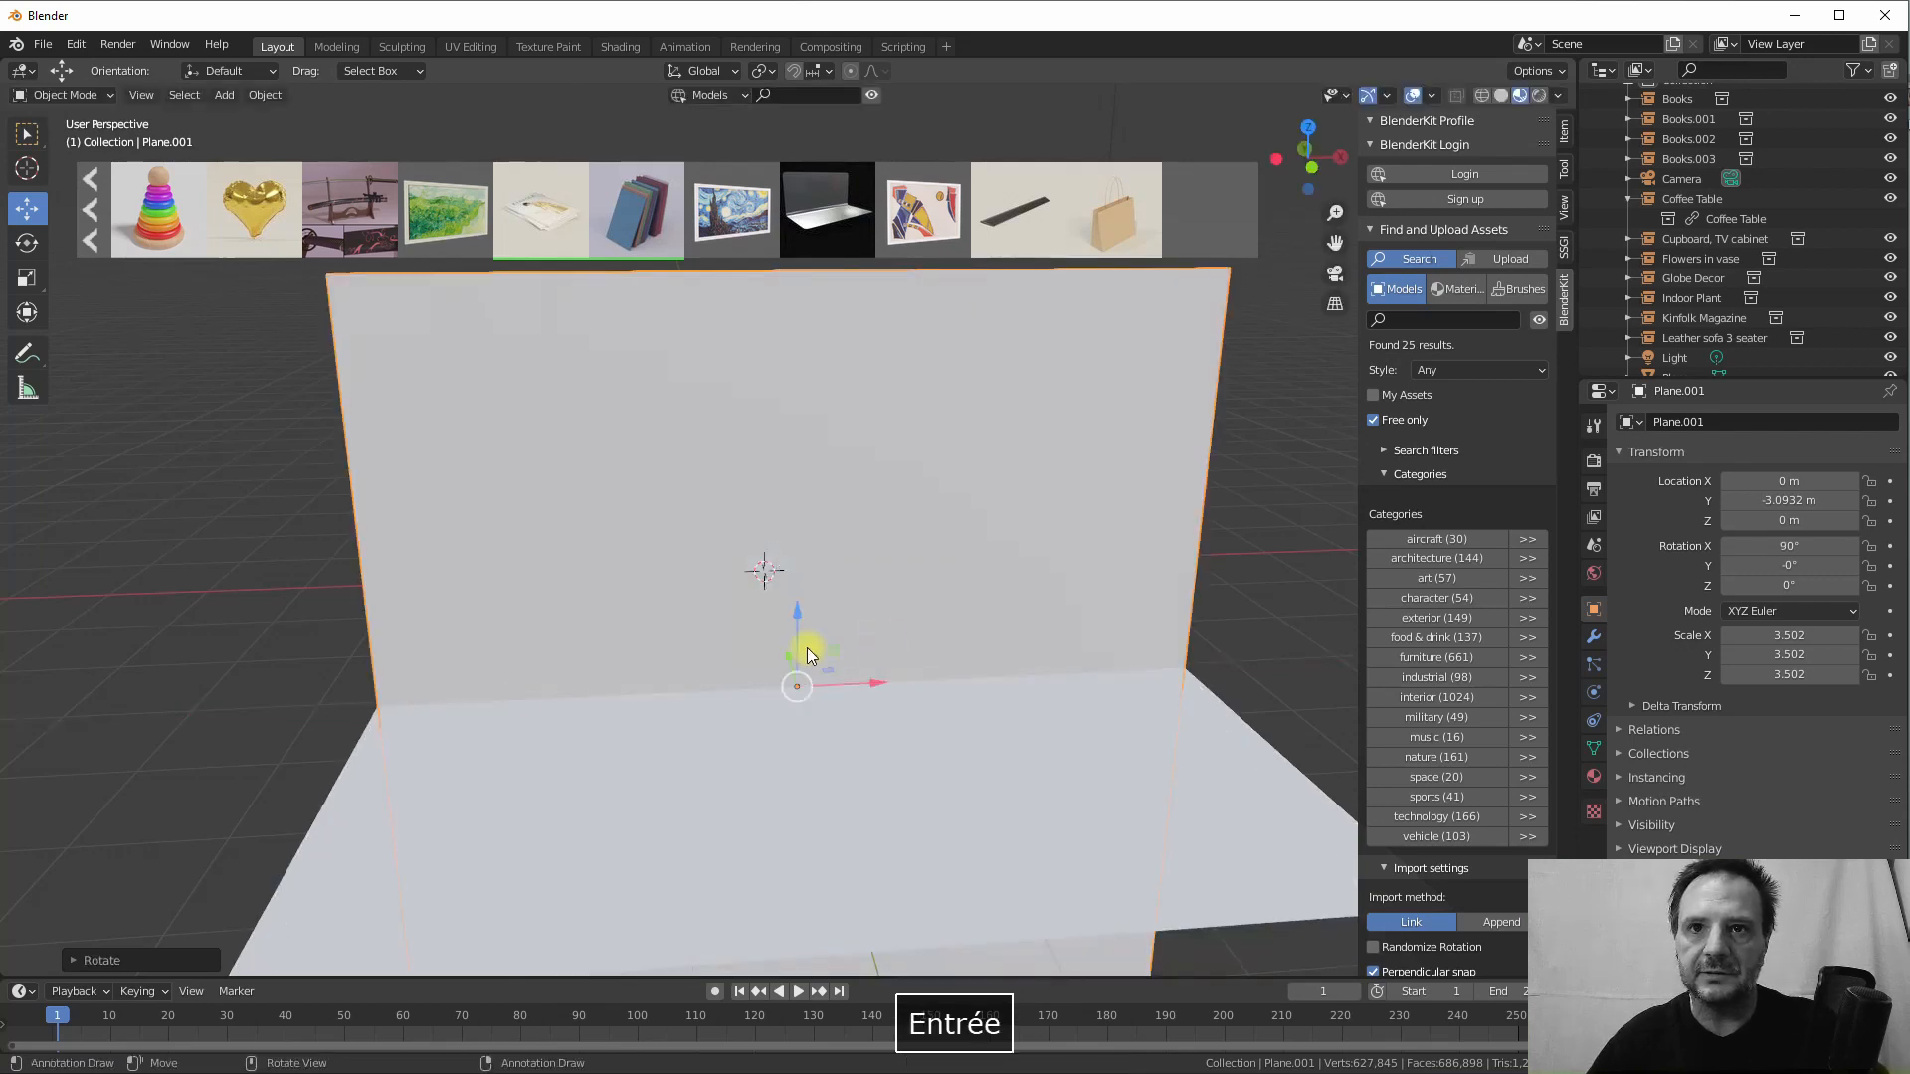
Move the wall plane behind the cupboard to about Y 0.255 m and raise it to about 0.329 m on Z
middle_click_drag(806, 652, 1053, 458)
left_click_drag(1042, 587, 709, 535)
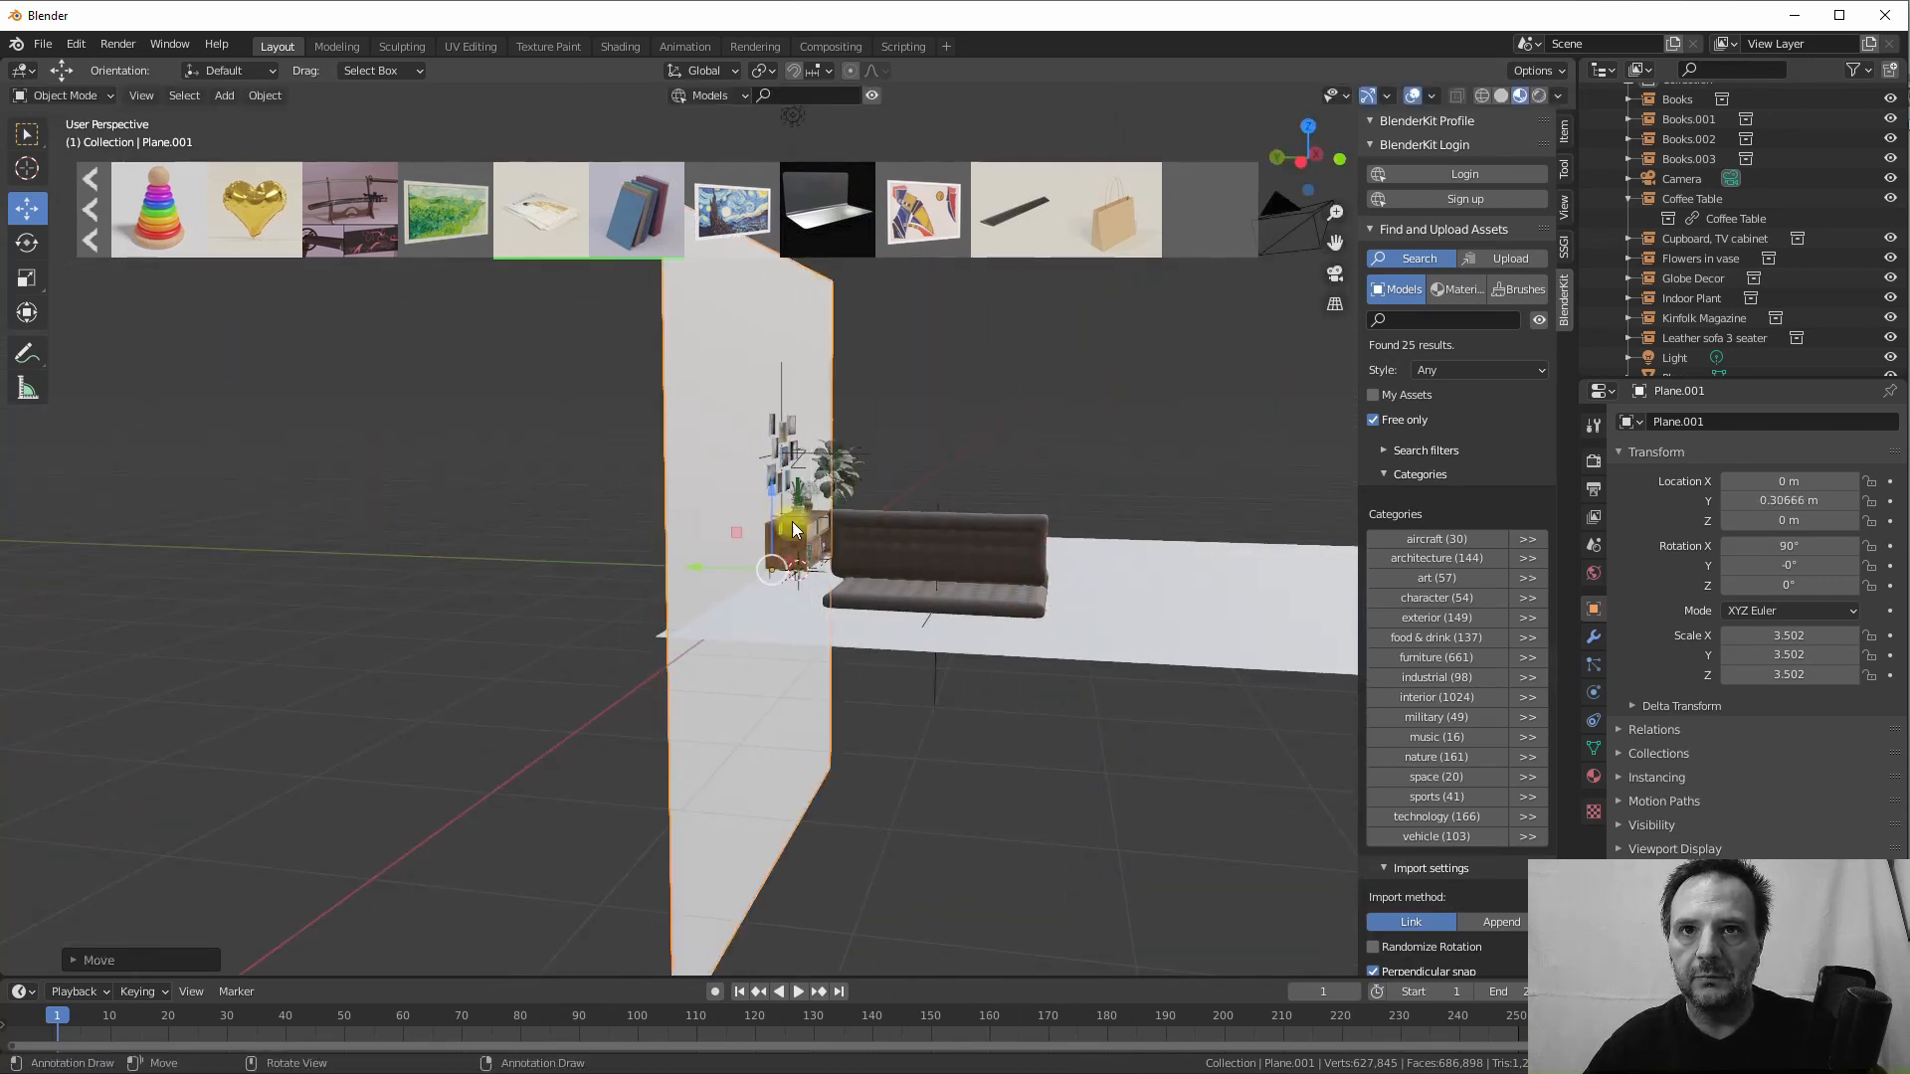
middle_click_drag(788, 531, 619, 485)
left_click_drag(759, 484, 821, 439)
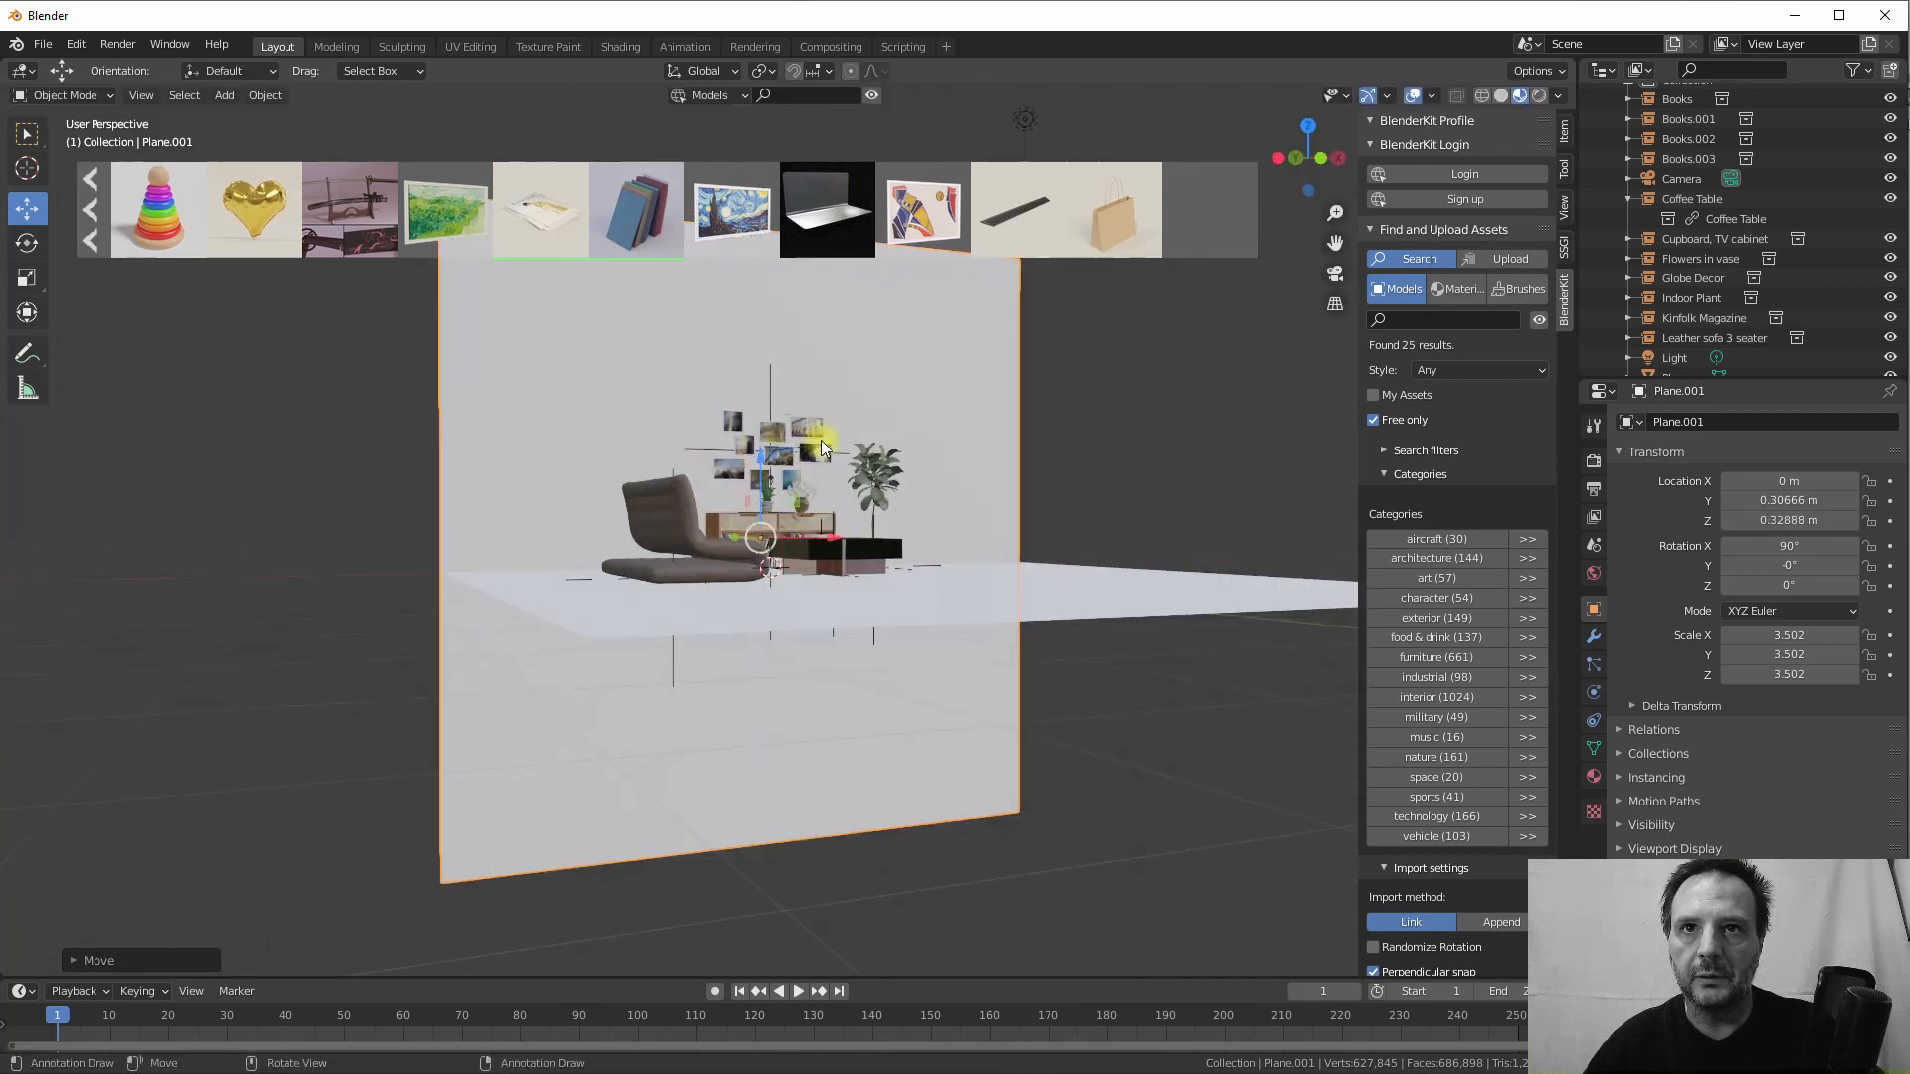
mouse_move(820, 439)
middle_mouse_down()
mouse_move(750, 487)
mouse_move(935, 501)
mouse_move(824, 496)
mouse_move(811, 463)
mouse_move(846, 463)
middle_mouse_up()
left_click_drag(744, 533, 697, 555)
middle_click_drag(697, 555, 813, 425)
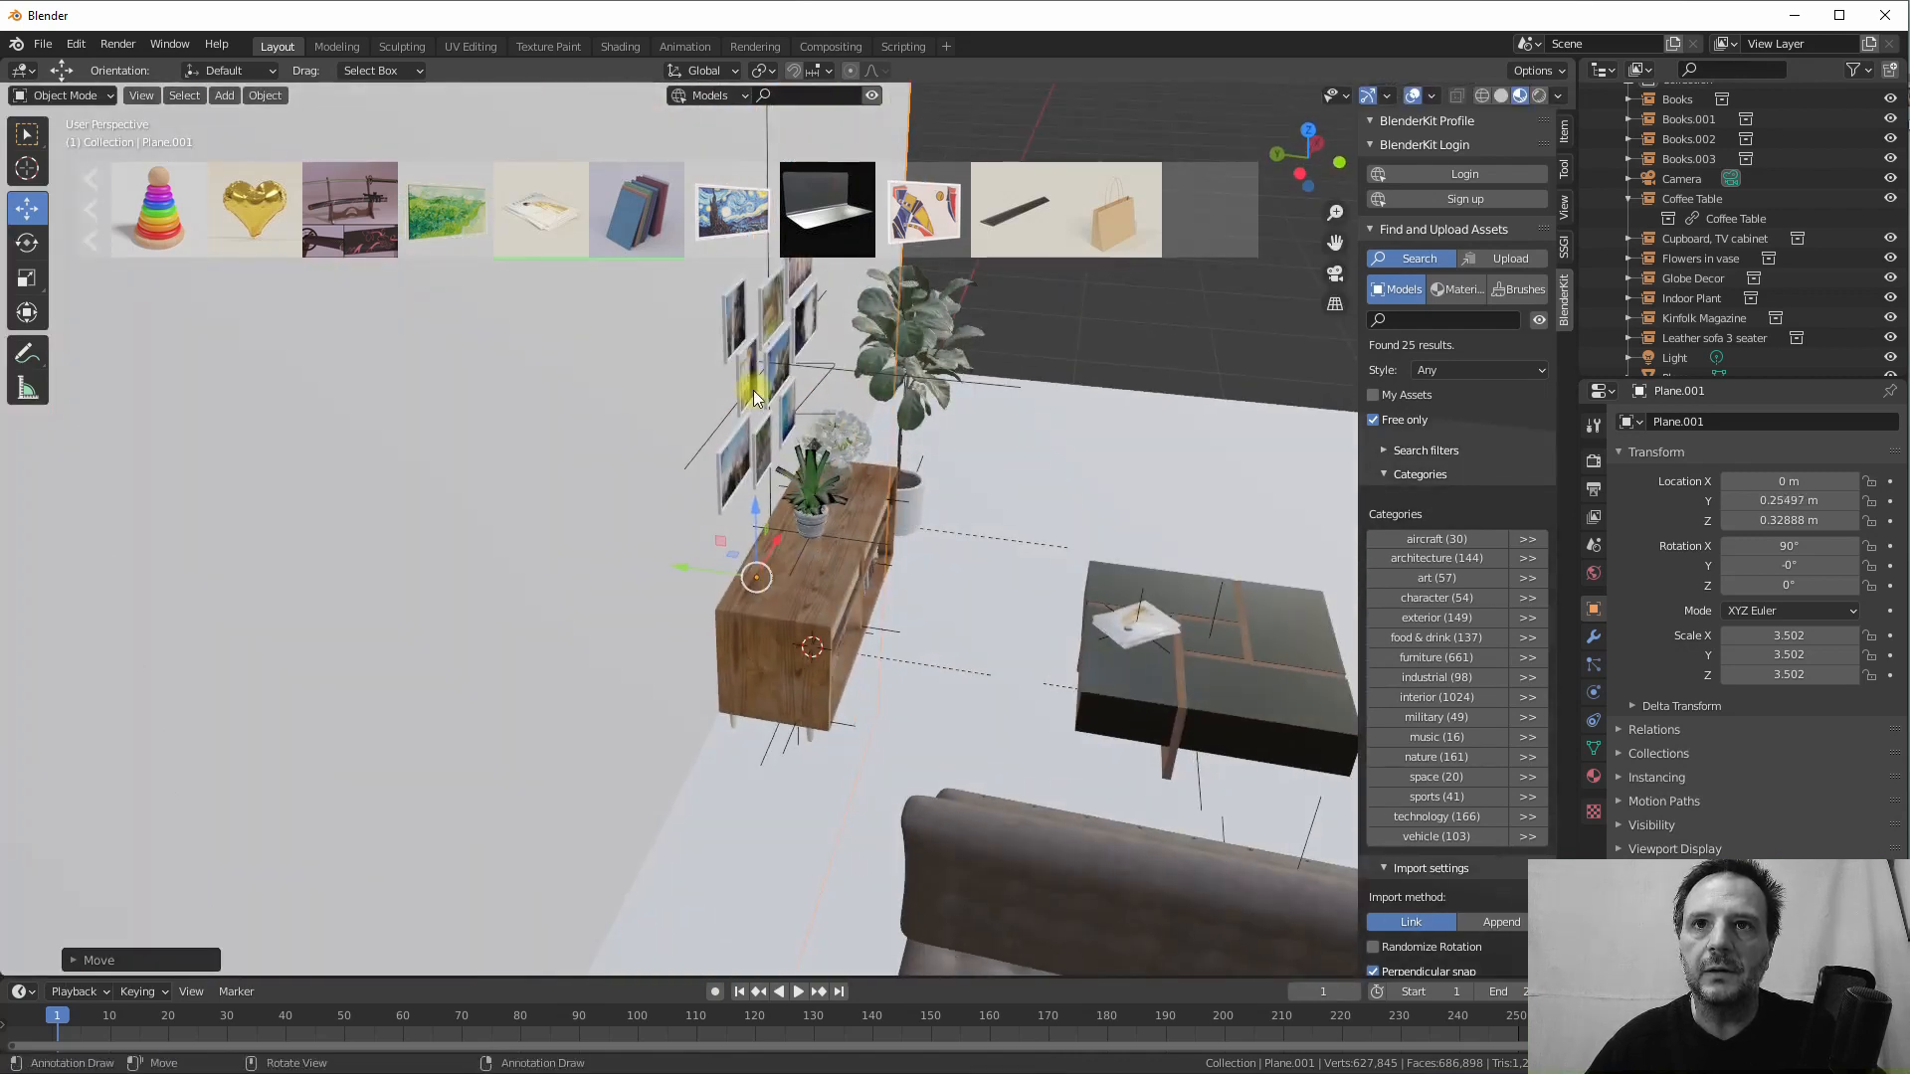
Move the wall pictures back against the wall plane, to about Y 0.250 m
left_click(786, 401)
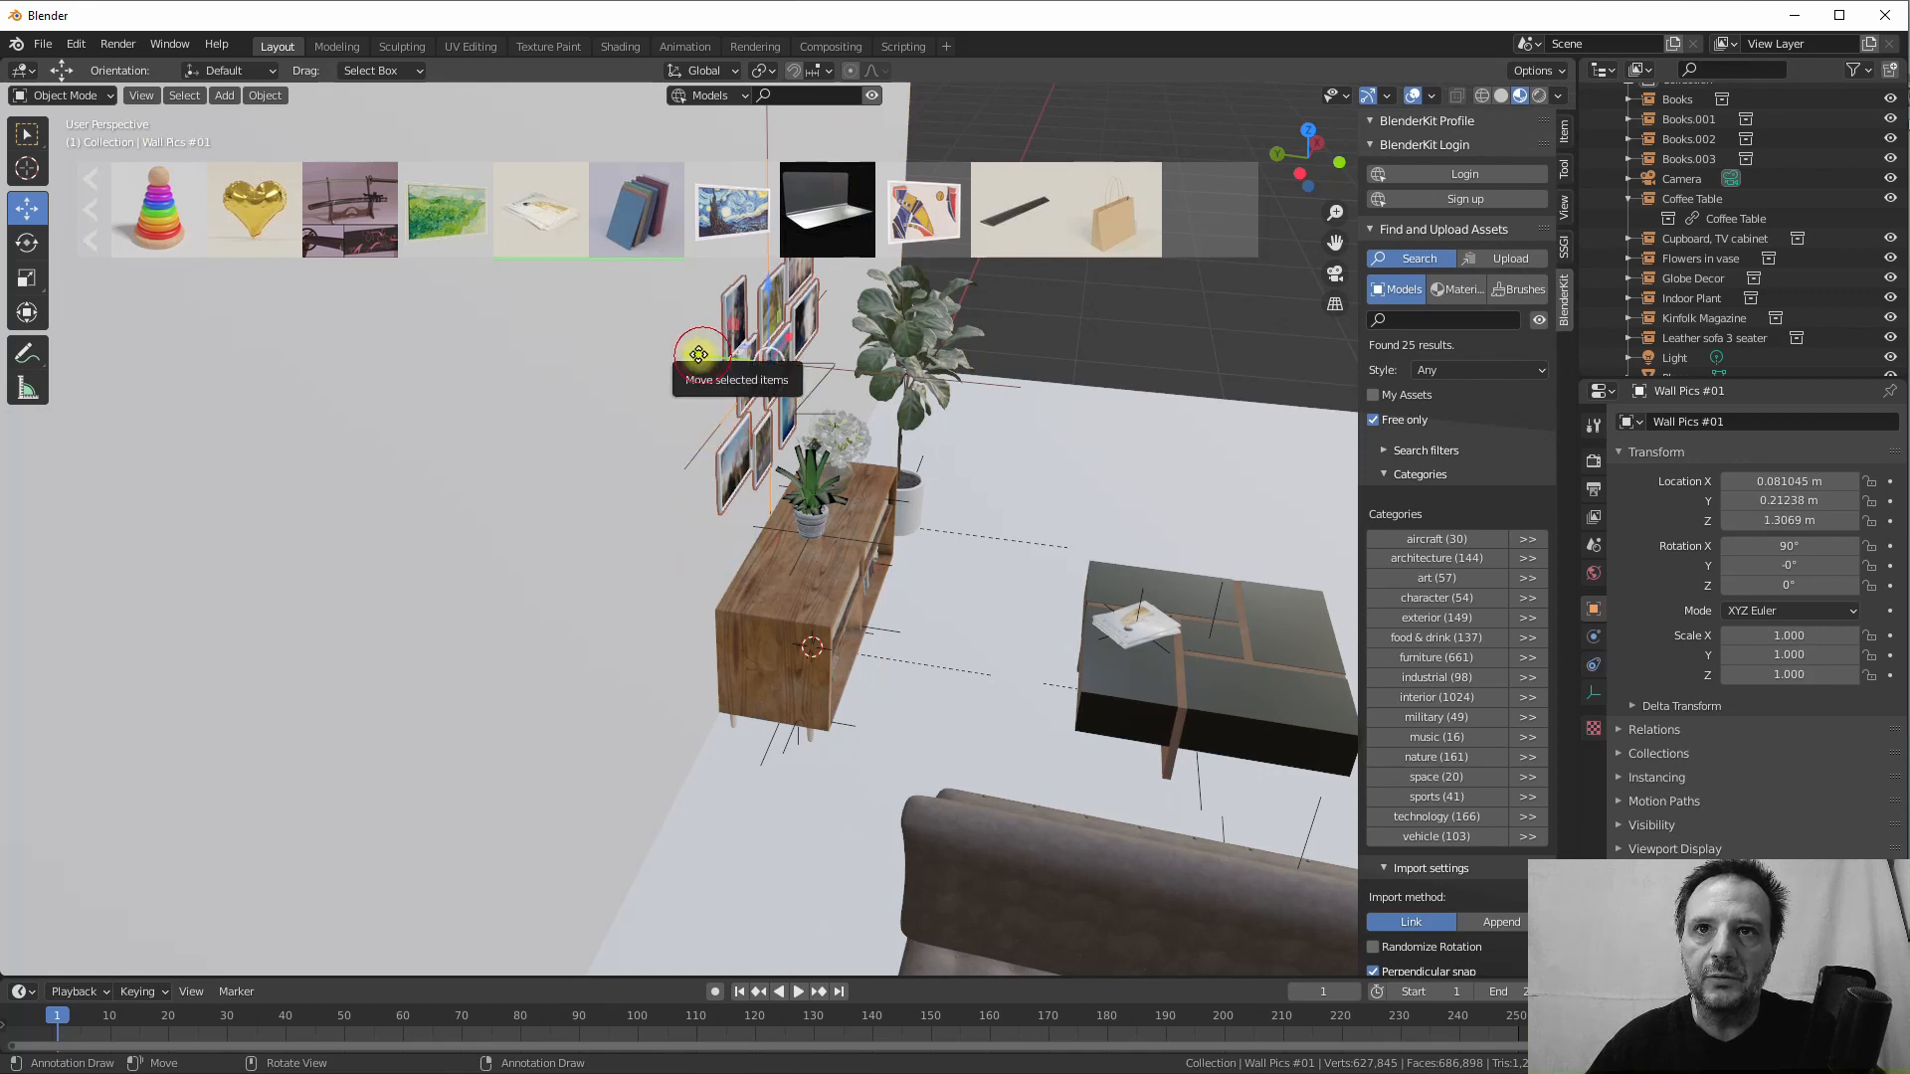
left_click_drag(699, 354, 689, 354)
scroll(863, 419, "down", 4)
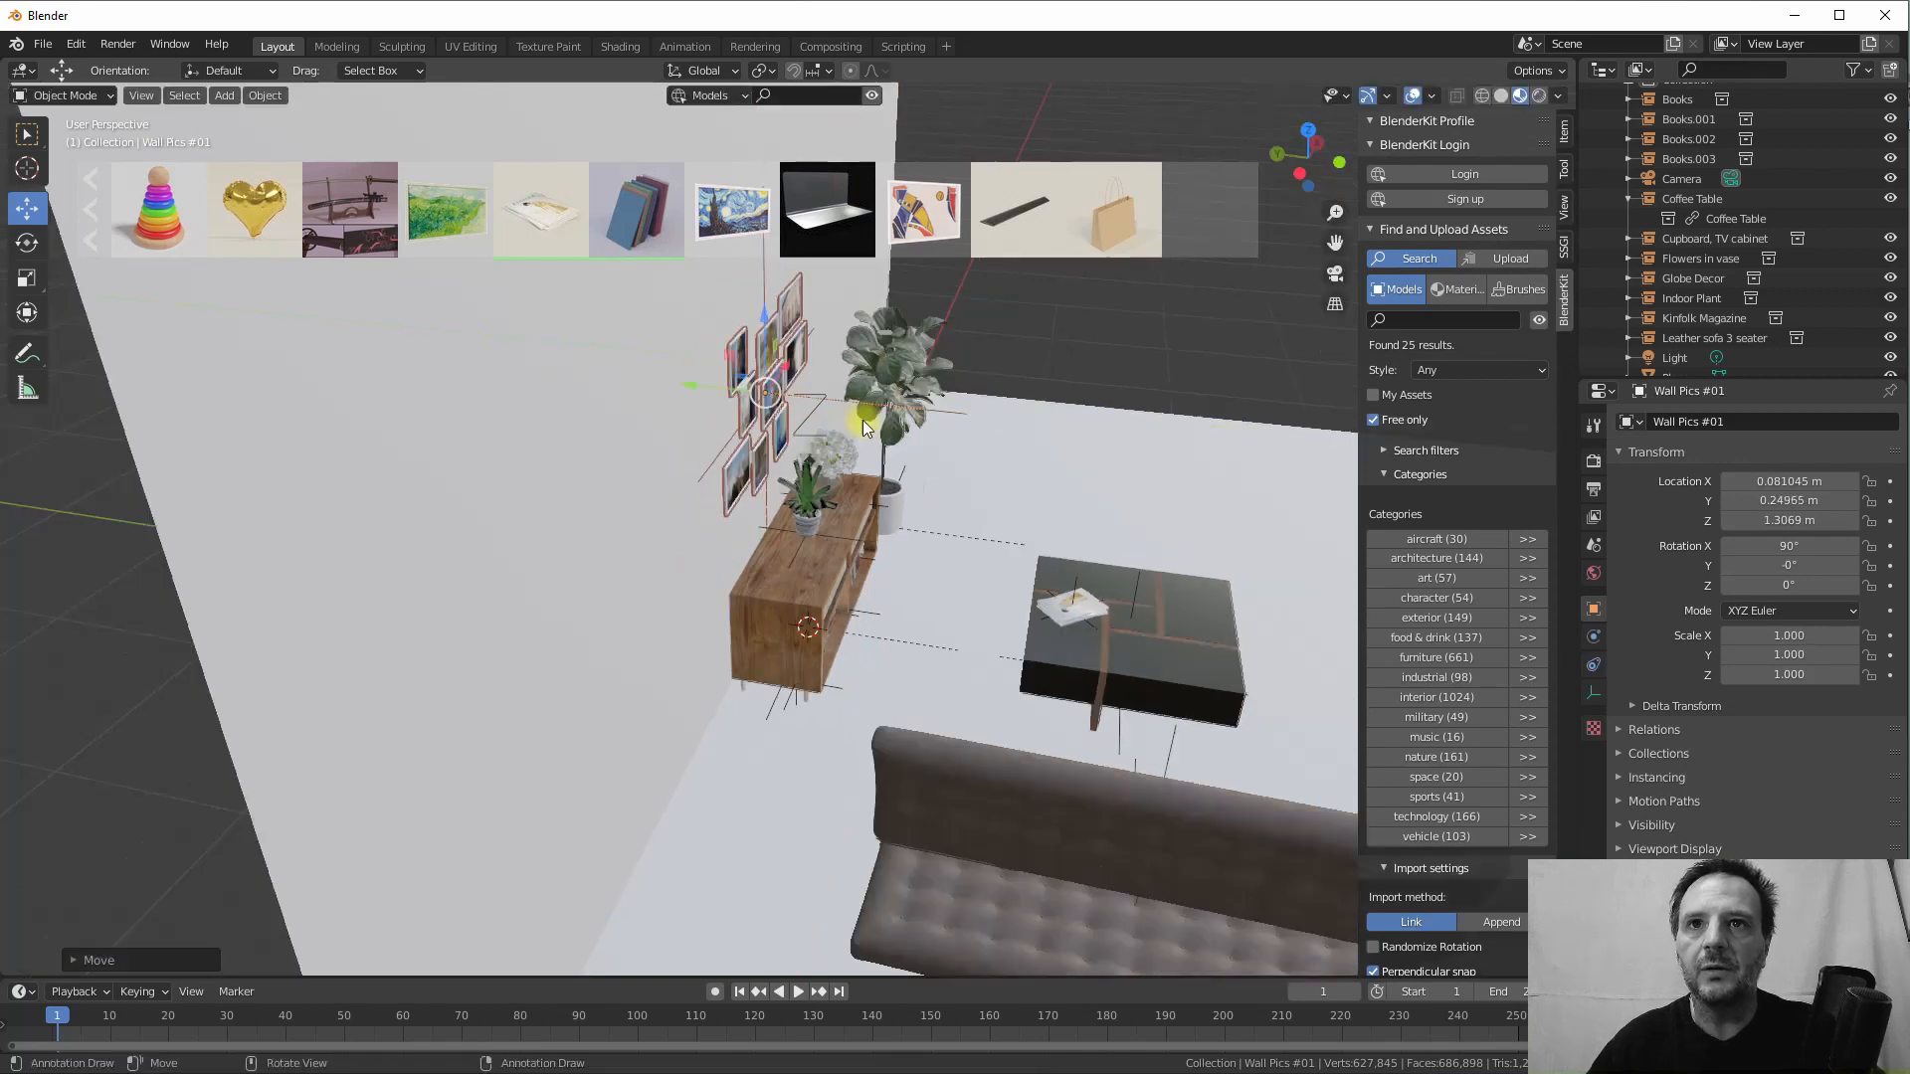
middle_click_drag(893, 468, 927, 626)
scroll(856, 542, "up", 3)
scroll(865, 473, "up", 1)
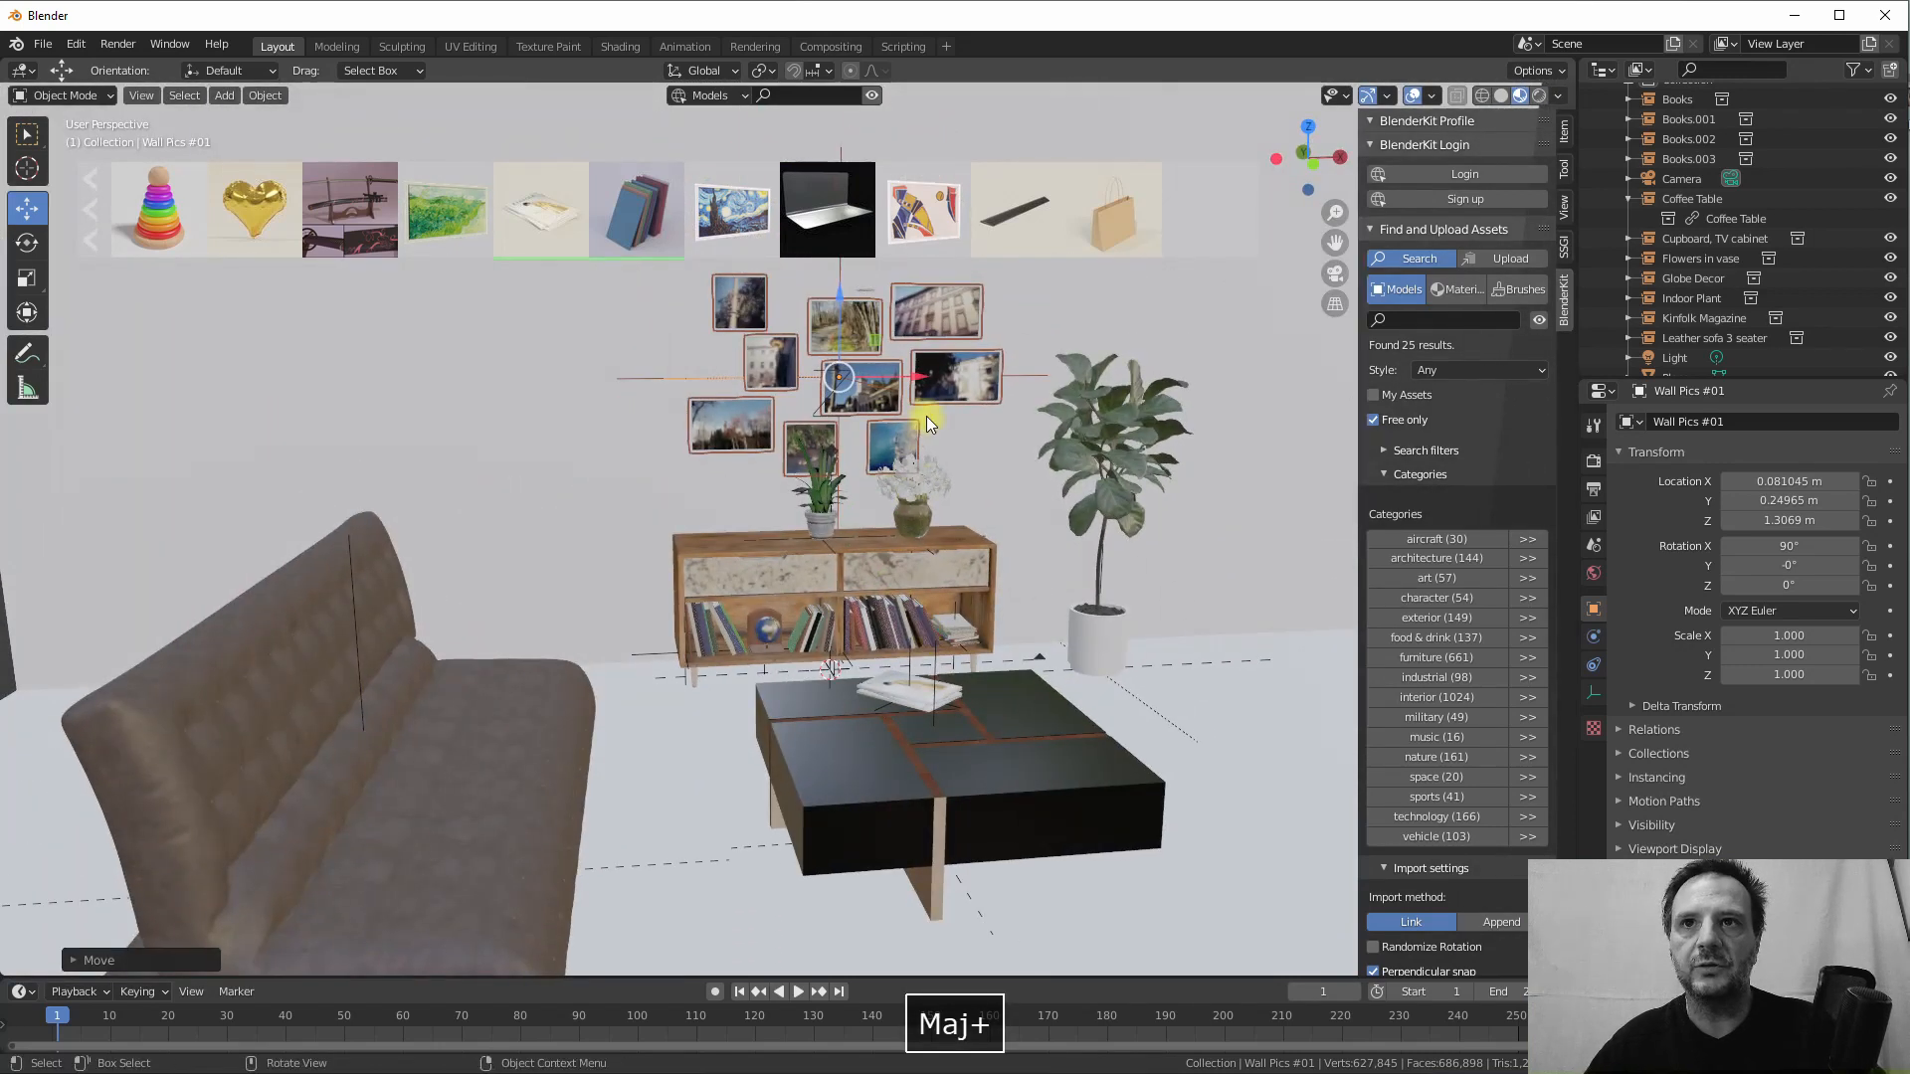